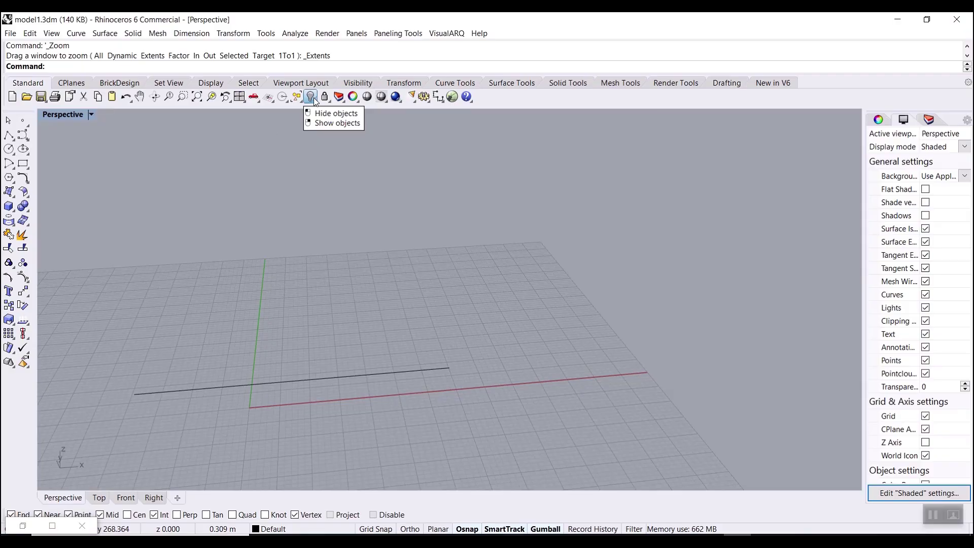
Step: Show the hidden arched bench model and view it from the front
click(313, 97)
click(324, 120)
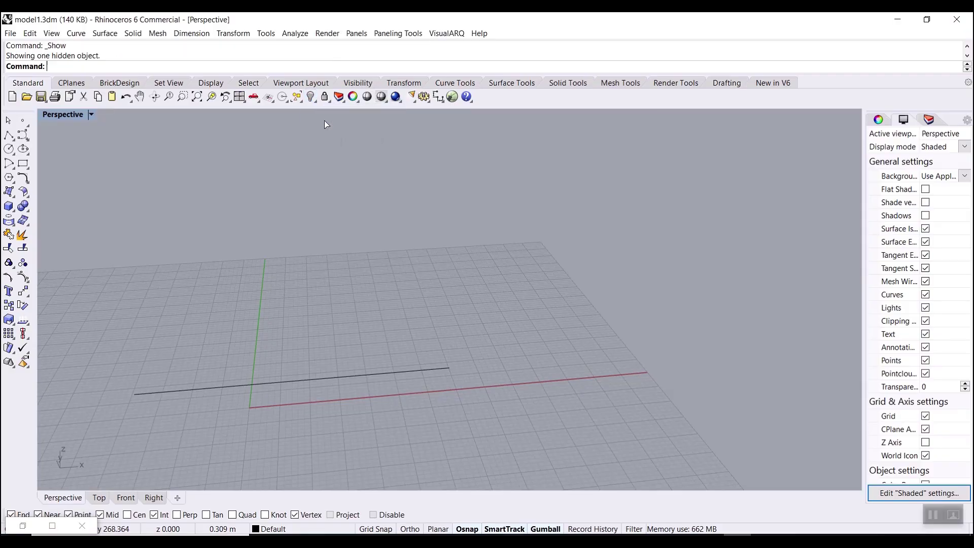
right_drag(546, 358, 357, 325)
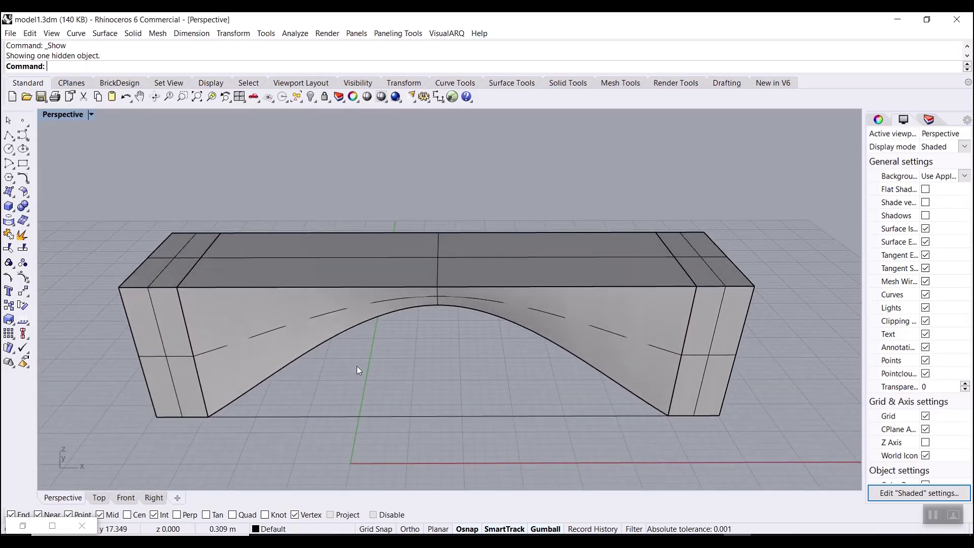
Step: Hide every object in the scene, both the arched bench and the curve beneath it
key(ctrl+a)
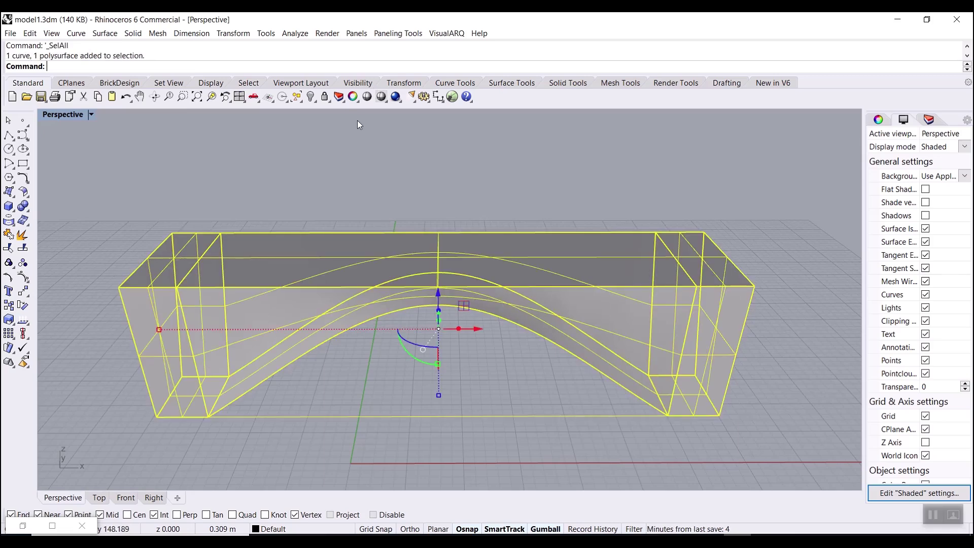
click(311, 97)
scroll(461, 304, down, 3)
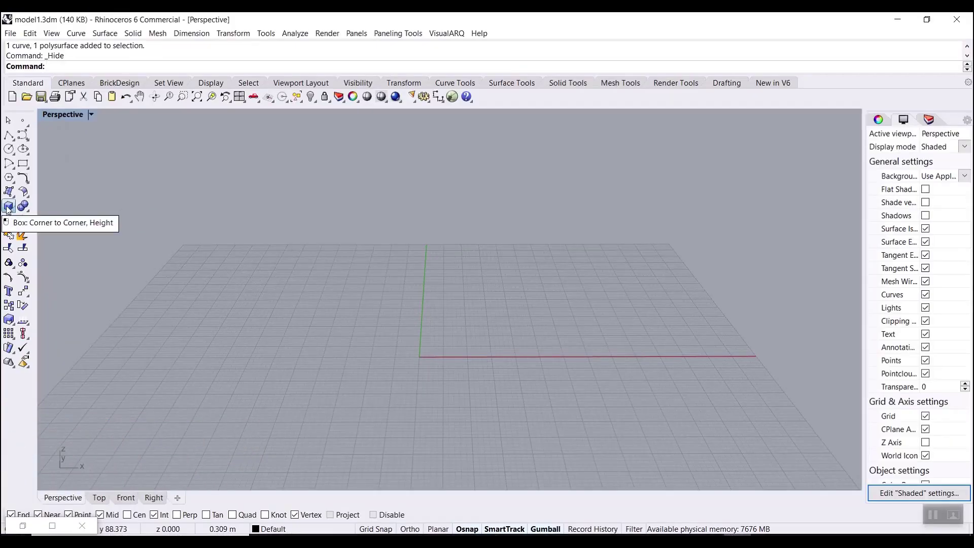
Step: Draw a long rectangular box on the ground grid by its two base corners and a height
click(16, 207)
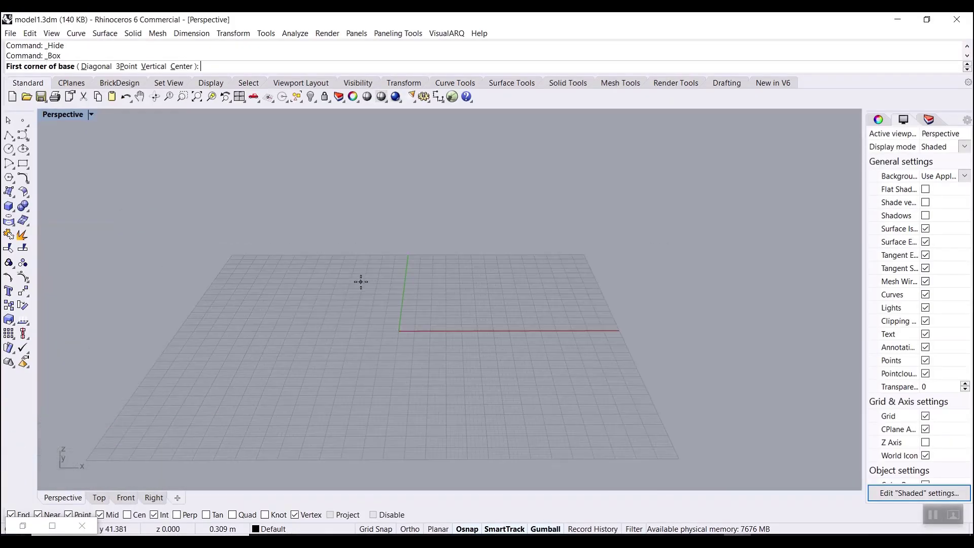
click(309, 264)
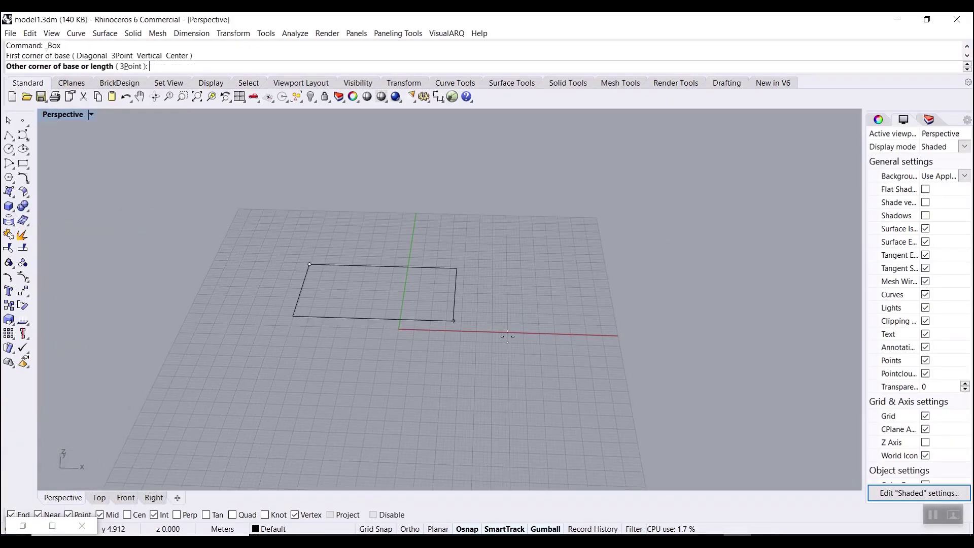
click(562, 341)
right_drag(562, 341, 567, 326)
click(548, 267)
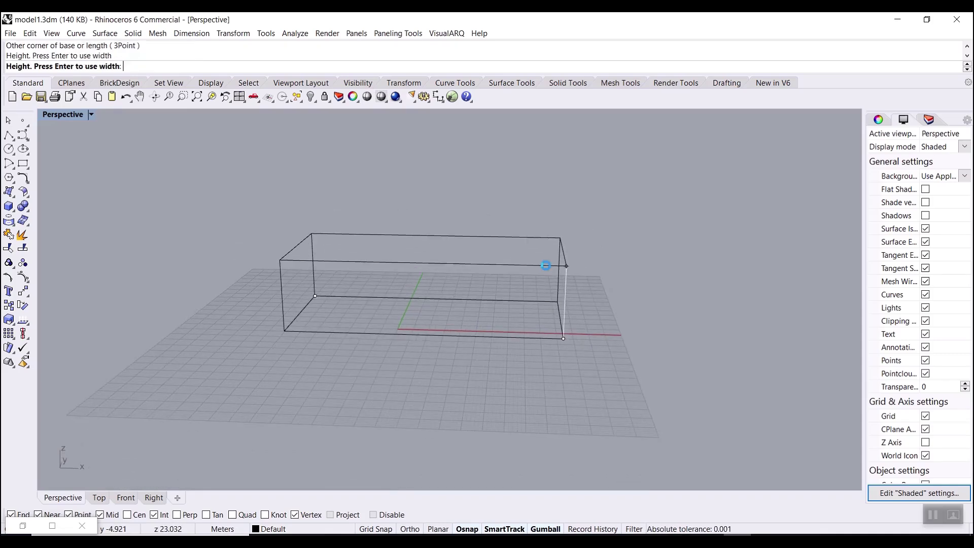
Step: Turn on the box's solid edit points with the SolidPtOn command
right_drag(334, 287, 358, 315)
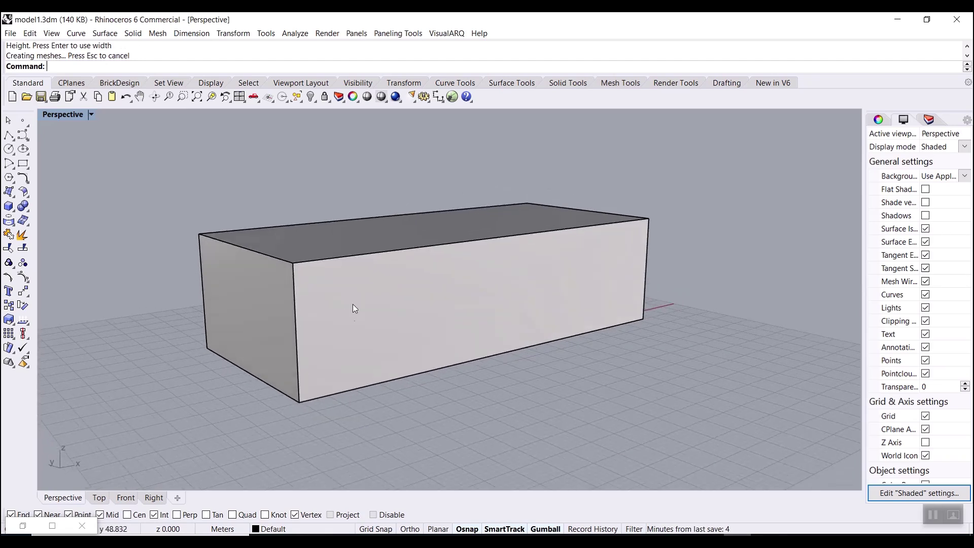
scroll(333, 287, up, 2)
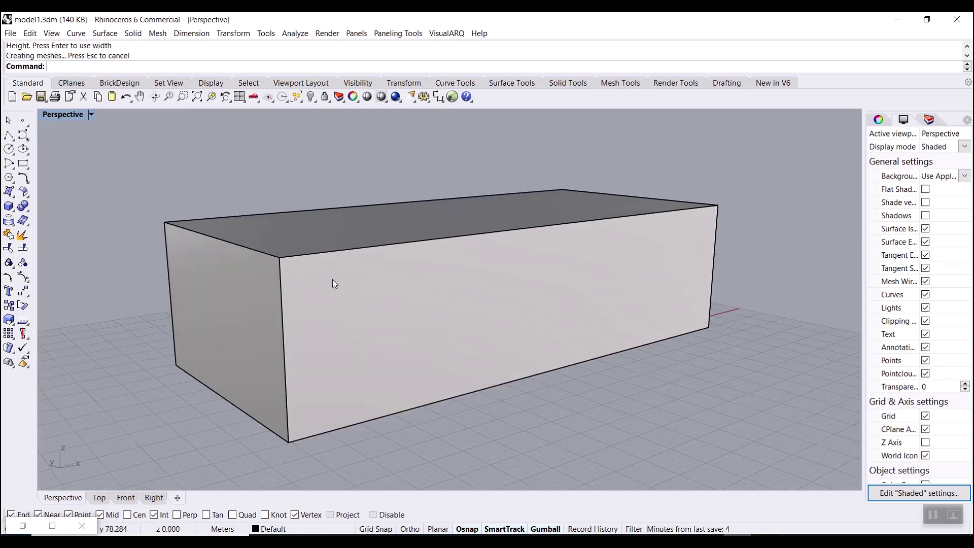
click(371, 287)
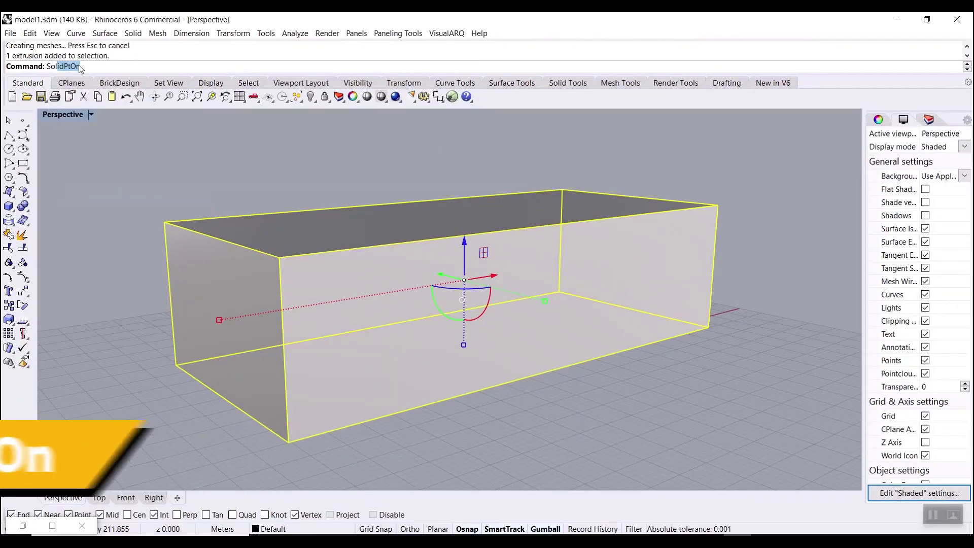
key(Return)
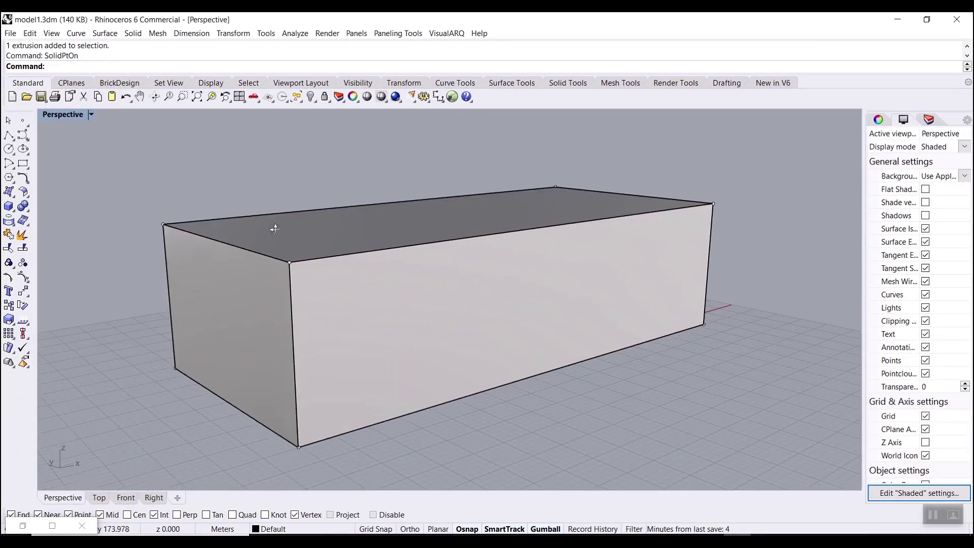
scroll(305, 228, down, 3)
right_drag(337, 229, 379, 225)
scroll(372, 213, up, 2)
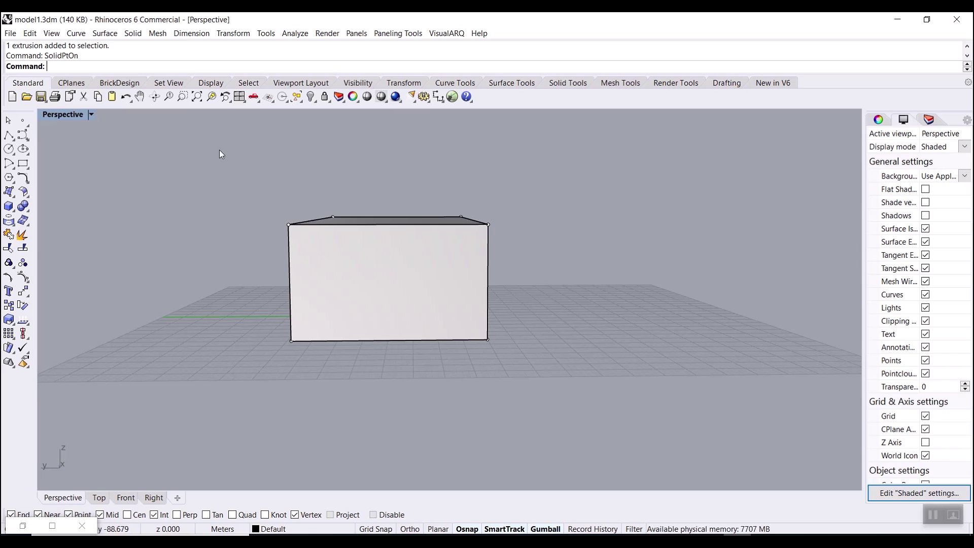
drag(227, 169, 537, 260)
right_drag(532, 261, 500, 256)
key(Escape)
drag(552, 153, 269, 248)
click(576, 233)
Step: Move the box's four upper edit points straight up to make the box taller
scroll(432, 201, up, 3)
drag(338, 229, 564, 277)
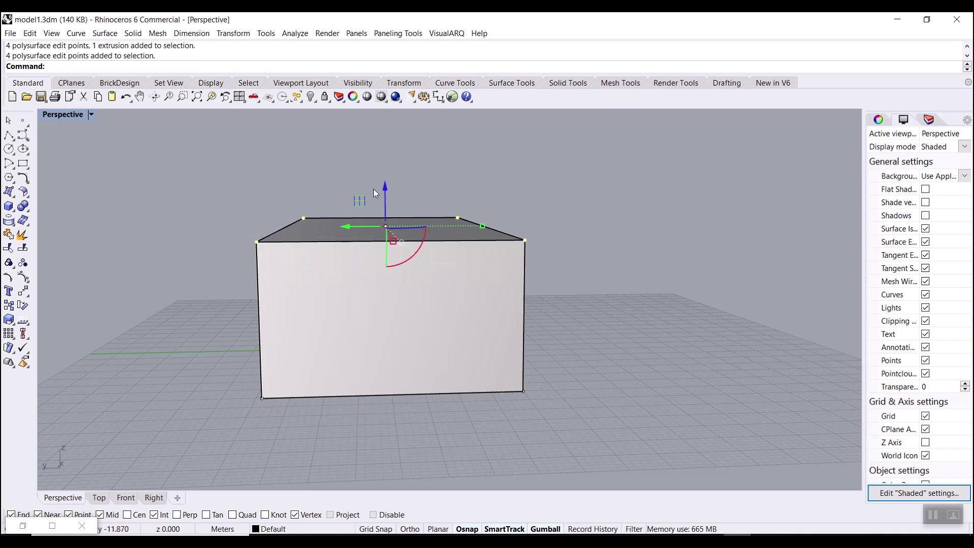
scroll(346, 250, down, 3)
drag(372, 205, 372, 183)
scroll(393, 217, up, 5)
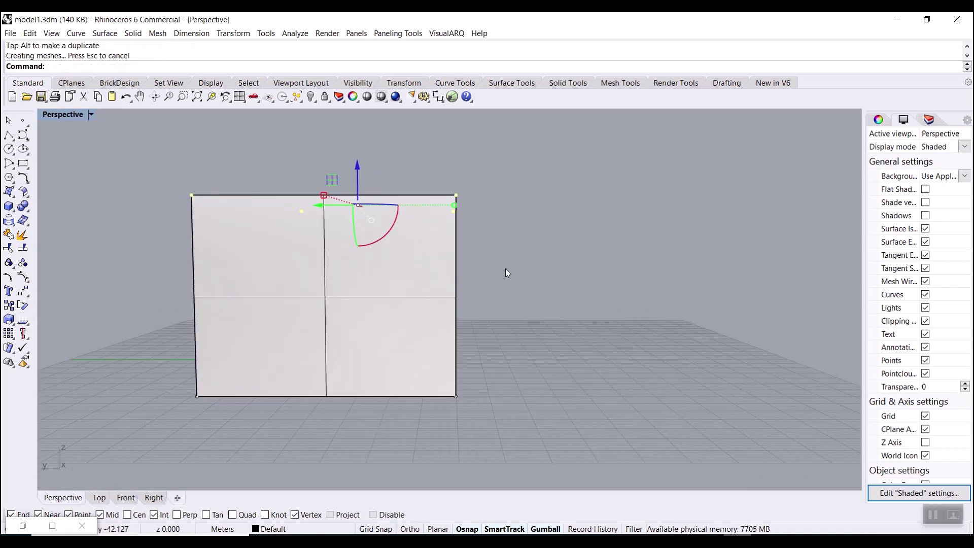
Step: Scale the box's four lower edit points inward along the Y direction so the base is narrower than the top
drag(153, 332, 592, 410)
right_drag(592, 410, 485, 392)
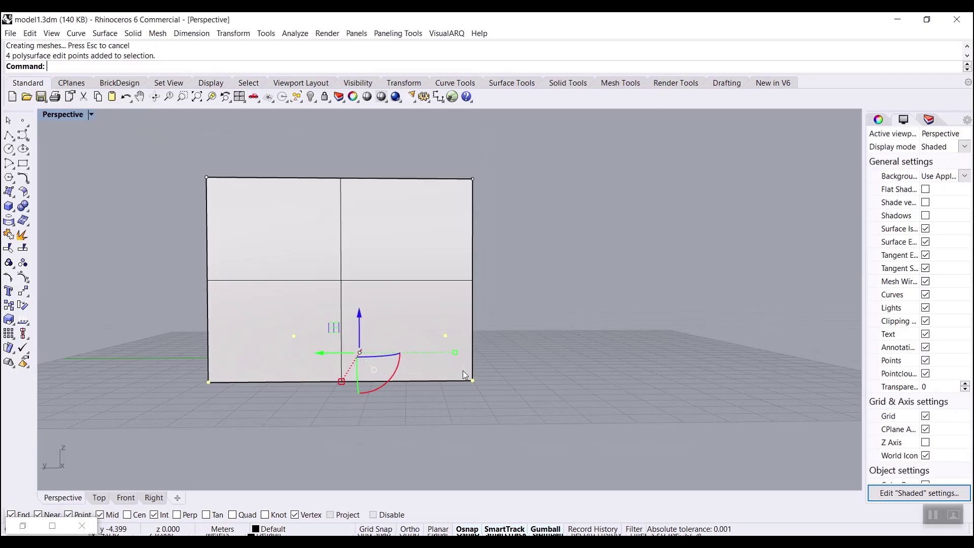
drag(455, 355, 401, 356)
click(479, 352)
Step: Move the four edit points at the box's negative-X end outward along X to lengthen the box
right_drag(479, 352, 357, 263)
drag(491, 305, 488, 304)
drag(418, 250, 416, 244)
right_drag(485, 230, 351, 294)
drag(257, 200, 342, 401)
drag(343, 312, 248, 320)
click(318, 386)
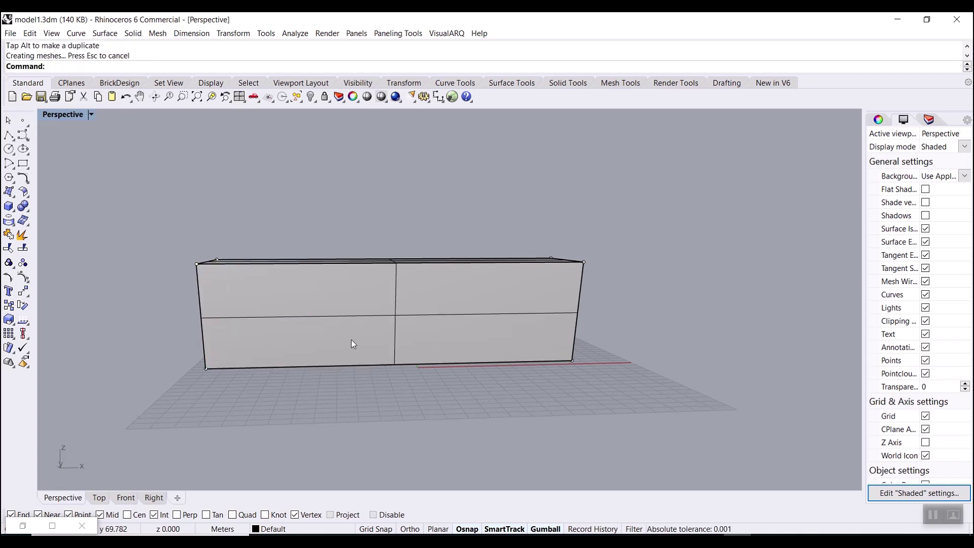
Step: Move the four edit points at the negative-X end slightly back inward along X to shorten the box
drag(189, 221, 273, 399)
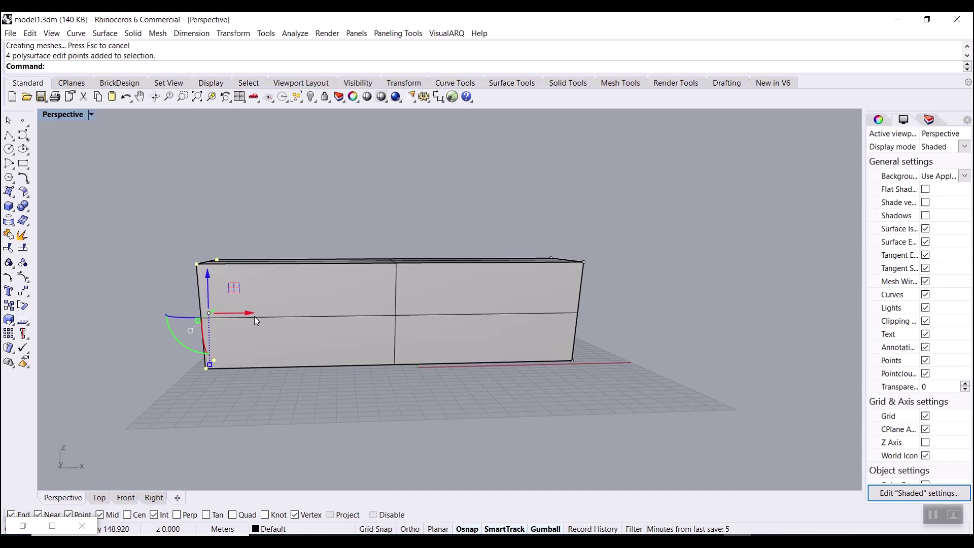
drag(243, 315, 286, 319)
click(324, 242)
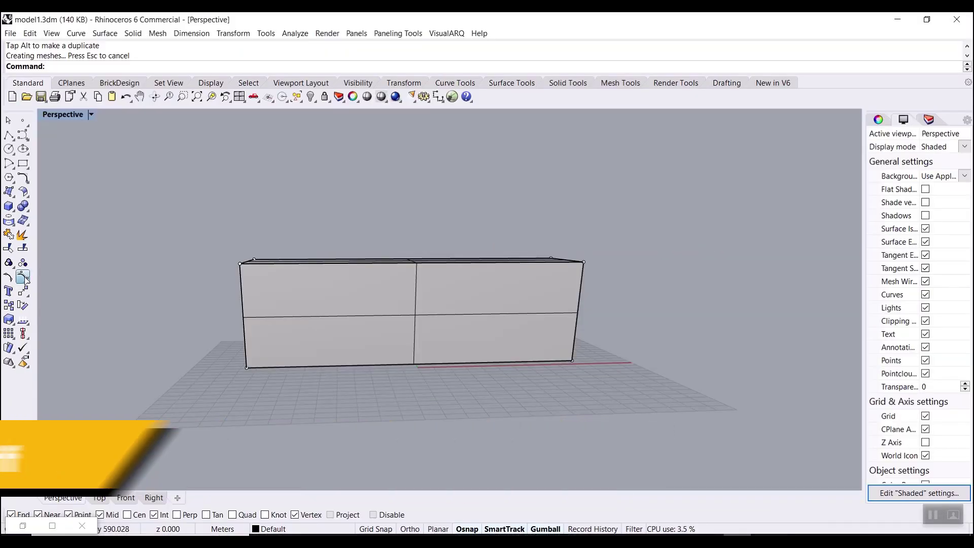
Step: Turn off the edit points of the tapered box
right_click(45, 277)
right_drag(766, 327, 628, 341)
right_drag(315, 309, 357, 312)
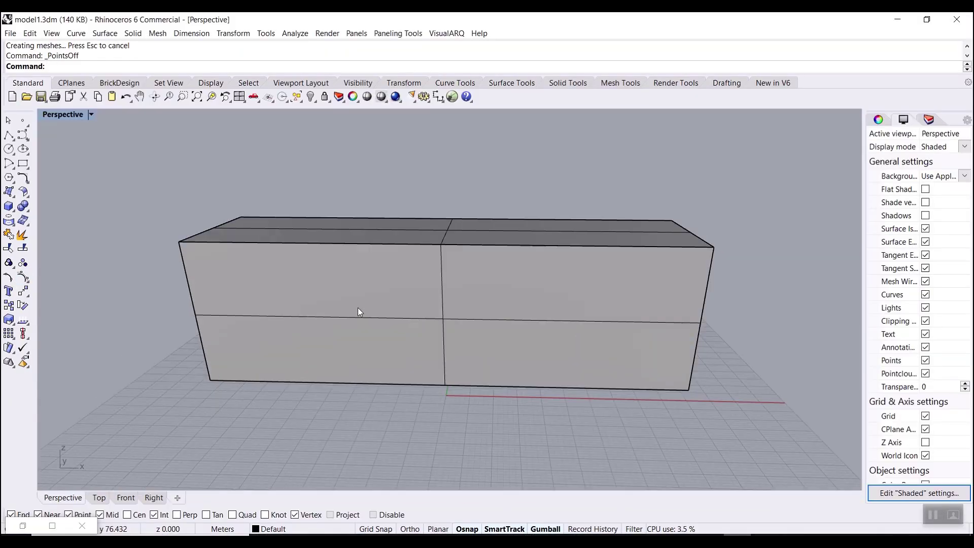
Step: Run CageEdit on the tapered box with a BoundingBox control object in the World coordinate system
click(389, 322)
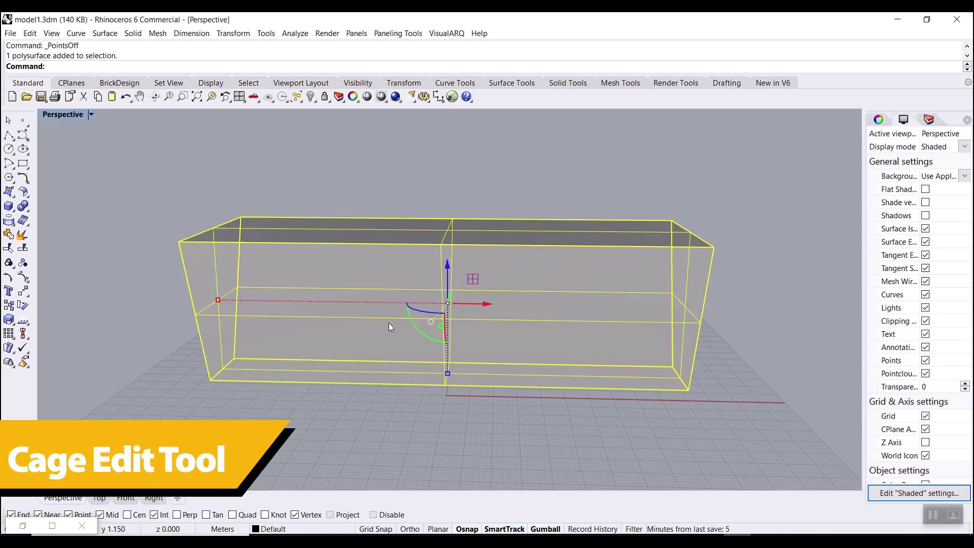
text(Caa)
key(BackSpace)
text(ge)
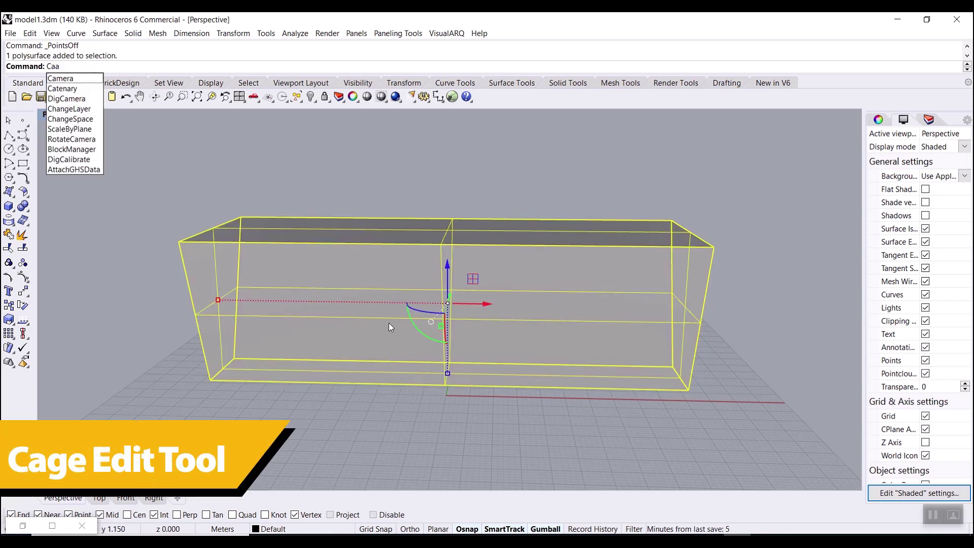
key(Down)
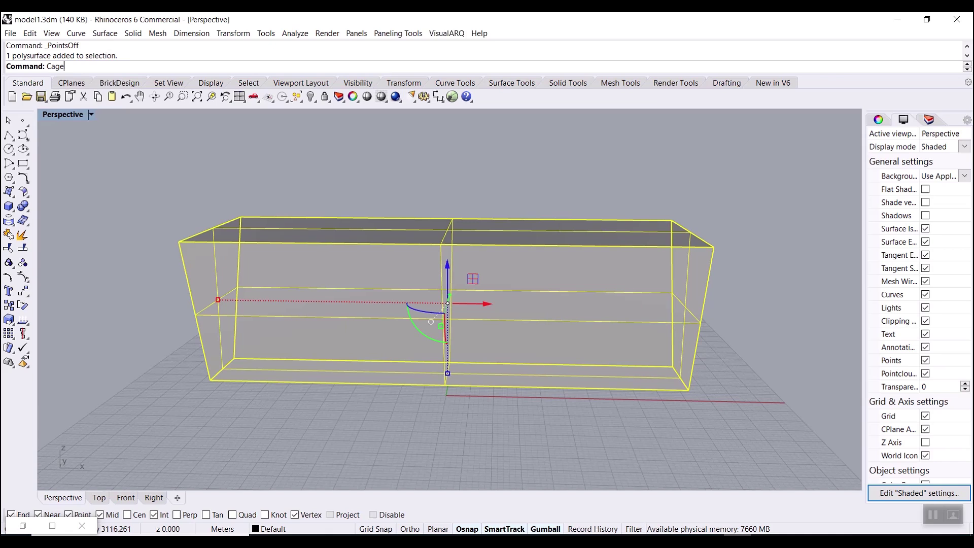
key(Return)
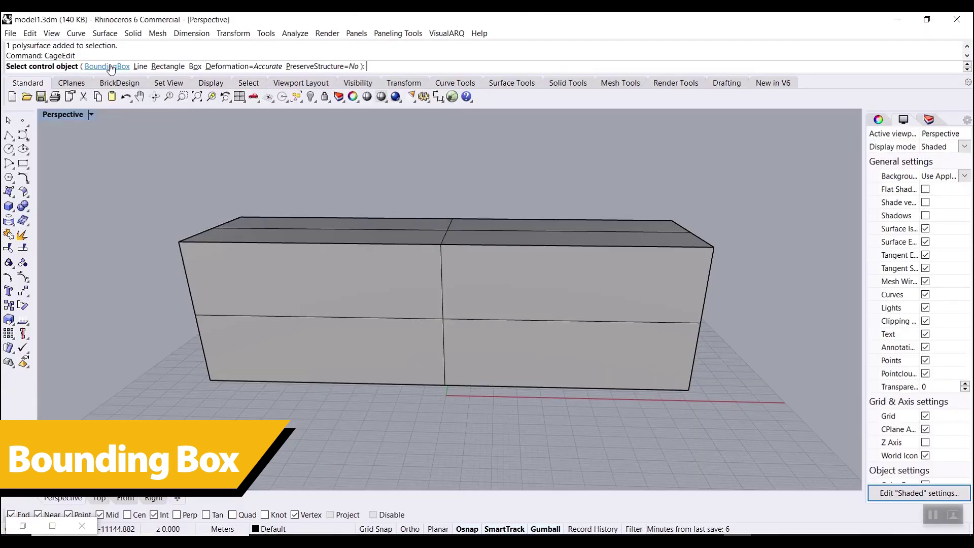
click(109, 67)
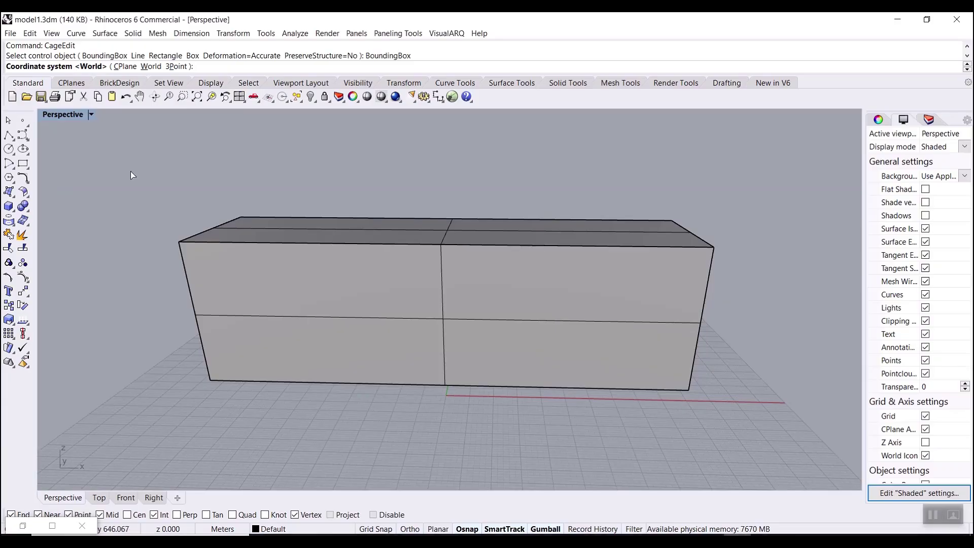
key(Return)
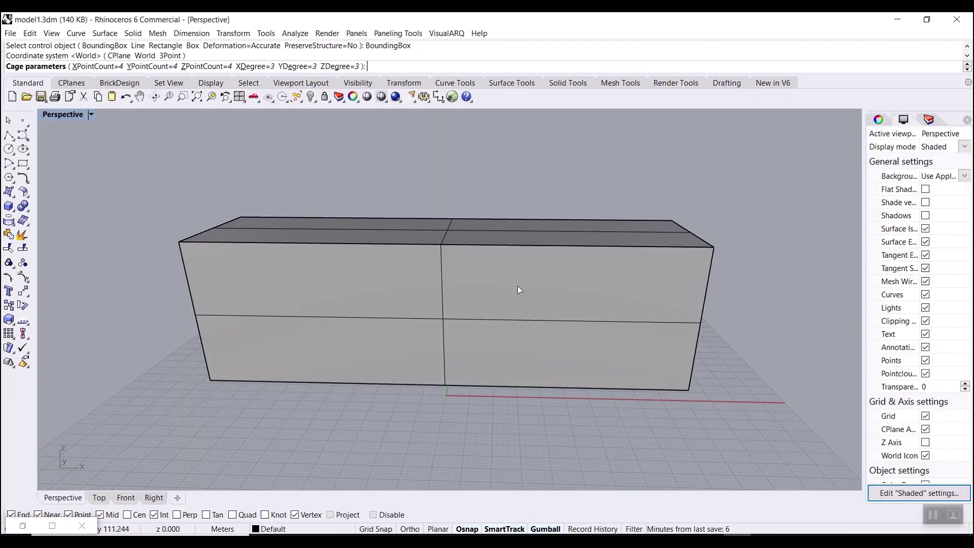
scroll(518, 285, down, 4)
right_drag(426, 256, 382, 302)
scroll(487, 271, up, 4)
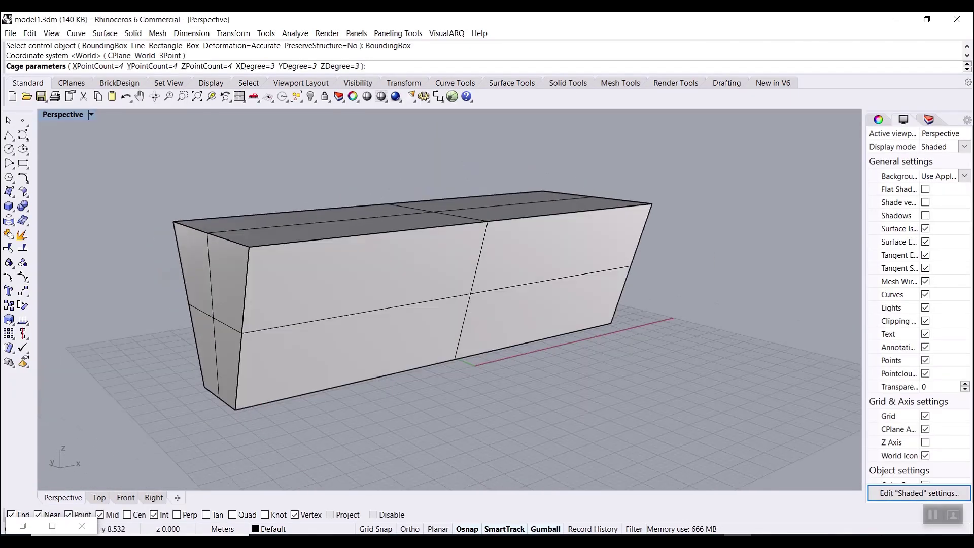
drag(375, 308, 564, 290)
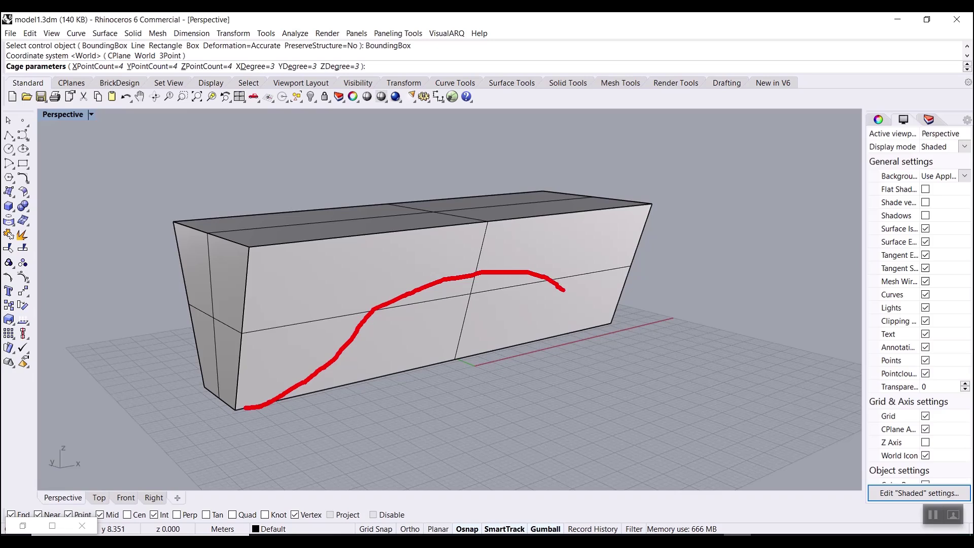
key(Escape)
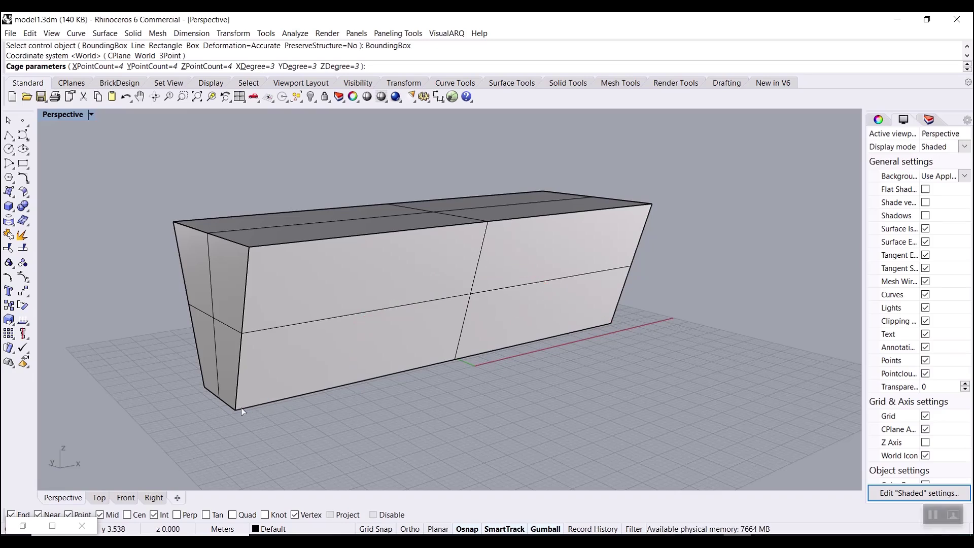
right_drag(303, 371, 365, 353)
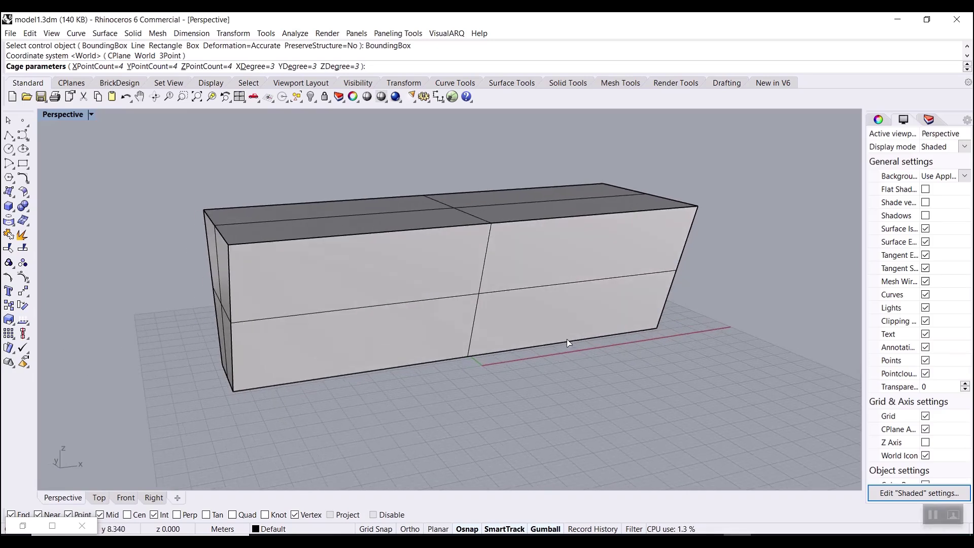
key(ctrl+2)
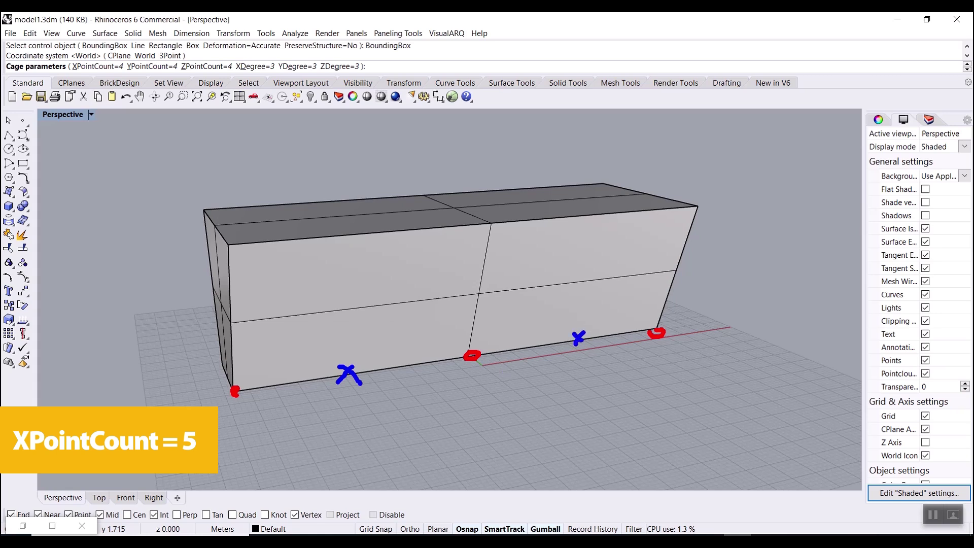
key(Escape)
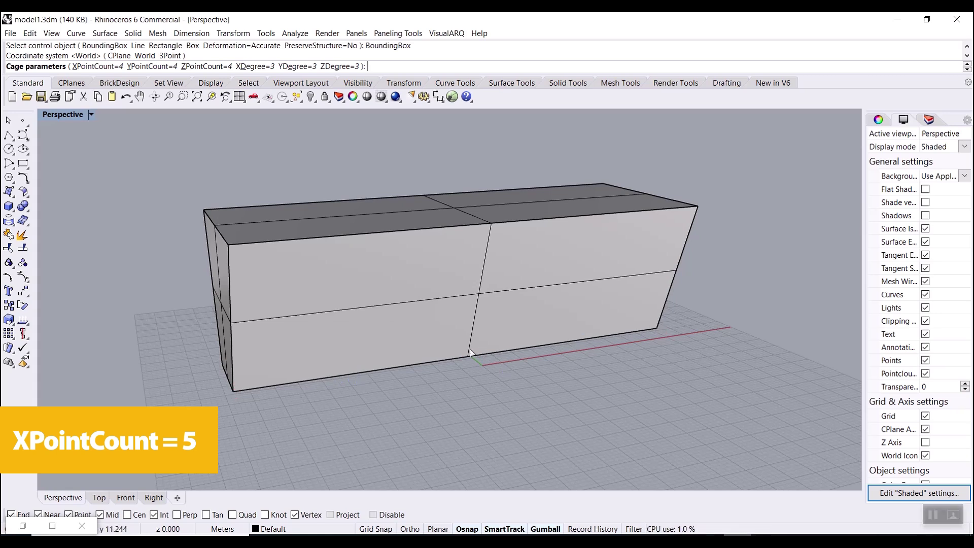
Step: Set the cage's X point count to 5 and its Y point count to 2
click(93, 67)
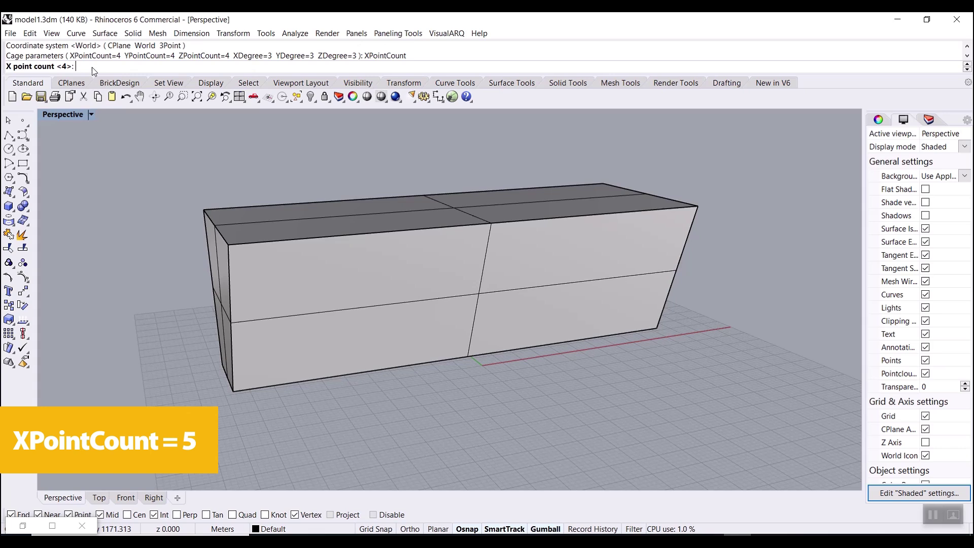
text(5)
key(Return)
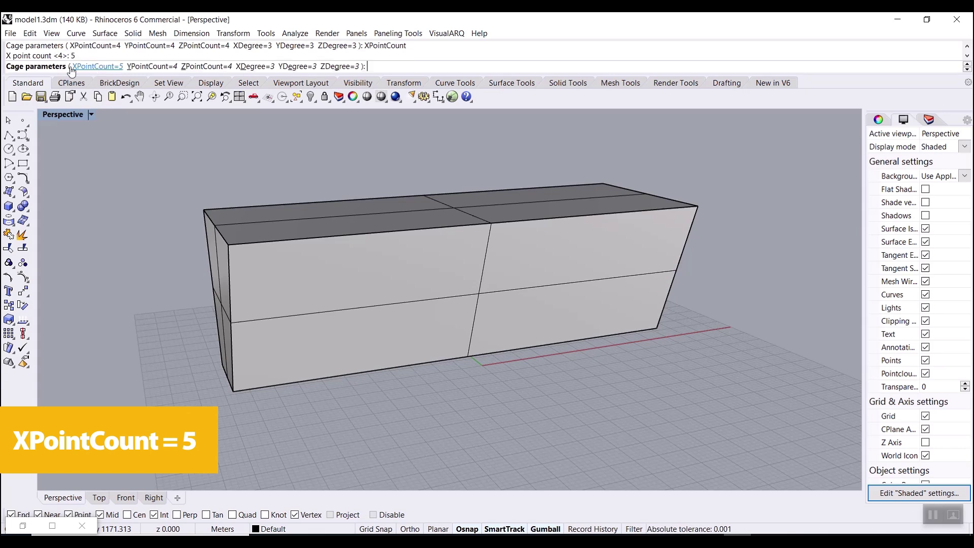
right_drag(300, 300, 425, 315)
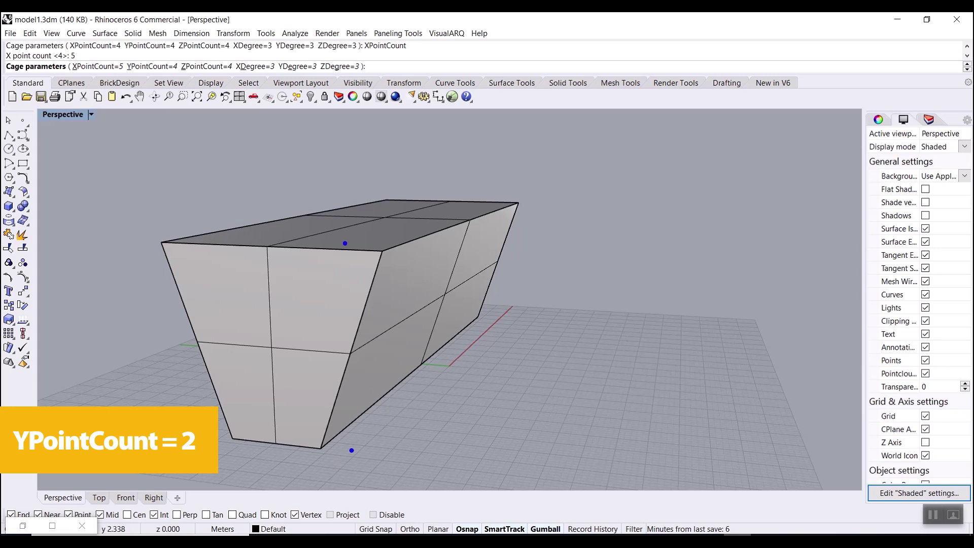
click(149, 70)
text(2)
key(Return)
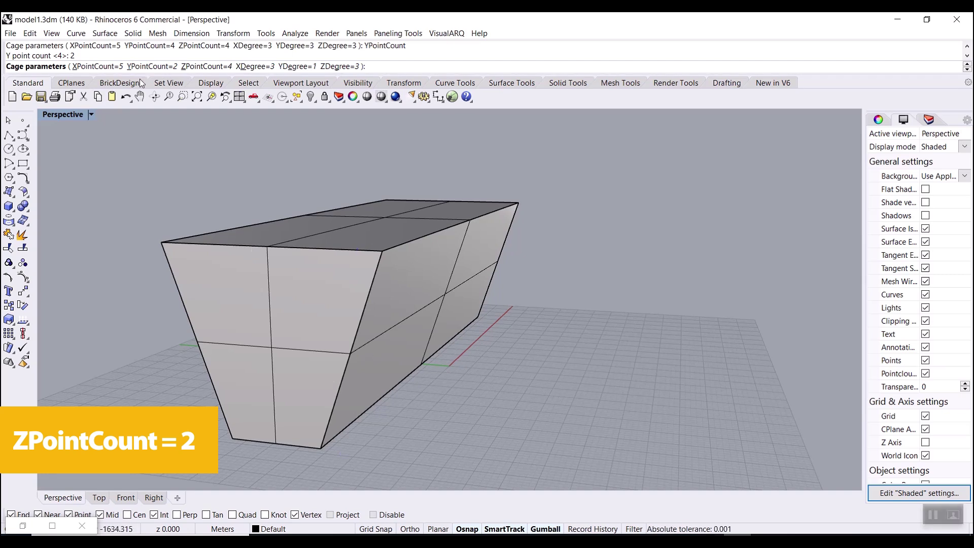
Step: Set the cage's Z point count to 2 and finish the cage with a Global region to edit
click(200, 70)
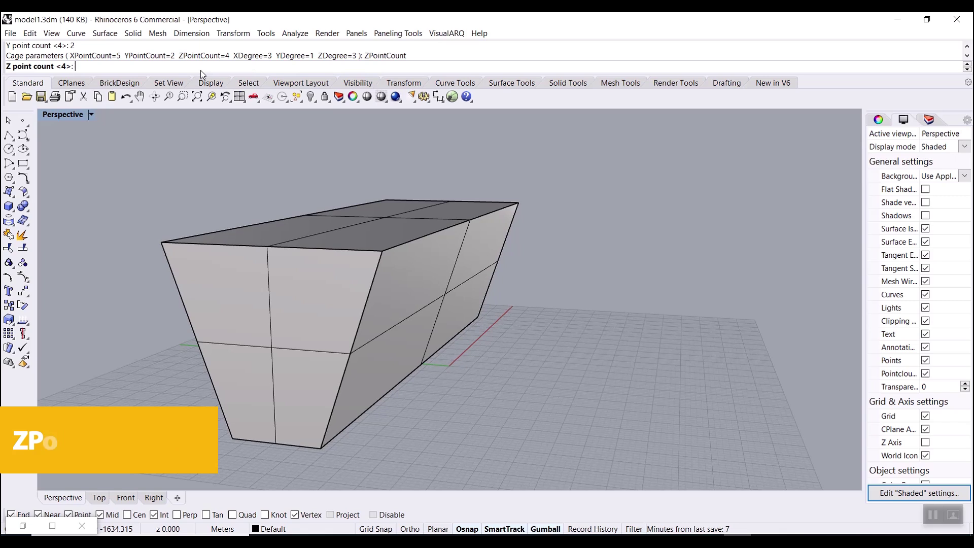
text(2)
key(Return)
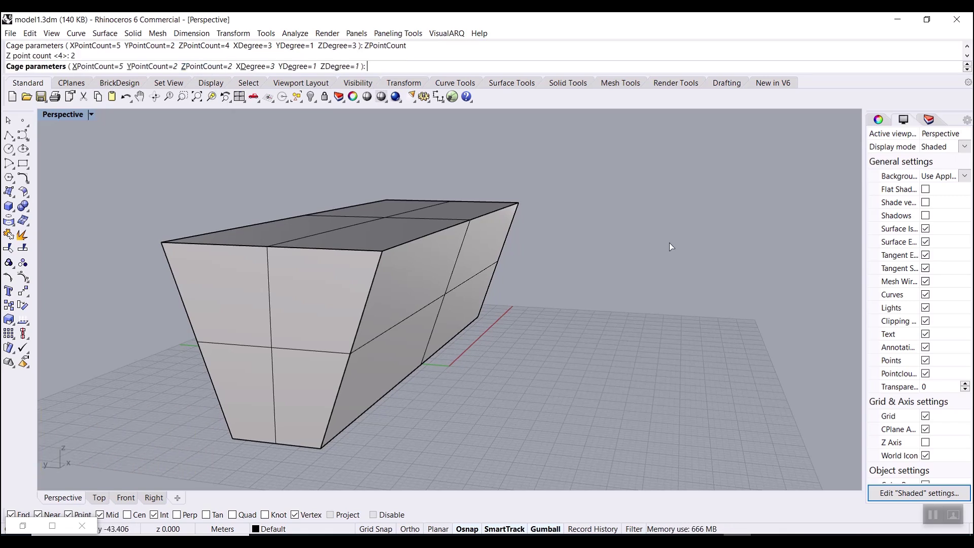
key(Return)
right_drag(669, 239, 463, 250)
key(Return)
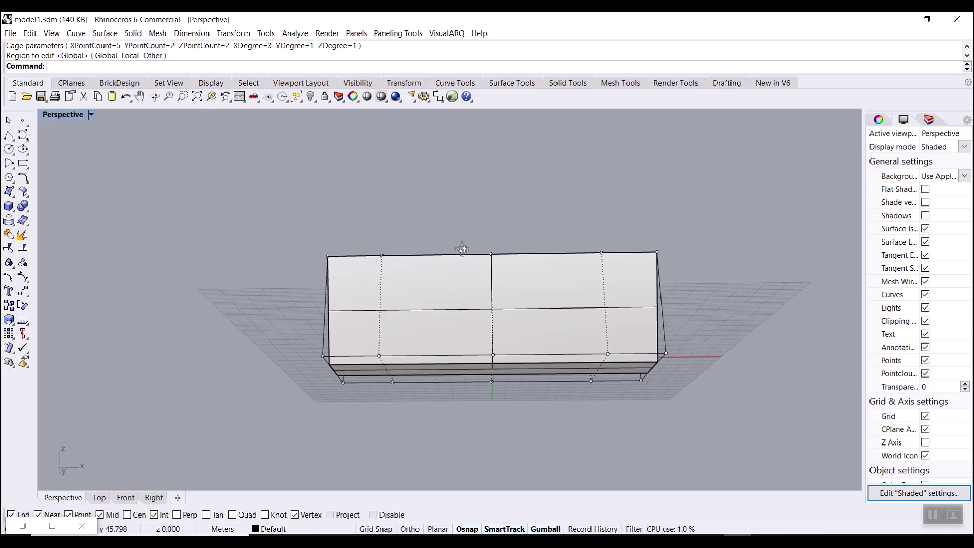
Step: Raise the six inner bottom cage points along Z to form an arch in the box's underside
drag(375, 415, 626, 335)
right_drag(506, 364, 495, 337)
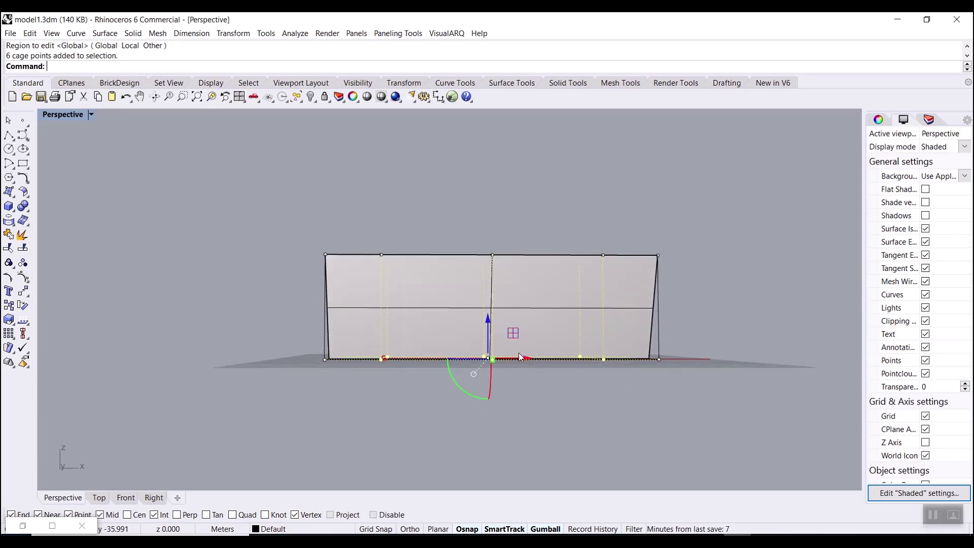
drag(495, 337, 501, 286)
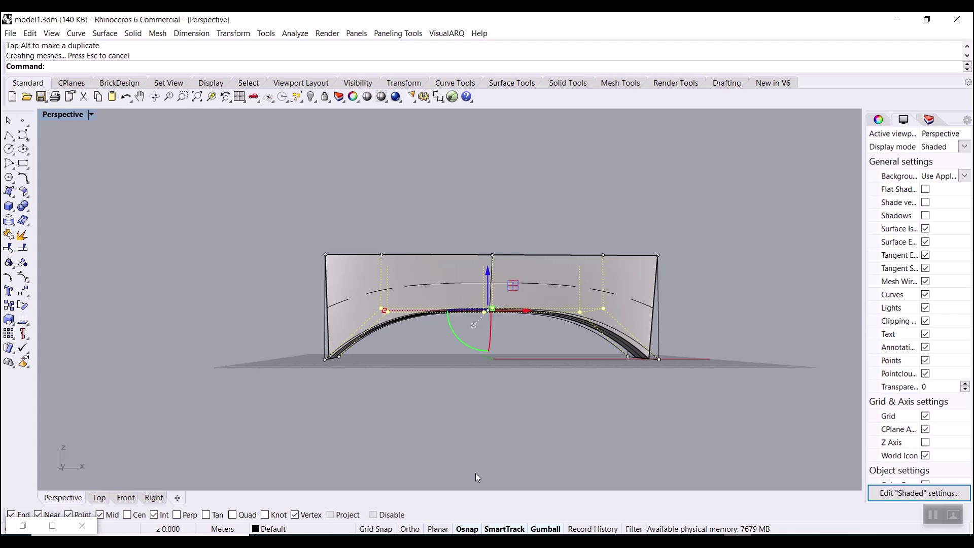
click(544, 381)
Step: Raise the two central bottom cage points further along Z to make the arch steeper
right_drag(540, 375, 487, 343)
scroll(545, 342, up, 5)
drag(461, 342, 546, 259)
right_drag(546, 260, 525, 312)
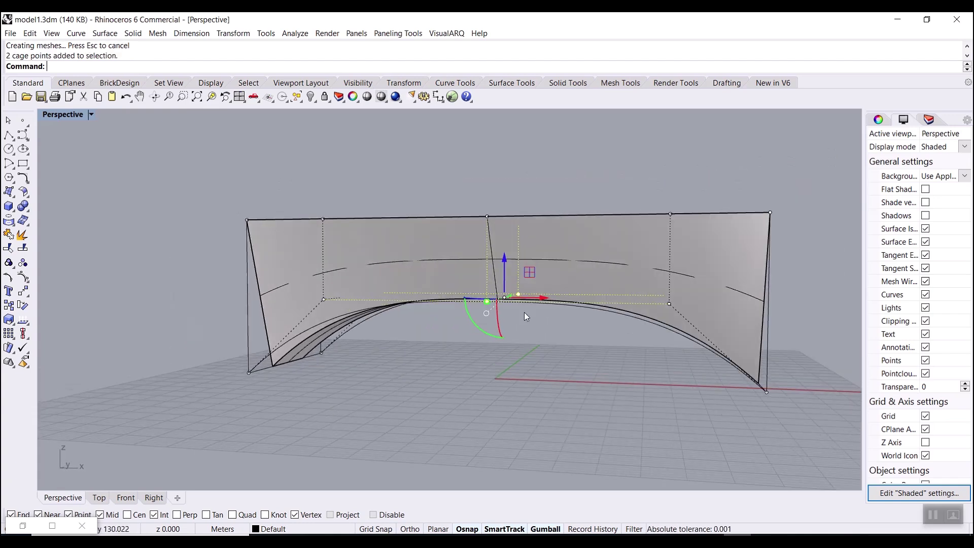
drag(509, 280, 512, 243)
right_drag(470, 360, 461, 365)
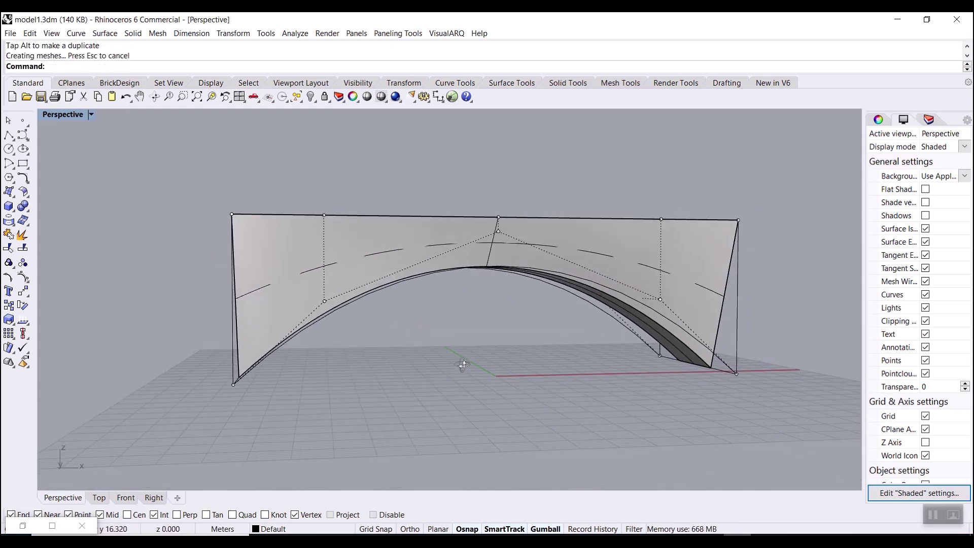
Step: Lower the four bottom cage points on either side of the centre pair along Z to narrow the arch
drag(353, 257, 309, 314)
right_drag(454, 333, 438, 339)
shift+drag(661, 297, 690, 281)
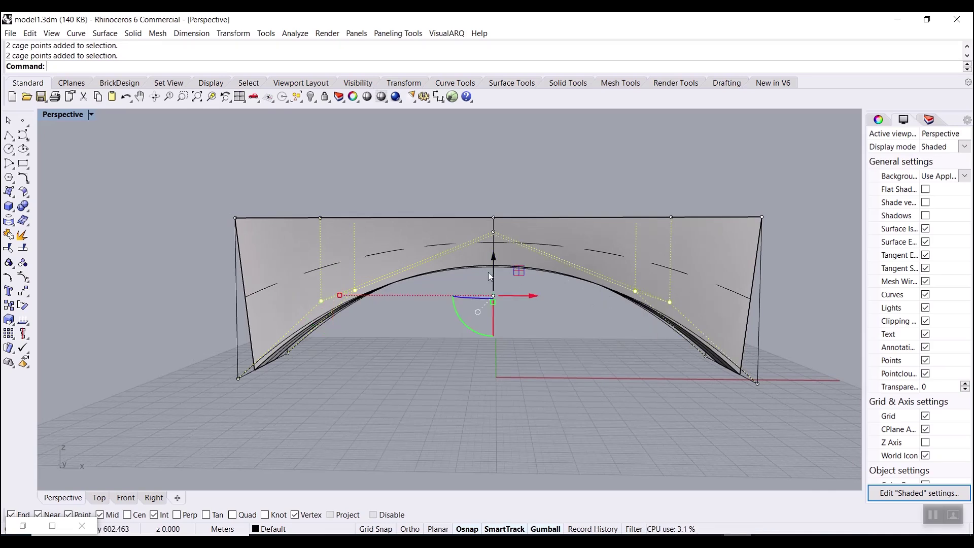
drag(491, 272, 498, 298)
click(579, 378)
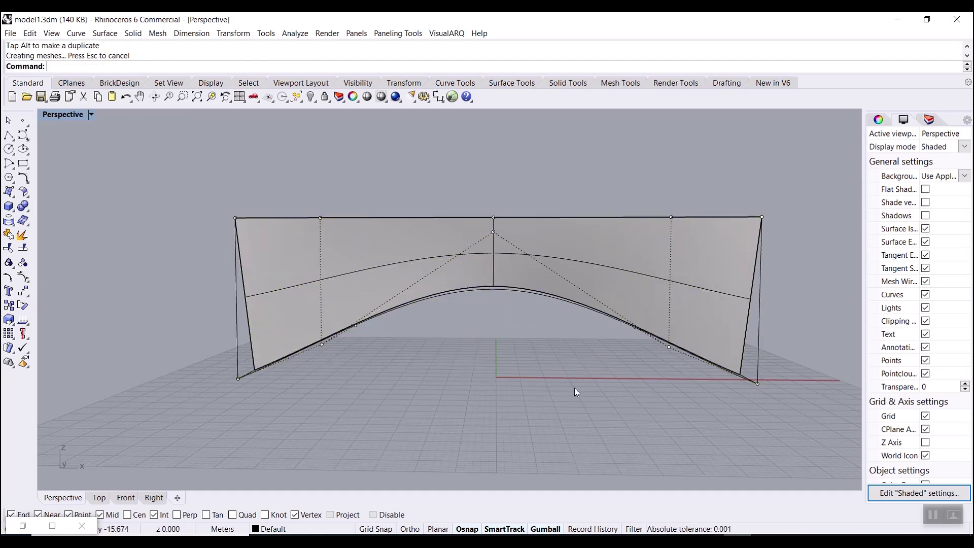
Step: Turn off the cage points and delete the cage control object around the bench
right_click(23, 277)
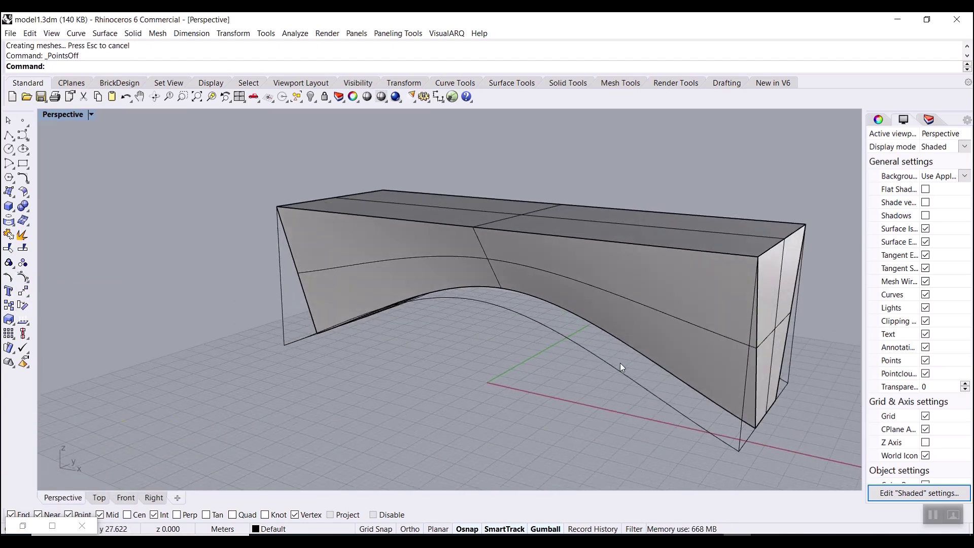
click(608, 362)
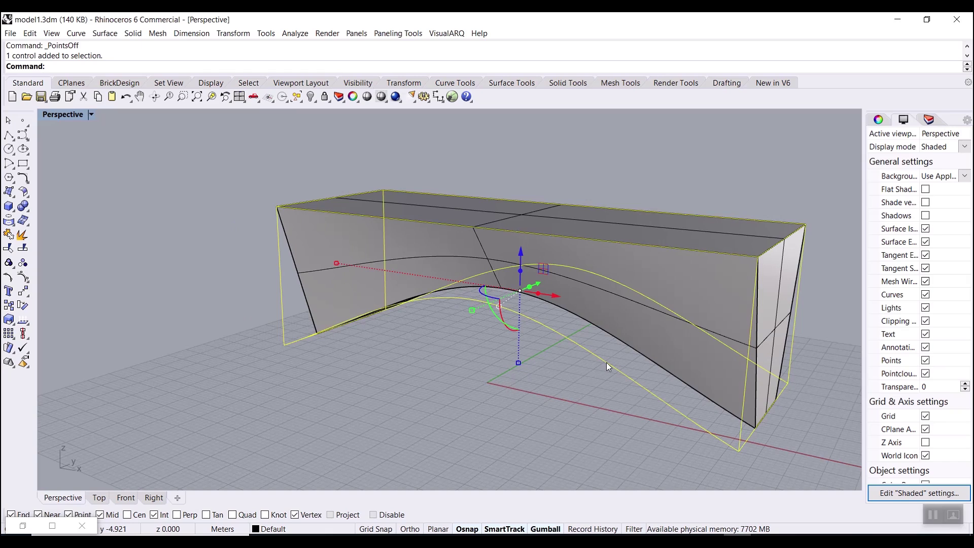
key(Delete)
scroll(558, 323, down, 3)
right_drag(558, 322, 275, 319)
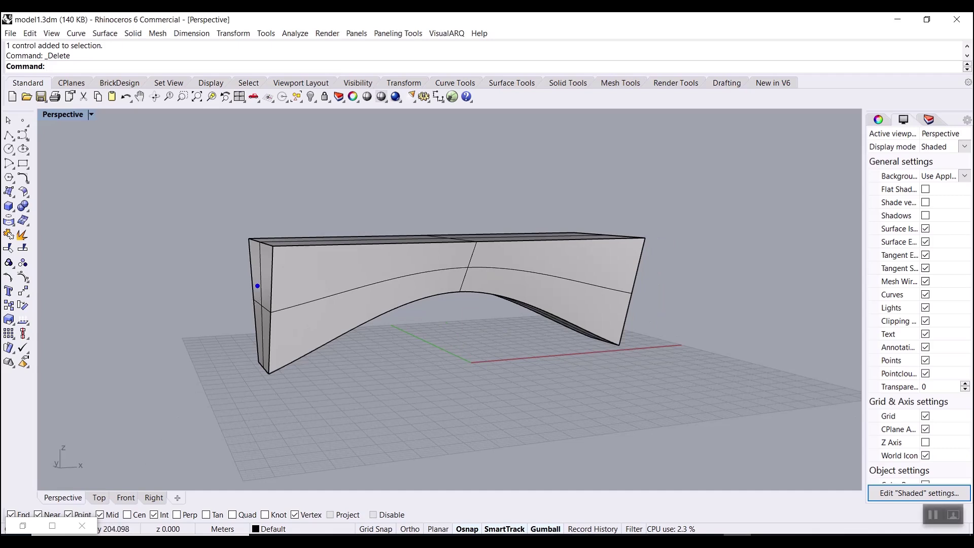
drag(628, 270, 661, 263)
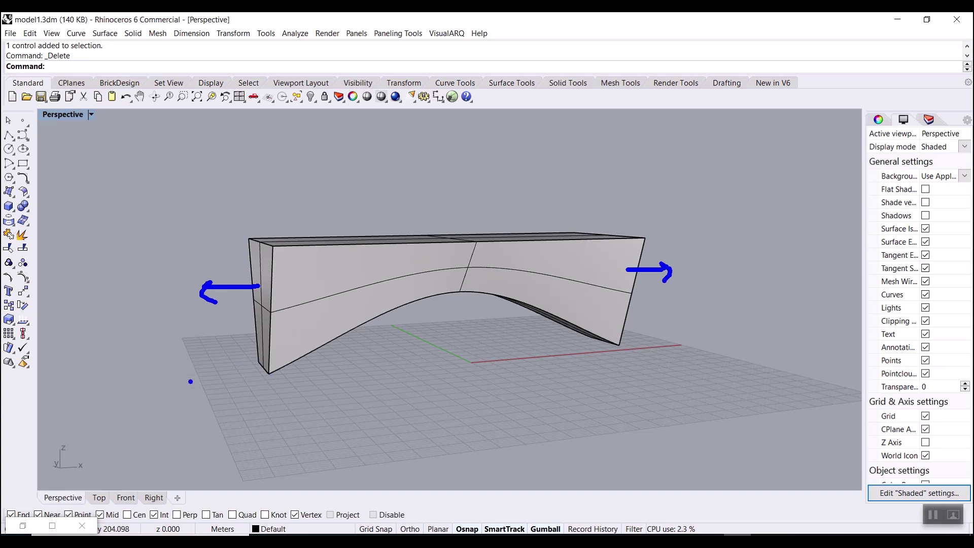
key(Escape)
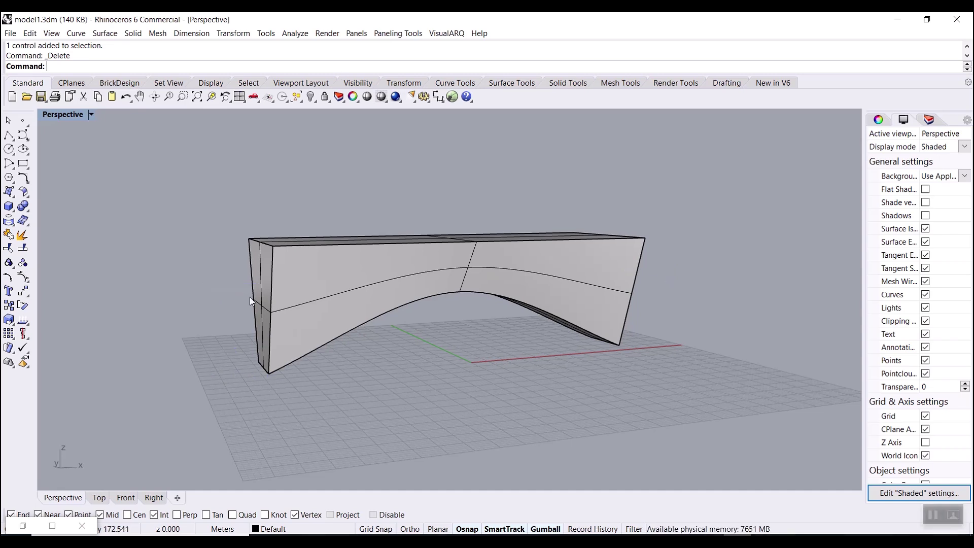
Step: Extrude the bench's negative-X end face along X by -15
ctrl+shift+right_drag(265, 303, 242, 345)
ctrl+shift+click(281, 296)
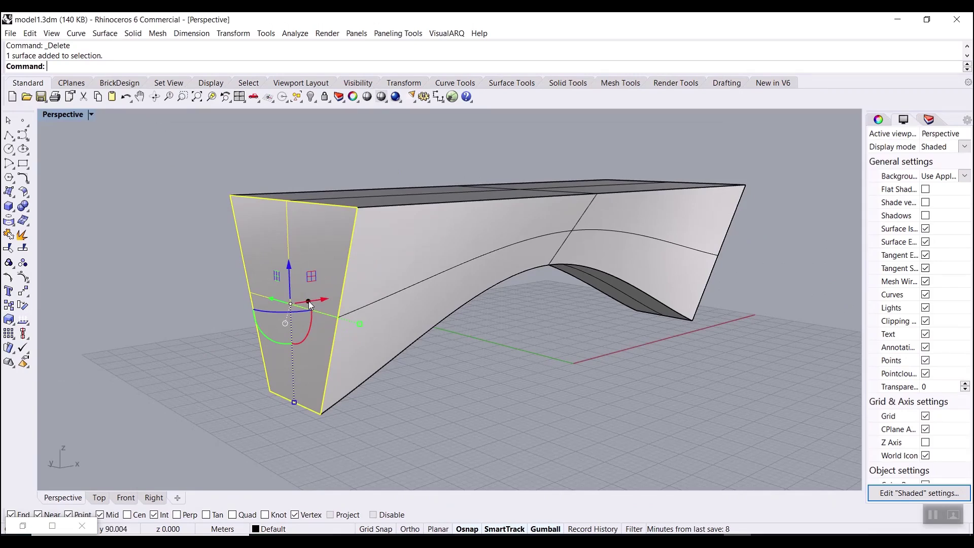
click(309, 301)
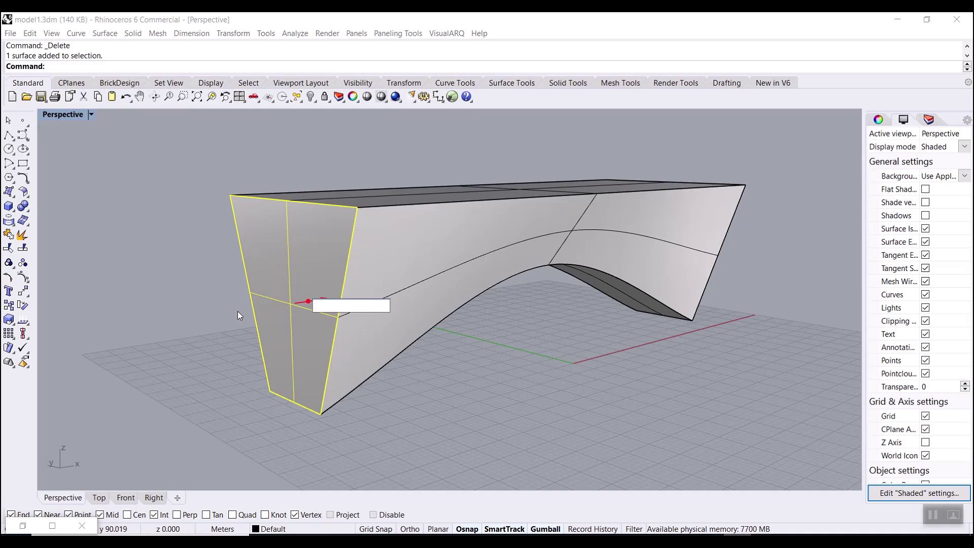
text(-15)
key(Return)
Step: Extrude the bench's positive-X end face along X by 15
right_drag(237, 312, 653, 295)
scroll(355, 274, down, 3)
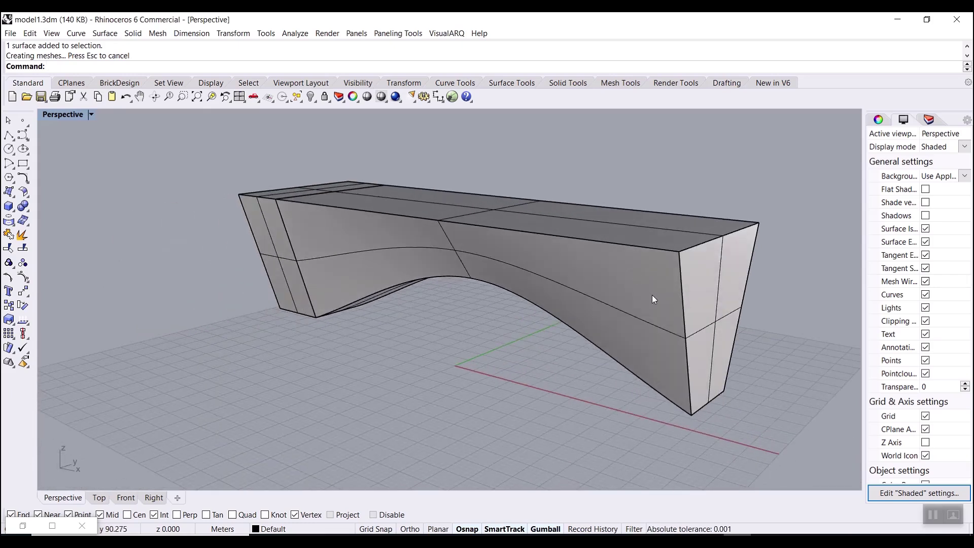
ctrl+shift+click(730, 311)
click(736, 325)
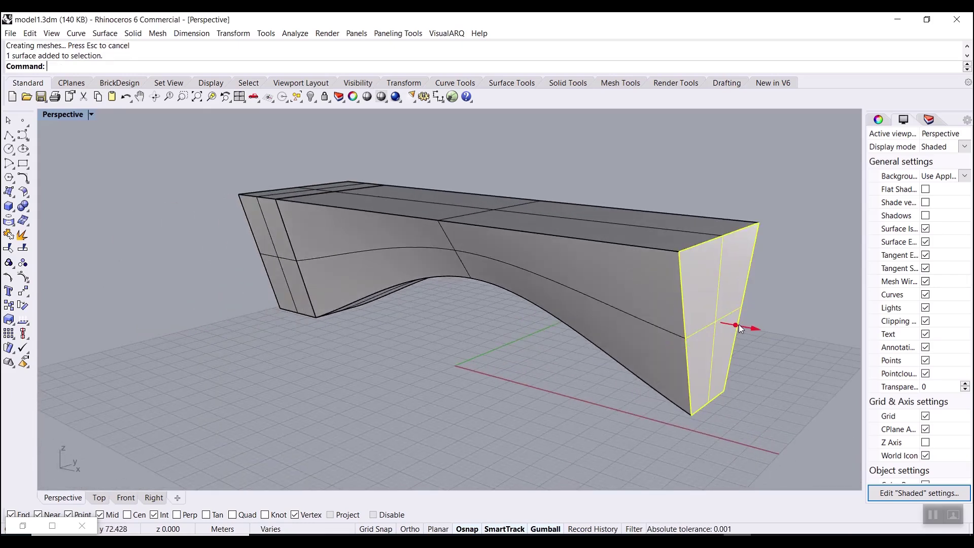
text(15)
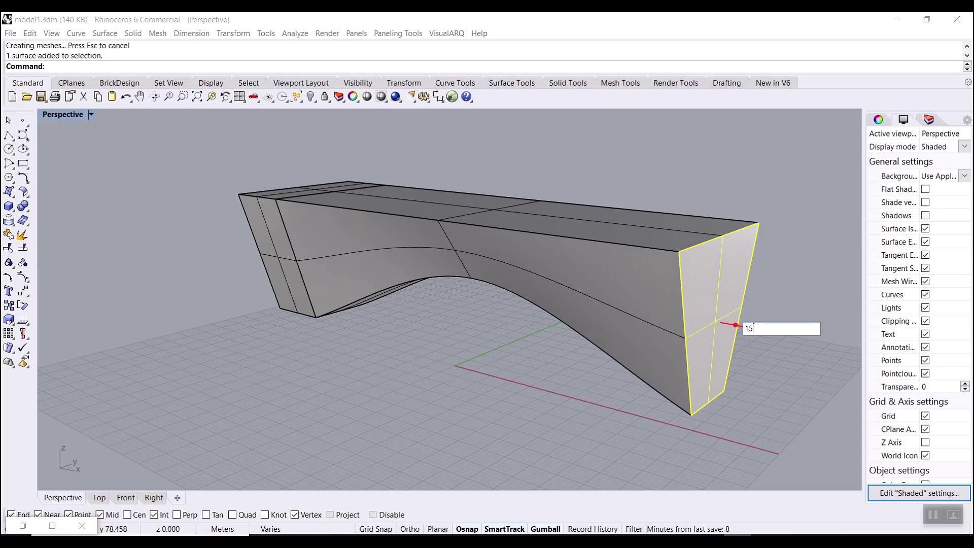
key(Return)
key(Escape)
Step: Fit the extended bench in the Perspective view, open Grasshopper and widen its window
key(Home)
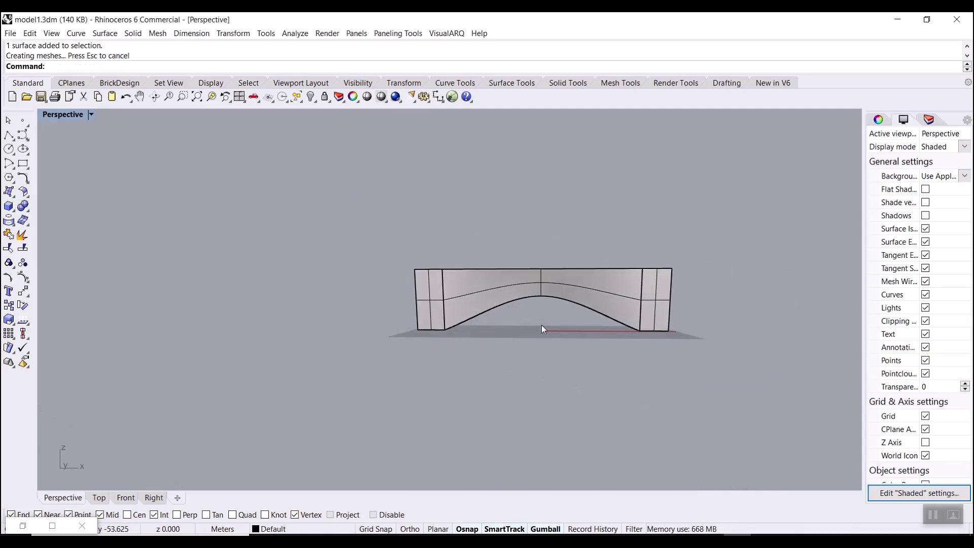
click(197, 96)
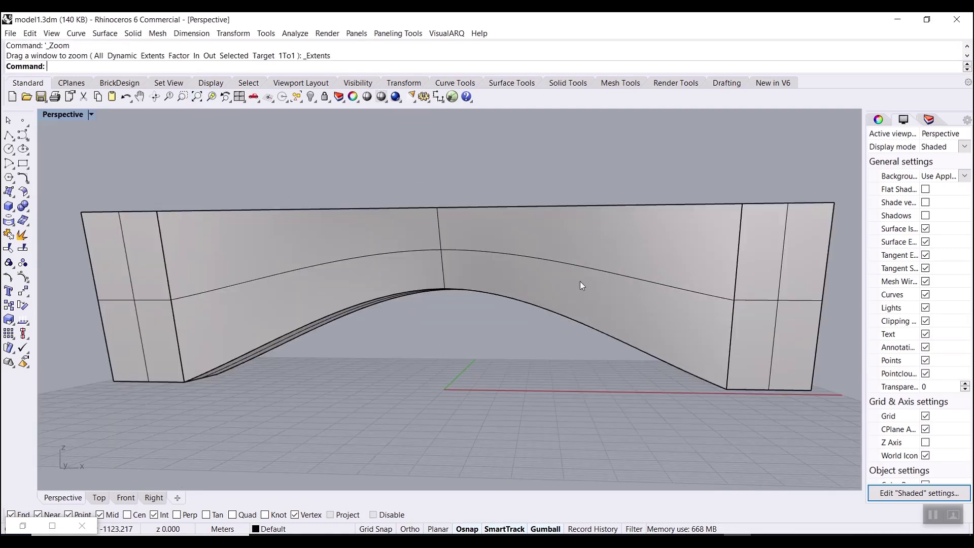
right_drag(602, 293, 460, 327)
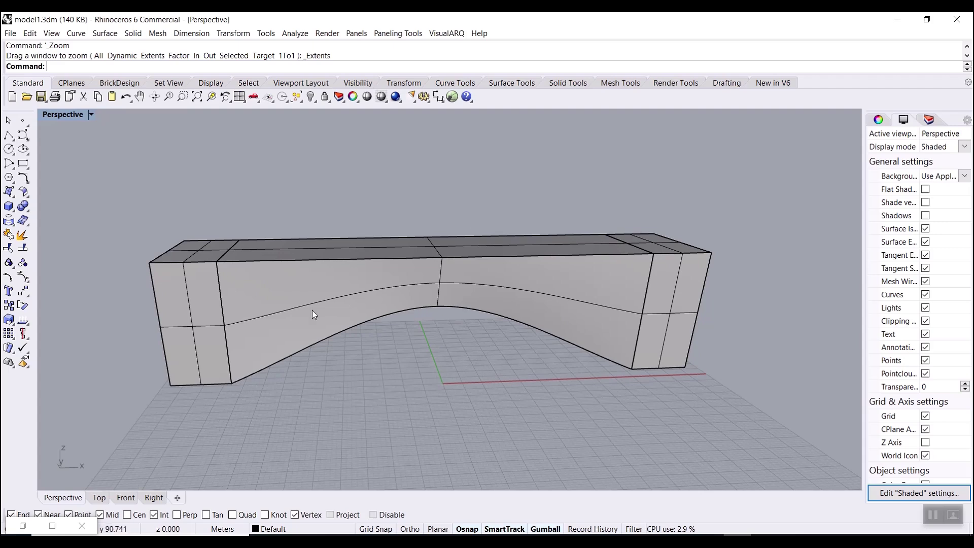
click(452, 96)
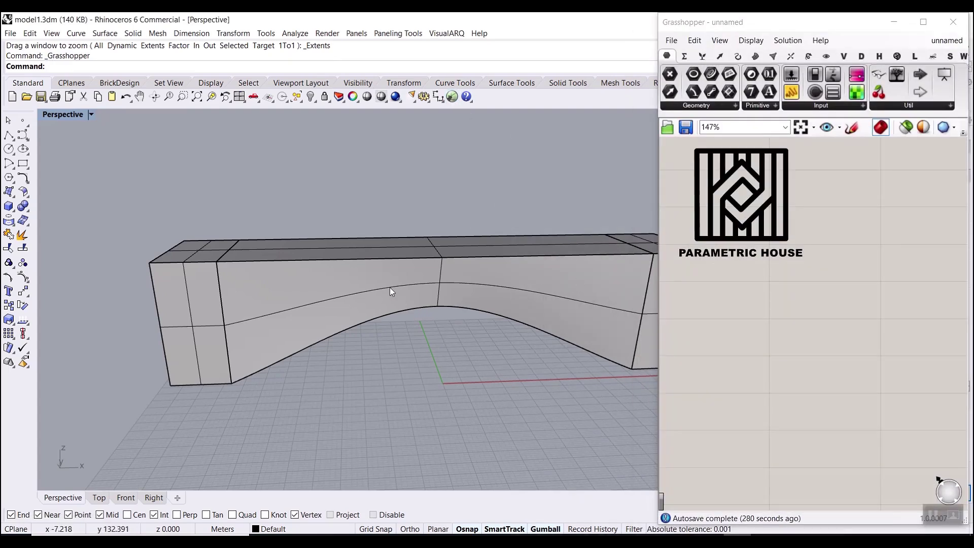
right_drag(397, 307, 488, 297)
mouse_move(667, 55)
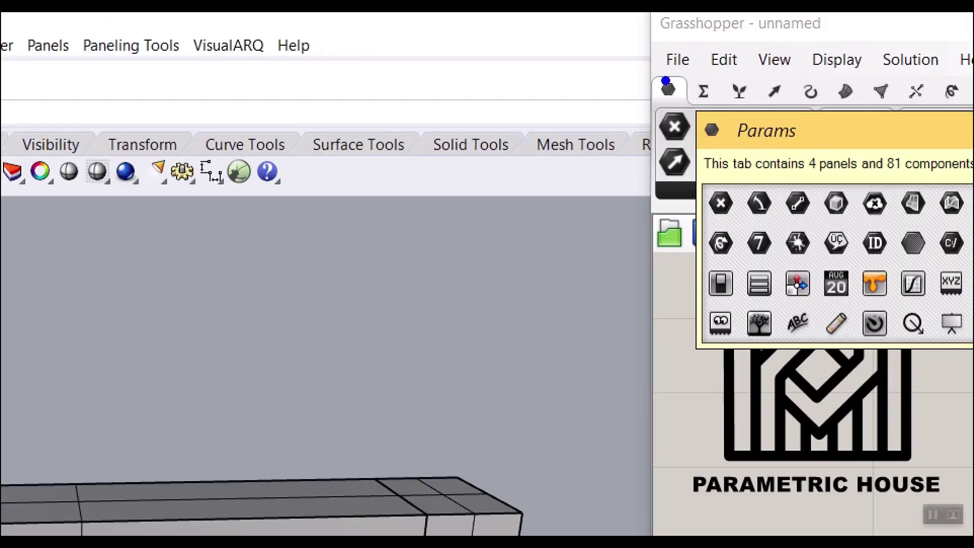
click(667, 55)
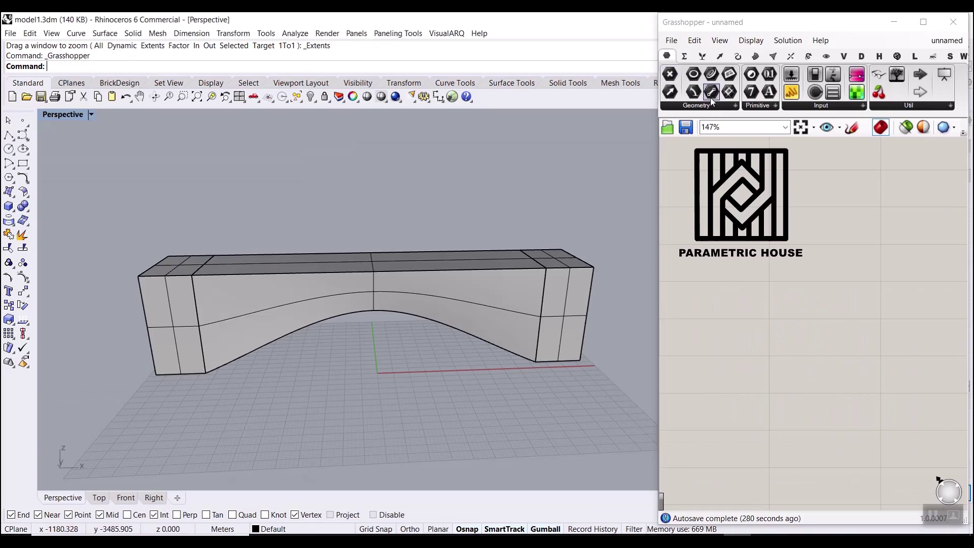
drag(658, 111, 606, 112)
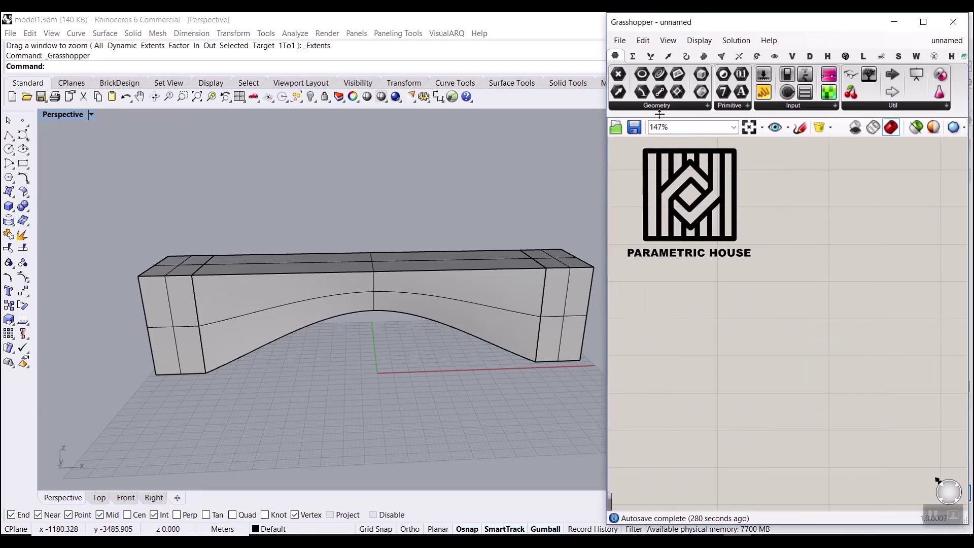
Step: Place a Brep parameter on the Grasshopper canvas and add the component that displays name labels above components
click(692, 107)
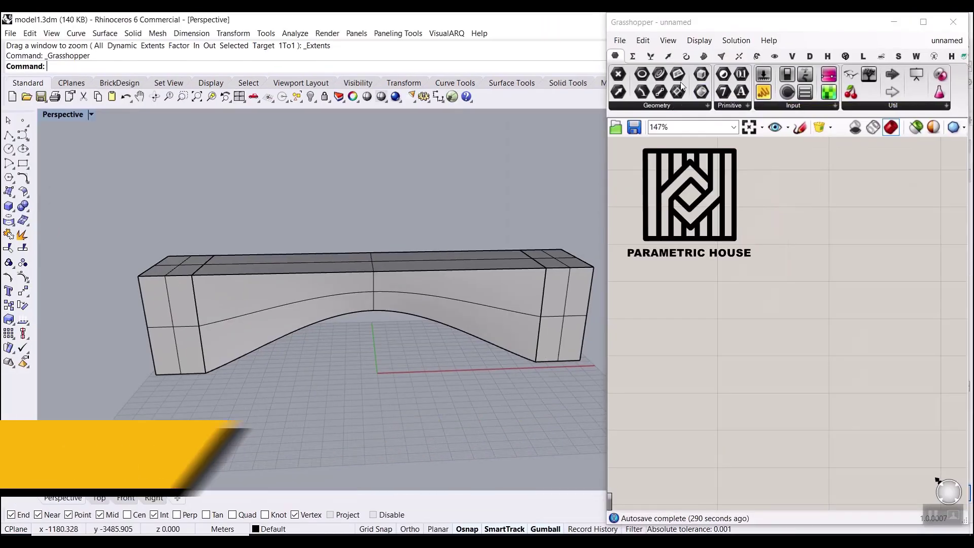
drag(799, 321, 764, 328)
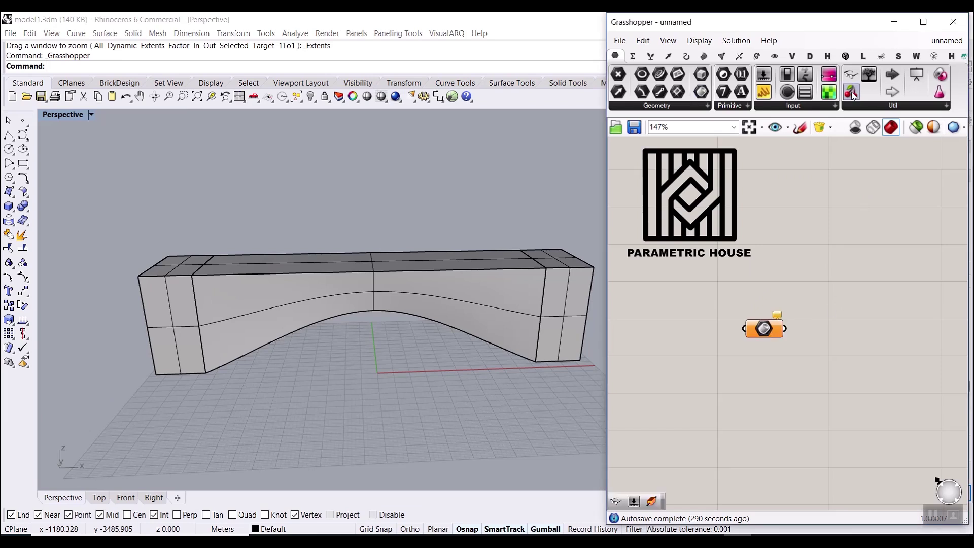
click(850, 77)
scroll(857, 285, down, 3)
click(717, 175)
scroll(853, 303, up, 4)
right_drag(853, 305, 729, 393)
drag(729, 392, 768, 269)
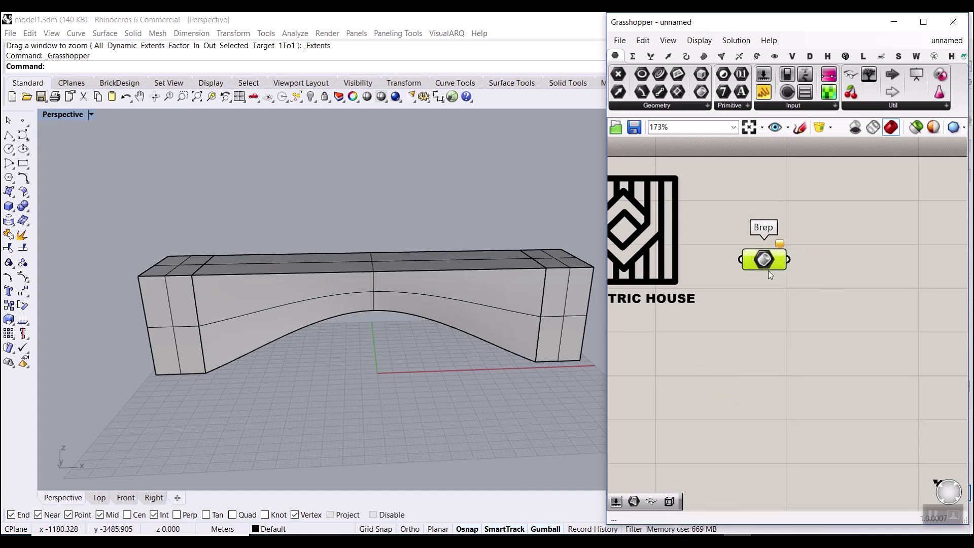
Step: Reference the bench polysurface as one Brep in the Brep parameter and hide the original bench in Rhino
right_click(766, 260)
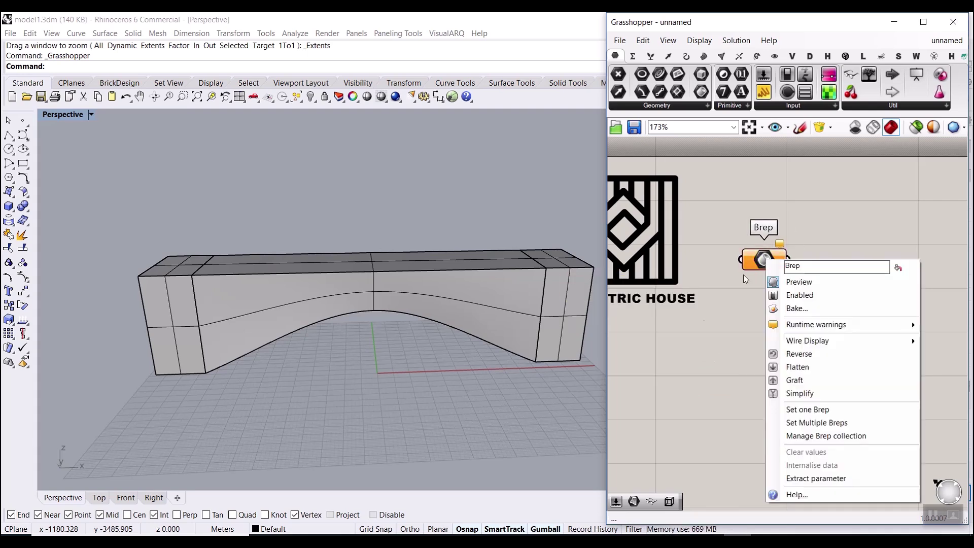
click(806, 409)
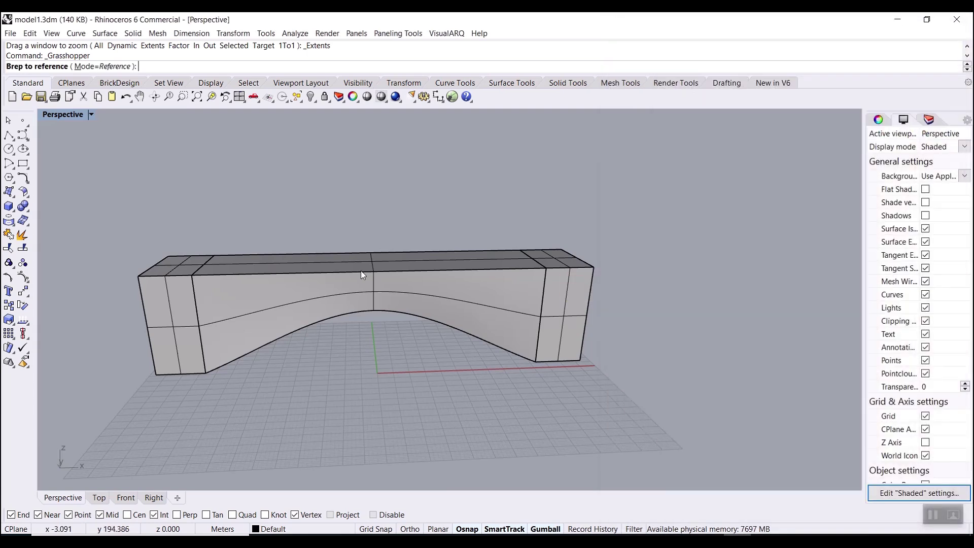
click(360, 270)
mouse_move(361, 270)
right_down()
mouse_move(329, 304)
mouse_move(318, 270)
mouse_move(373, 281)
right_up()
click(375, 282)
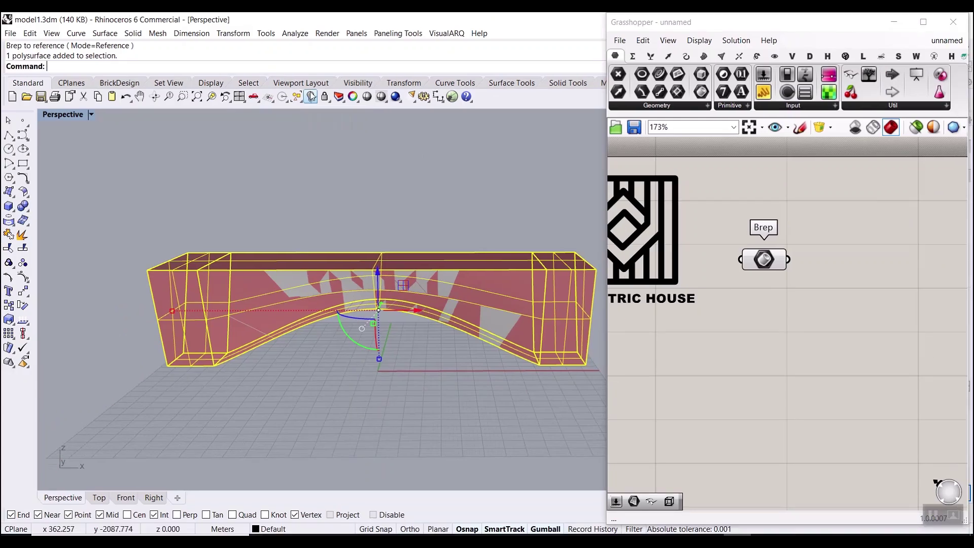
click(310, 96)
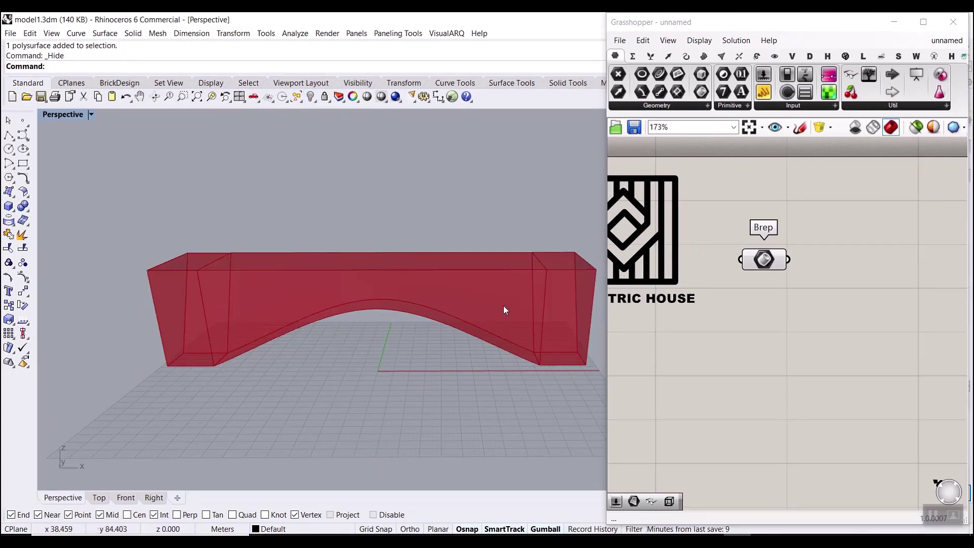
Step: Move the Brep parameter below the logo on the canvas and deselect it
scroll(793, 312, down, 2)
drag(780, 287, 729, 368)
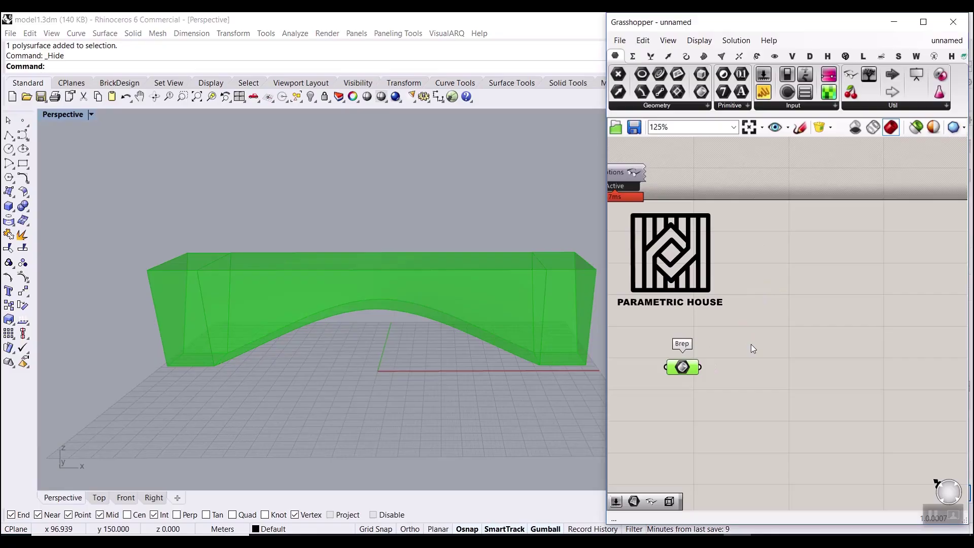
click(752, 344)
scroll(704, 389, up, 3)
right_drag(500, 324, 482, 315)
scroll(436, 316, down, 4)
scroll(333, 345, up, 2)
scroll(333, 345, up, 1)
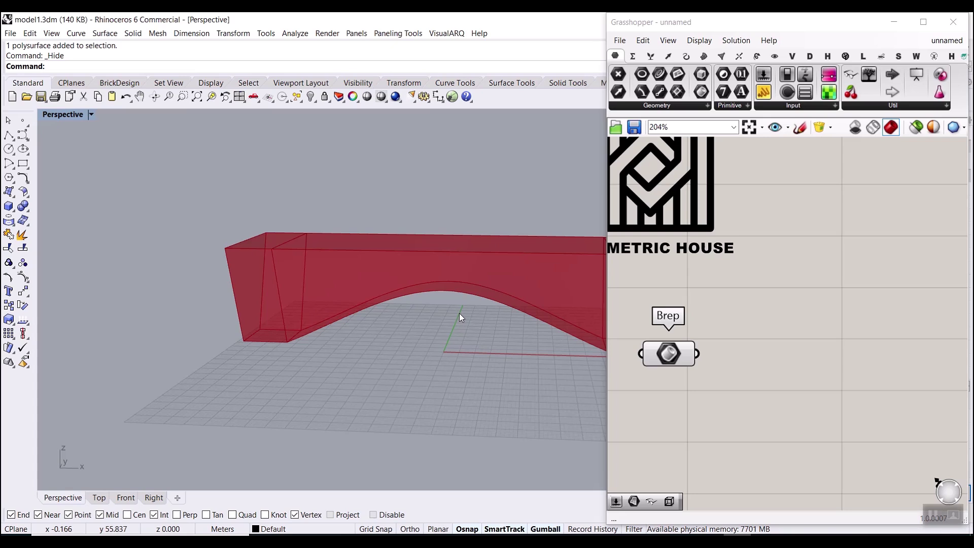
Step: Examine the Intersect components, comparing Brep | Plane with Contour for slicing the bench along its length
scroll(446, 314, down, 3)
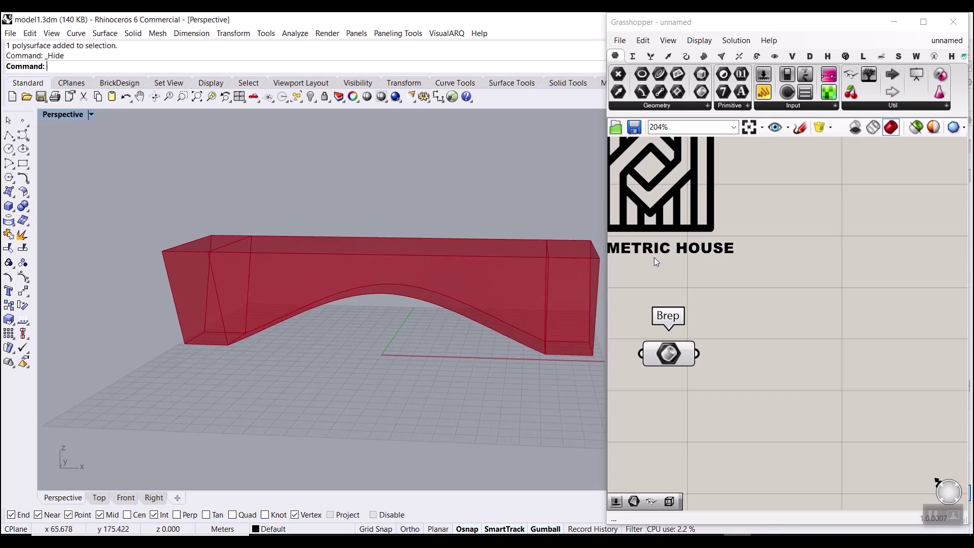
scroll(827, 284, down, 2)
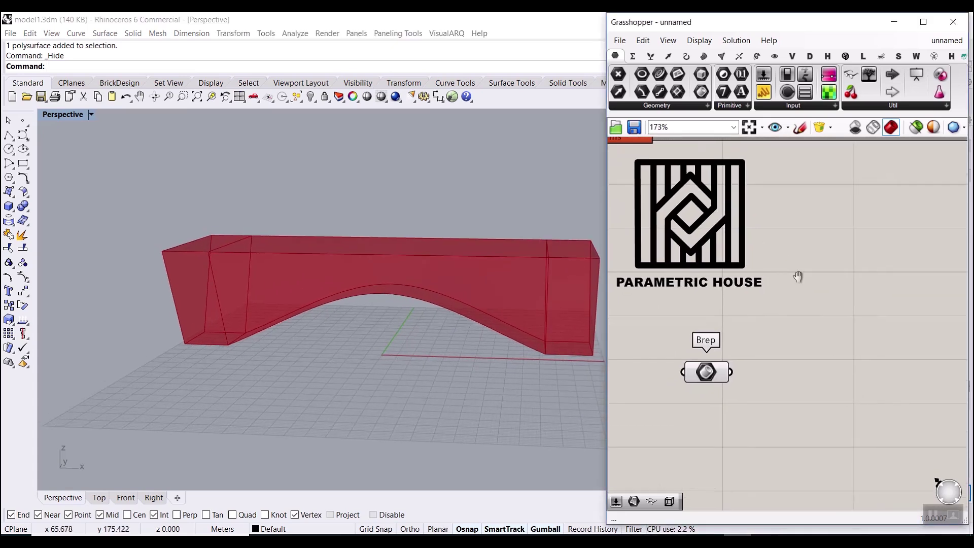
click(739, 56)
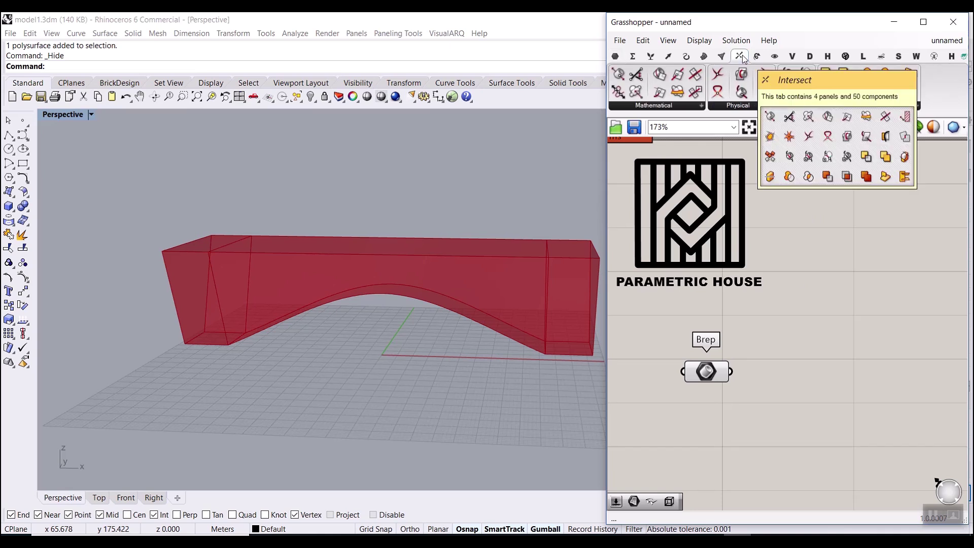
click(766, 105)
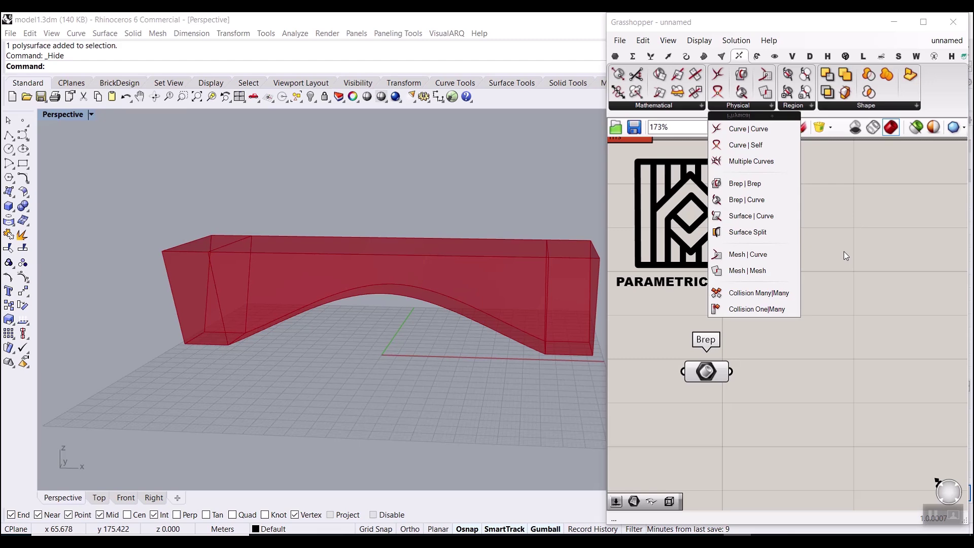
click(682, 104)
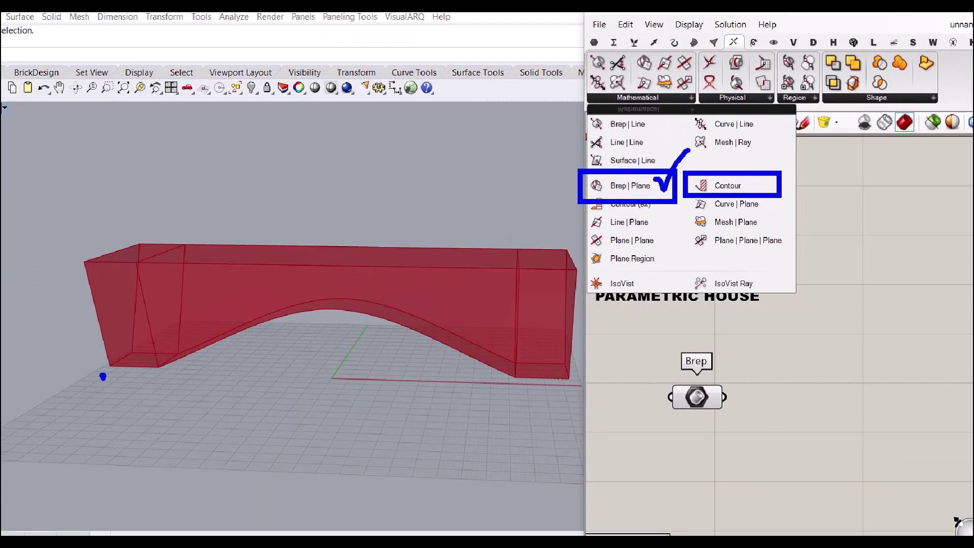
drag(109, 377, 205, 379)
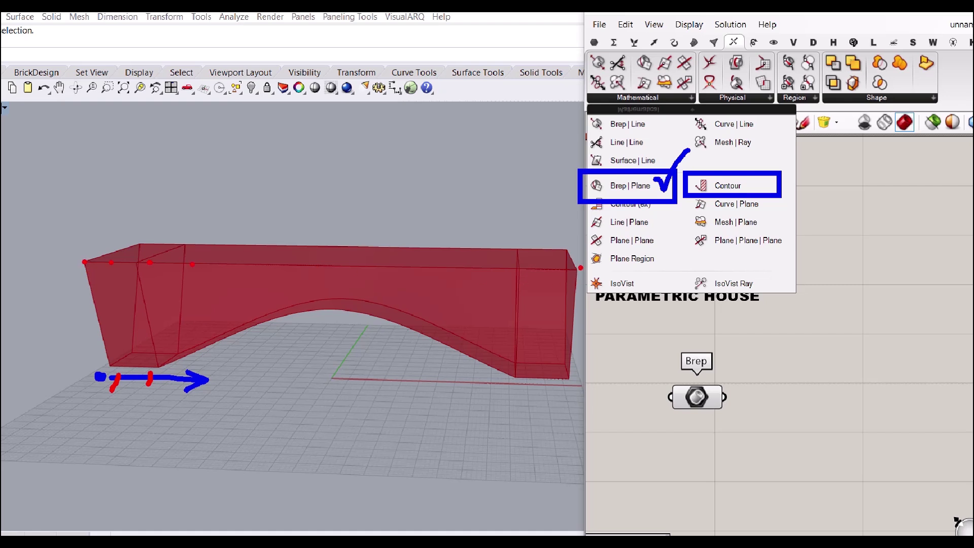
drag(563, 277, 547, 365)
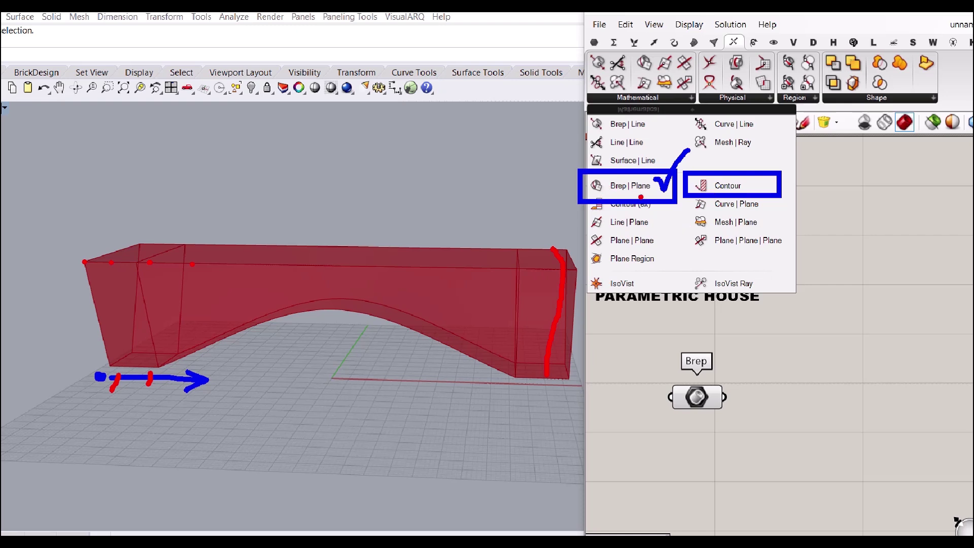
key(Escape)
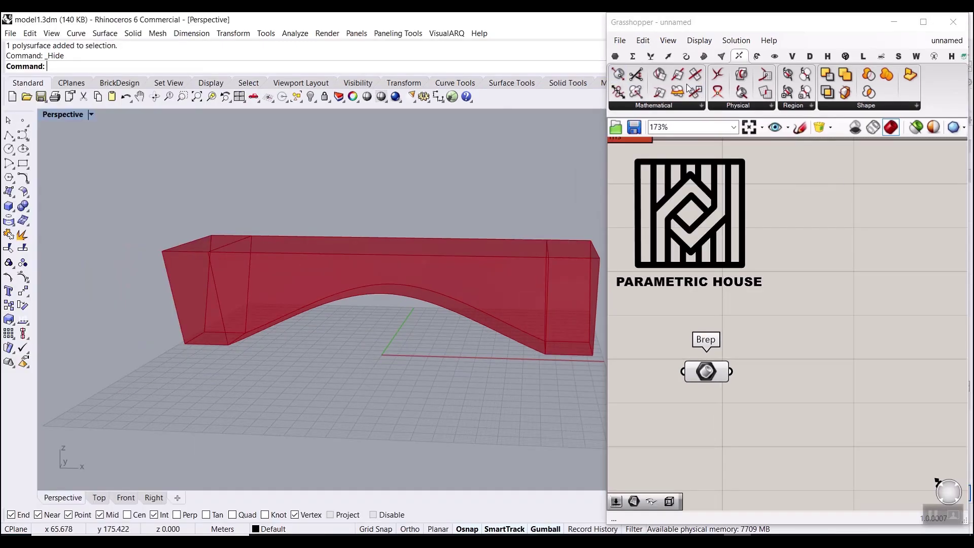
Step: Place a Brep | Plane intersection component on the canvas and connect the Brep parameter to its Brep input
click(662, 75)
click(753, 461)
right_drag(753, 461, 703, 411)
drag(696, 416, 785, 353)
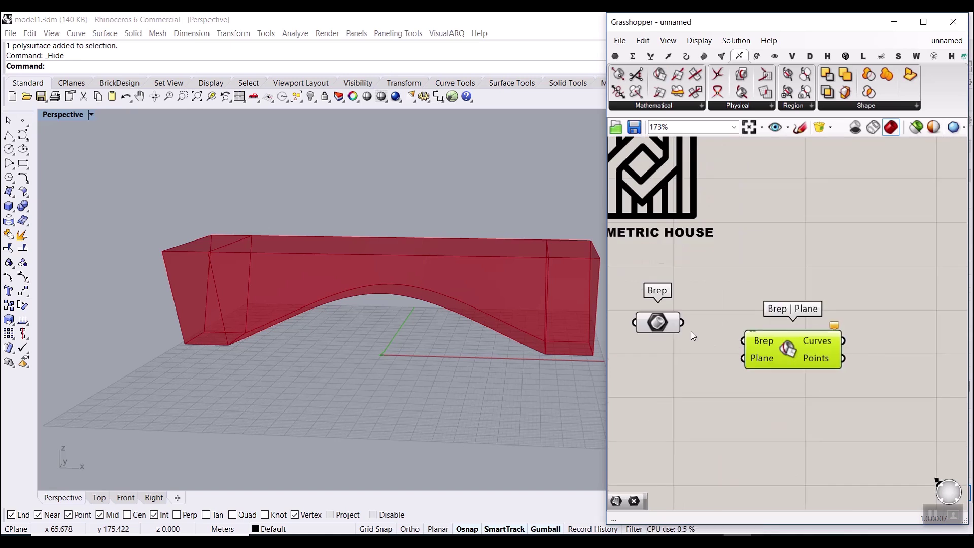
scroll(690, 331, up, 2)
drag(678, 319, 763, 345)
drag(668, 333, 730, 294)
drag(793, 355, 814, 365)
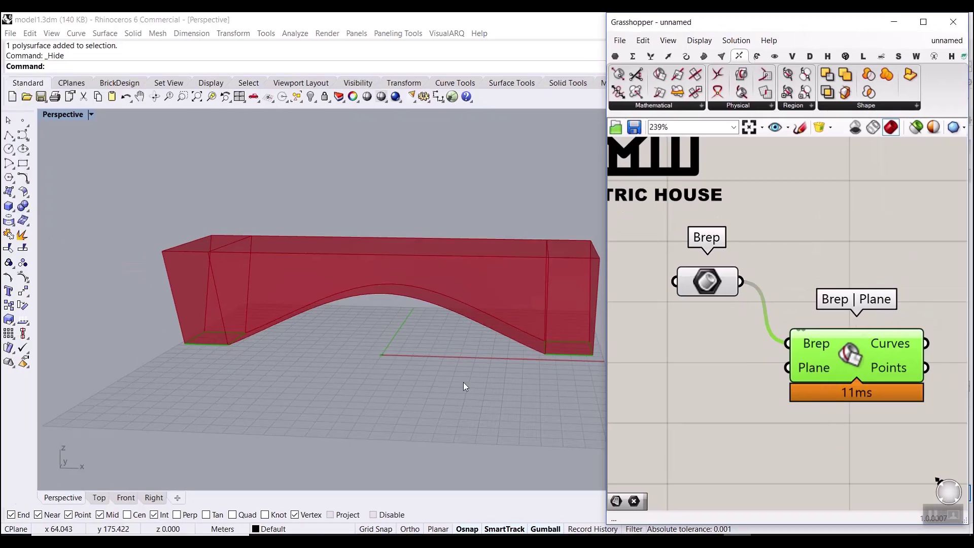
Step: Undo the last Hide so the original bench polysurface is shown again in Rhino
right_drag(352, 356, 341, 362)
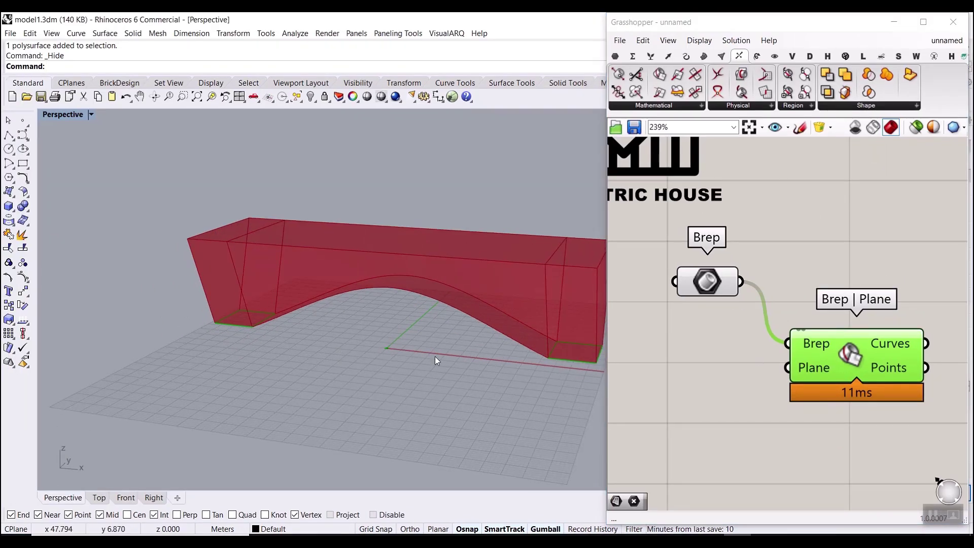
scroll(325, 339, down, 1)
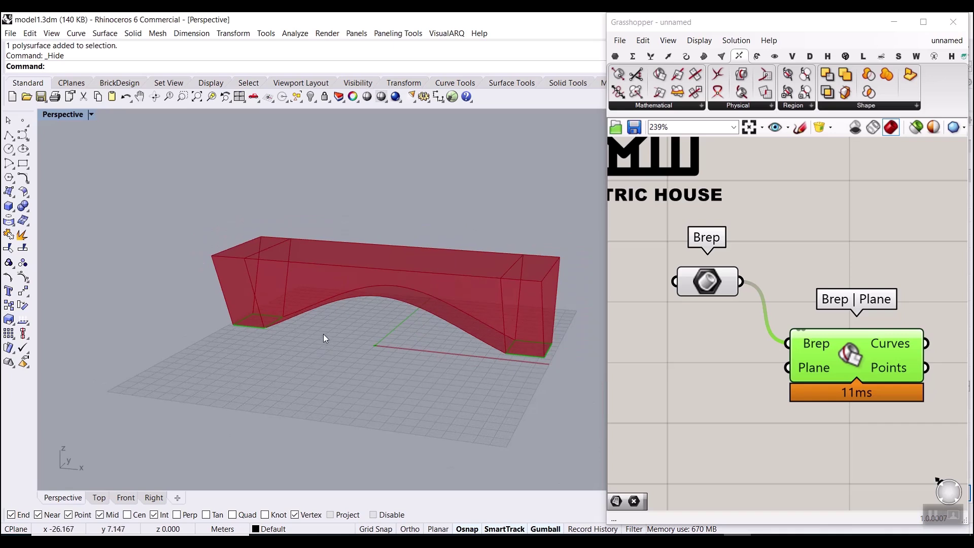
click(316, 98)
click(273, 153)
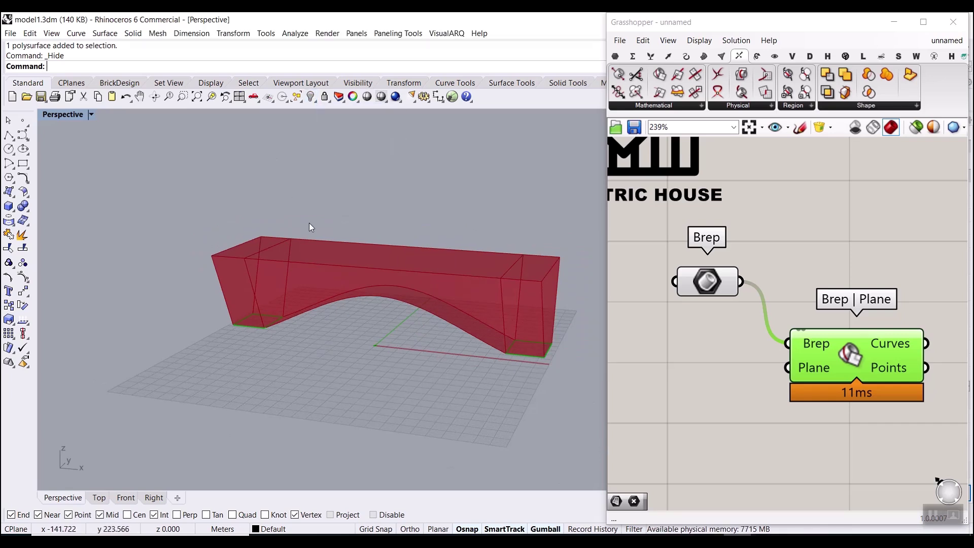
key(ctrl+z)
right_drag(423, 236, 386, 223)
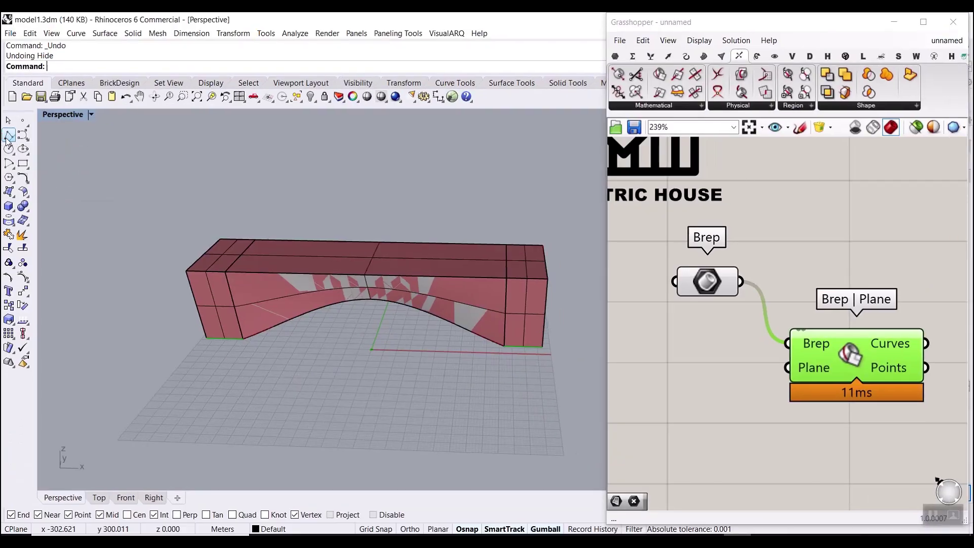
Step: Draw a straight polyline along the bench's front base, from one outer bottom corner to the opposite outer bottom corner
click(15, 135)
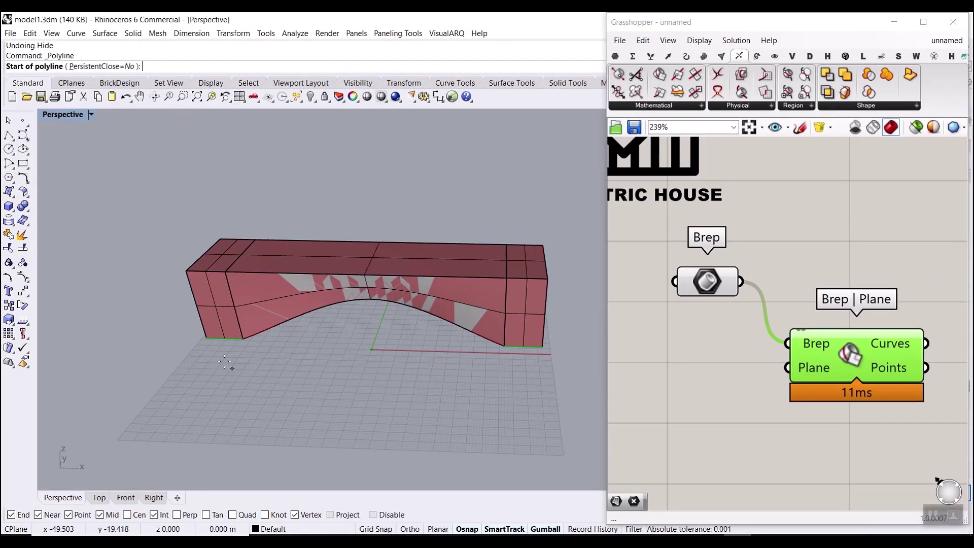
click(206, 338)
click(541, 349)
key(Return)
Step: Move the new base line forward on the ground plane so it lies clear in front of the bench
click(380, 344)
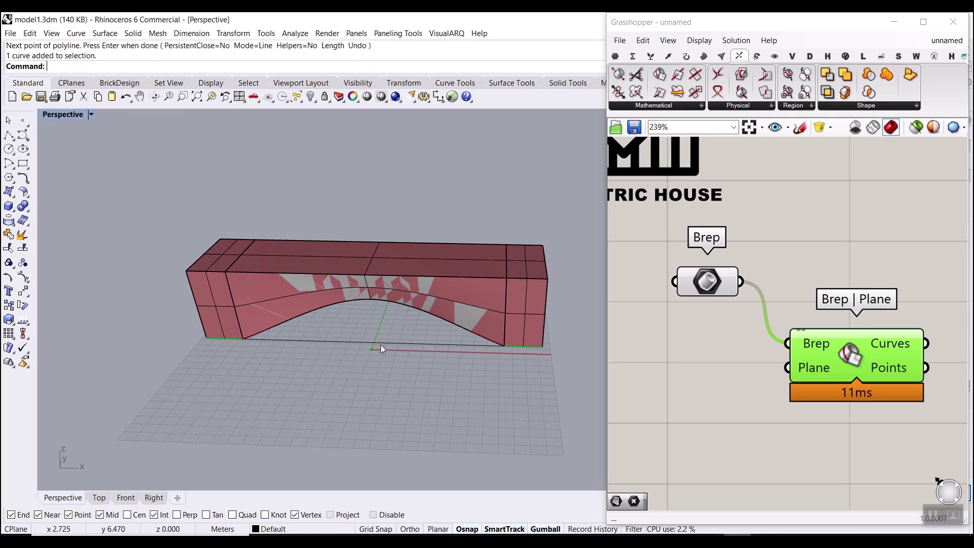
drag(381, 327, 386, 366)
right_drag(385, 367, 443, 377)
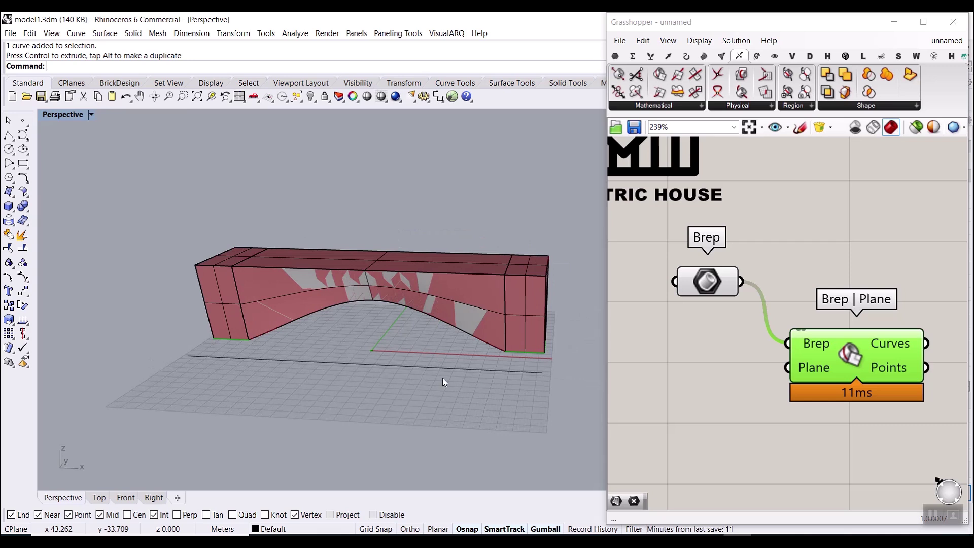
scroll(368, 371, up, 2)
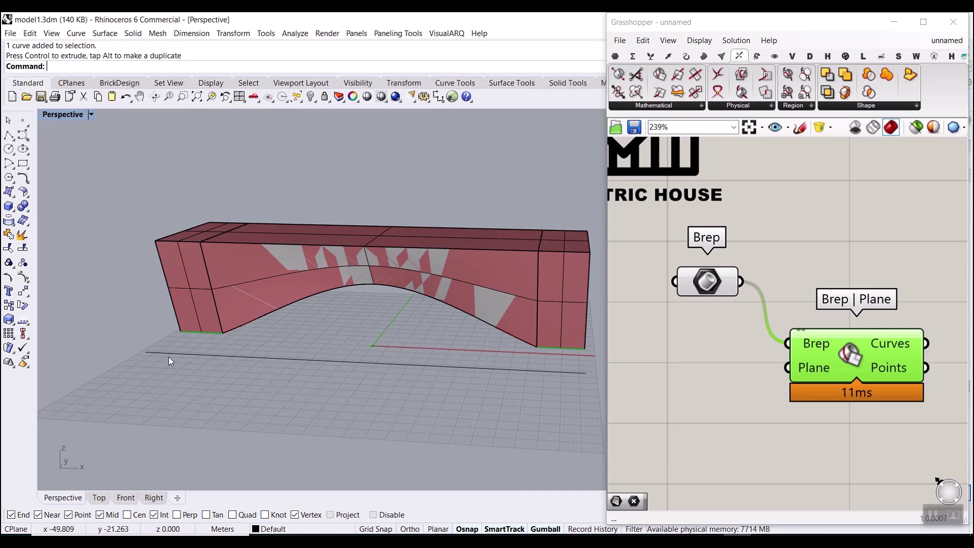
Step: Place a Curve parameter below the Brep parameter and shift the Brep | Plane component farther away to make room
click(617, 56)
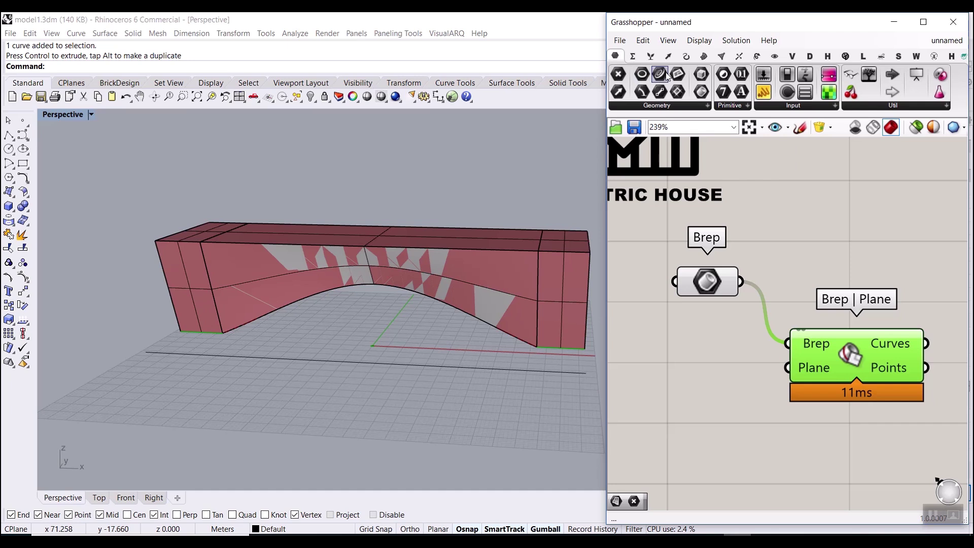
drag(661, 75, 677, 369)
scroll(710, 375, down, 3)
drag(795, 355, 879, 327)
scroll(699, 385, up, 3)
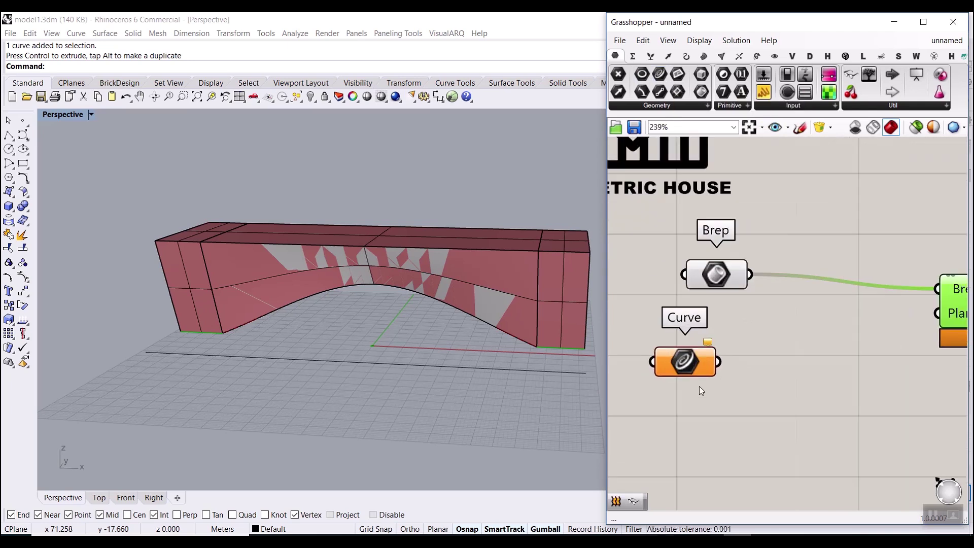
Step: Reference the line in front of the bench as one curve in the Curve parameter and align it beneath the Brep parameter
right_click(692, 366)
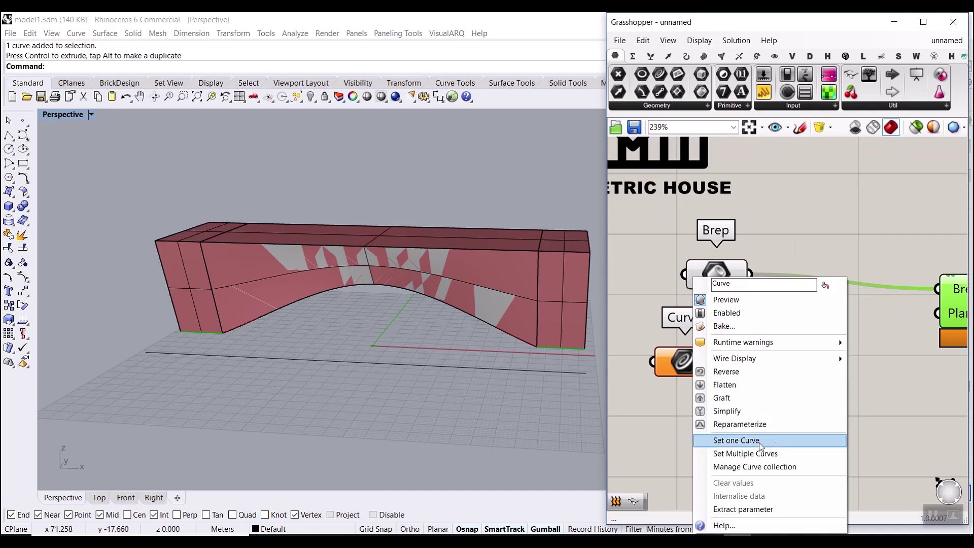
click(782, 441)
click(420, 366)
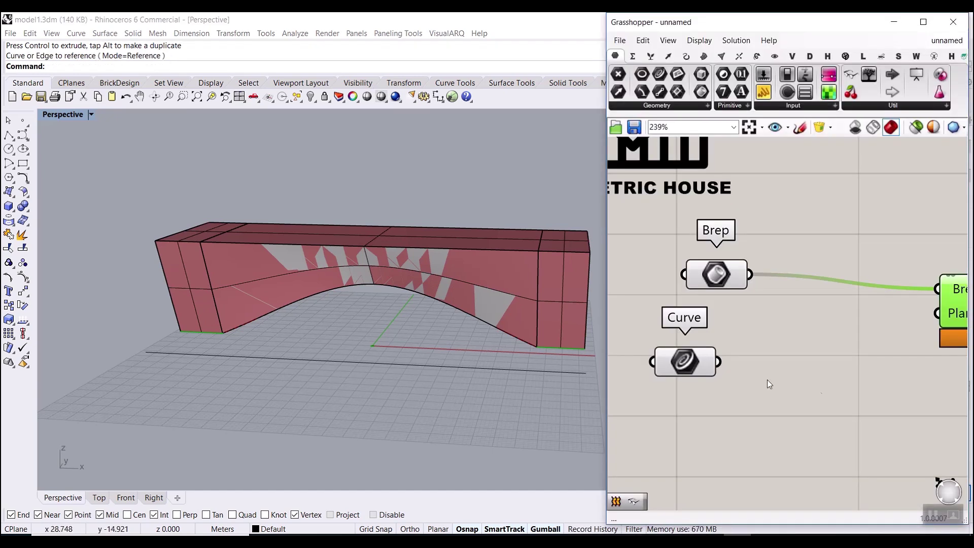
drag(695, 374, 714, 371)
click(750, 402)
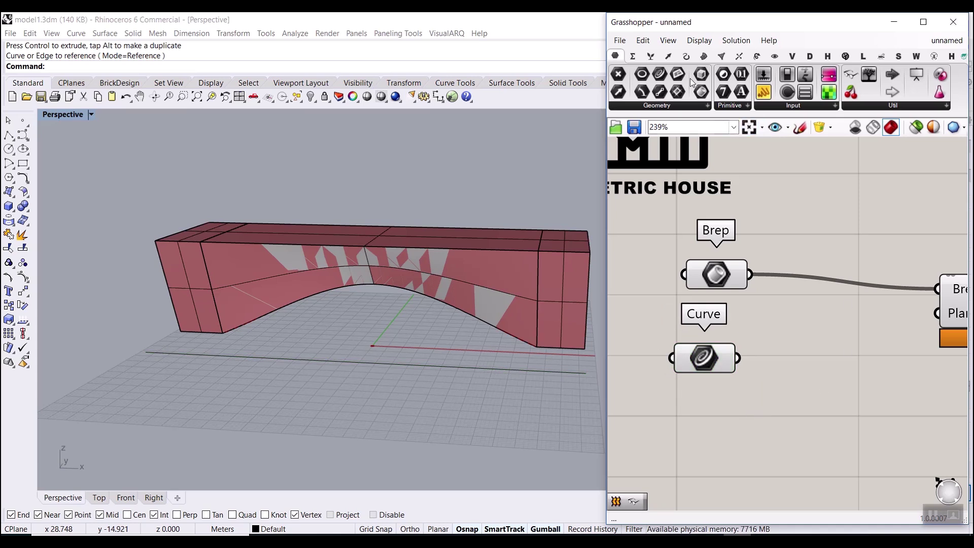
Step: Add a Perp Frames component beside the Curve parameter and connect the curve to its Curve input
click(684, 57)
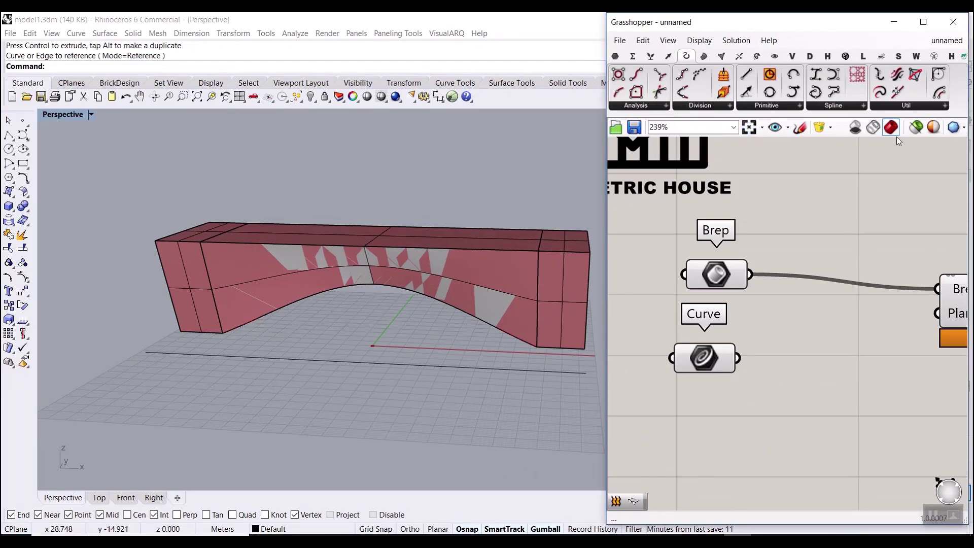
drag(925, 126, 942, 55)
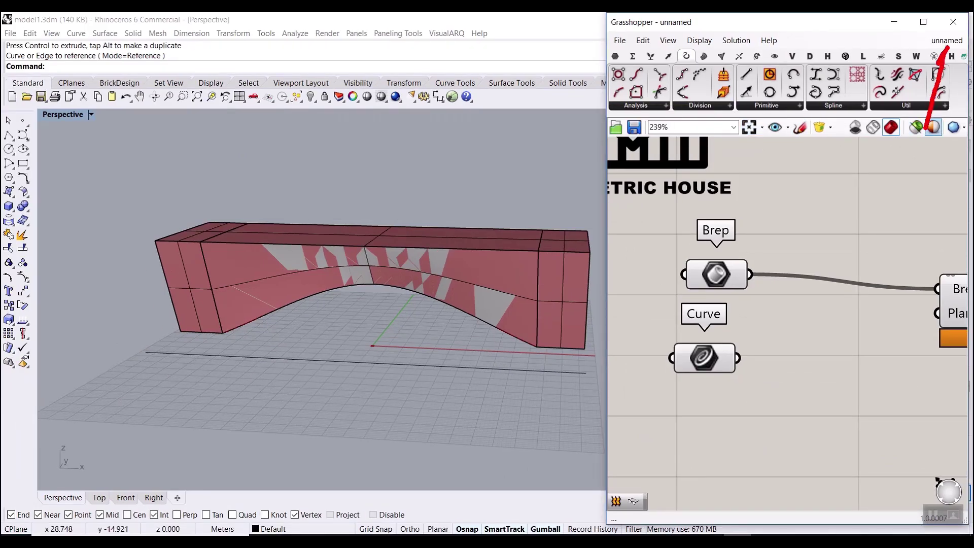
key(Escape)
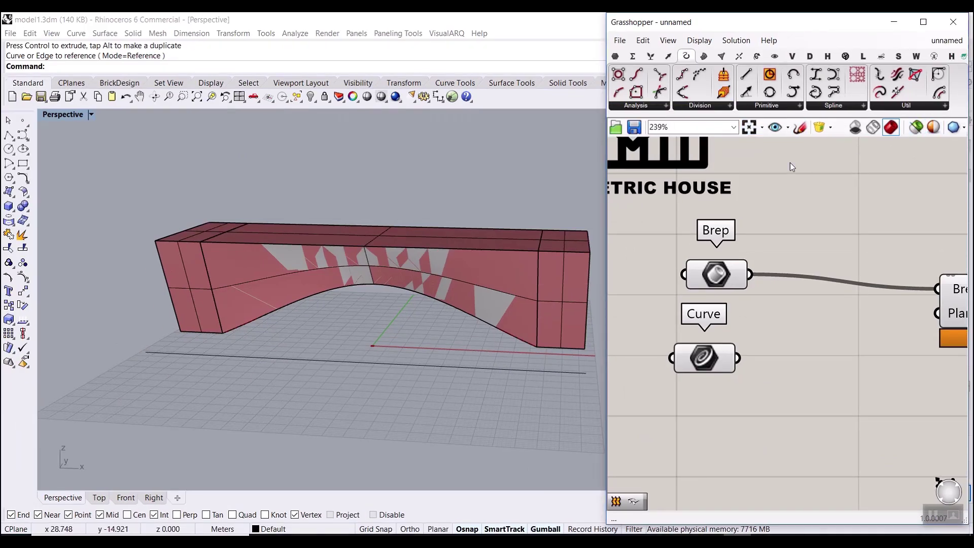
click(722, 107)
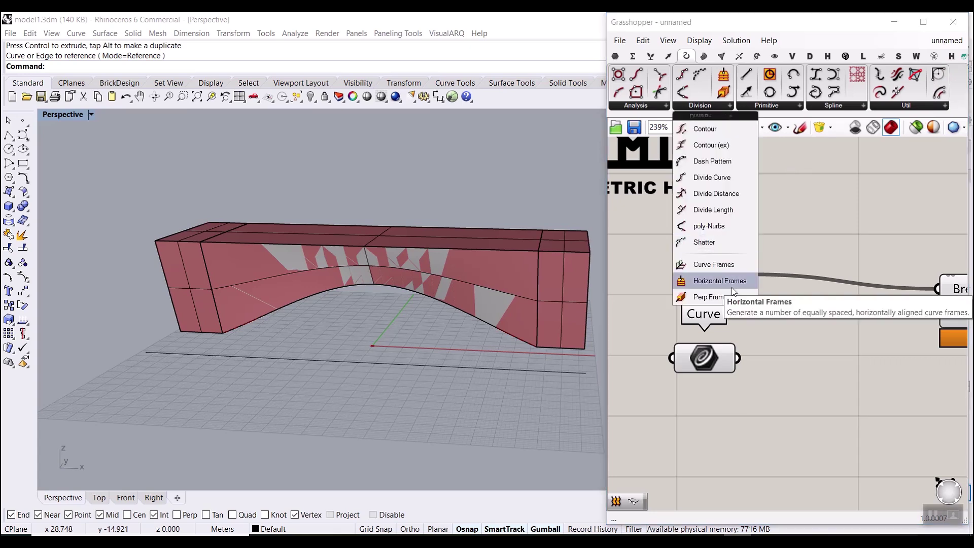
drag(725, 97, 845, 394)
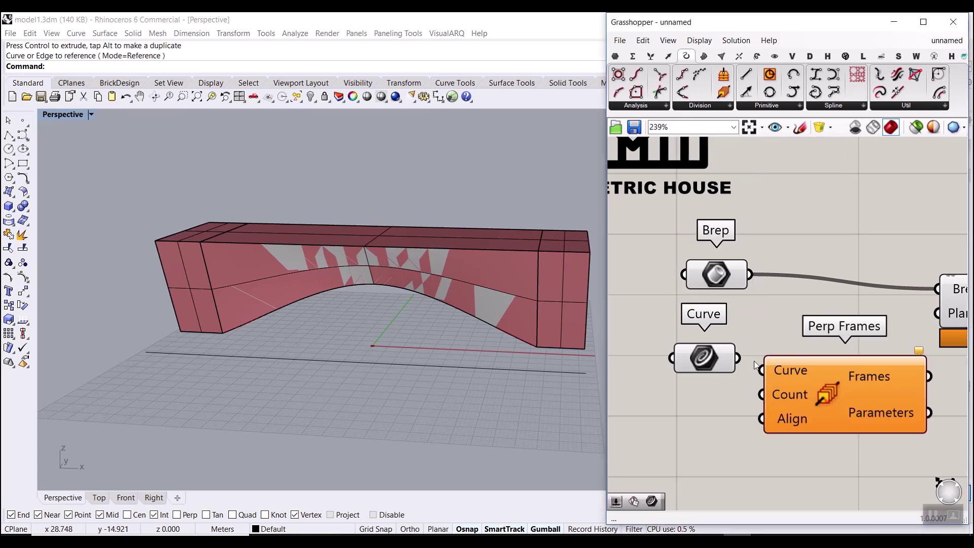
scroll(726, 357, up, 2)
drag(731, 357, 762, 372)
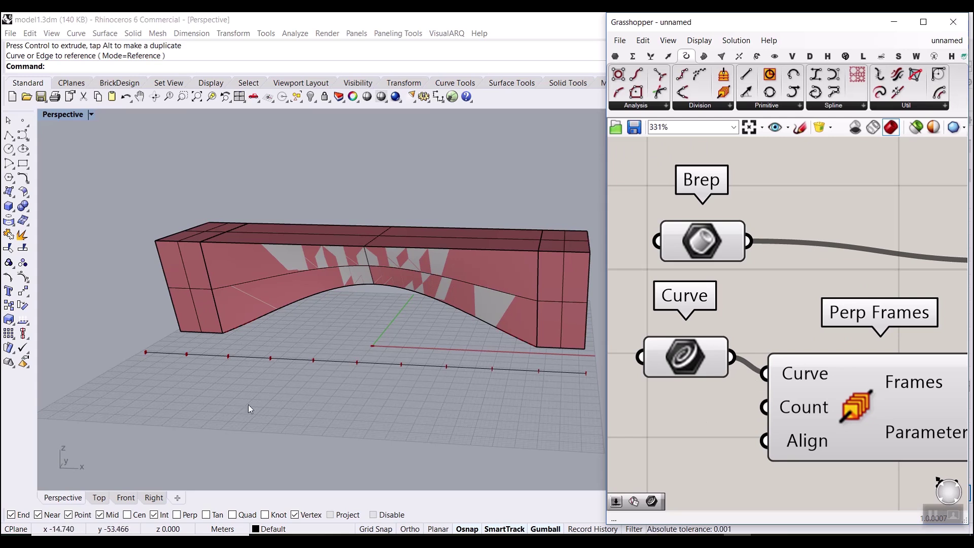
Step: Set Grasshopper's preview plane size to 8 and select Perp Frames to inspect its planes along the line
click(696, 42)
mouse_move(728, 226)
click(618, 222)
text(8)
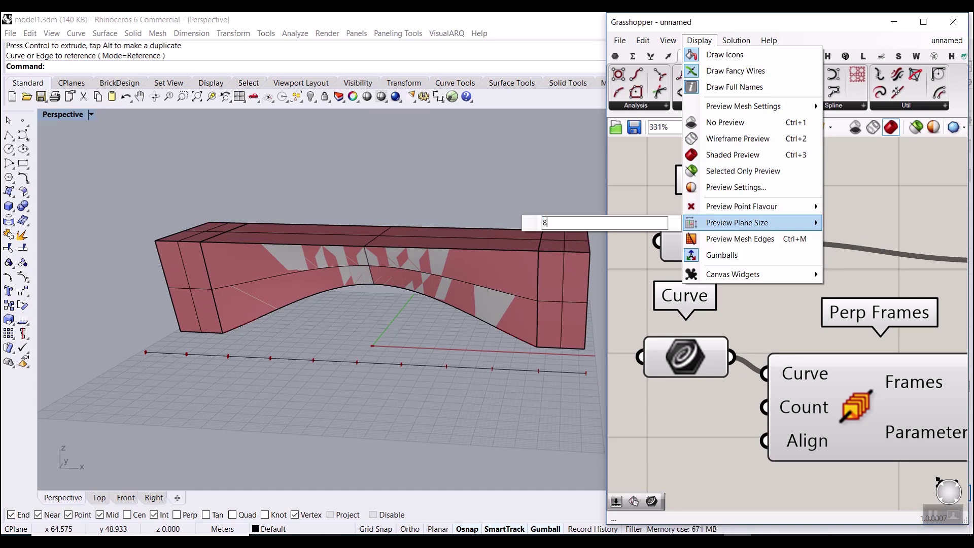
key(Return)
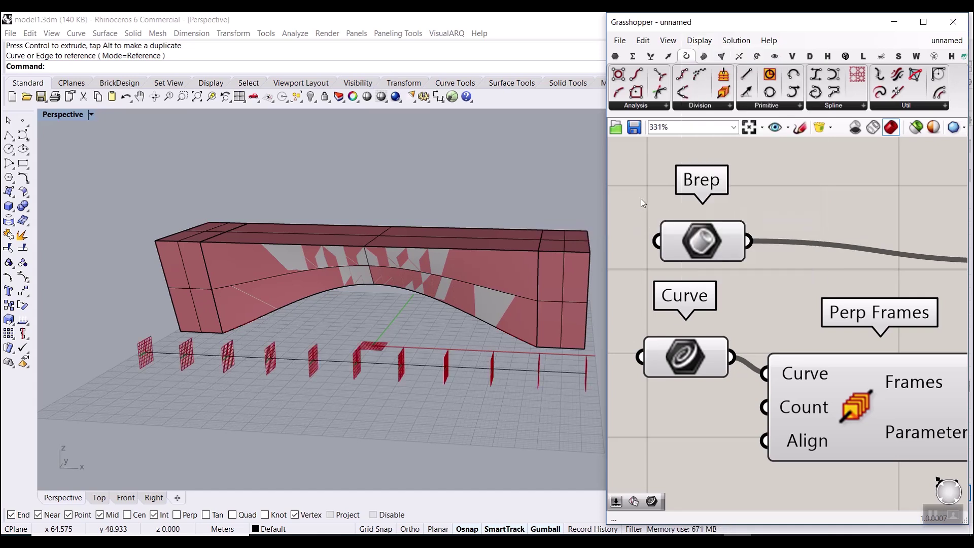
click(844, 403)
right_drag(404, 340, 350, 333)
right_drag(831, 359, 816, 314)
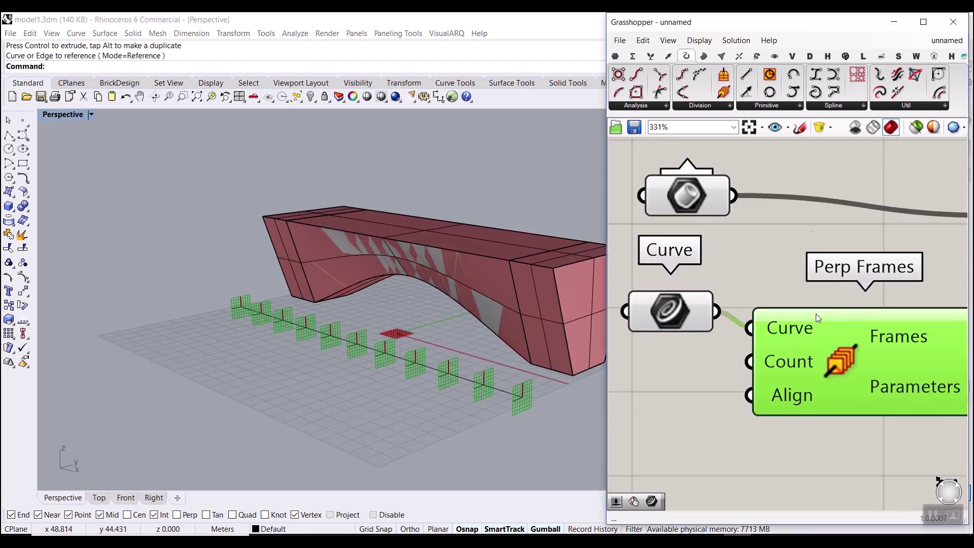
Step: Create an integer number slider starting at 3 beside the Count input of Perp Frames
scroll(816, 317, down, 5)
scroll(822, 337, up, 4)
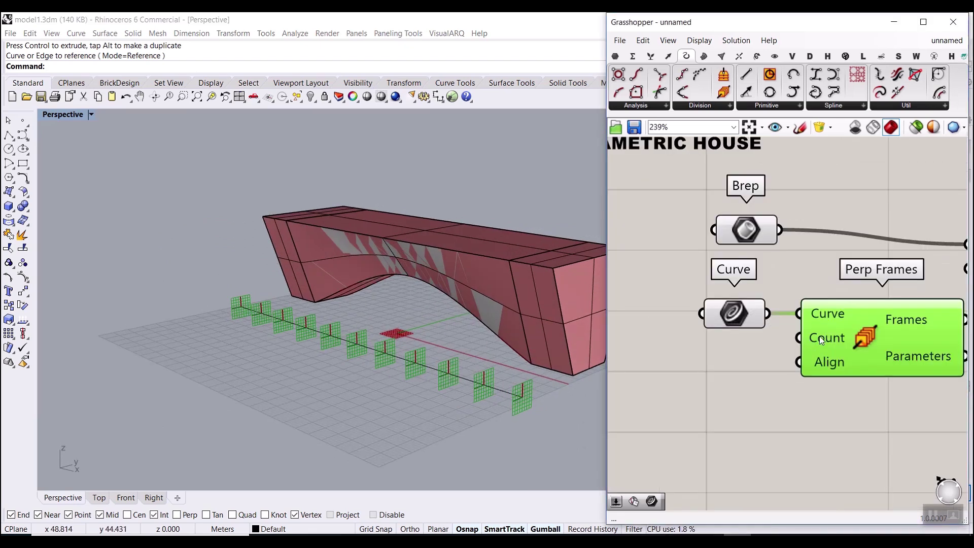
double_click(688, 378)
text(3)
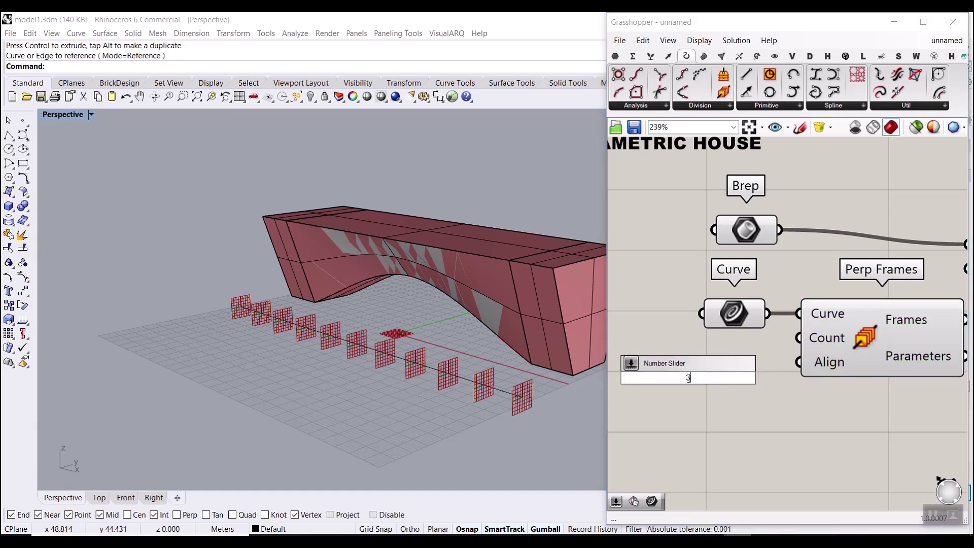
text(..1)
key(Return)
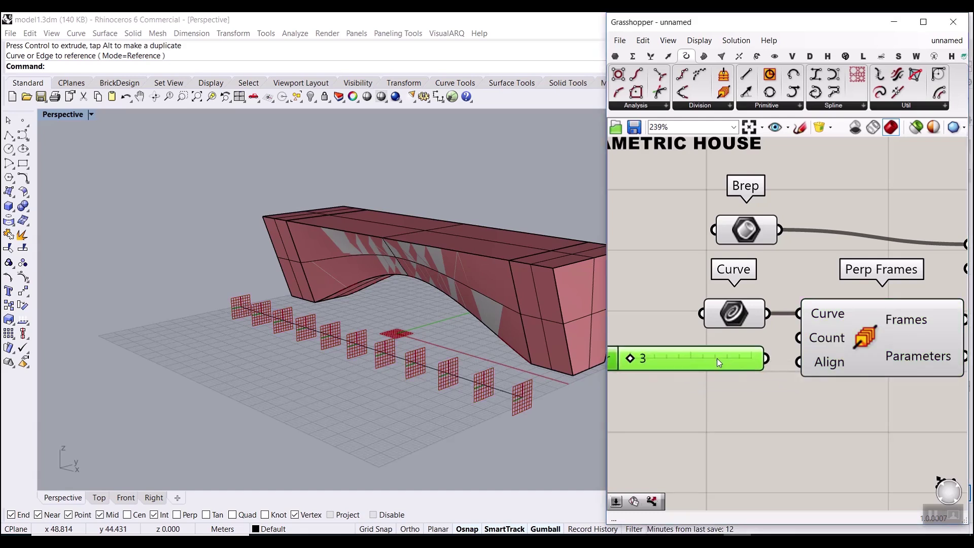
Step: Connect the number slider to the Count input of Perp Frames and set it to 11
drag(781, 353, 799, 338)
drag(627, 361, 742, 361)
right_drag(686, 366, 712, 366)
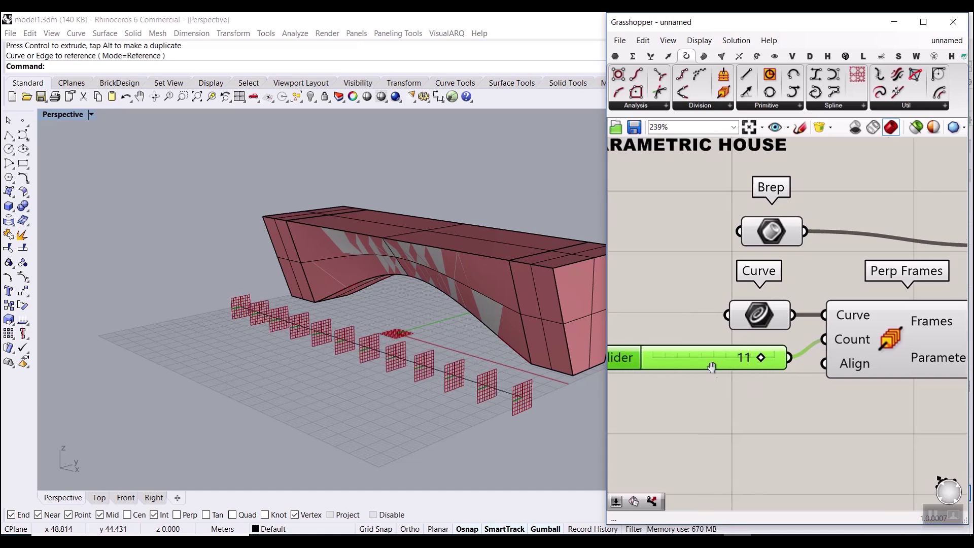
Step: Extend the Count slider's range and set the number of frames to 18
double_click(637, 360)
scroll(713, 393, up, 2)
click(644, 479)
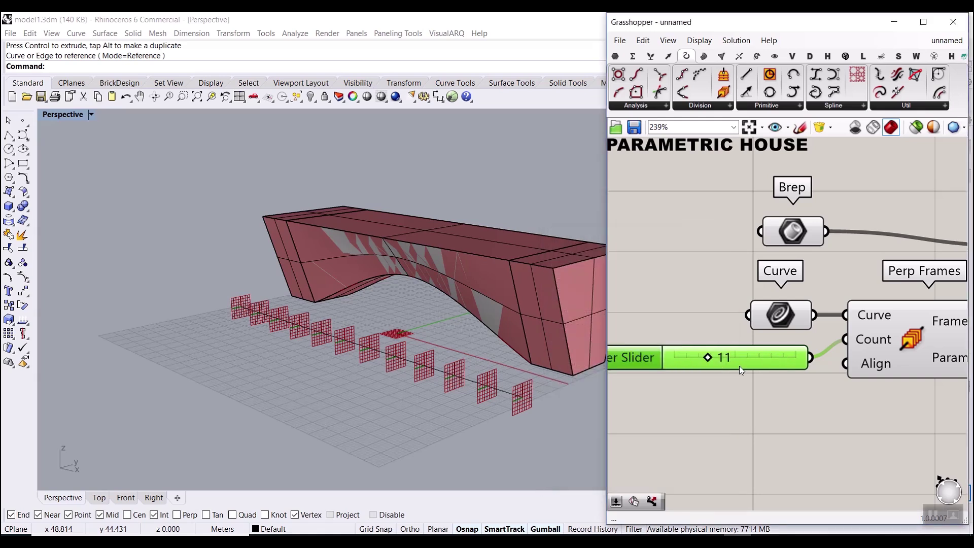
drag(706, 357, 735, 358)
scroll(738, 363, down, 3)
right_drag(797, 297, 778, 287)
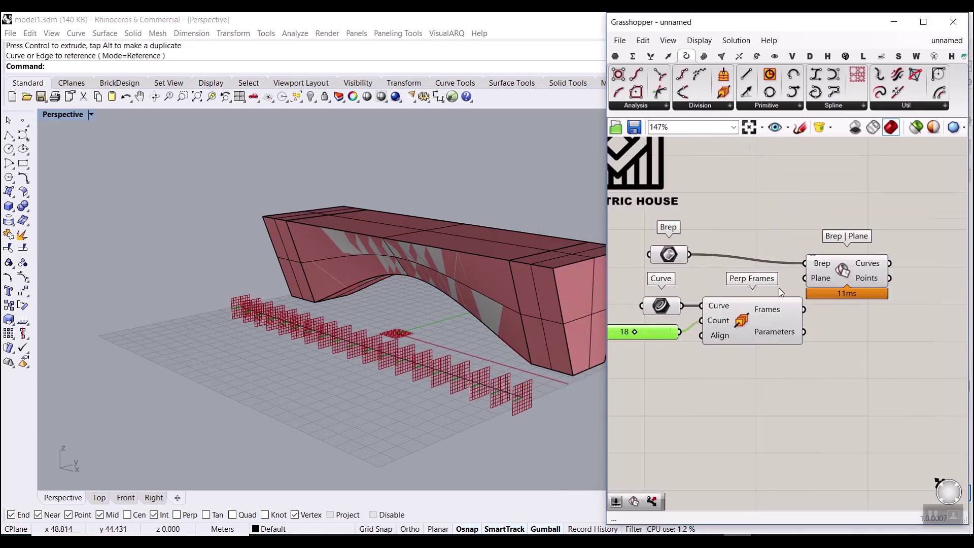
Step: Connect the Frames output to the Plane input of Brep | Plane and inspect the section curves around the bench
scroll(779, 290, up, 2)
drag(841, 279, 854, 275)
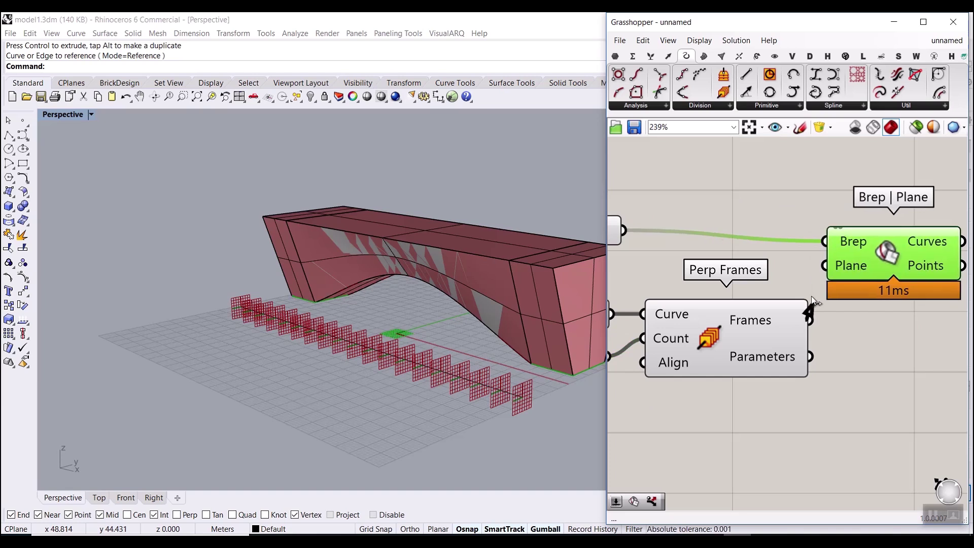
drag(810, 320, 824, 265)
right_drag(411, 327, 458, 290)
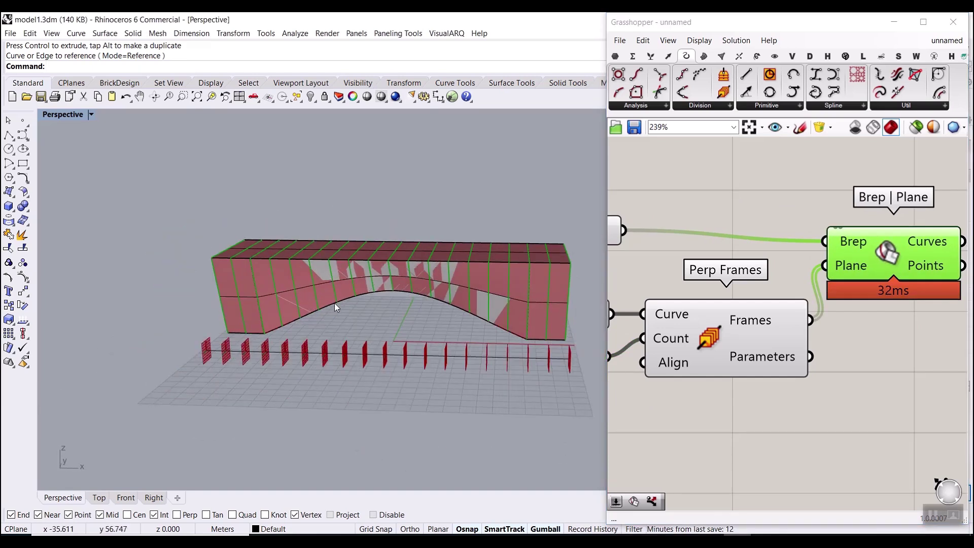
right_drag(415, 357, 220, 322)
scroll(218, 318, up, 3)
scroll(218, 318, down, 4)
right_drag(399, 323, 523, 308)
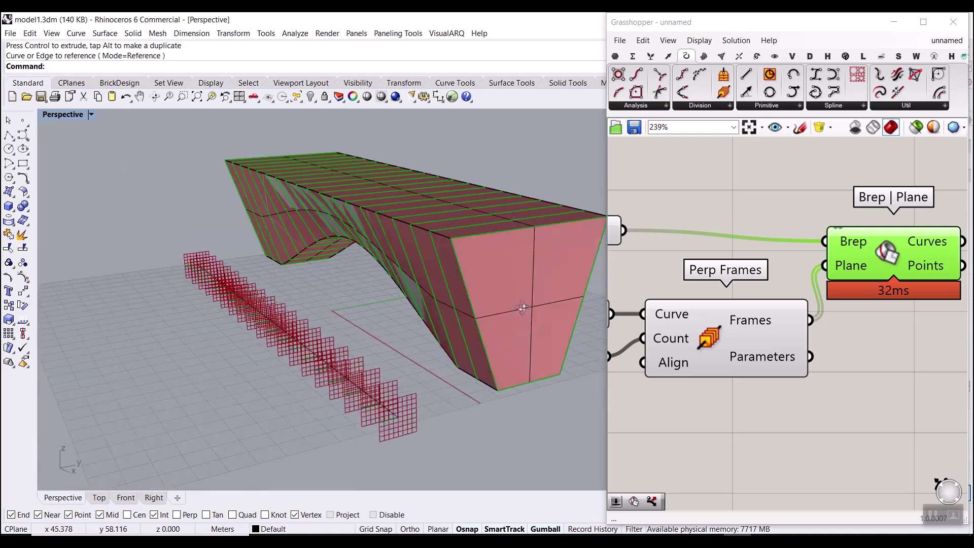
scroll(561, 303, down, 5)
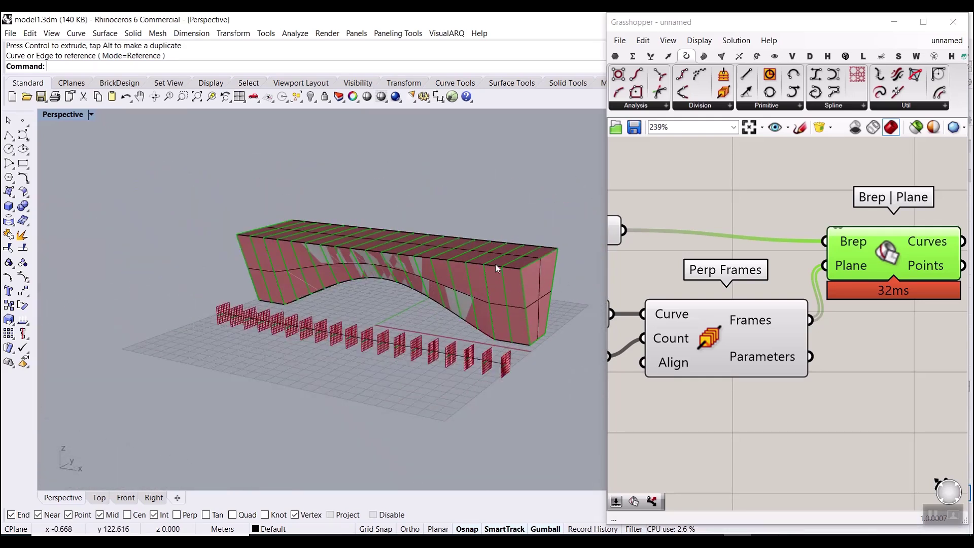
Step: Hide the bench and its line in Rhino and turn off the preview of the Brep, Curve and Perp Frames components
drag(544, 391, 361, 242)
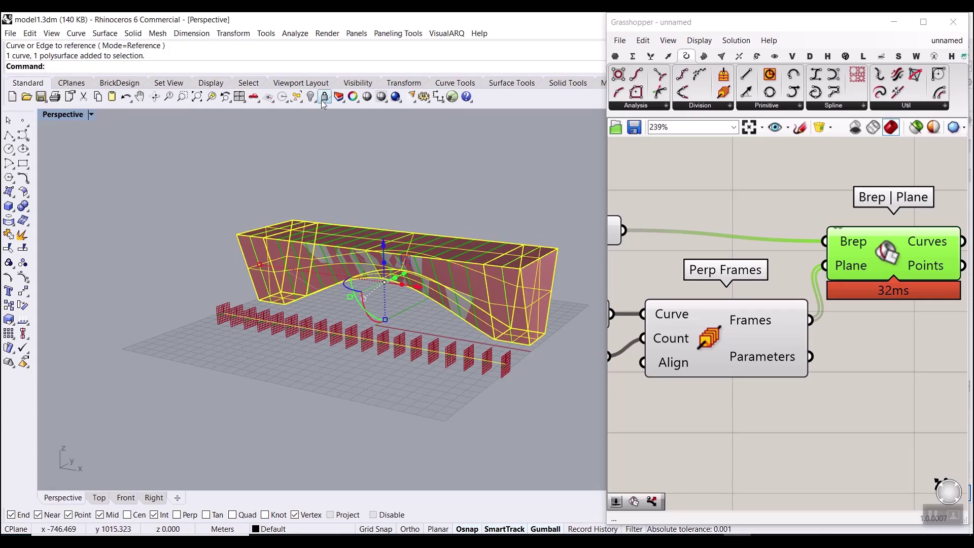
click(311, 96)
right_drag(747, 303, 719, 292)
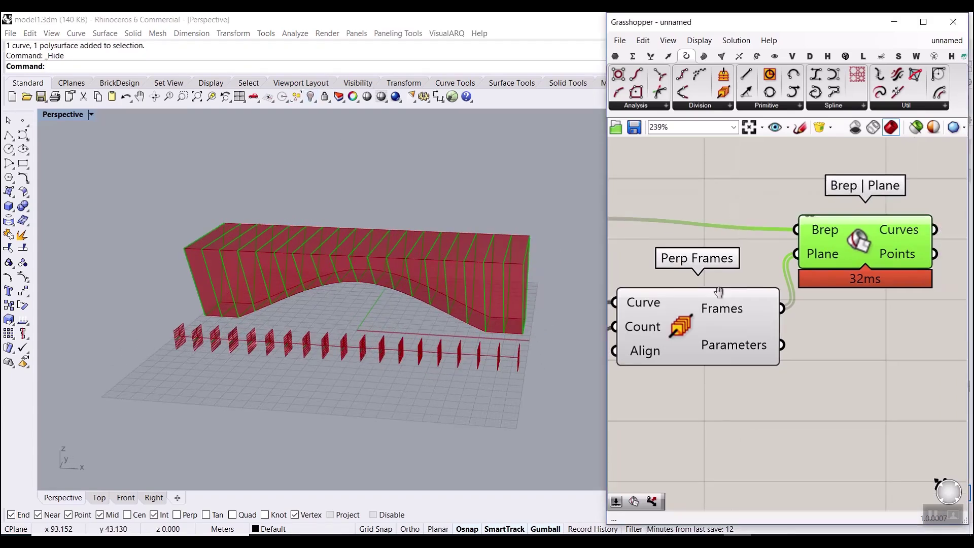
scroll(719, 291, down, 5)
drag(751, 332, 613, 260)
right_click(736, 207)
click(746, 225)
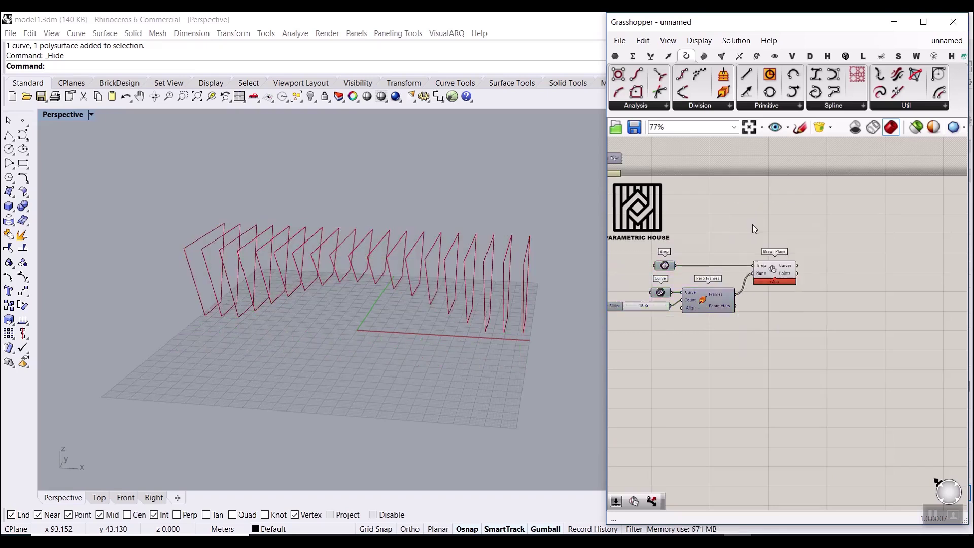
Step: Add a Fillet component beside Brep | Plane and connect the Curves output to its Curve input
scroll(753, 224, up, 3)
scroll(756, 272, up, 3)
right_drag(309, 312, 364, 331)
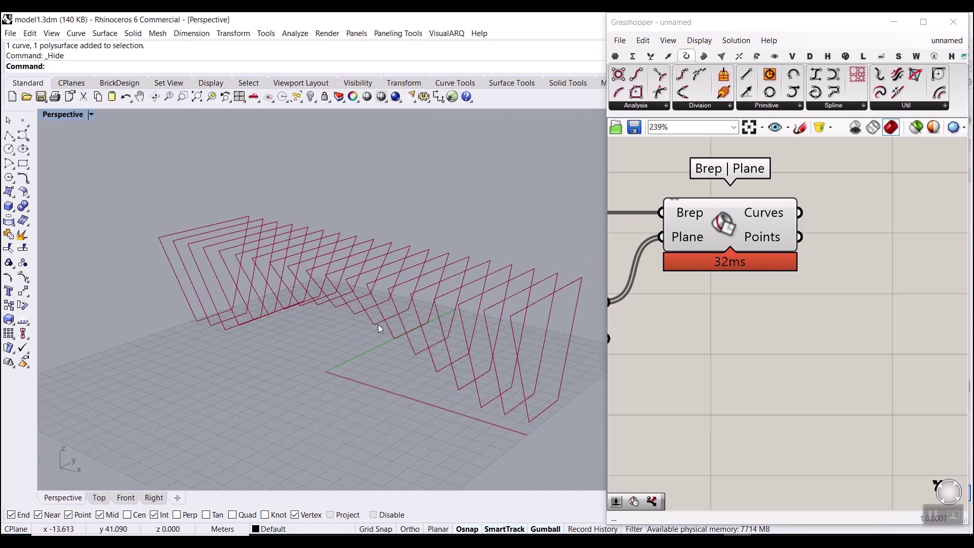
click(823, 297)
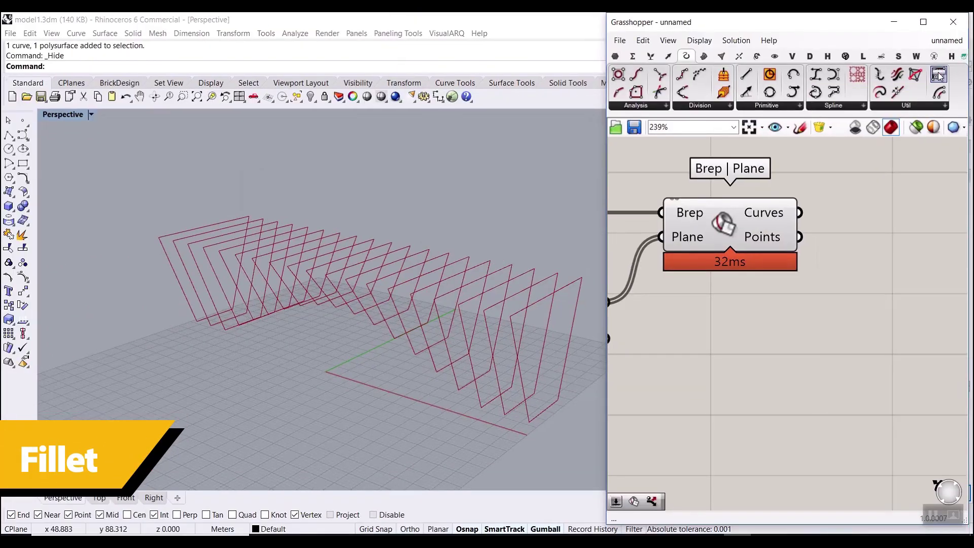
drag(931, 85, 905, 346)
right_drag(917, 287, 842, 287)
scroll(756, 254, up, 2)
drag(714, 199, 801, 278)
scroll(836, 289, down, 2)
right_drag(835, 289, 771, 328)
drag(783, 331, 854, 281)
scroll(754, 346, up, 1)
Step: Create a number slider starting at 2.25 and connect it to the Radius input of Fillet
double_click(683, 384)
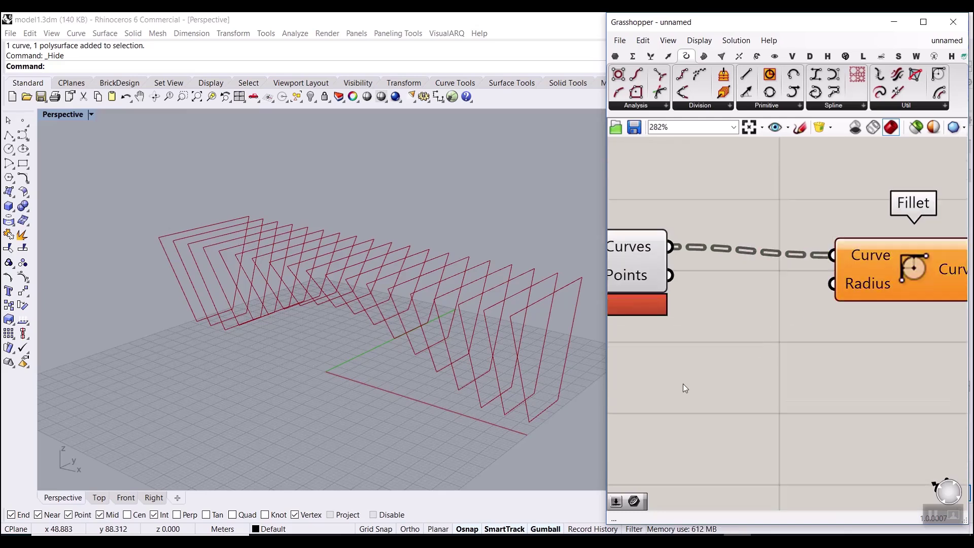
text(2.25)
key(Return)
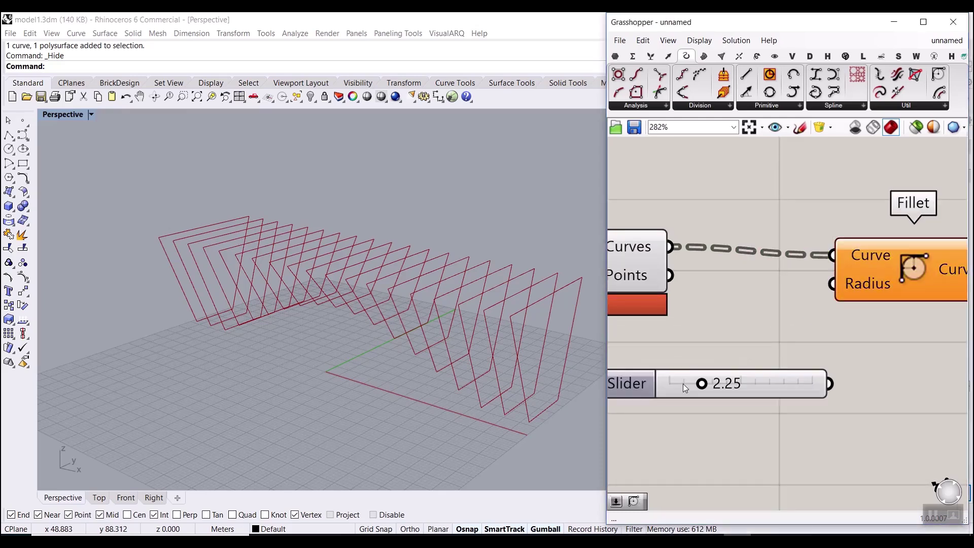
drag(830, 384, 832, 284)
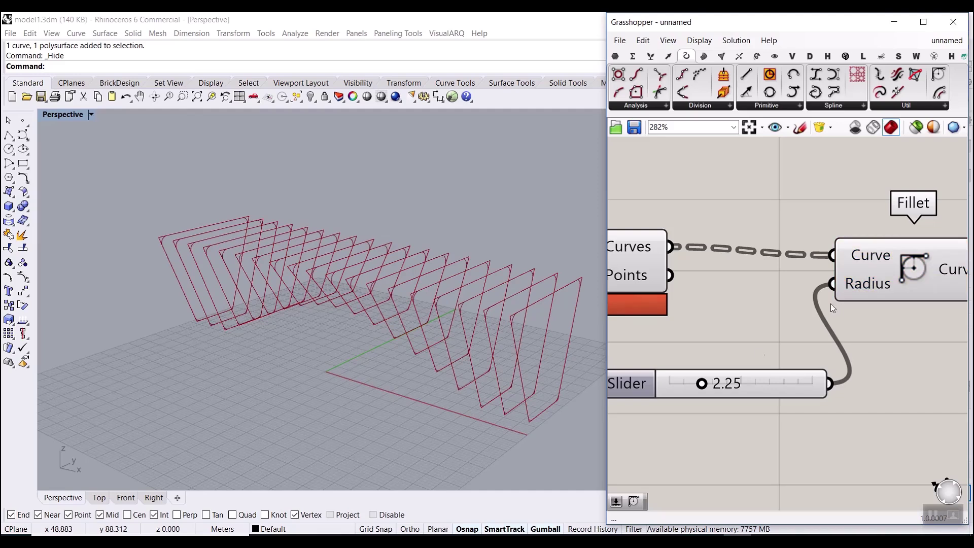
Step: Lower the fillet radius slider to 0.79 and turn off the preview of Brep | Plane
mouse_move(704, 385)
mouse_down()
mouse_move(748, 384)
mouse_move(685, 385)
mouse_up()
right_drag(634, 300, 748, 297)
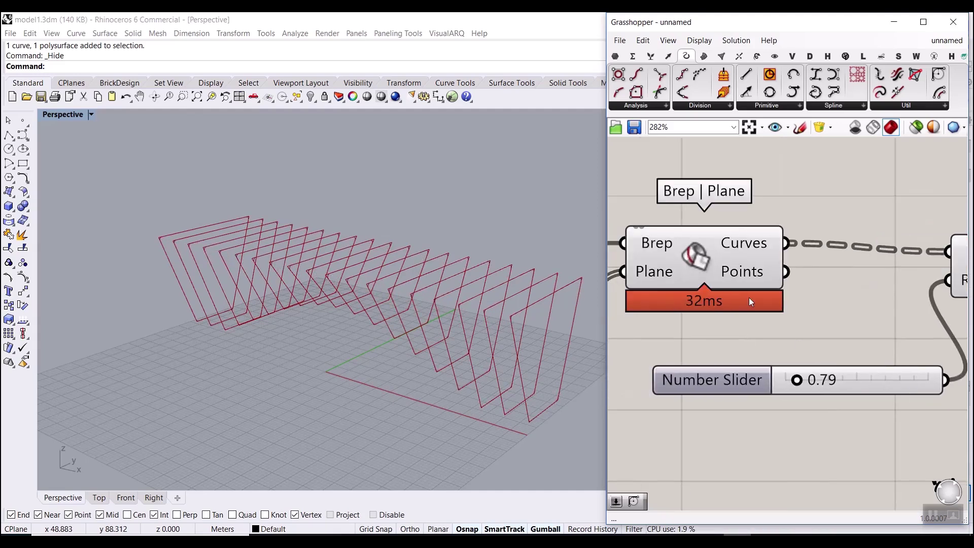
right_click(695, 252)
click(705, 272)
scroll(500, 322, down, 5)
right_drag(501, 321, 452, 322)
scroll(526, 354, up, 6)
right_drag(526, 354, 557, 346)
Step: Try different fillet radii with the slider, select the Fillet component to highlight its curves, and set the radius to 4.27
drag(799, 380, 933, 378)
drag(928, 380, 817, 385)
scroll(756, 369, down, 3)
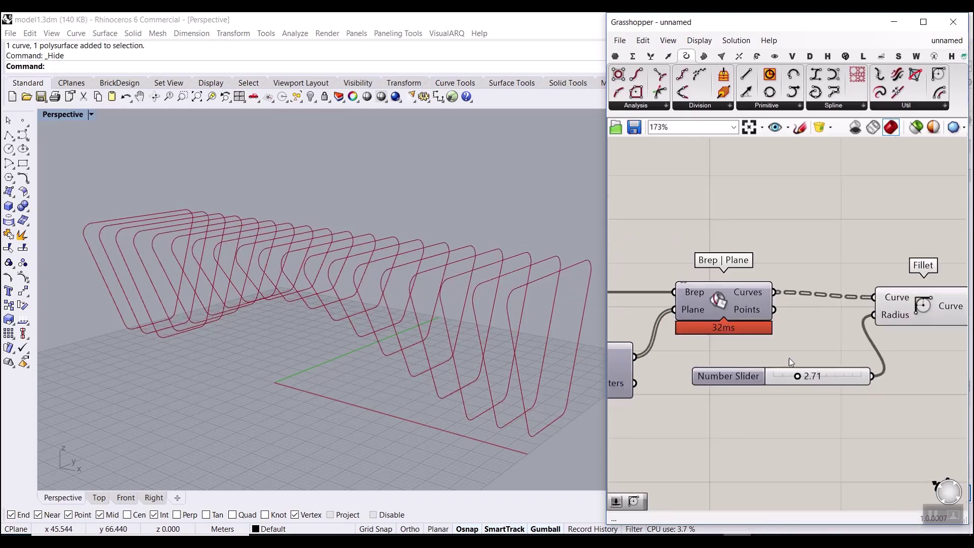
right_drag(789, 358, 724, 350)
click(854, 284)
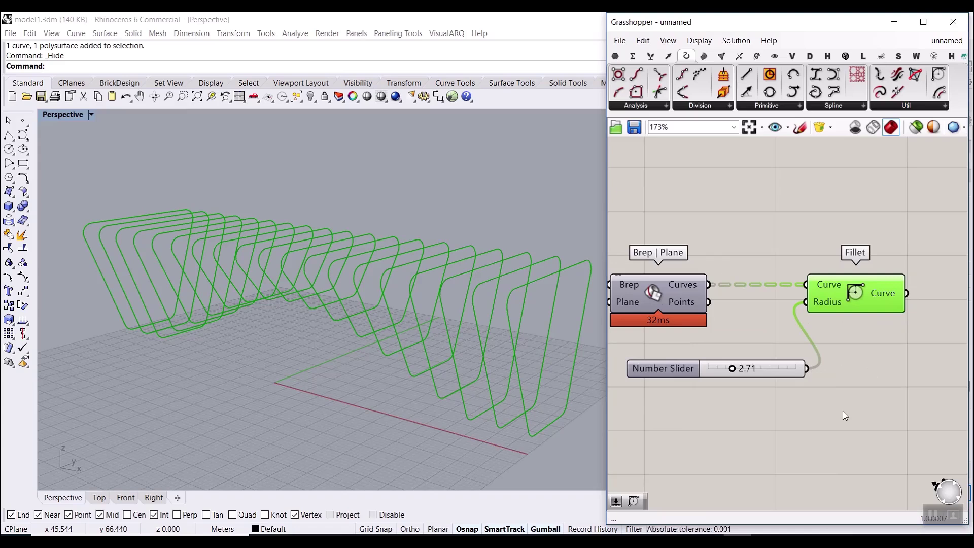
drag(731, 369, 743, 376)
right_drag(537, 332, 281, 334)
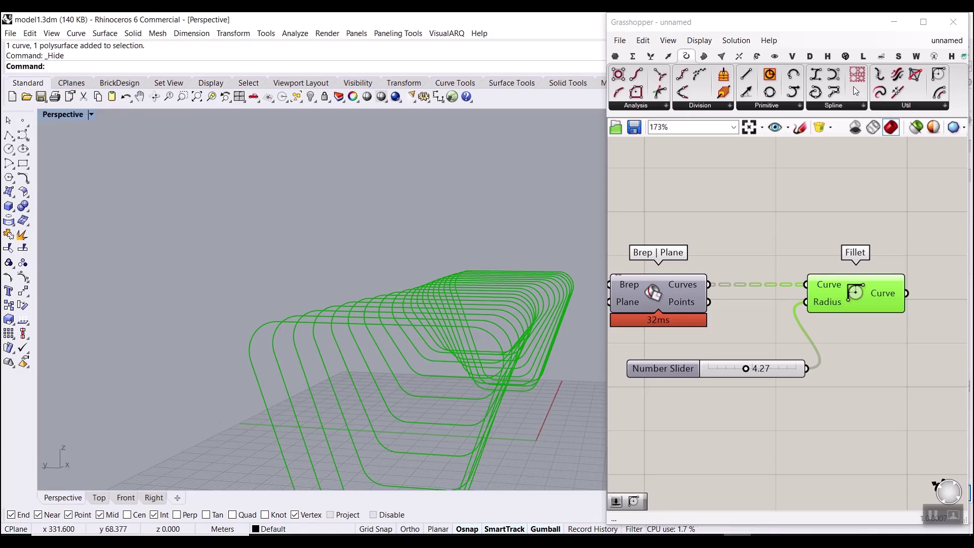
Step: Switch to the model1 Grasshopper definition and examine the finished bench's slices, connecting rods and numbered flat cutting outlines
click(946, 40)
click(885, 186)
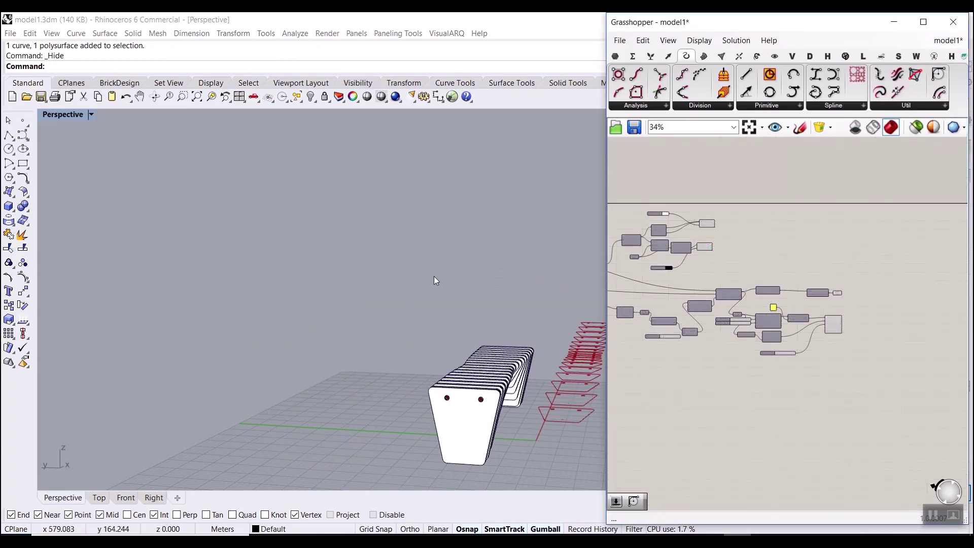
right_drag(435, 278, 313, 335)
scroll(490, 398, up, 5)
right_drag(490, 398, 455, 378)
scroll(446, 381, down, 3)
scroll(441, 381, up, 4)
scroll(400, 388, down, 5)
scroll(325, 323, down, 8)
scroll(426, 369, up, 8)
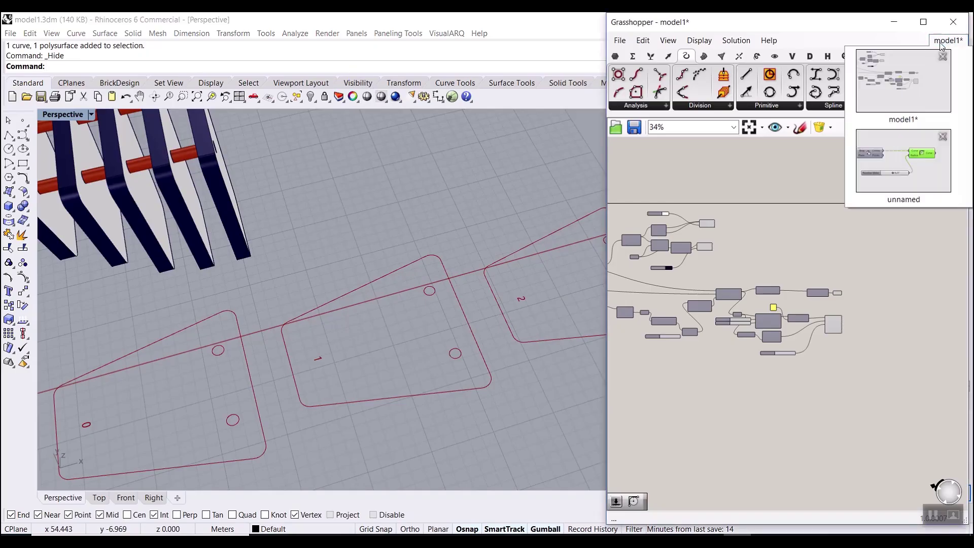
Step: Return to the unnamed definition, bring all the filleted sections back into view and deselect the Fillet component
click(907, 170)
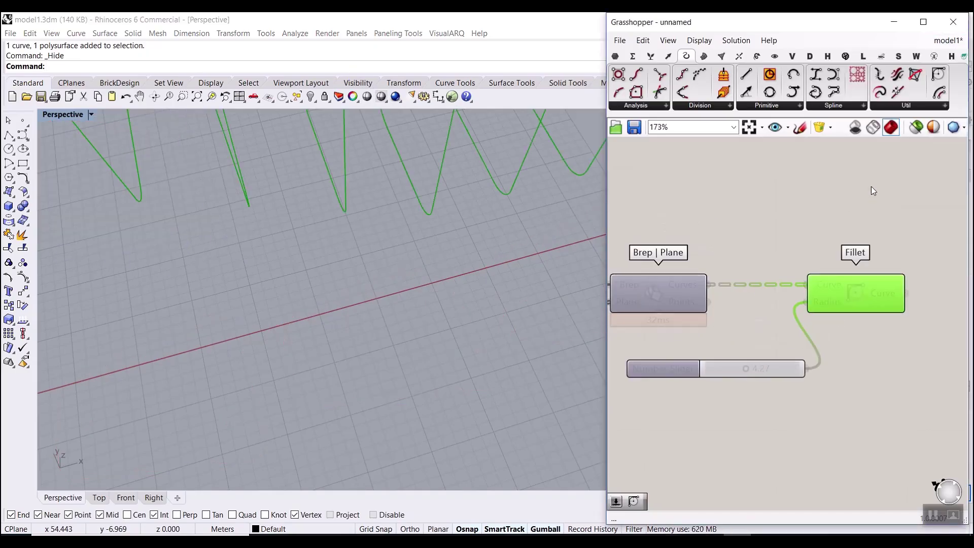
scroll(307, 376, down, 5)
right_drag(254, 362, 359, 282)
scroll(304, 284, down, 3)
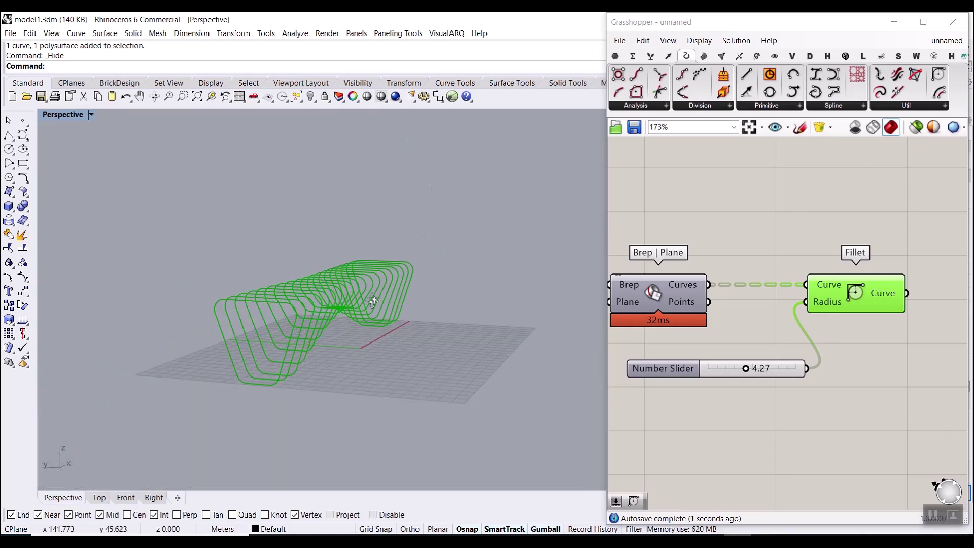
scroll(258, 286, up, 2)
shift+right_drag(284, 307, 346, 317)
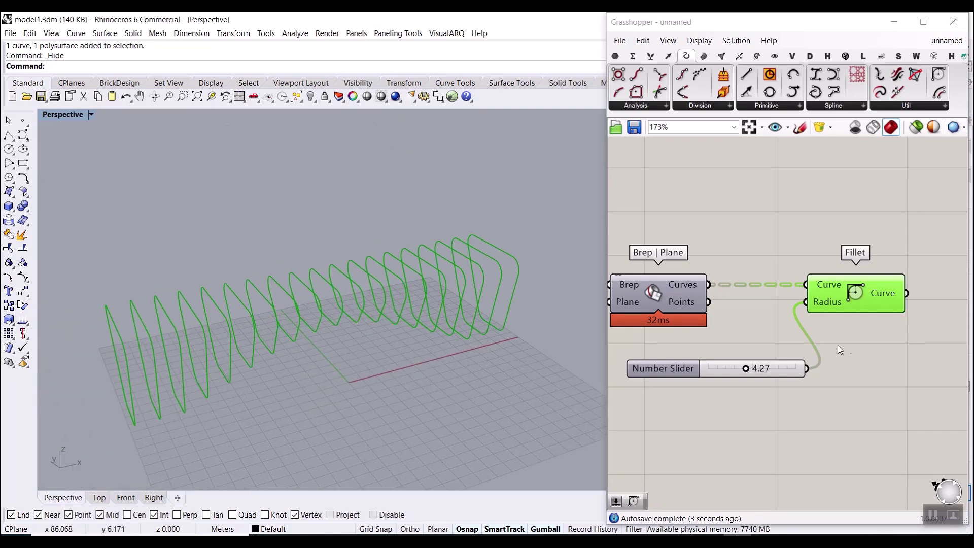
scroll(812, 346, down, 3)
click(770, 353)
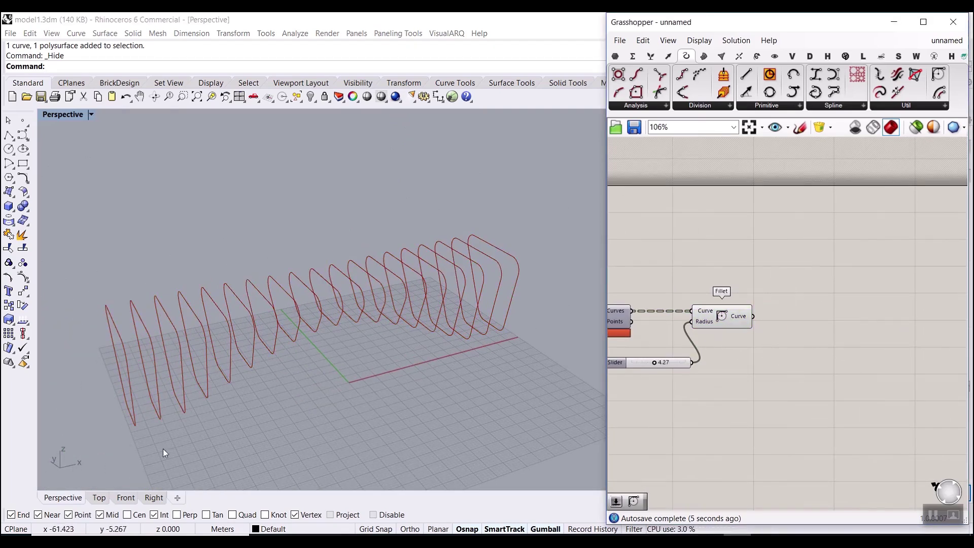
Step: Switch Rhino to the Right viewport and frame the overlapping filleted sections
click(153, 497)
scroll(288, 342, down, 5)
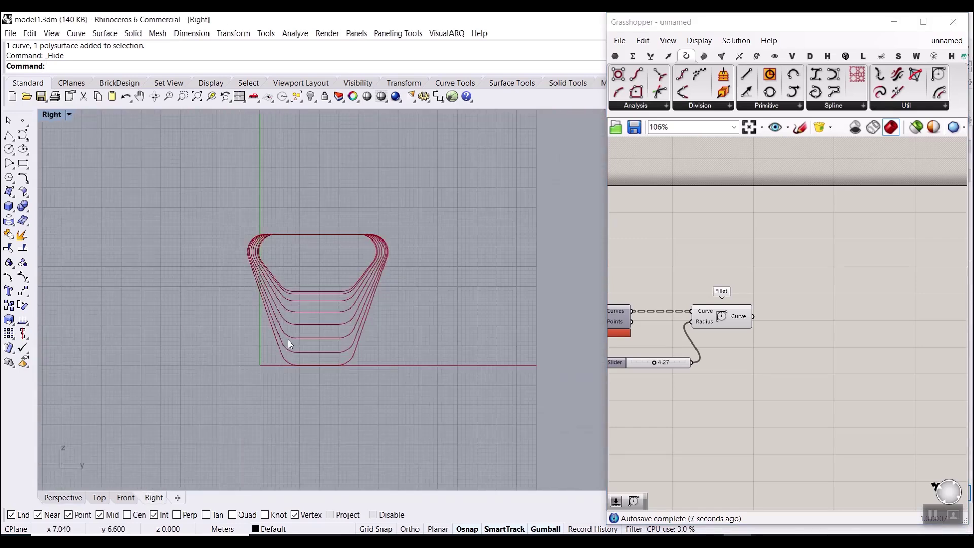
scroll(309, 297, up, 2)
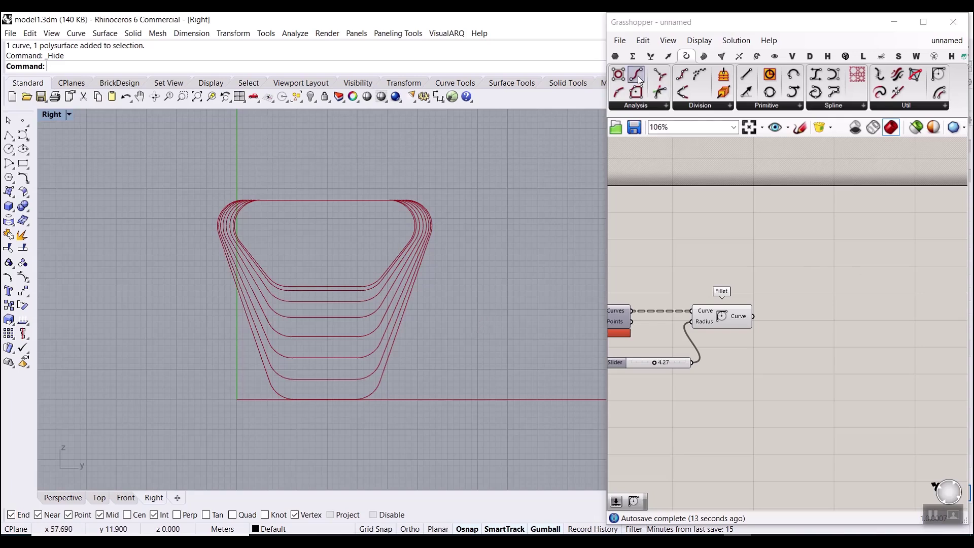
Step: Add a Point parameter above the Brep | Plane component and duplicate it directly underneath
click(617, 56)
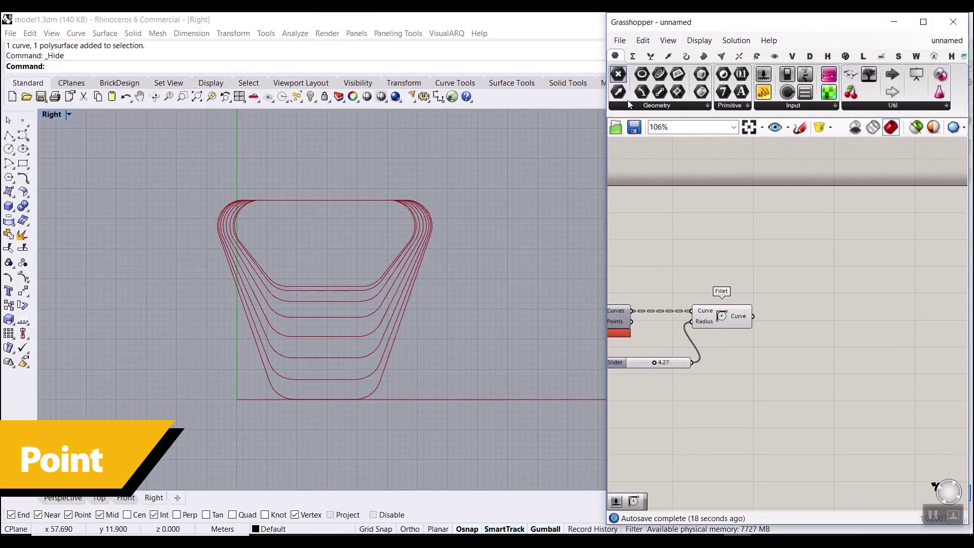
drag(617, 74, 647, 244)
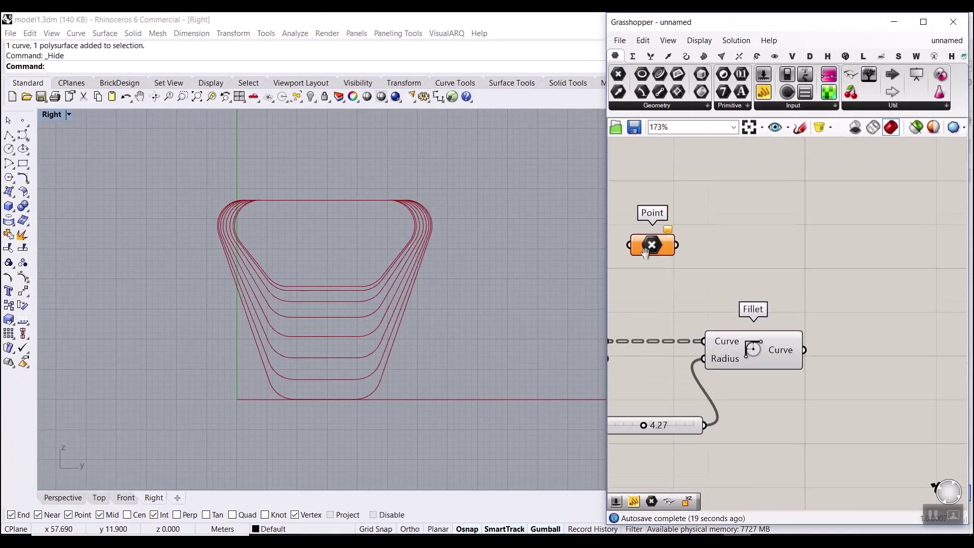
scroll(648, 244, up, 3)
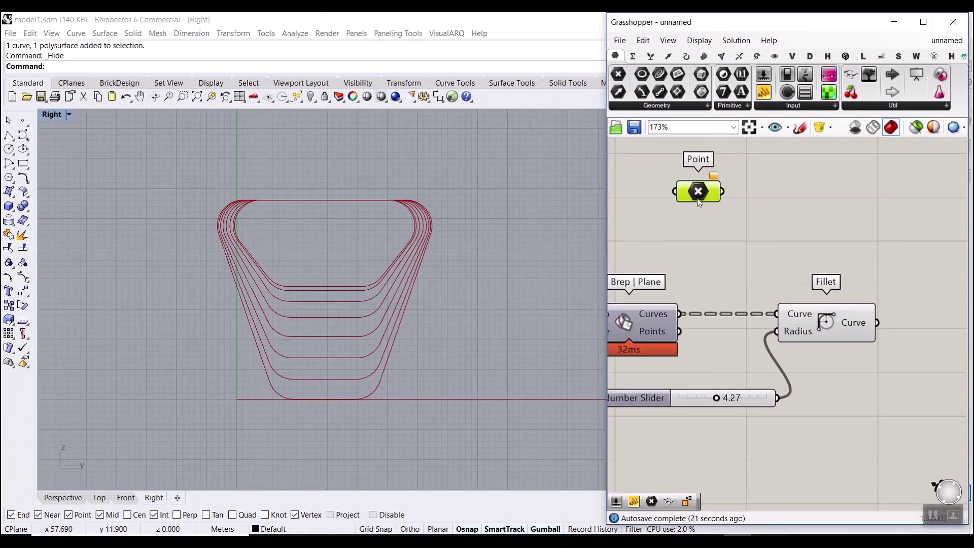
alt+drag(695, 191, 700, 244)
Step: Set the first Point parameter to one point inside the smallest section's upper-left corner, and tidy the spacing of both Point parameters
right_click(707, 191)
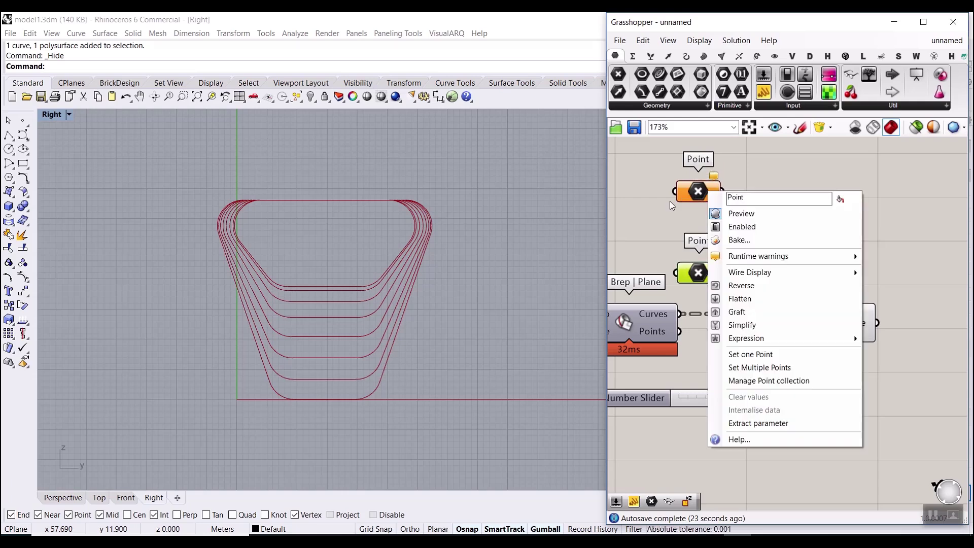
click(738, 353)
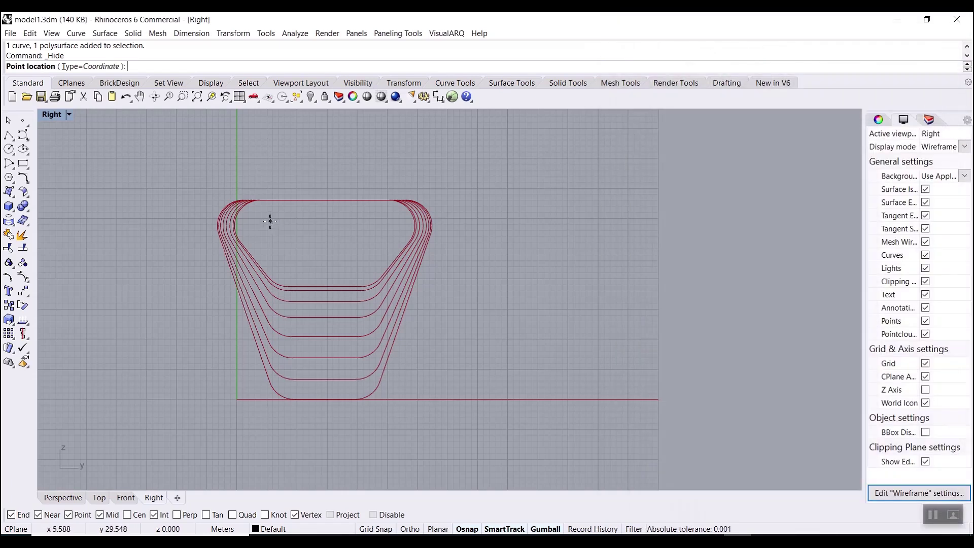
click(265, 219)
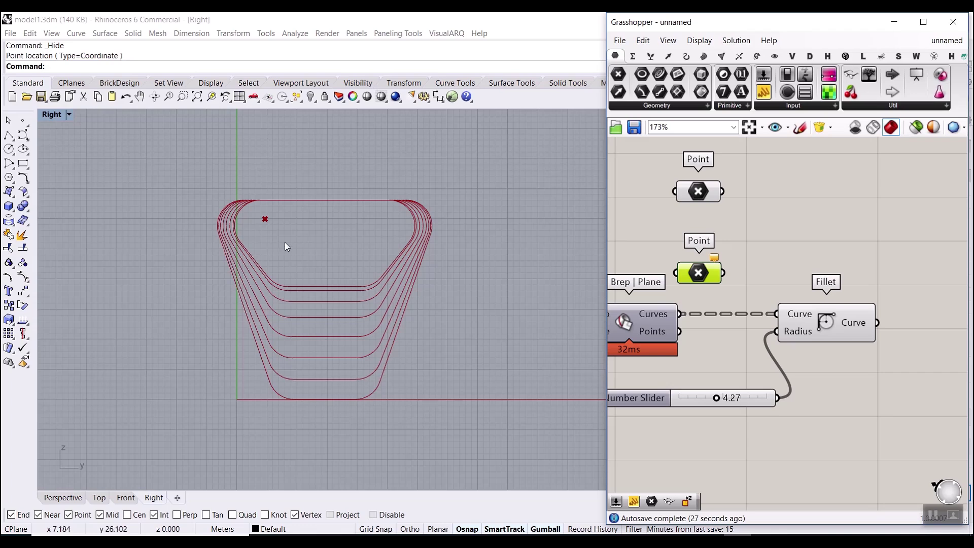
drag(698, 193, 704, 177)
right_drag(703, 189, 673, 247)
click(675, 298)
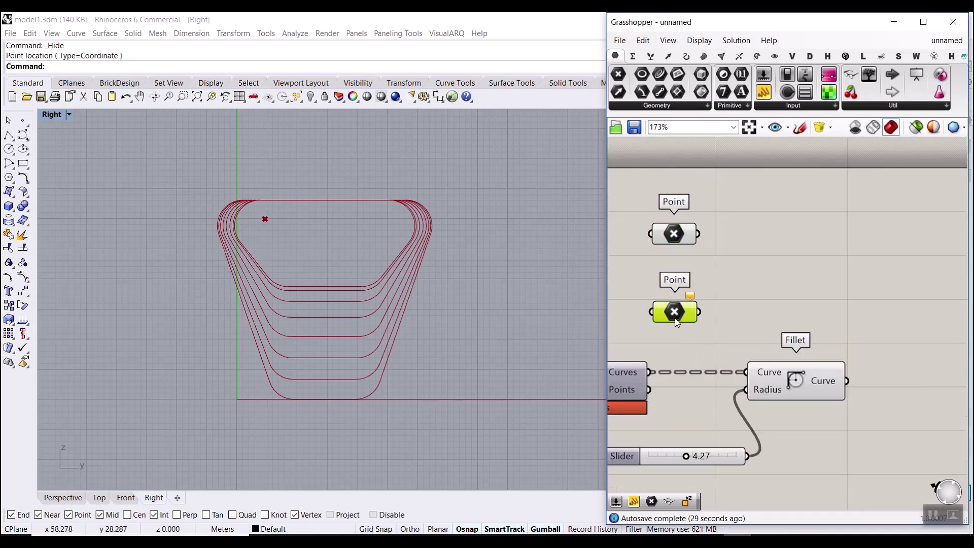
click(740, 264)
Step: Switch back to the Perspective viewport and undo the hiding of the bench and its line
click(63, 497)
right_drag(244, 388, 312, 374)
key(ctrl+z)
right_drag(361, 355, 444, 335)
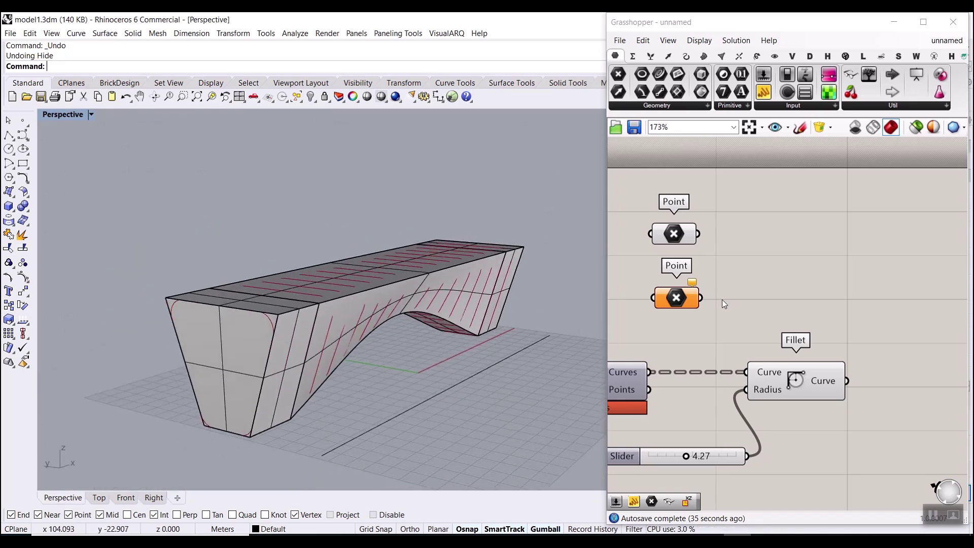
Step: Set the second Point parameter to the midpoint of the bench end face's bottom edge, and shift that parameter slightly aside
right_click(679, 296)
click(724, 438)
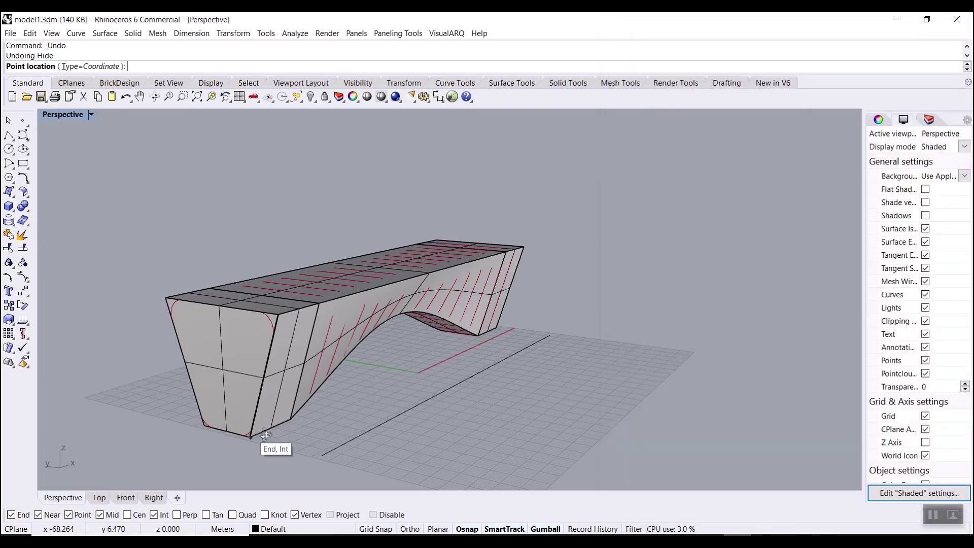
scroll(265, 435, up, 5)
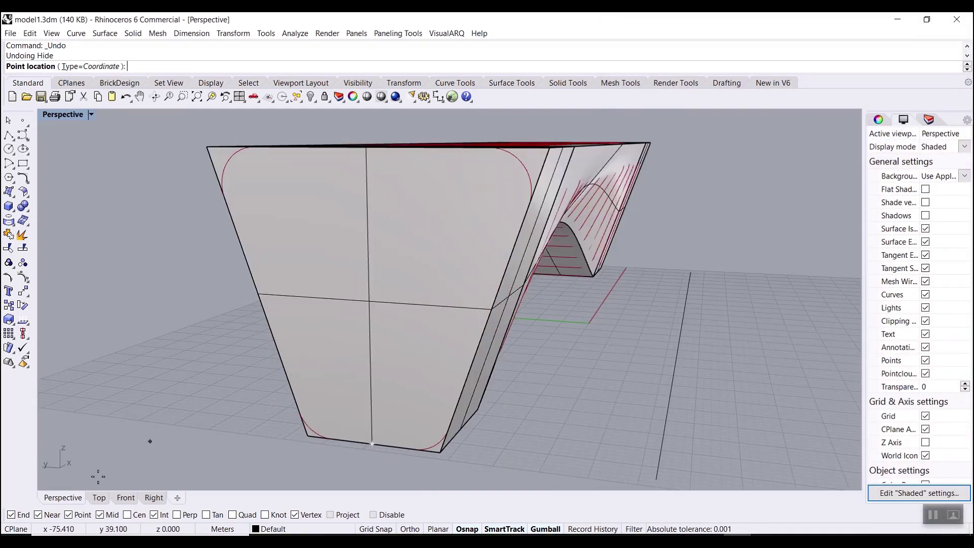
click(376, 445)
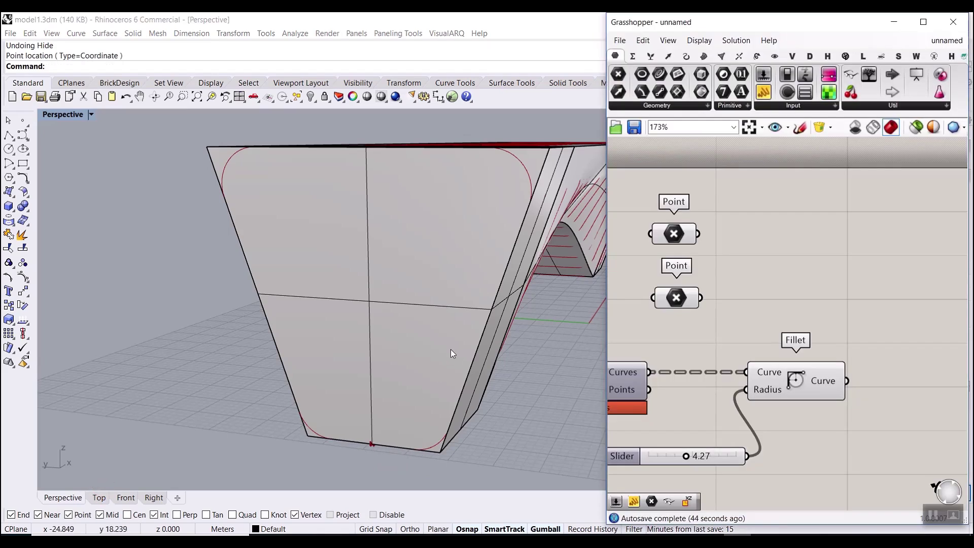
drag(659, 304, 647, 303)
click(764, 297)
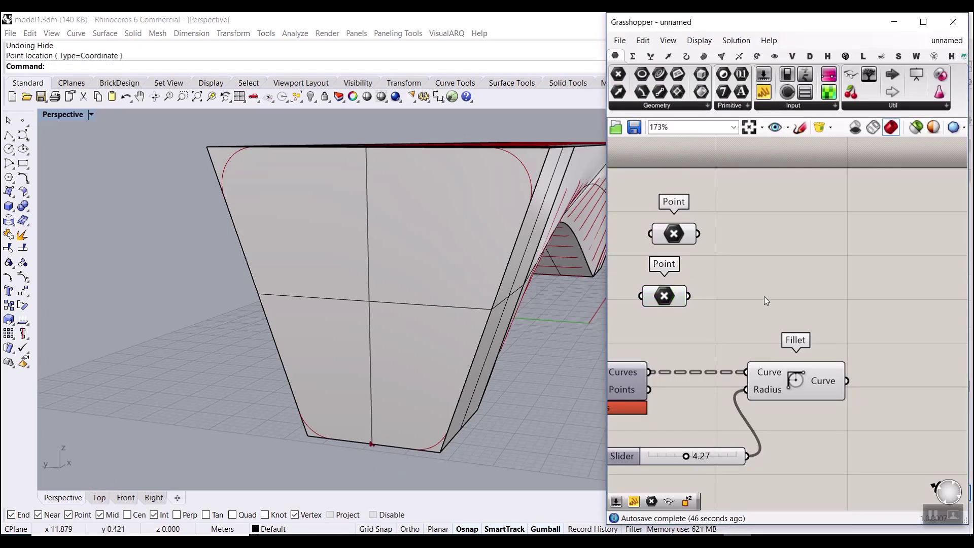
Step: Add an XZ Plane with the second Point as its origin, and check the first point in Rhino's Right viewport
double_click(764, 296)
text(xz)
key(Return)
right_drag(445, 376, 462, 278)
click(683, 238)
right_drag(533, 284, 525, 260)
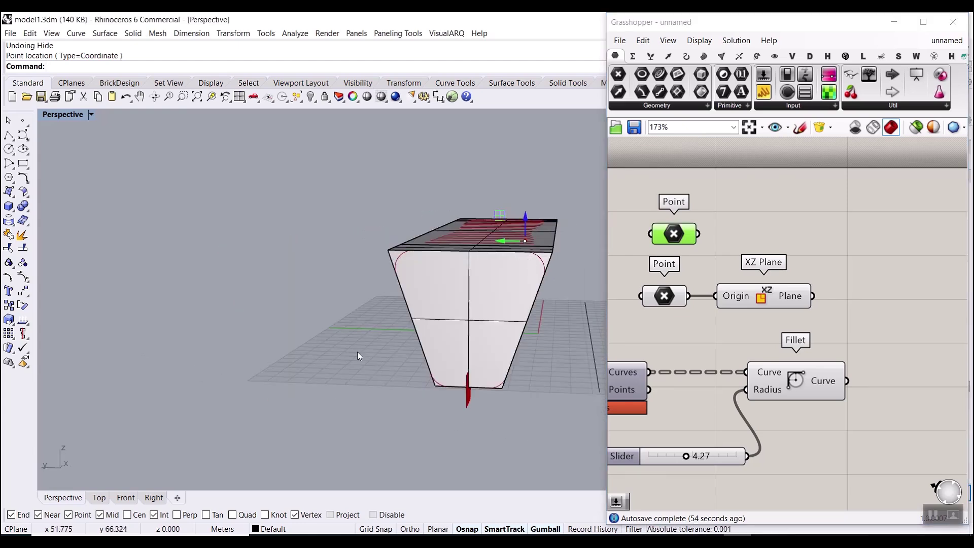
click(153, 498)
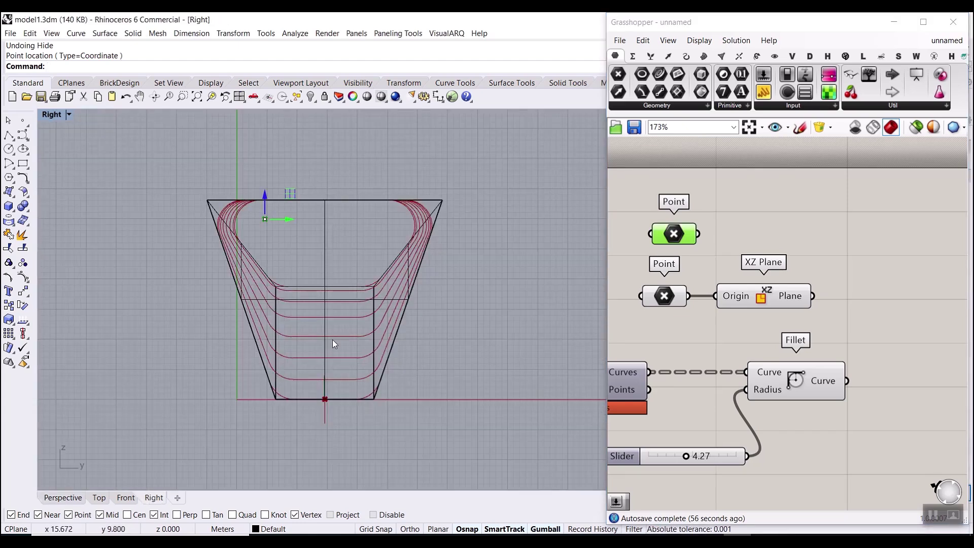
click(761, 213)
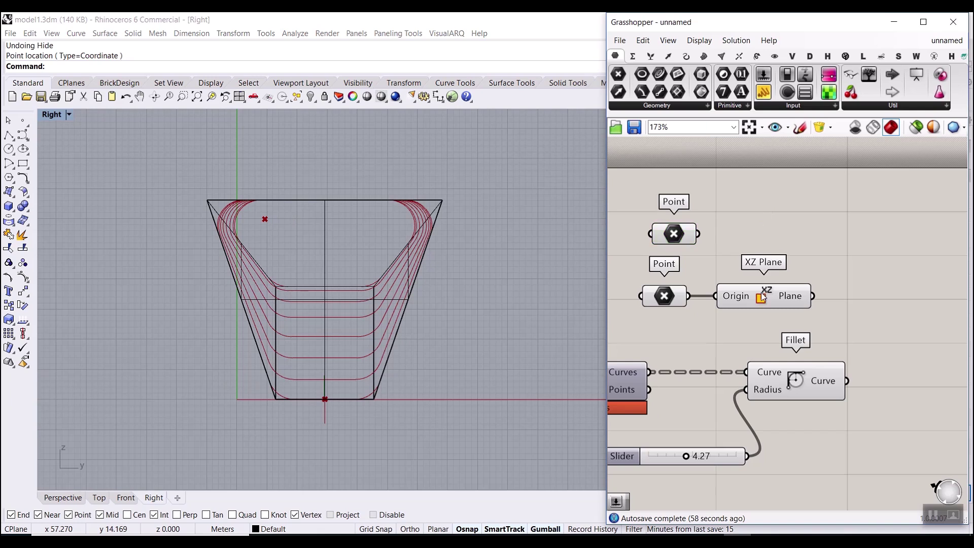
Step: Add a Mirror component and connect the first Point as its Geometry and the XZ Plane as its Plane
scroll(762, 297, up, 2)
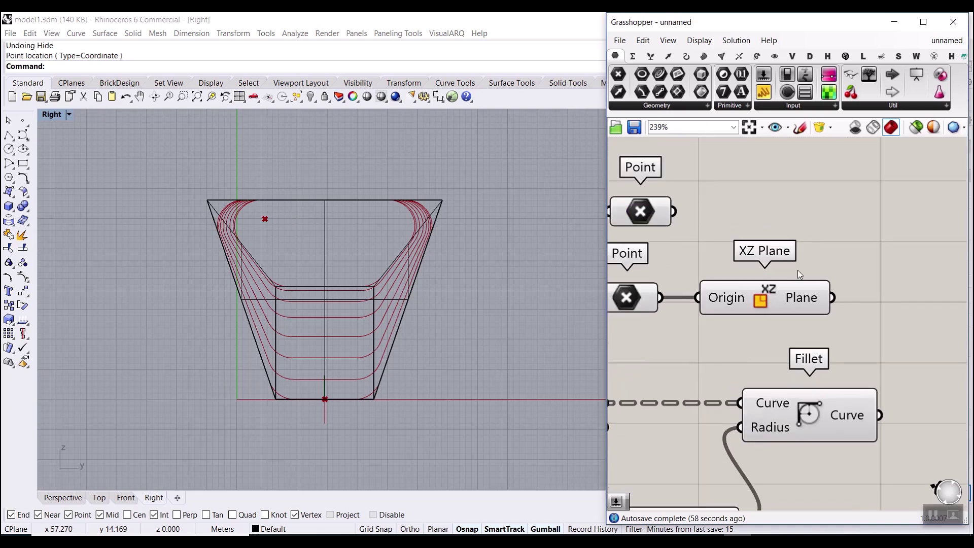
double_click(885, 248)
text(mi)
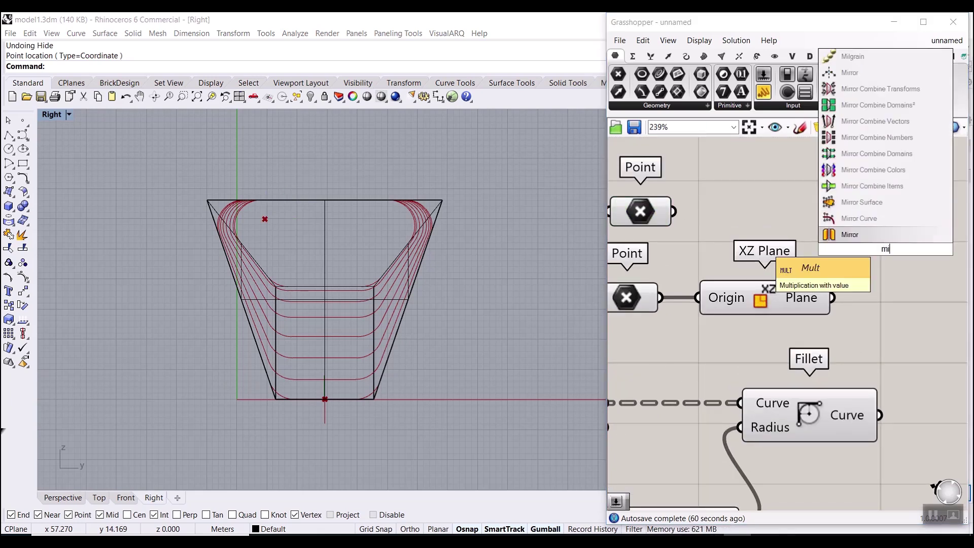
text(rror)
key(Return)
scroll(863, 254, down, 2)
click(789, 226)
scroll(654, 213, up, 1)
drag(720, 216, 776, 227)
drag(769, 288, 776, 247)
click(808, 284)
scroll(796, 260, down, 2)
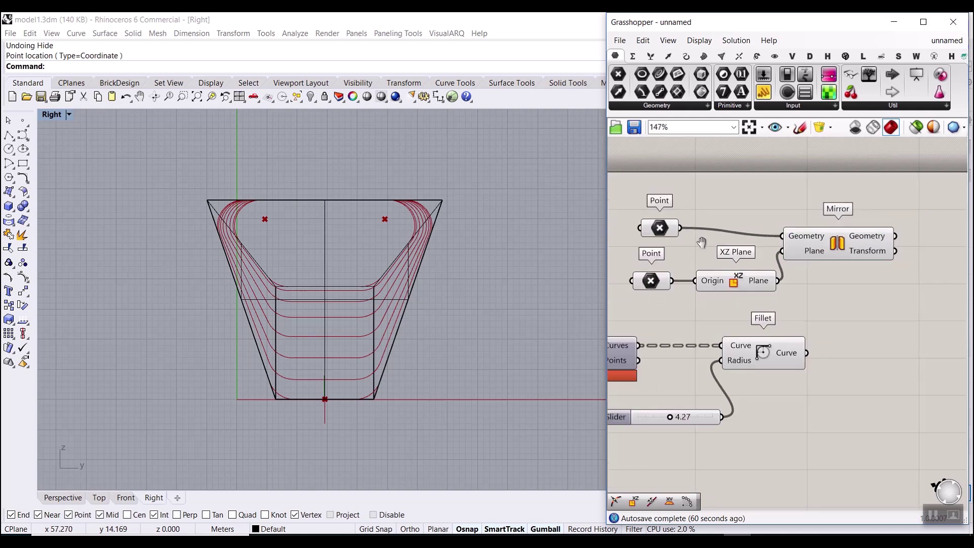
Step: Move the first Point parameter's point inward along the Y axis by about 1.09 m in the Right viewport
scroll(698, 234, up, 3)
click(698, 234)
mouse_move(285, 221)
mouse_down()
mouse_move(307, 221)
mouse_move(260, 231)
mouse_move(307, 224)
mouse_move(275, 224)
mouse_move(303, 223)
mouse_move(289, 222)
mouse_up()
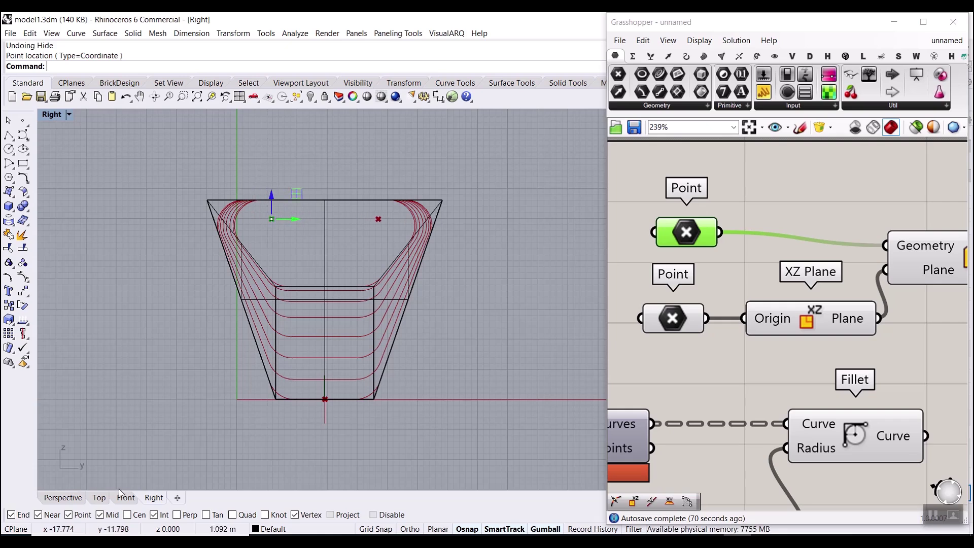
Step: Switch back to the Perspective viewport and hide the bench and its line
click(63, 497)
right_drag(379, 312, 491, 347)
key(ctrl+a)
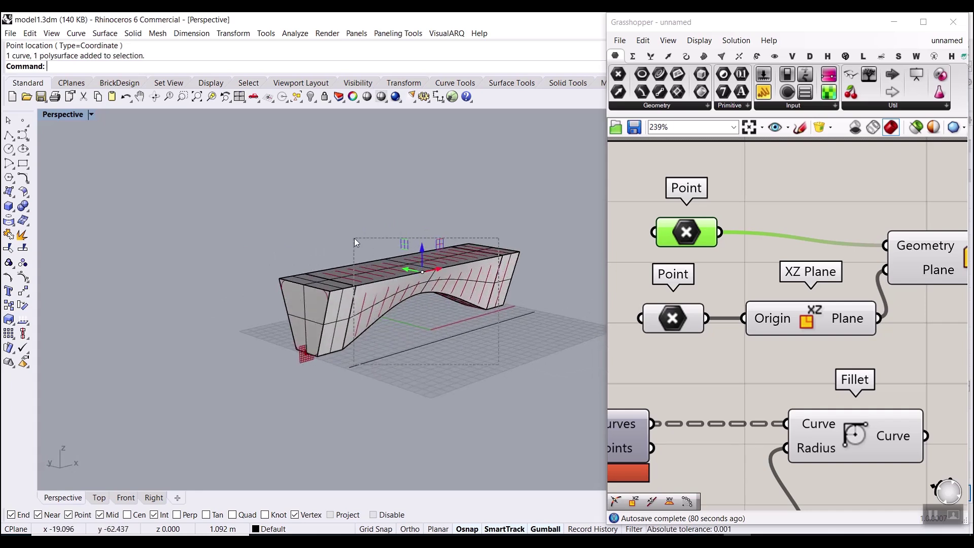
click(310, 99)
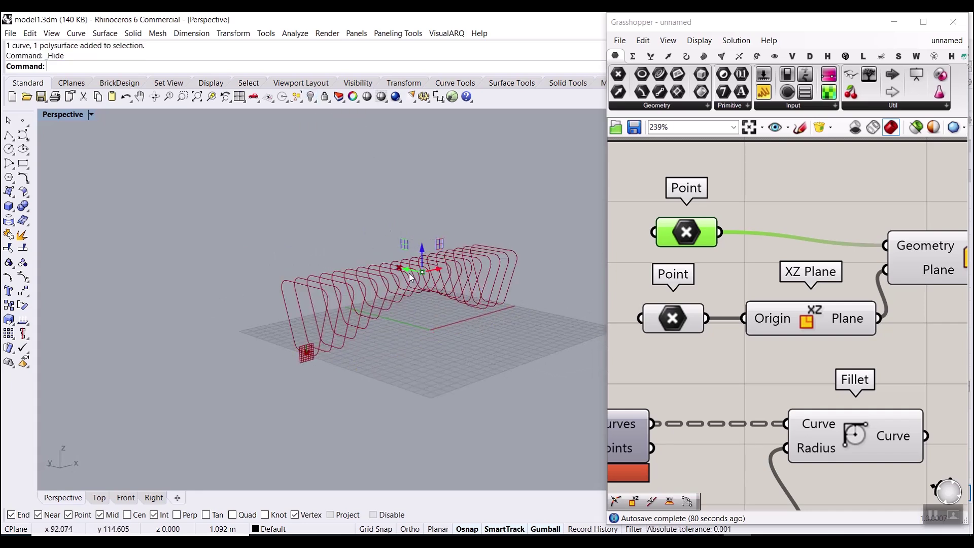
Step: Examine the original and mirrored points among the sections from several angles
click(830, 242)
right_drag(831, 242, 719, 262)
scroll(732, 276, down, 5)
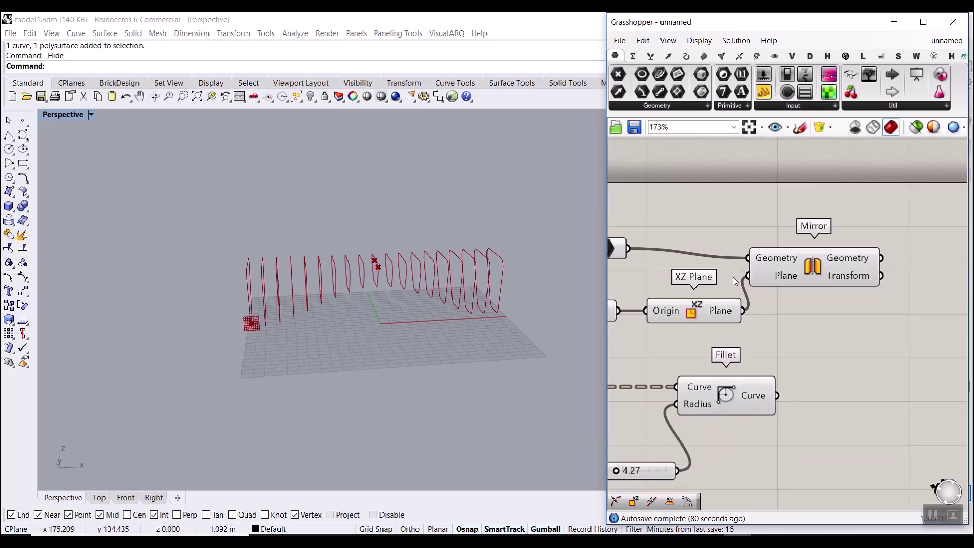
click(747, 287)
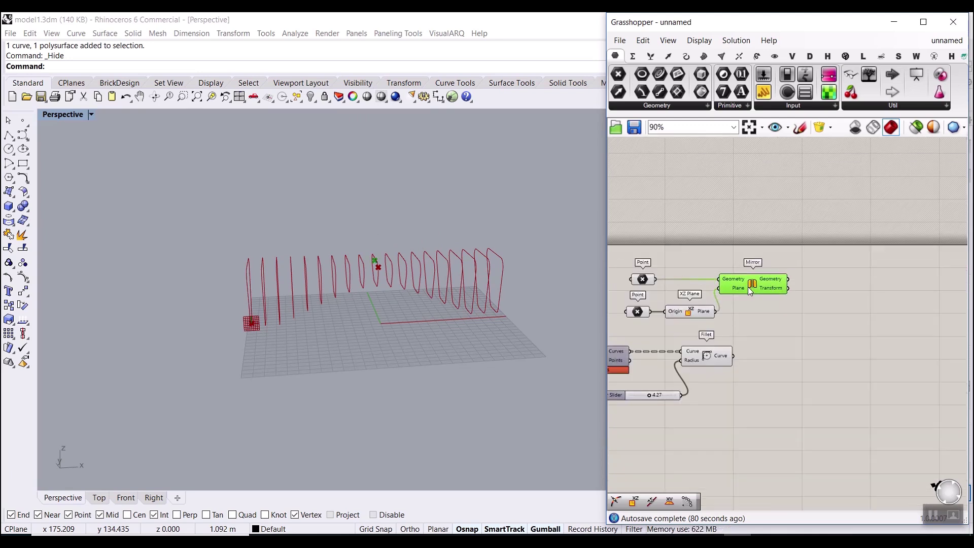
scroll(368, 268, up, 3)
scroll(368, 268, down, 3)
right_drag(394, 275, 298, 271)
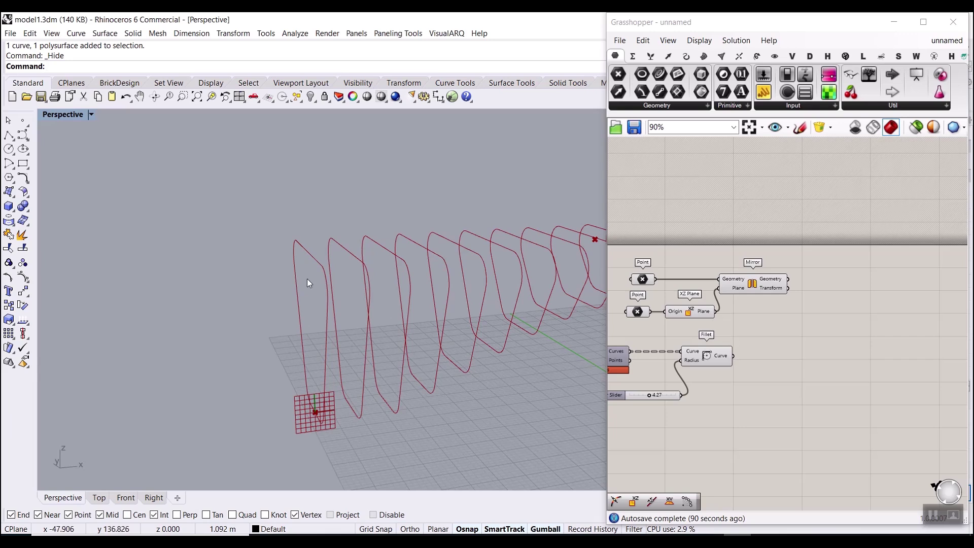
scroll(307, 283, down, 5)
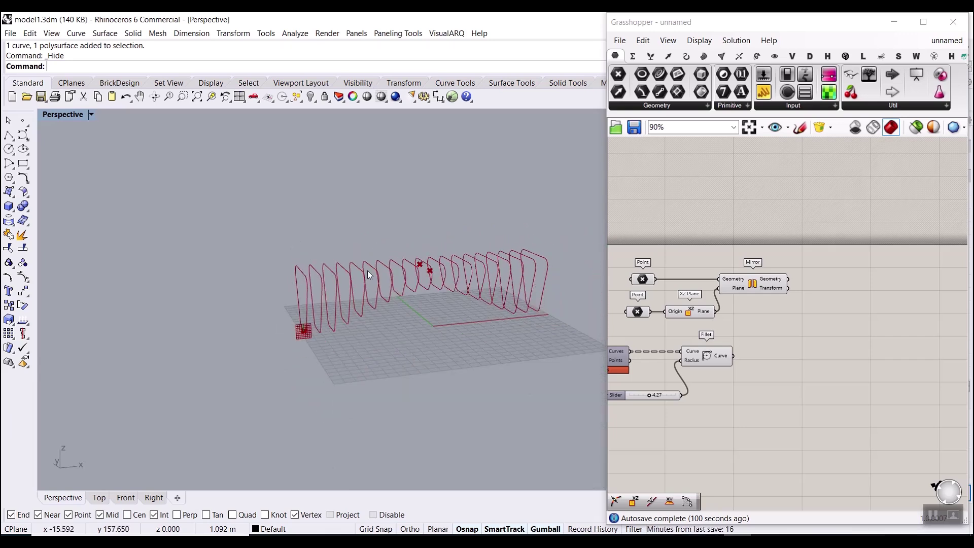
scroll(525, 268, up, 3)
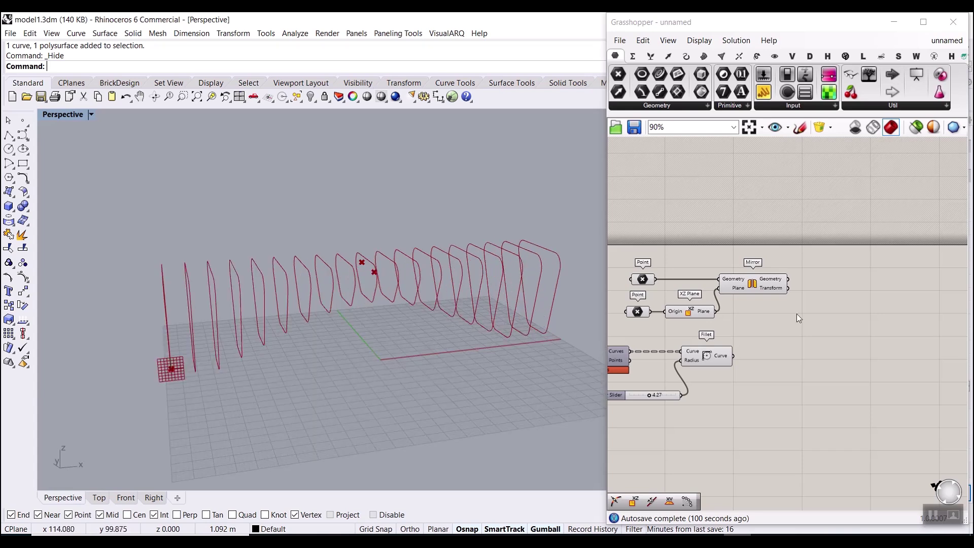
scroll(797, 320, up, 3)
double_click(788, 333)
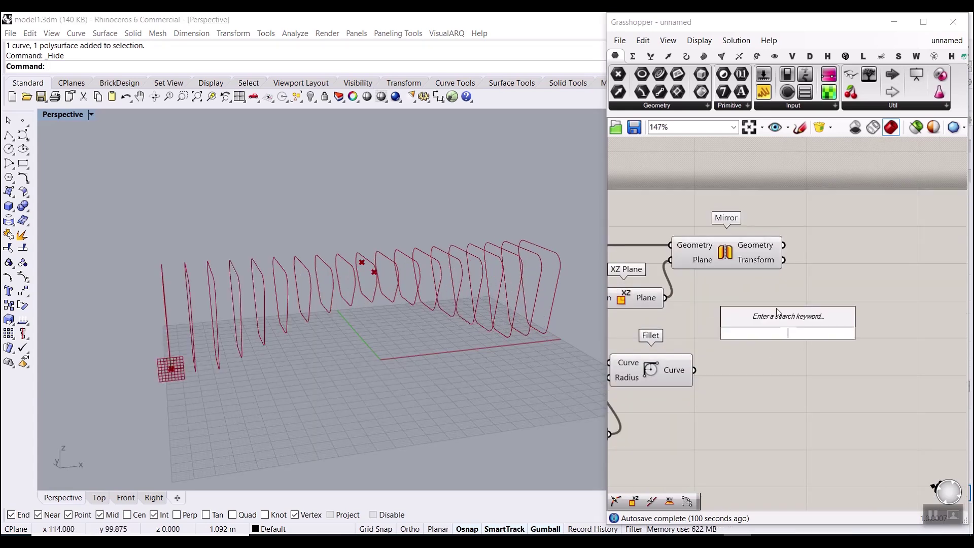
text(pro)
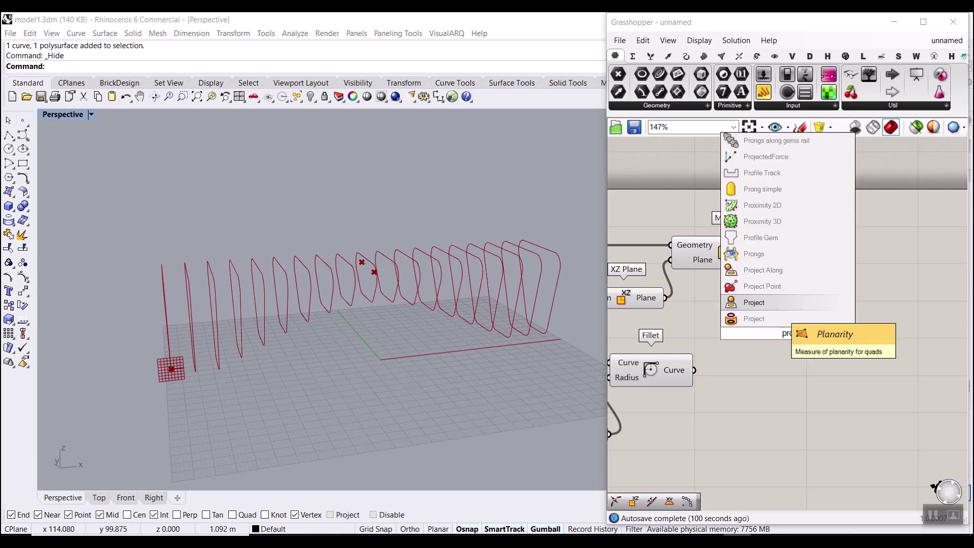
text(j)
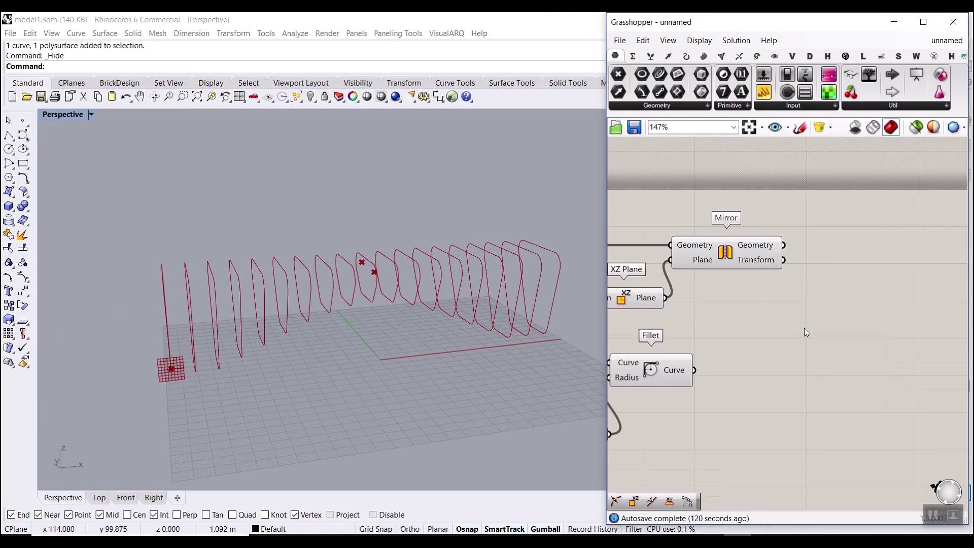
Step: Examine the mirrored point among the sections and place a Line SDL component beside the Mirror component
scroll(805, 327, down, 3)
click(748, 274)
right_drag(464, 294, 544, 288)
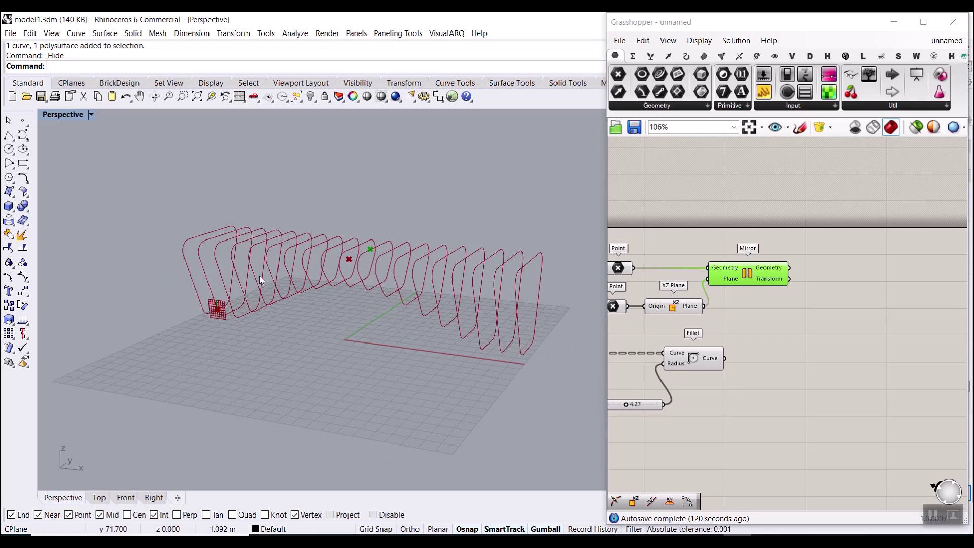
mouse_move(461, 298)
right_down()
mouse_move(517, 287)
mouse_move(521, 277)
mouse_move(454, 304)
right_up()
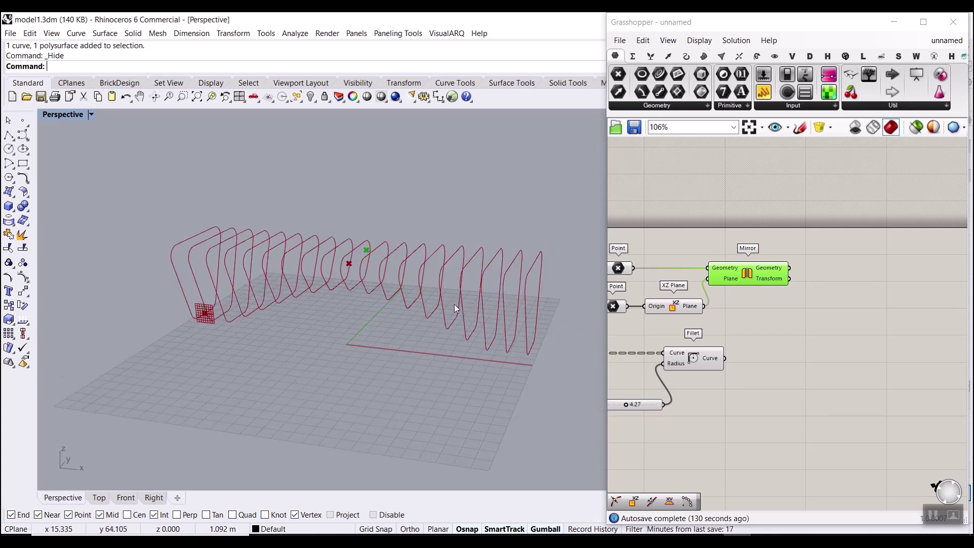
scroll(831, 344, up, 2)
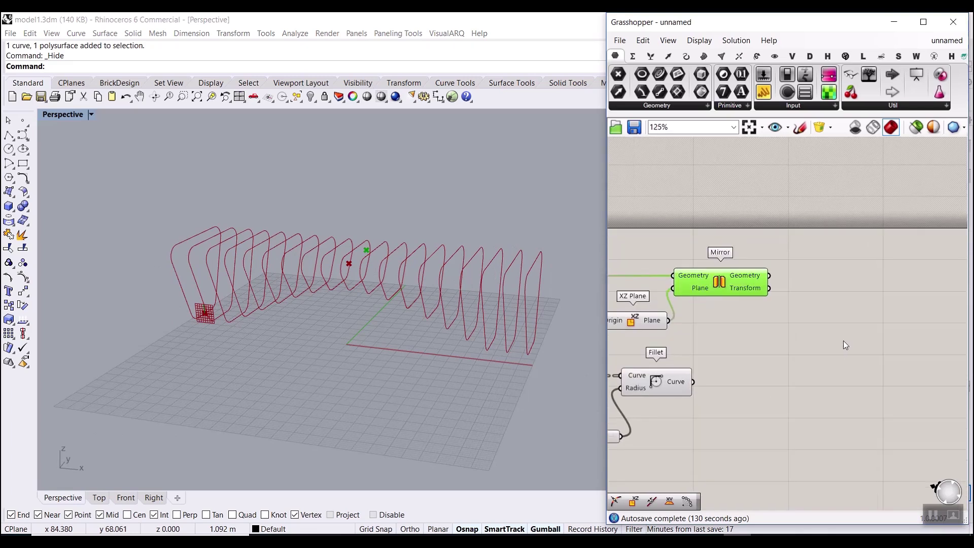
click(686, 56)
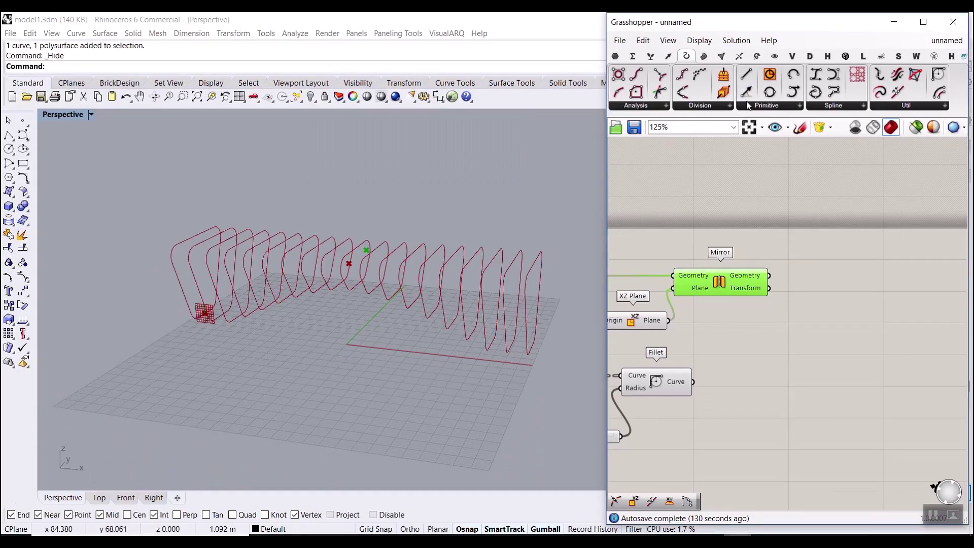
drag(742, 93, 824, 292)
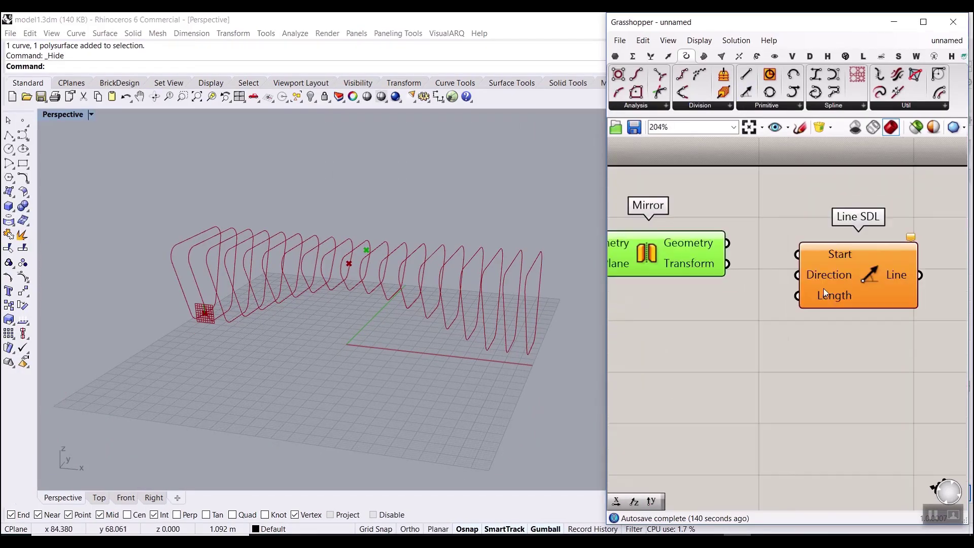
right_drag(751, 273, 809, 294)
scroll(810, 295, down, 2)
right_drag(651, 305, 691, 291)
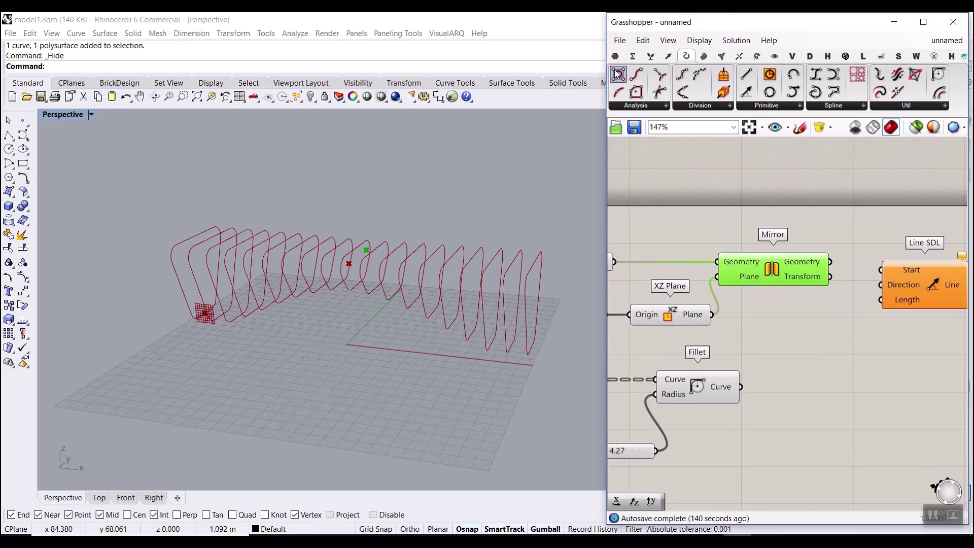
Step: Add a Point parameter after the Mirror component and feed both the original point and the mirrored Geometry into it
click(615, 56)
click(618, 75)
scroll(800, 330, up, 2)
click(843, 302)
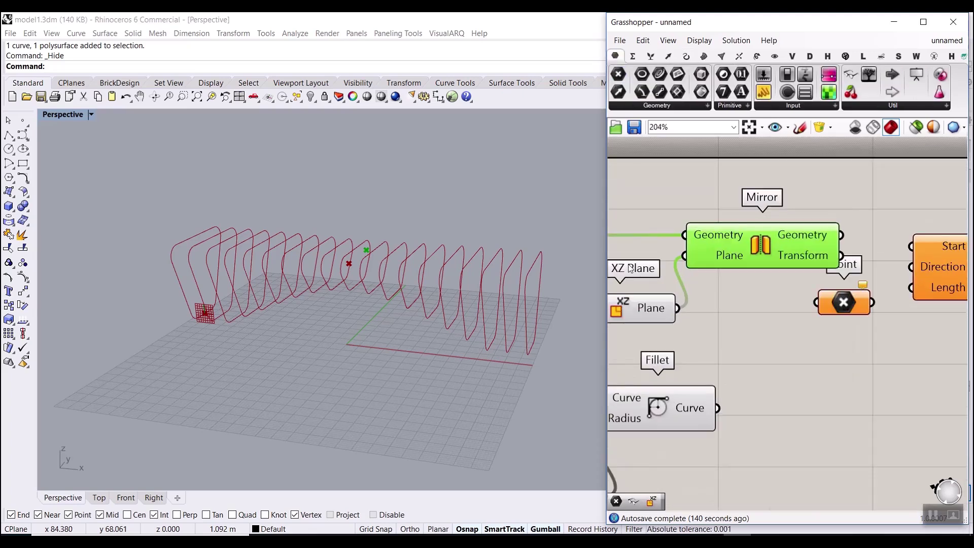
right_drag(630, 268, 721, 269)
drag(633, 235, 908, 304)
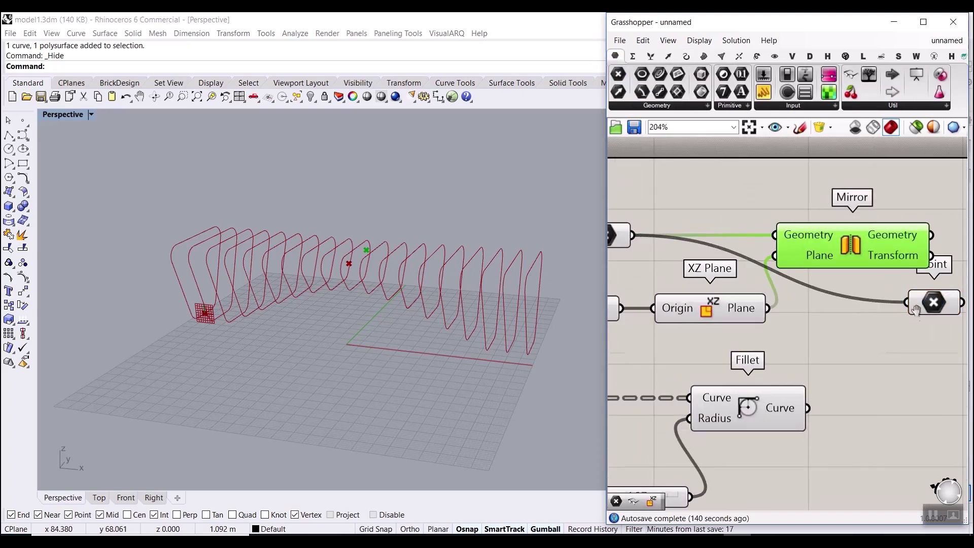
right_drag(916, 309, 695, 286)
drag(827, 256, 930, 256)
drag(703, 286, 775, 181)
shift+drag(711, 211, 762, 178)
Step: Connect the merged Point parameter to the Start input of Line SDL and align the component with it
right_drag(812, 236, 775, 292)
drag(750, 226, 846, 280)
right_drag(931, 307, 828, 336)
scroll(828, 336, down, 1)
drag(826, 335, 924, 290)
right_drag(728, 290, 722, 310)
scroll(722, 311, up, 2)
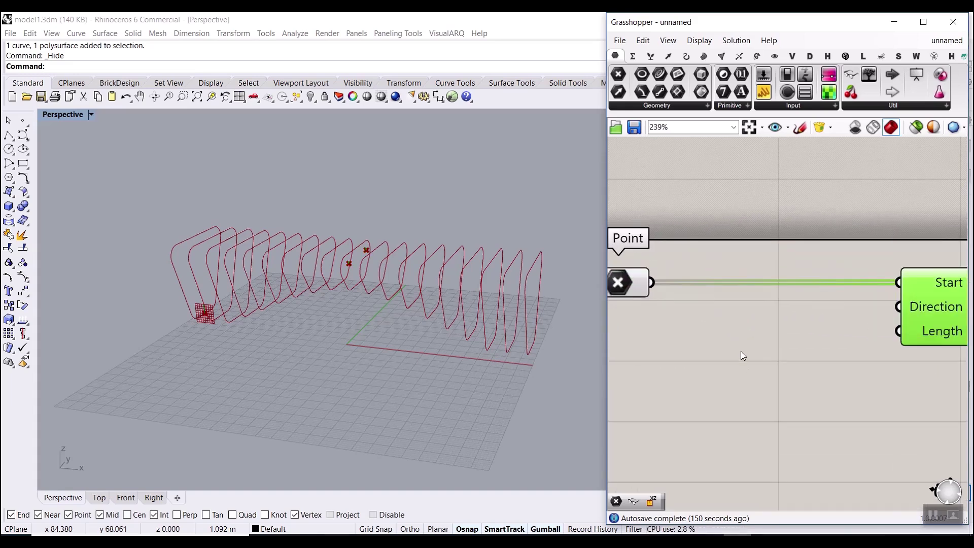
click(747, 367)
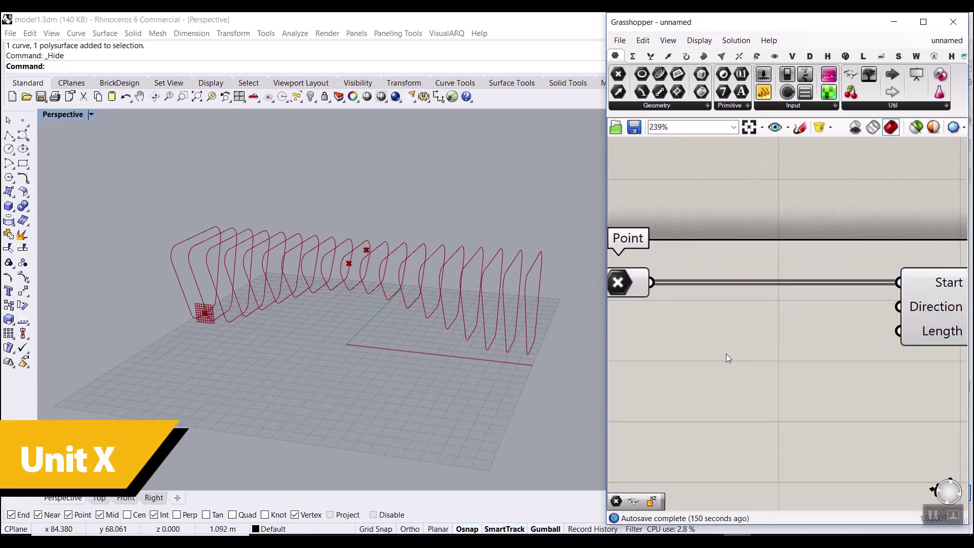
Step: Add a Unit X vector, connect it to the Direction input of Line SDL, and position it beside that input
double_click(725, 354)
text(x)
click(714, 308)
right_drag(763, 352, 740, 327)
scroll(739, 328, down, 3)
drag(735, 338, 832, 290)
scroll(780, 331, up, 2)
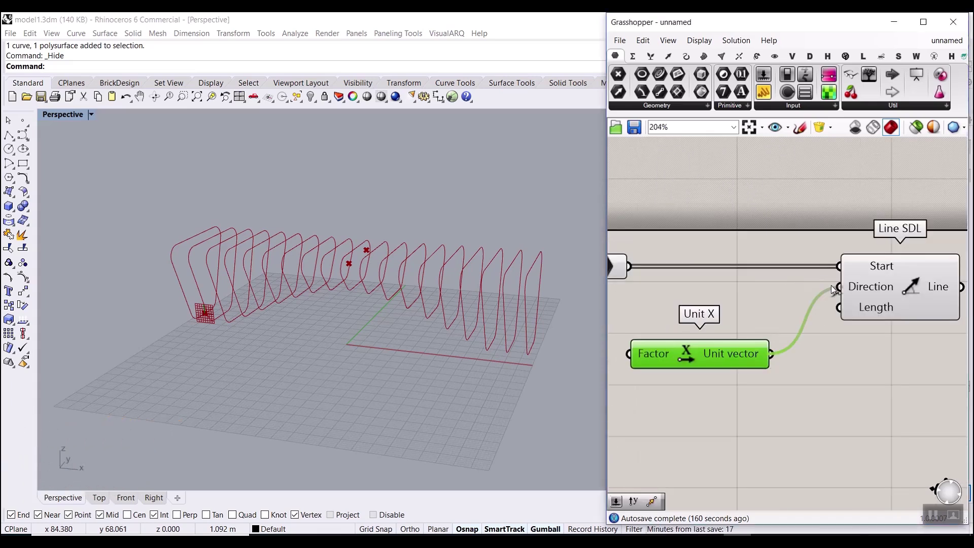
drag(752, 339, 779, 304)
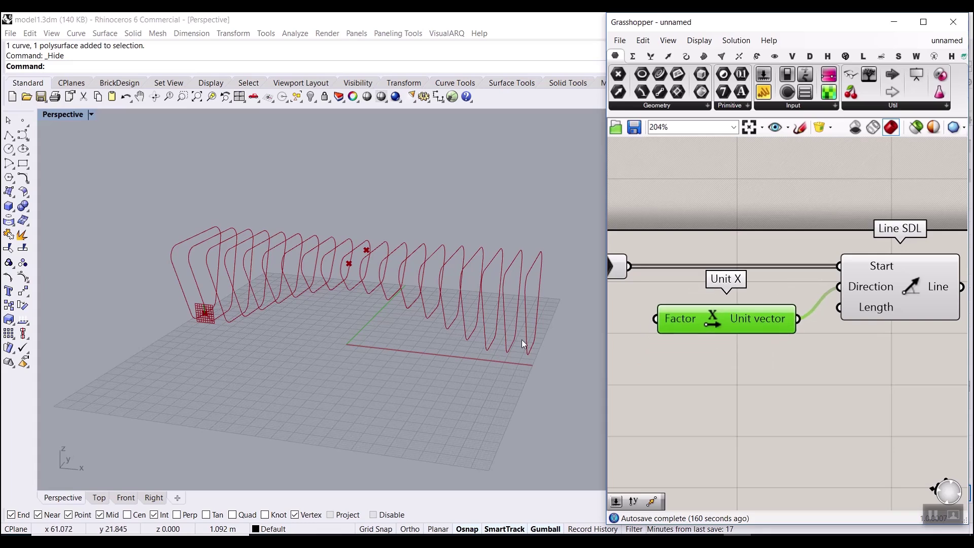
Step: Turn on the preview of the Curve parameter that feeds Perp Frames
scroll(825, 342, down, 2)
scroll(710, 391, up, 6)
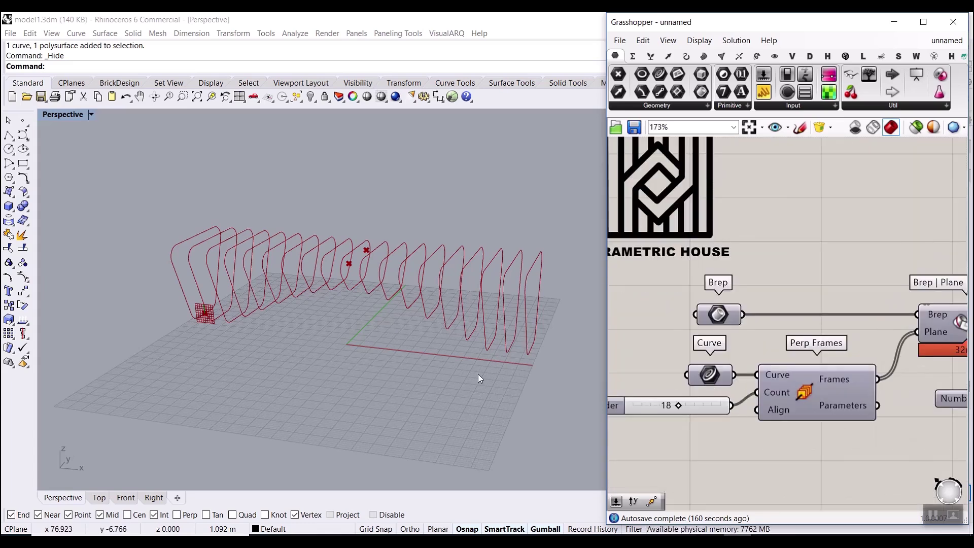
right_click(715, 380)
click(732, 307)
scroll(749, 361, up, 2)
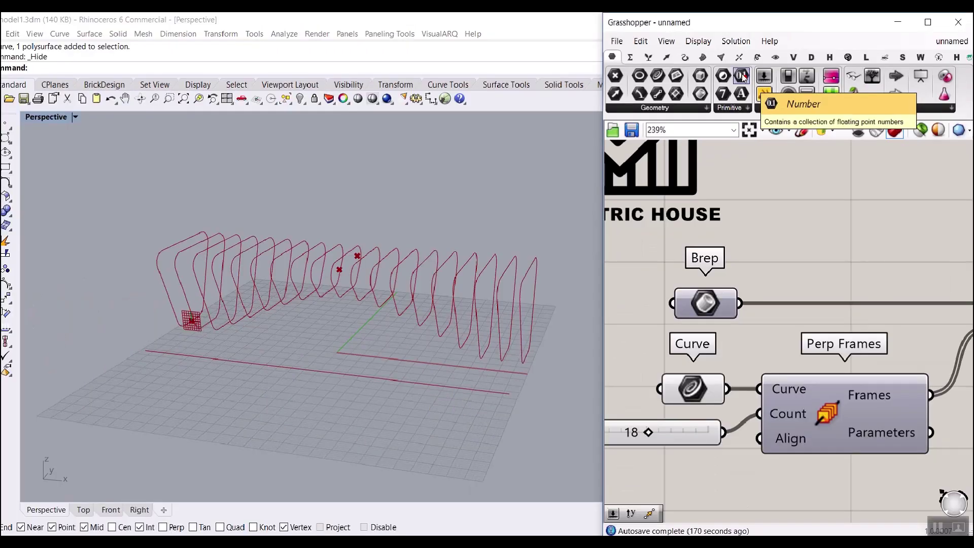
Step: Add a Number parameter fed by the Curve parameter that drives Perp Frames and place it below Unit X
click(743, 77)
scroll(759, 355, up, 2)
click(797, 335)
drag(714, 390, 766, 281)
scroll(677, 354, down, 5)
scroll(711, 349, down, 1)
scroll(904, 348, up, 6)
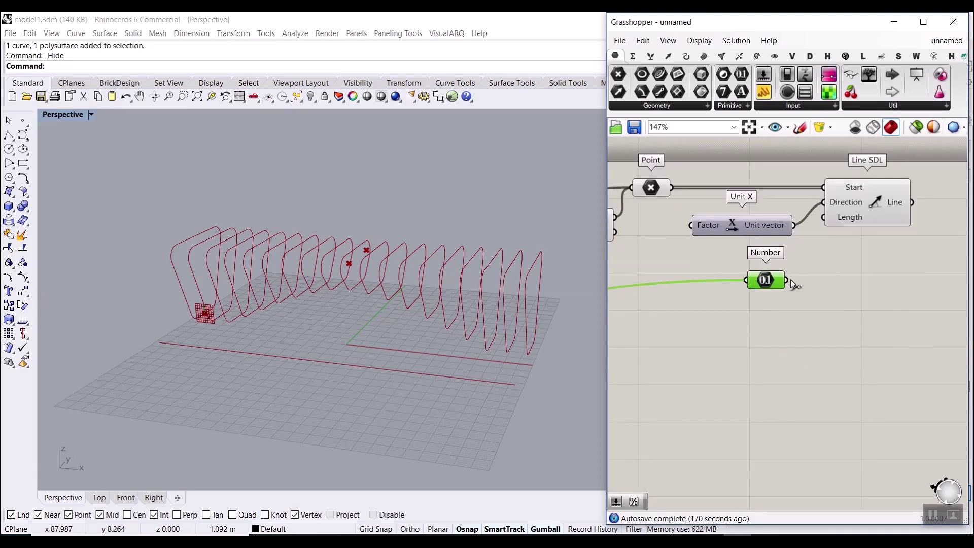
Step: Connect the Number parameter to the Length input of Line SDL and check the resulting lines against the sections
drag(836, 236, 824, 219)
click(830, 300)
scroll(384, 344, down, 5)
mouse_move(350, 352)
right_down()
mouse_move(446, 337)
mouse_move(320, 332)
mouse_move(346, 352)
right_up()
scroll(403, 311, up, 4)
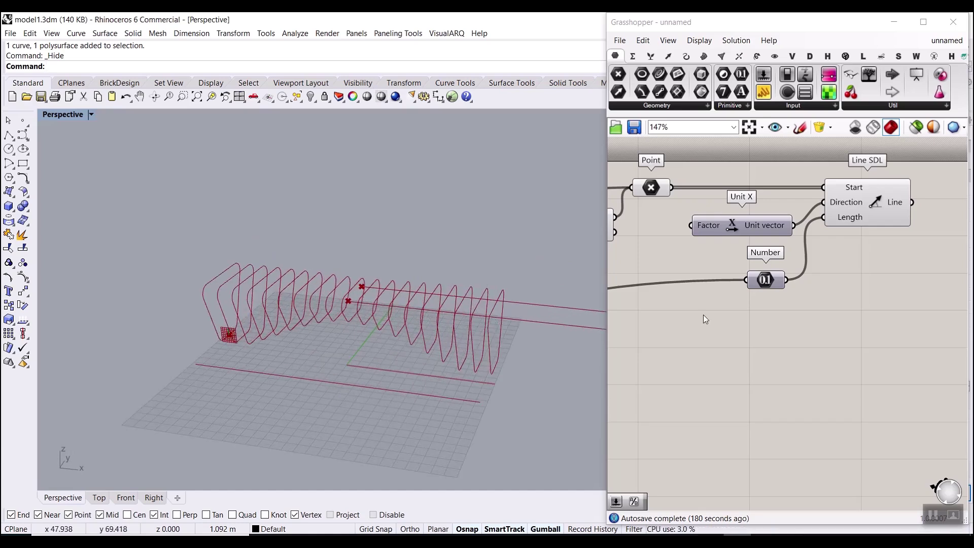
scroll(712, 239, down, 3)
click(810, 227)
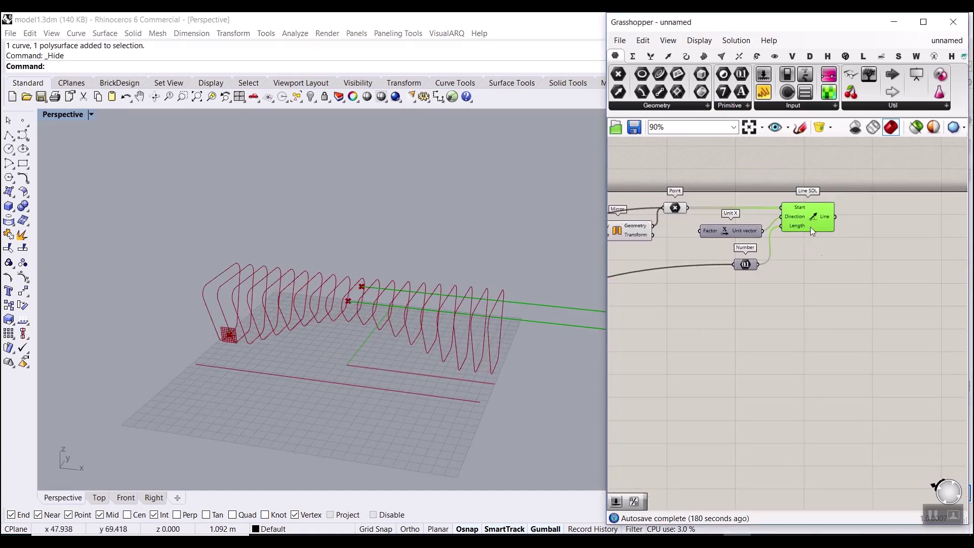
scroll(347, 302, up, 2)
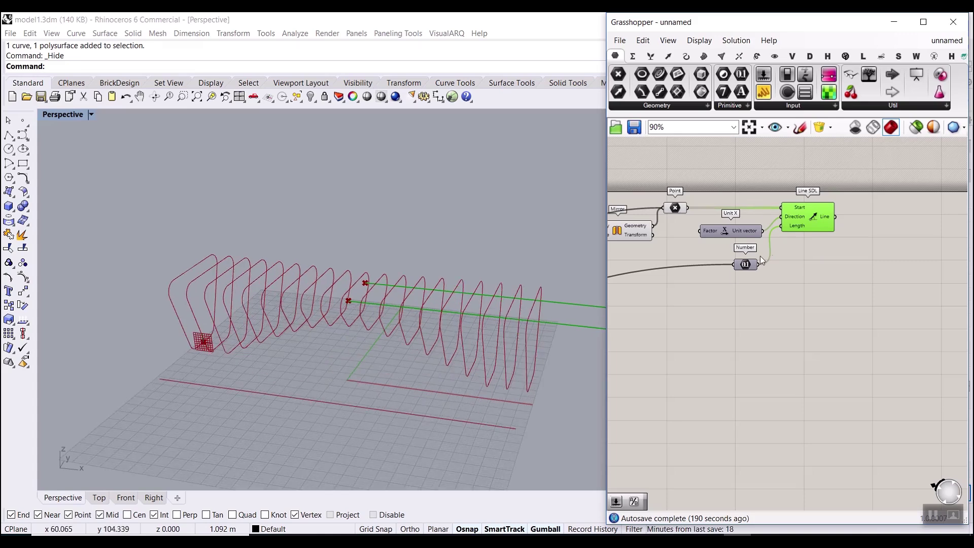
Step: Add an Extend Curve component after Line SDL and connect the Line output to its Curve input
scroll(853, 251, up, 4)
double_click(810, 326)
text(e)
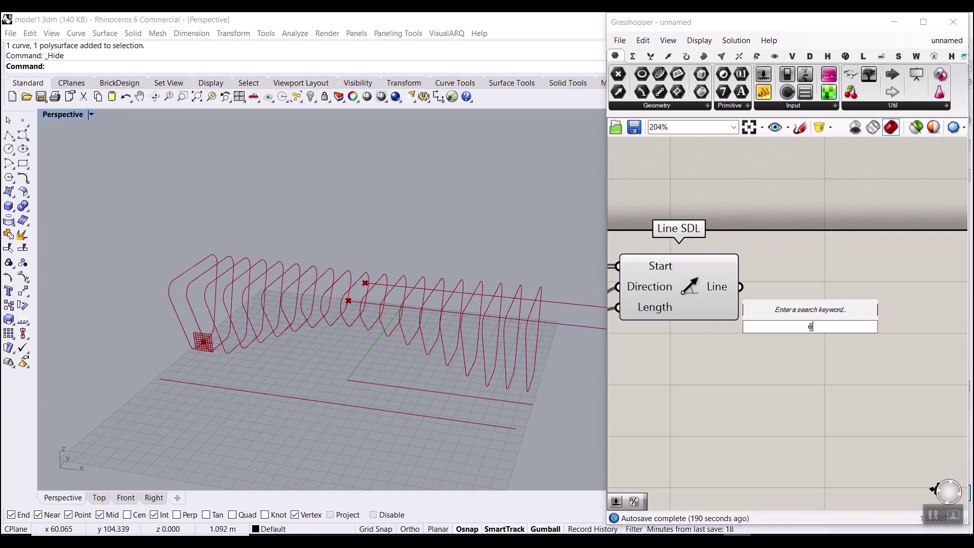
text(xt)
click(799, 316)
drag(799, 321, 840, 289)
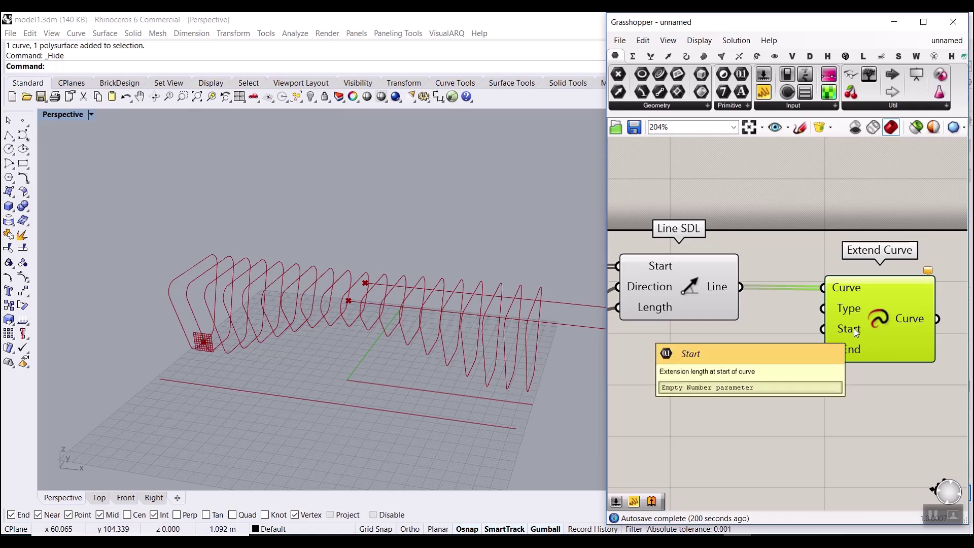
Step: Connect the Number parameter that holds the curve length to the Start input of Extend Curve
click(700, 288)
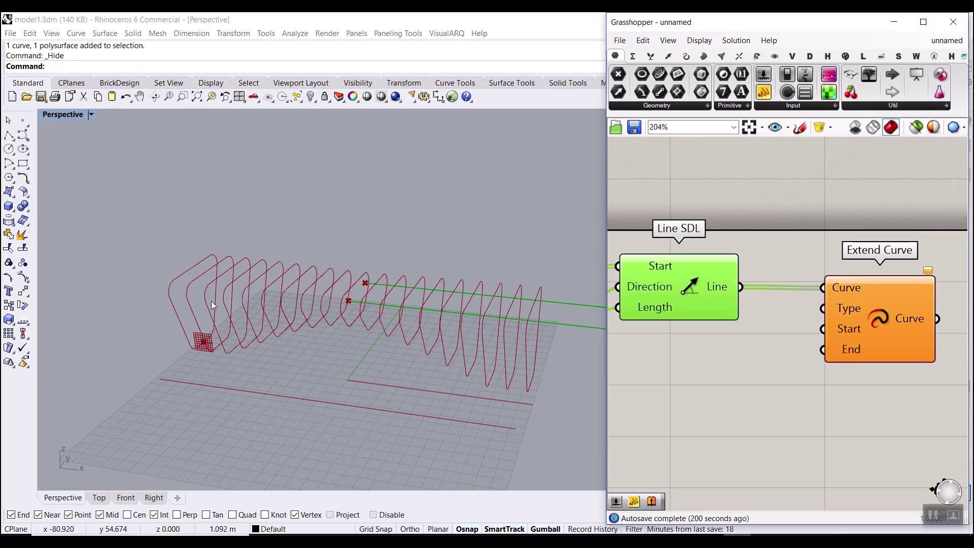
scroll(851, 307, down, 2)
drag(804, 322, 871, 309)
scroll(872, 311, up, 2)
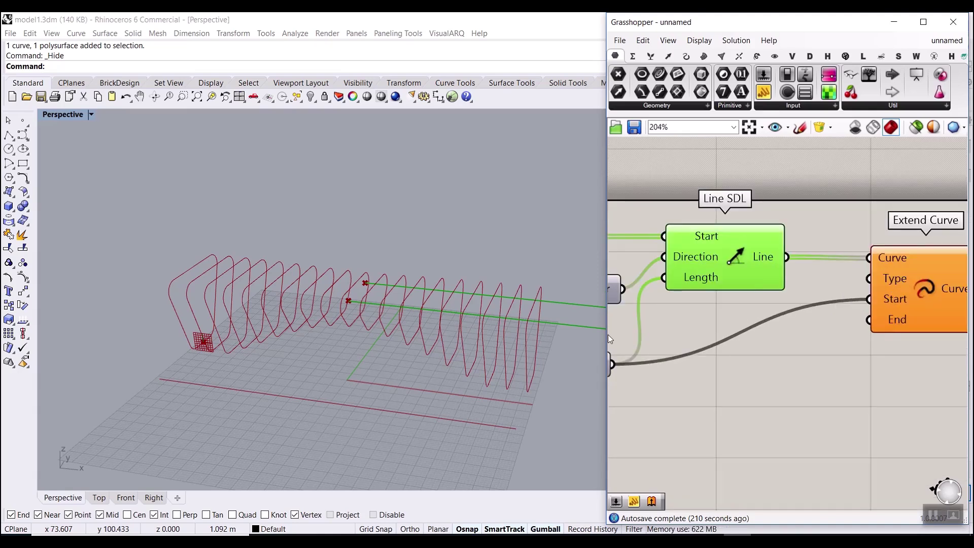
Step: Add a panel containing 0, connect it to the End input of Extend Curve, and check the extended lines across the bench
double_click(767, 354)
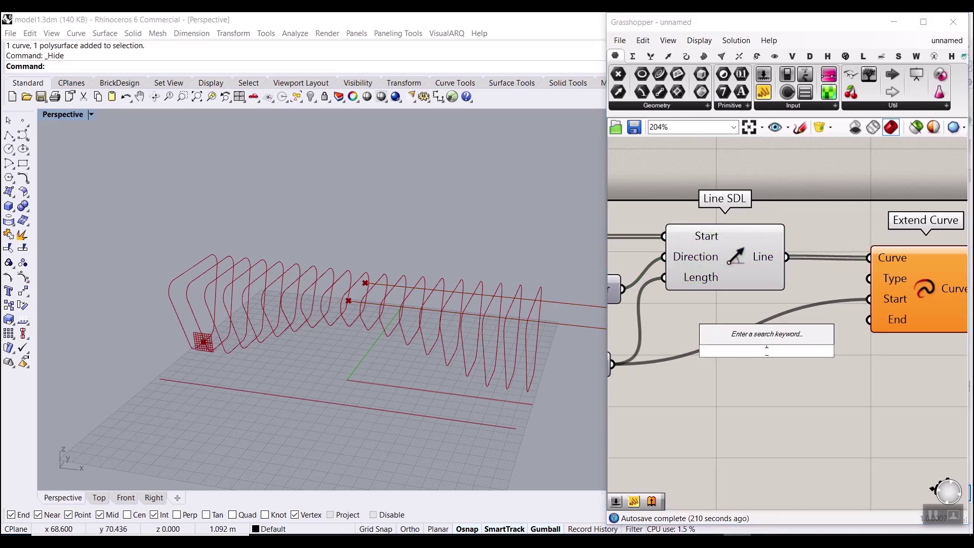
text(//0)
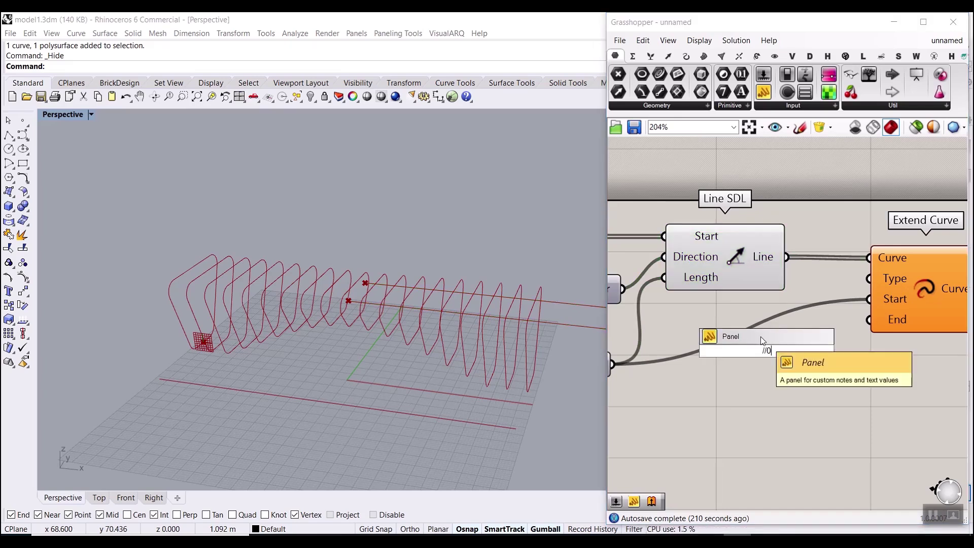
key(Return)
right_drag(482, 345, 379, 318)
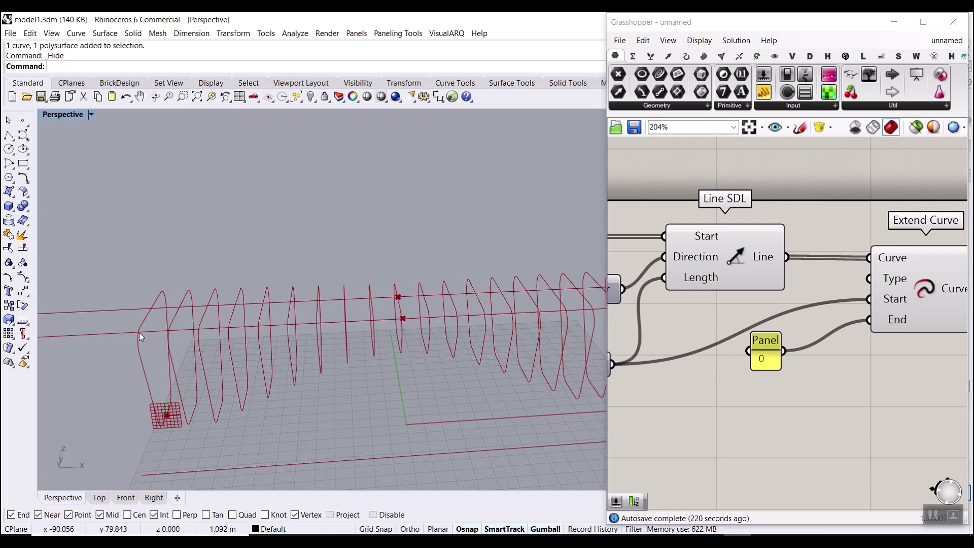
scroll(139, 333, down, 2)
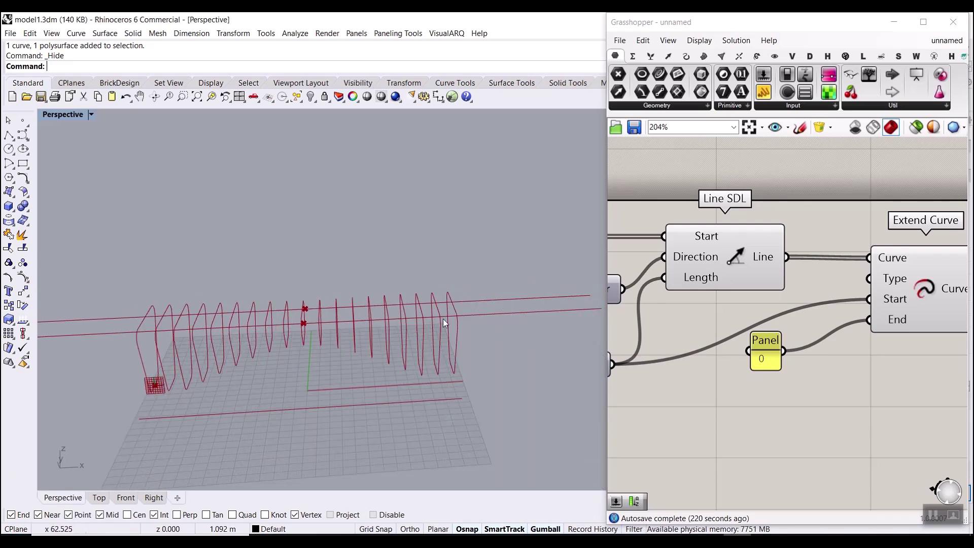
right_drag(457, 320, 396, 324)
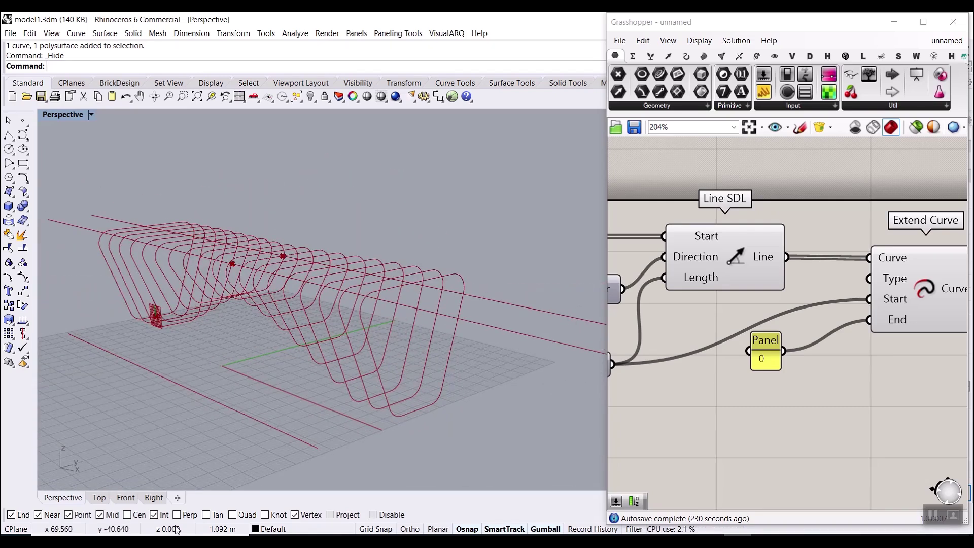
Step: Select the Point parameter feeding Mirror and adjust its position inside the section outlines in the Right view, then return to Perspective
click(154, 497)
right_drag(793, 319, 864, 338)
scroll(864, 338, down, 5)
scroll(739, 311, up, 3)
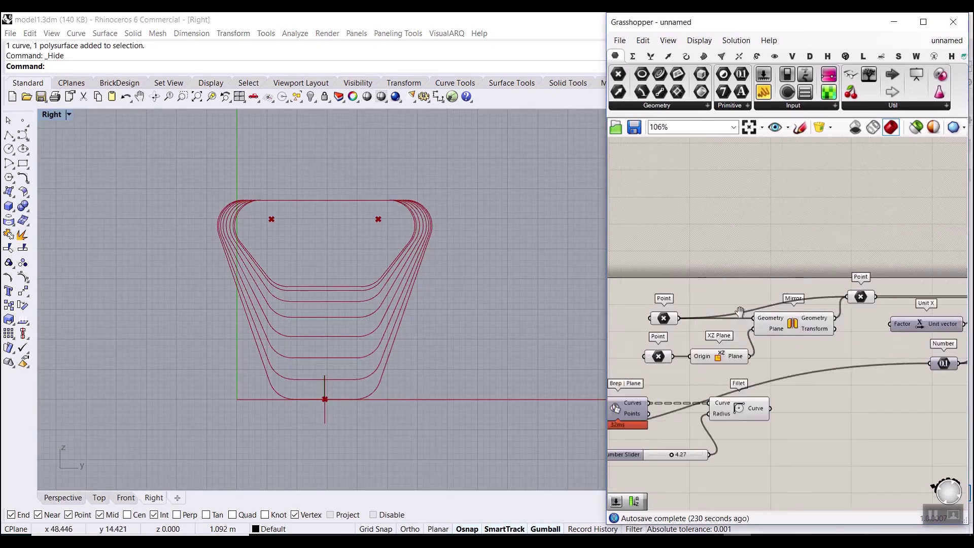
scroll(739, 311, up, 3)
click(718, 274)
mouse_move(292, 215)
mouse_down()
mouse_move(310, 223)
mouse_move(275, 224)
mouse_move(307, 227)
mouse_move(278, 227)
mouse_up()
click(61, 497)
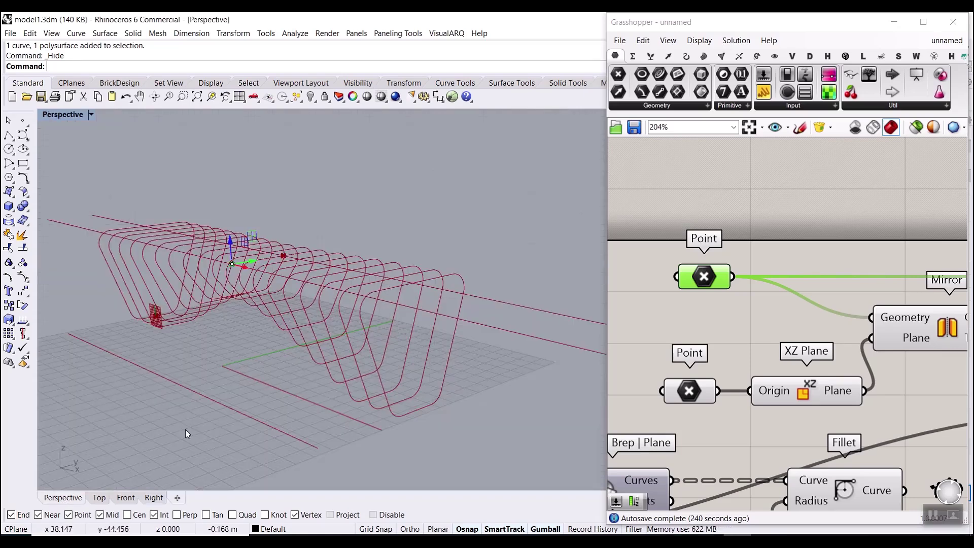
right_drag(401, 378, 446, 374)
Step: Add a Pipe component after Extend Curve, connect the extended curves to its Curve input, and place it below
scroll(753, 350, down, 5)
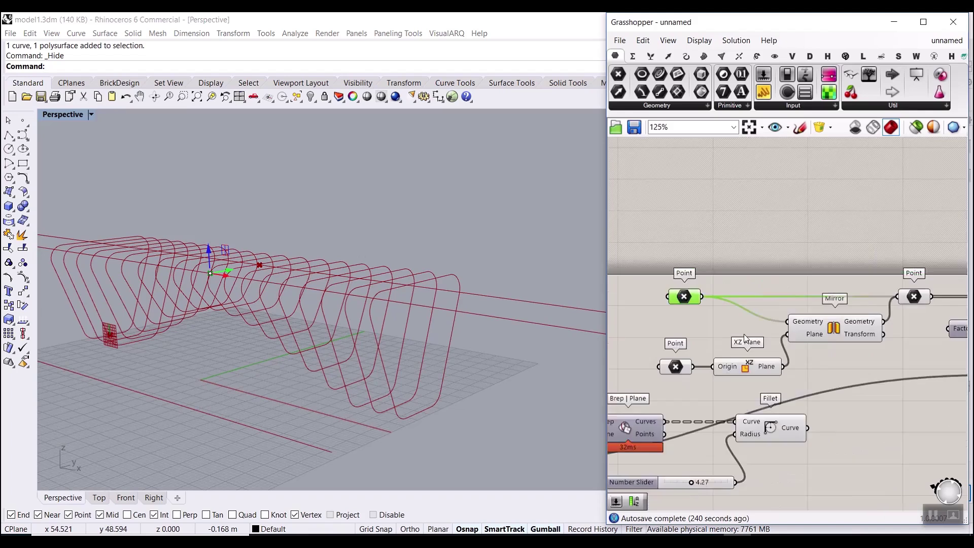
scroll(754, 350, up, 5)
double_click(796, 322)
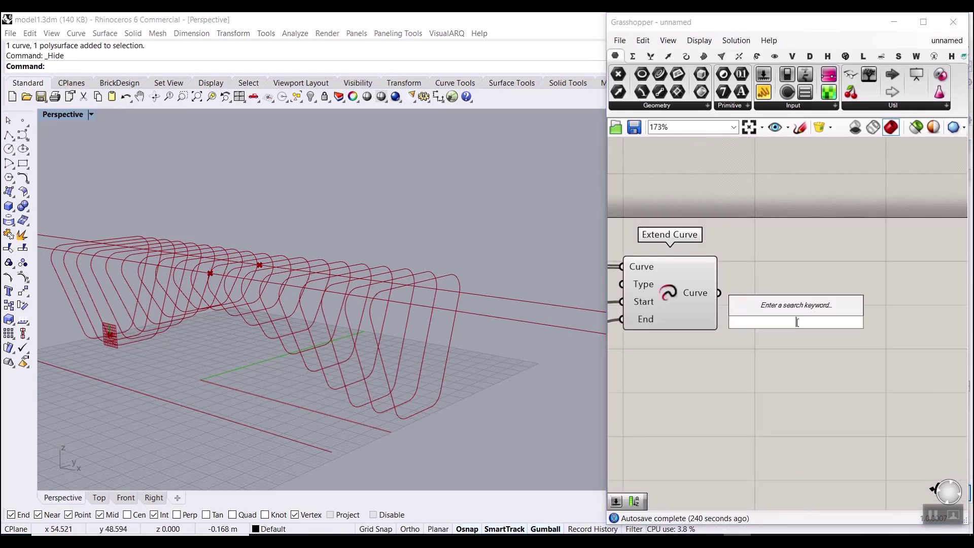
text(pip)
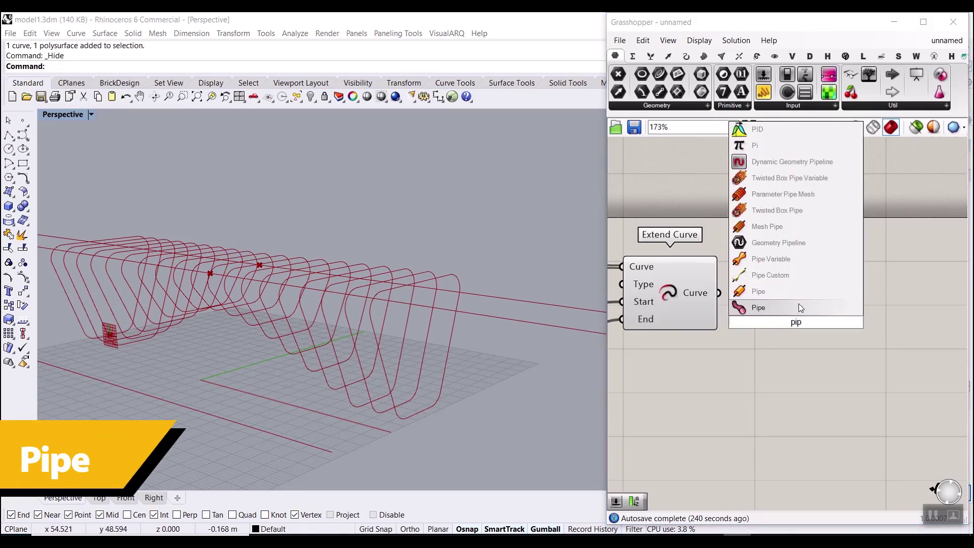
click(799, 308)
click(704, 56)
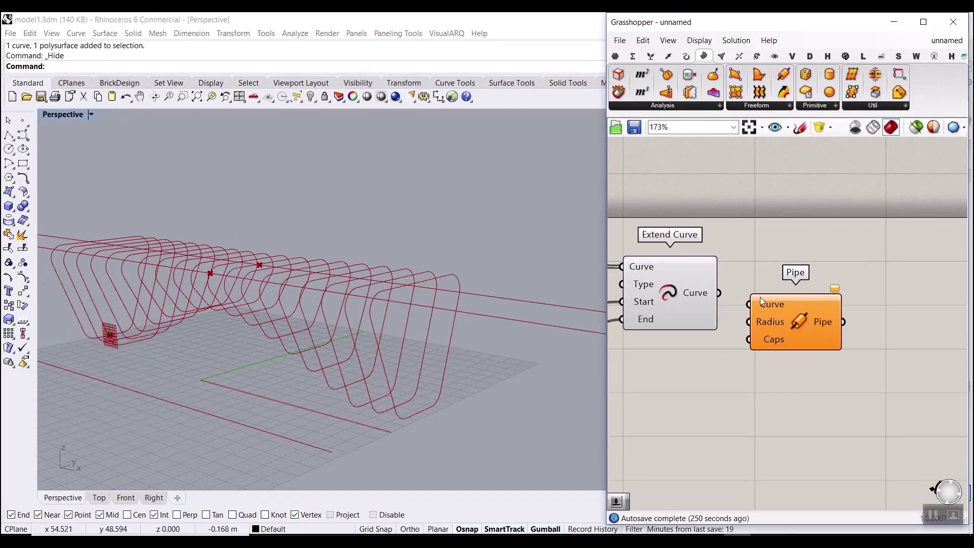
drag(731, 300, 749, 304)
drag(761, 341, 802, 384)
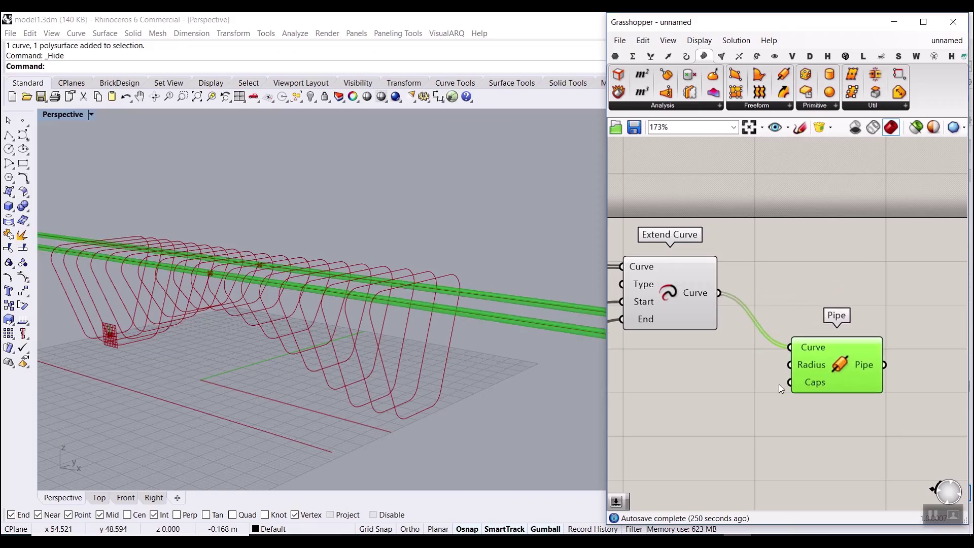
Step: Add a number slider from 0.2 to 1.25, connect it to Pipe's Radius input, and set it to 0.65
double_click(682, 375)
text(0.2)
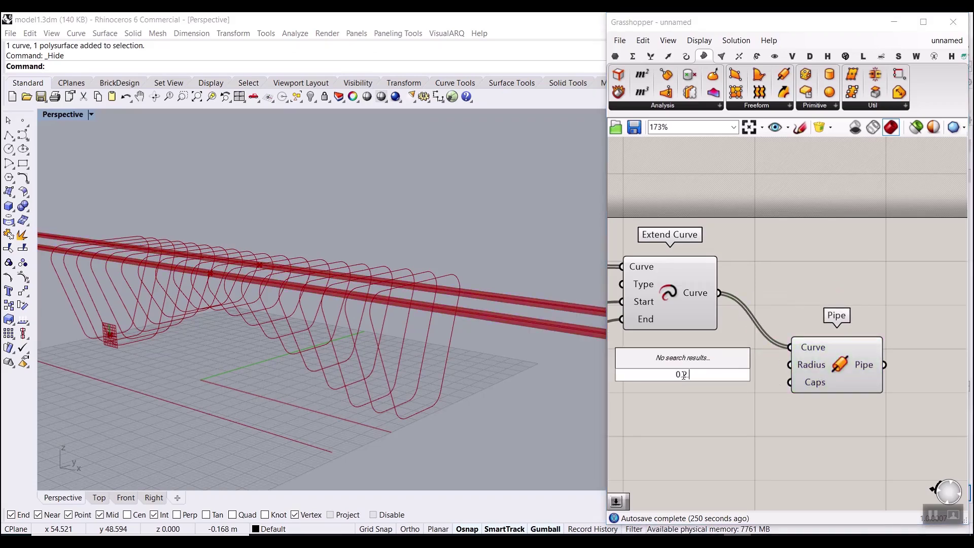
text(..1.25)
key(Return)
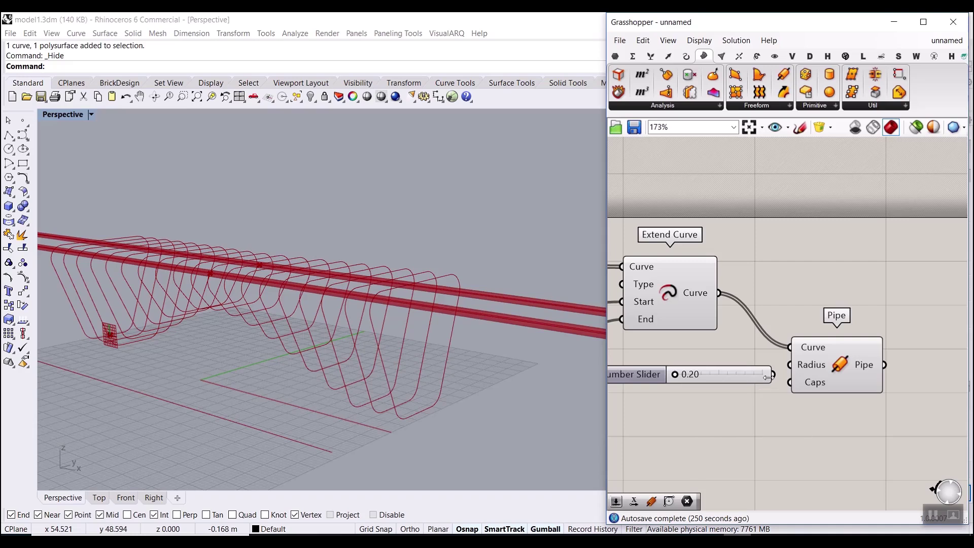
drag(779, 374, 789, 365)
drag(679, 377, 714, 377)
Step: Examine from several angles how the two pipes pass through the section curves
scroll(459, 295, down, 4)
right_drag(458, 295, 436, 287)
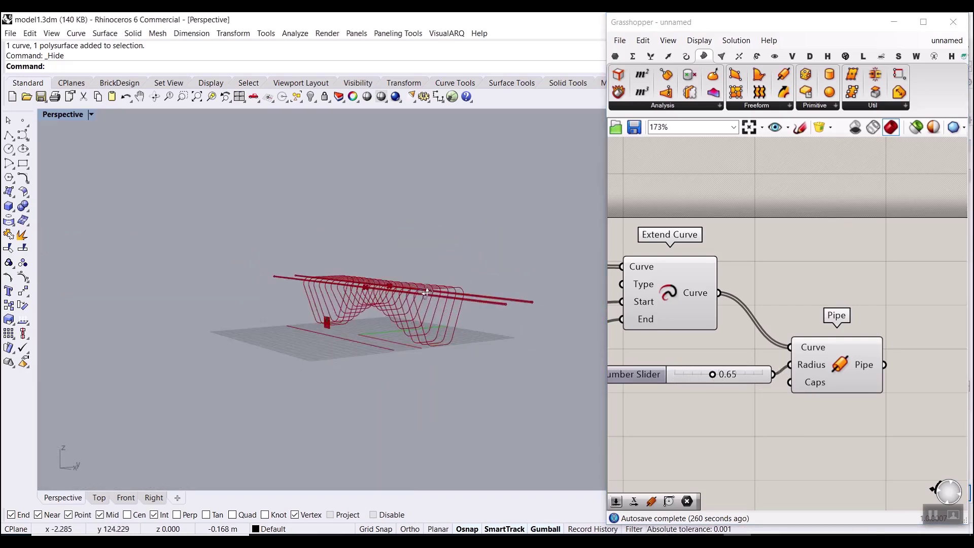
scroll(391, 310, up, 6)
right_drag(312, 323, 440, 348)
scroll(441, 350, down, 4)
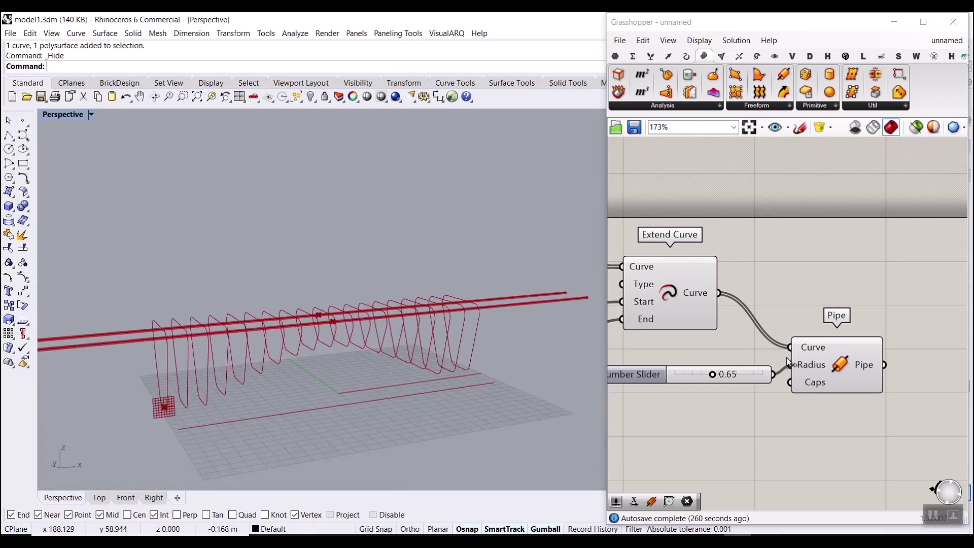
scroll(788, 363, down, 5)
scroll(795, 371, up, 3)
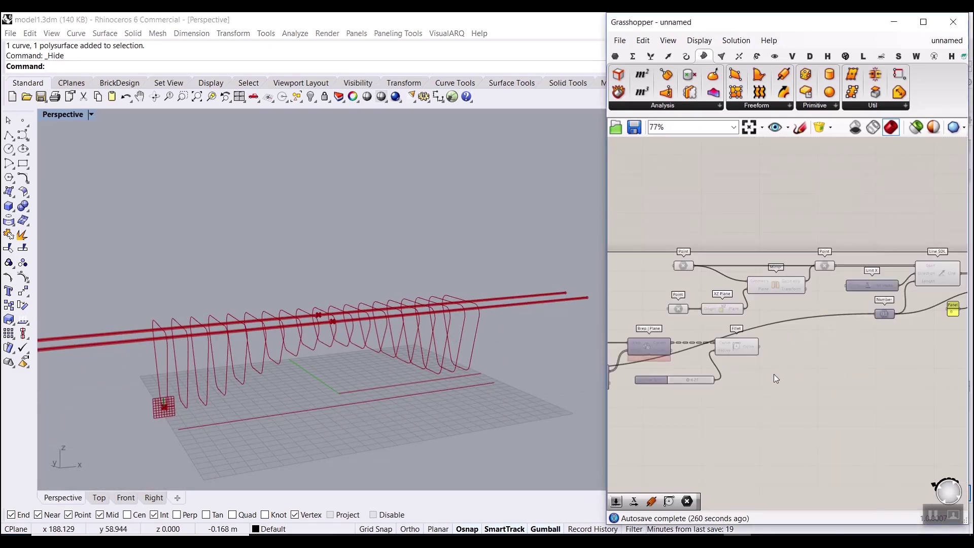
right_drag(404, 342, 278, 336)
scroll(376, 336, up, 3)
right_drag(376, 336, 354, 295)
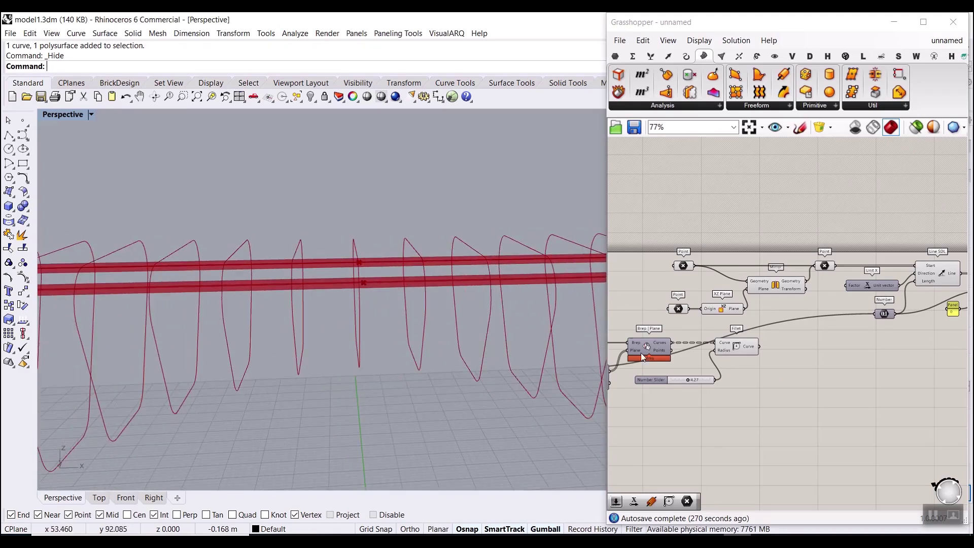
Step: Duplicate the Brep | Plane component beside Pipe and connect the Pipe output to the copy's Brep input
scroll(641, 352, up, 5)
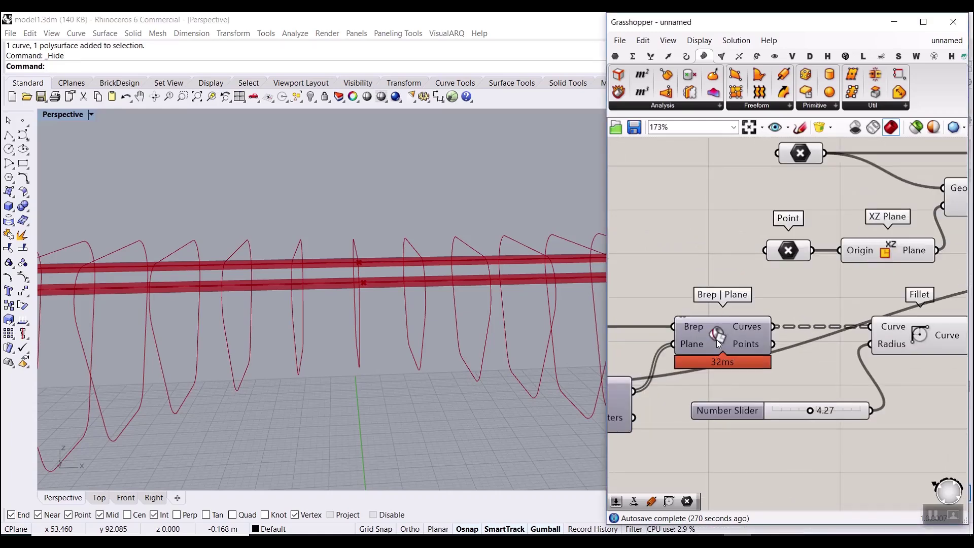
click(719, 335)
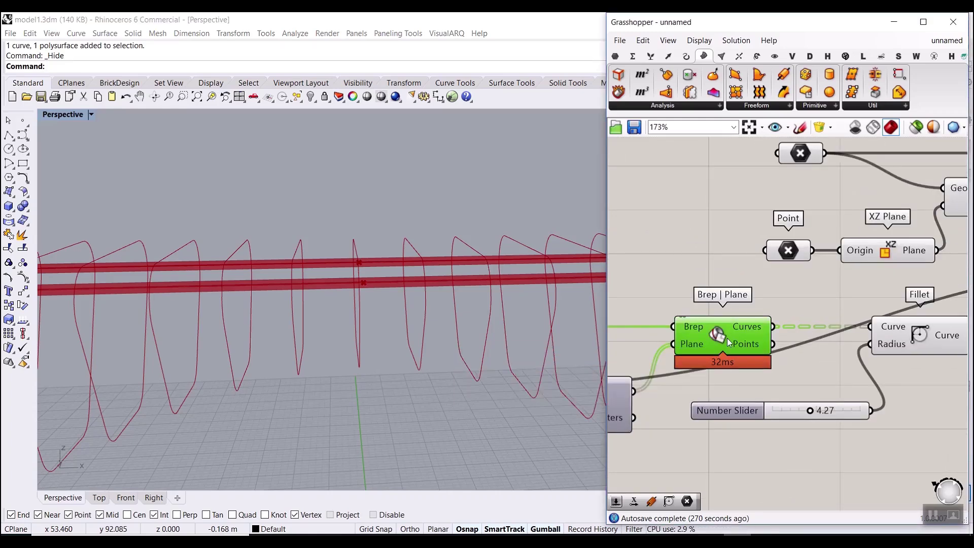
scroll(717, 339, down, 8)
right_drag(708, 343, 923, 355)
scroll(923, 355, up, 6)
click(914, 304)
right_drag(913, 307, 836, 295)
scroll(836, 294, up, 2)
shift+drag(814, 272, 836, 339)
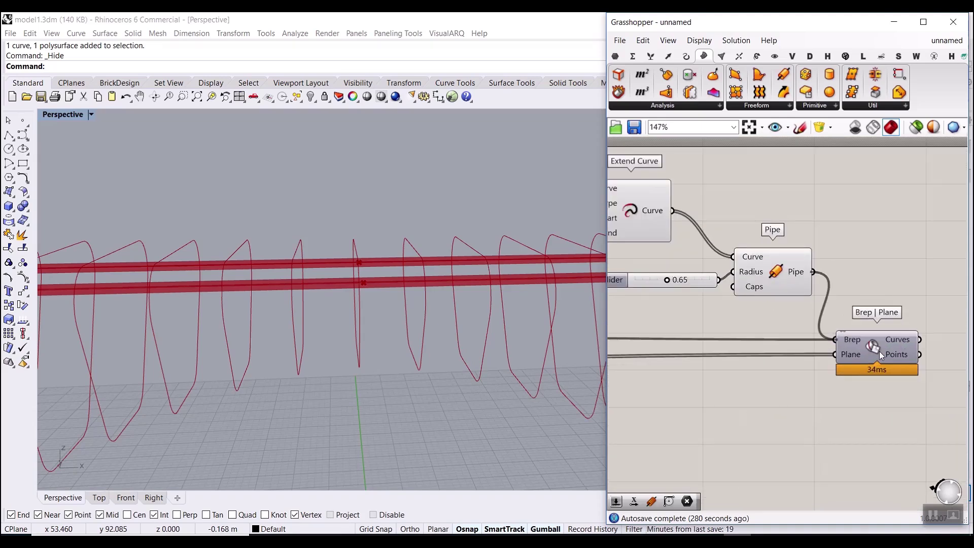
Step: Turn on the preview of the copied Brep | Plane component and turn off the preview of Pipe
right_click(868, 343)
click(807, 408)
right_drag(581, 357, 304, 297)
right_click(781, 263)
click(809, 285)
Step: Turn off the previews of the Extend Curve and Line SDL components
right_drag(714, 272, 794, 298)
right_click(741, 242)
click(763, 255)
right_drag(764, 255, 863, 299)
scroll(771, 255, down, 5)
drag(879, 212, 686, 298)
right_click(734, 203)
click(765, 221)
click(763, 216)
Step: Set the pipe radius slider to 0.78 and inspect the rod holes in the sections
right_drag(459, 307, 561, 325)
scroll(473, 345, down, 5)
right_drag(473, 345, 545, 350)
scroll(477, 342, up, 6)
scroll(812, 299, up, 5)
scroll(848, 287, up, 4)
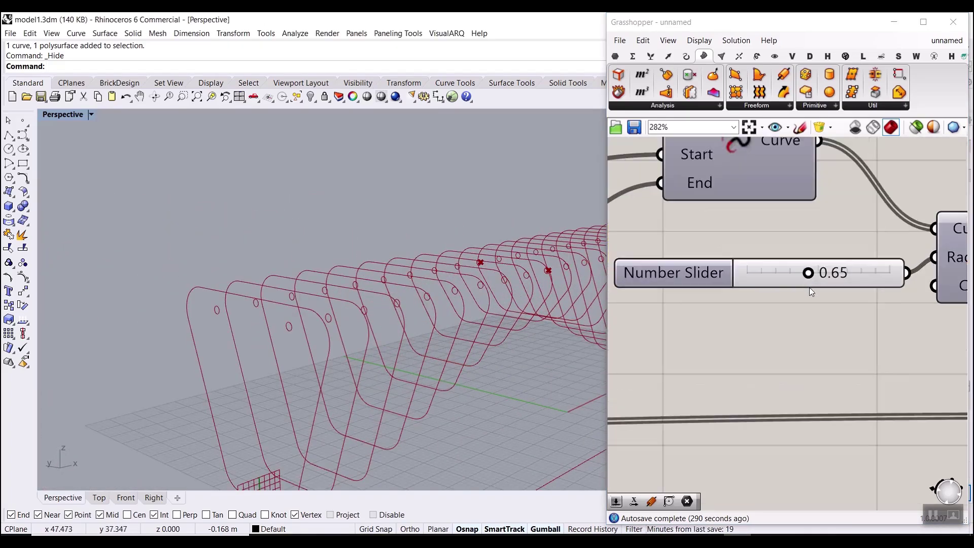
drag(808, 273, 826, 273)
right_drag(406, 335, 284, 330)
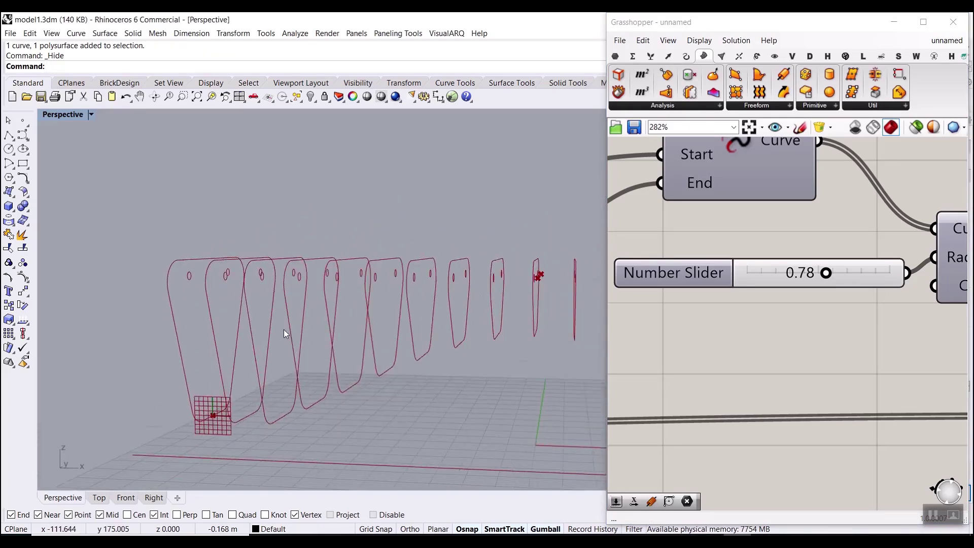
scroll(284, 330, down, 5)
right_drag(321, 370, 380, 421)
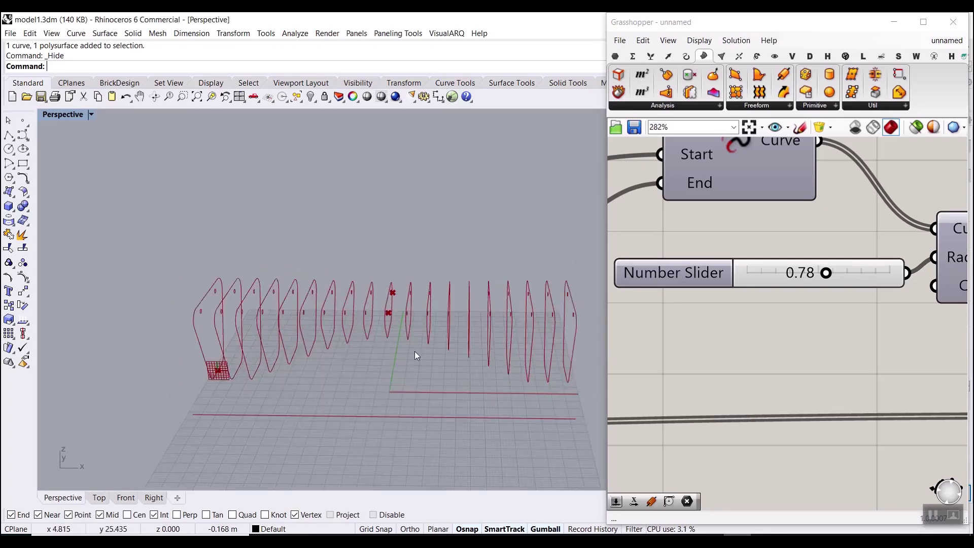
right_drag(425, 344, 424, 322)
Step: Add a Curve parameter, connect the Fillet's Curve output to it, and place it below the copied Brep | Plane
scroll(762, 344, down, 5)
right_drag(793, 342, 891, 339)
scroll(890, 339, down, 6)
scroll(674, 335, up, 6)
right_drag(674, 335, 696, 354)
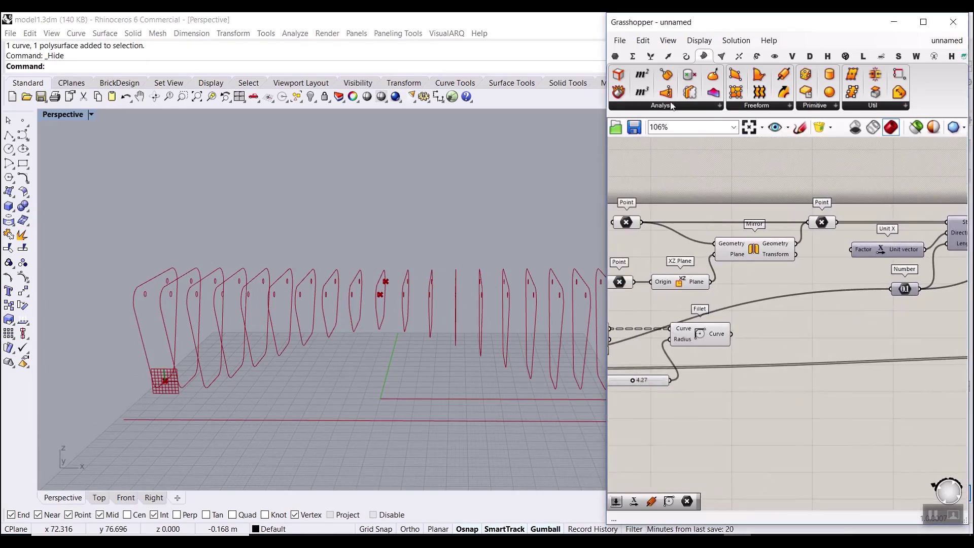
click(621, 58)
click(660, 78)
scroll(740, 360, up, 3)
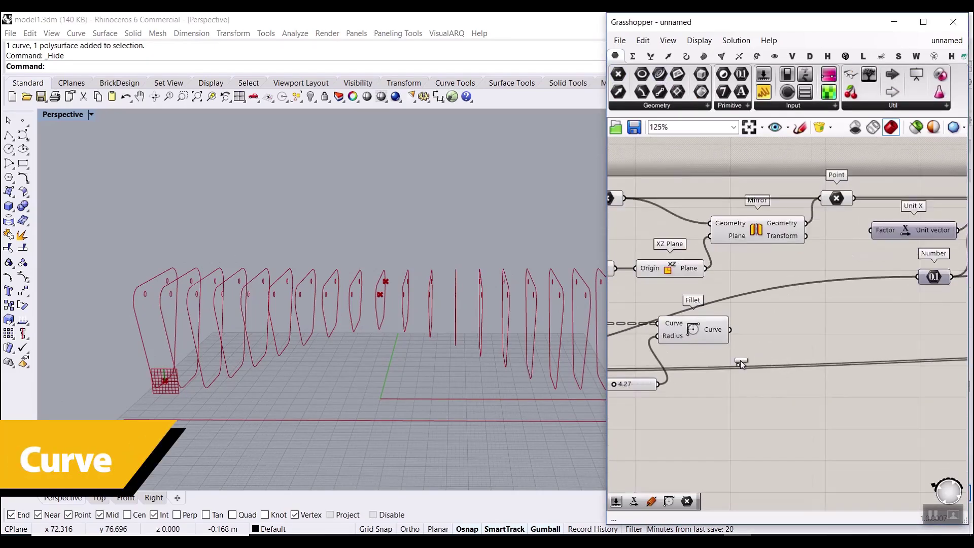
click(792, 326)
drag(761, 330, 765, 328)
drag(786, 327, 749, 304)
scroll(648, 372, down, 5)
scroll(859, 379, up, 4)
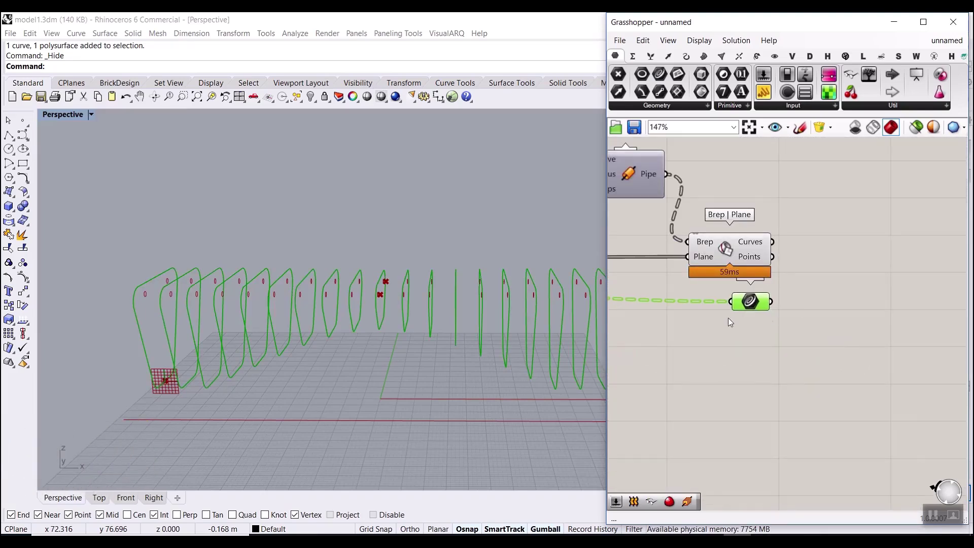
Step: Turn off the preview of the components showing construction points and a plane, and inspect the section curves with the rod holes
scroll(854, 328, down, 10)
drag(846, 340, 758, 299)
right_click(802, 268)
click(835, 282)
click(829, 265)
scroll(811, 295, up, 5)
scroll(777, 301, up, 5)
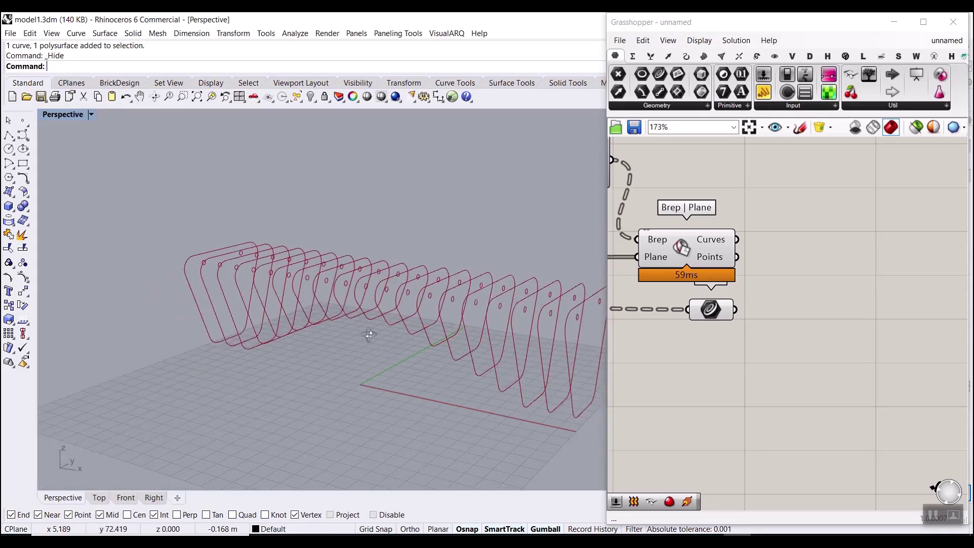
right_drag(370, 333, 370, 268)
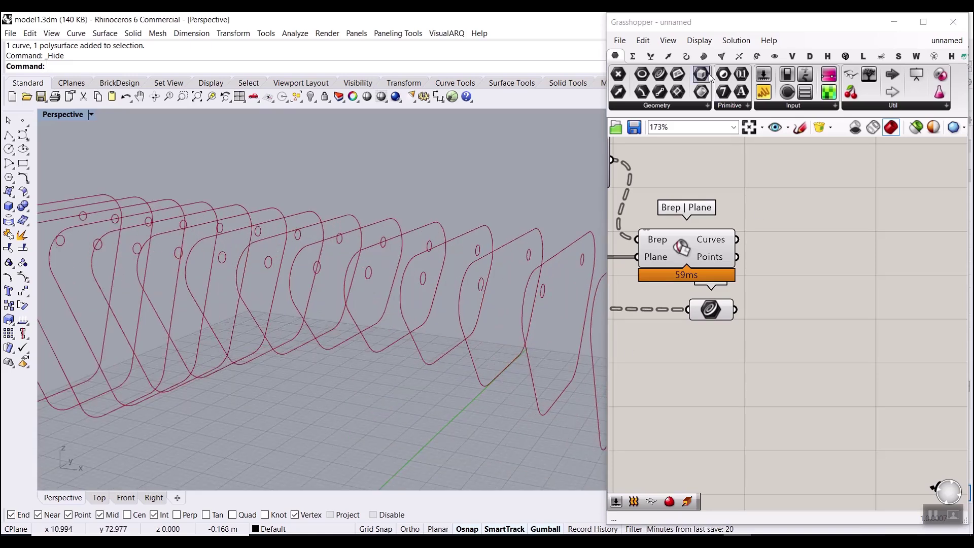
Step: Add a Boundary Surfaces component and connect both the Brep | Plane Curves output and the Curve parameter to its Edges input
click(702, 57)
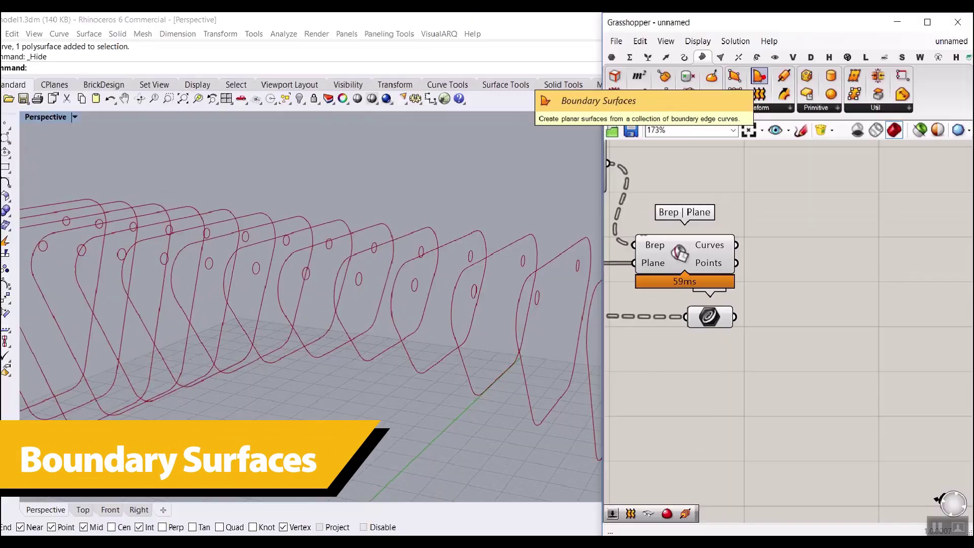
click(759, 76)
drag(830, 253, 802, 282)
scroll(762, 275, up, 2)
right_drag(416, 337, 454, 354)
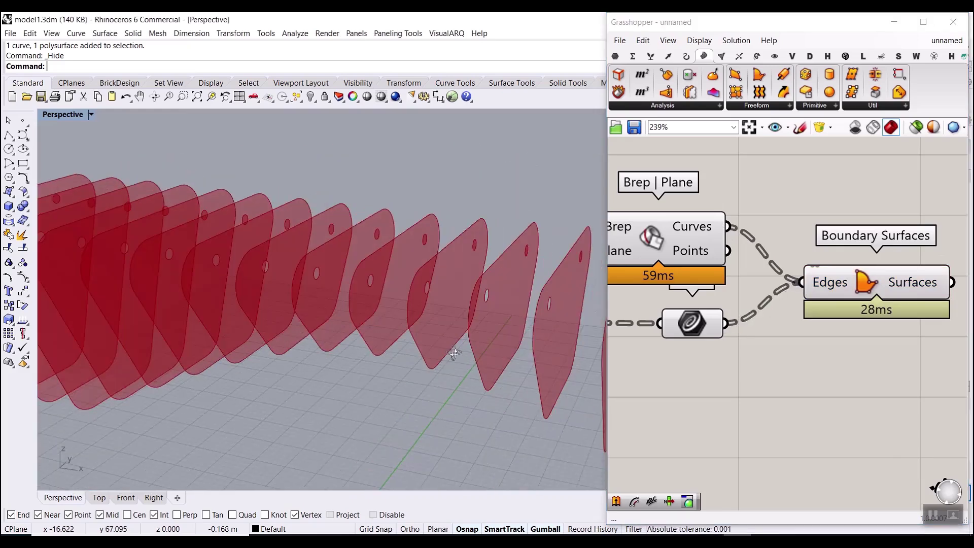
Step: Bake the boundary surfaces as a test to check the rod holes in a section, and undo the bake
right_click(906, 284)
click(913, 306)
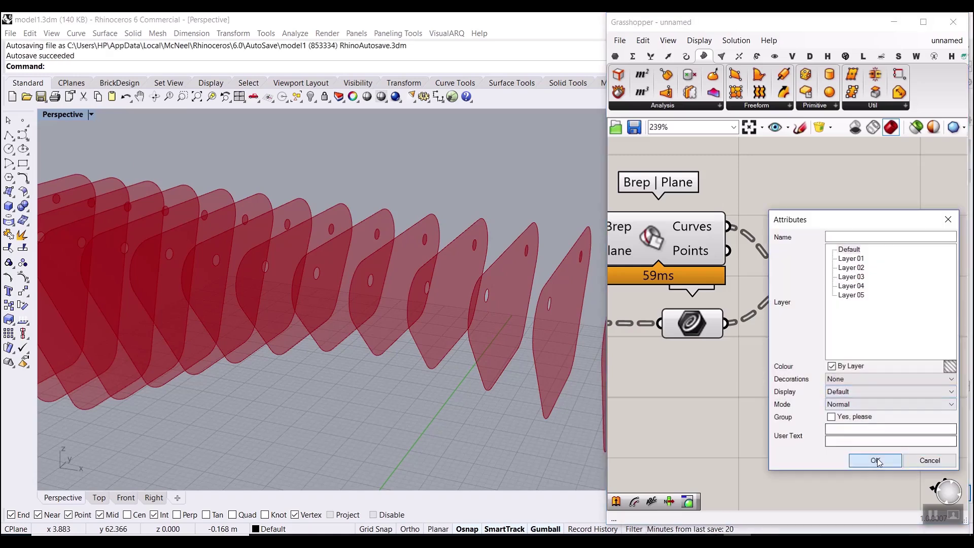
click(876, 460)
click(448, 282)
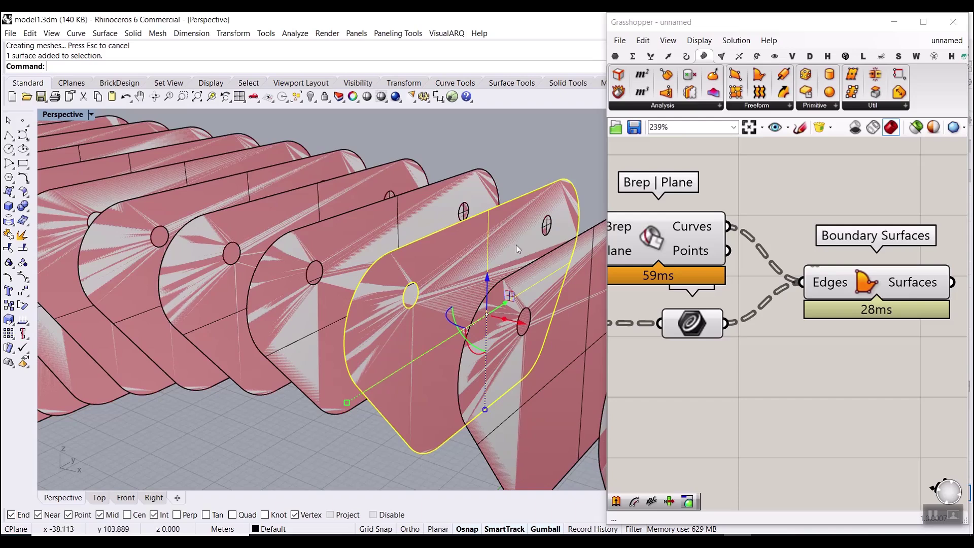
click(548, 227)
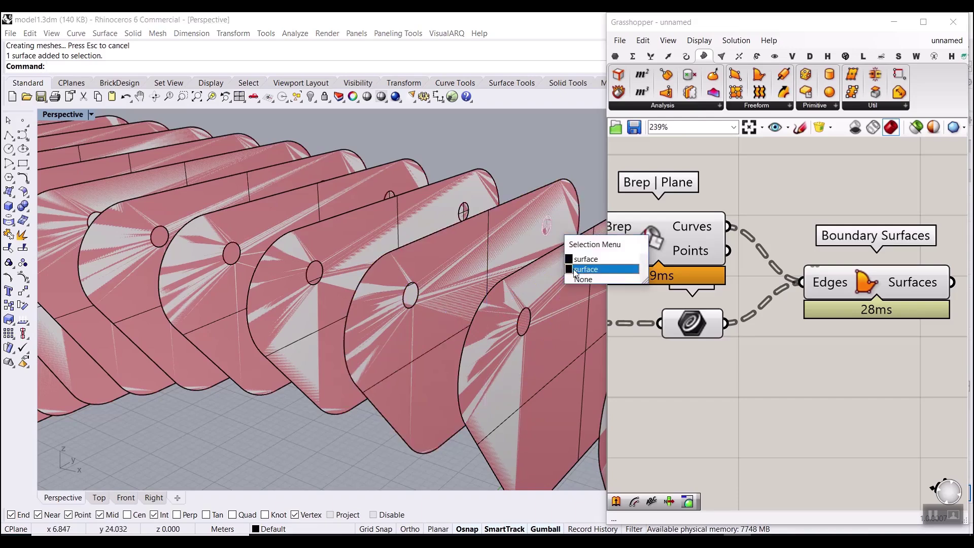
key(Escape)
key(ctrl+z)
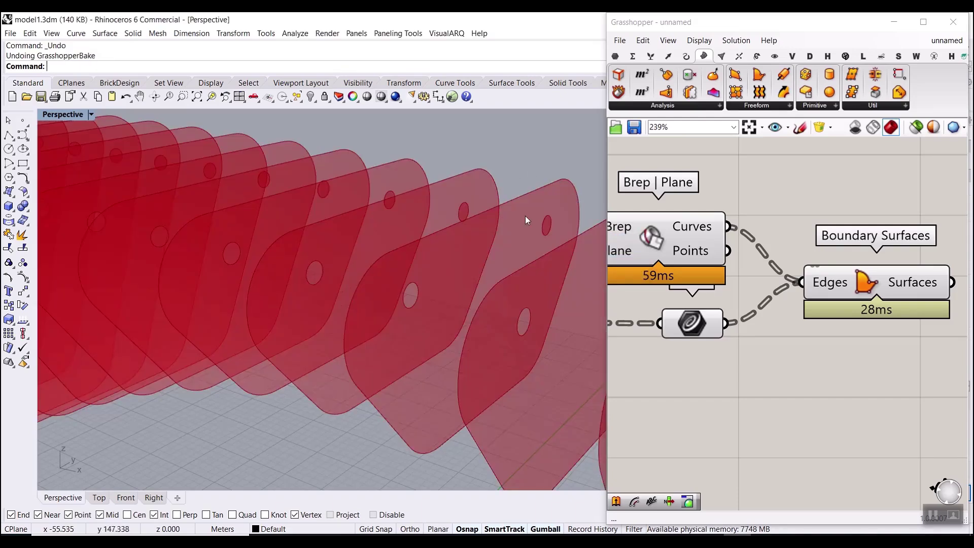
Step: Flatten the Edges input of the Boundary Surfaces component
scroll(837, 287, up, 2)
right_click(827, 283)
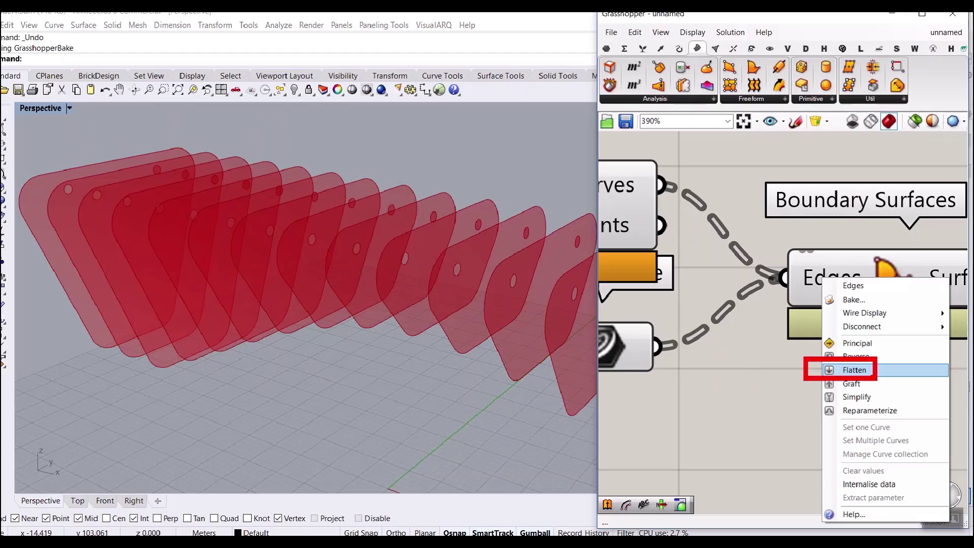
click(818, 263)
right_click(819, 278)
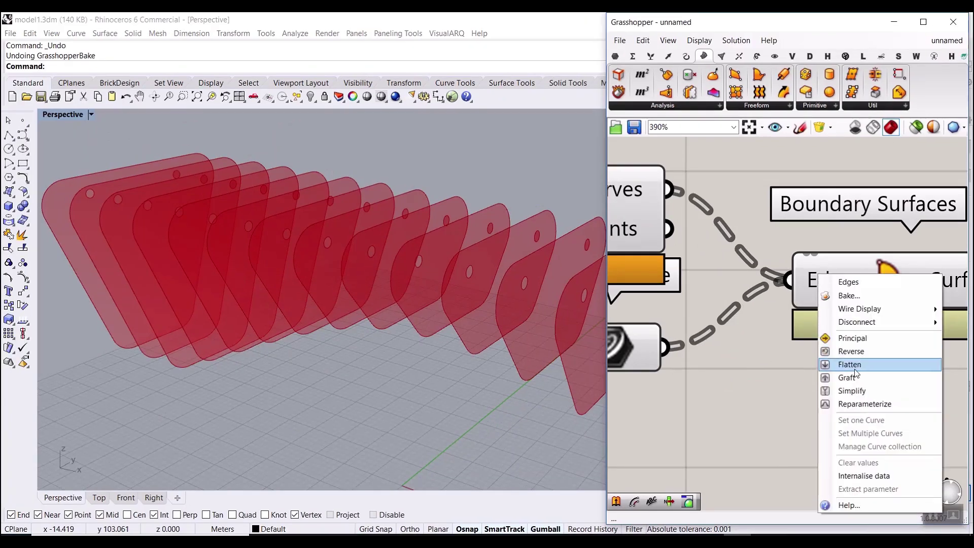
Step: Flatten the Edges input of Boundary Surfaces and turn off the preview of the Brep | Plane and Curve components feeding it
click(850, 363)
scroll(824, 324, down, 5)
drag(804, 358, 710, 263)
click(784, 234)
click(778, 234)
right_drag(509, 268, 489, 270)
Step: Bake the Surfaces output of Boundary Surfaces with the default attributes and inspect the baked panels
right_click(862, 314)
right_click(862, 314)
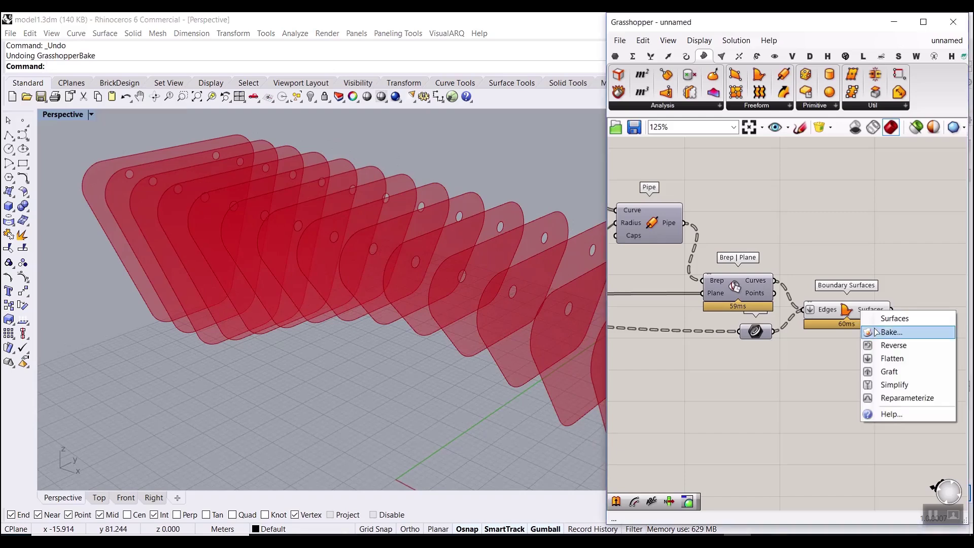
click(880, 328)
click(881, 446)
right_drag(384, 343, 470, 407)
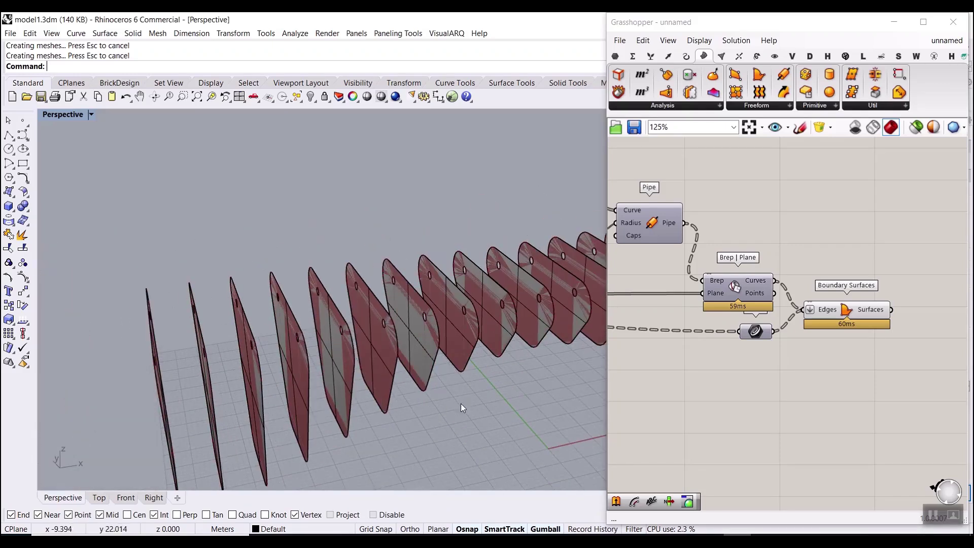
Step: Undo the bake of the boundary surfaces
key(ctrl+z)
mouse_move(458, 352)
right_down()
mouse_move(388, 330)
mouse_move(369, 362)
right_up()
scroll(370, 358, down, 2)
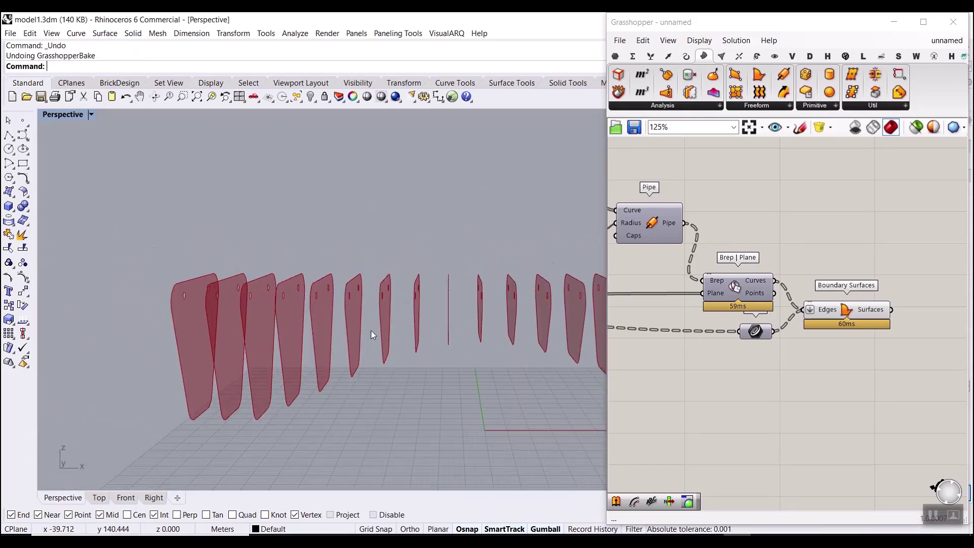
Step: Add a Move component beside Boundary Surfaces and connect the Surfaces output to its Geometry input
scroll(370, 331, up, 4)
right_drag(926, 345, 798, 337)
scroll(823, 334, up, 1)
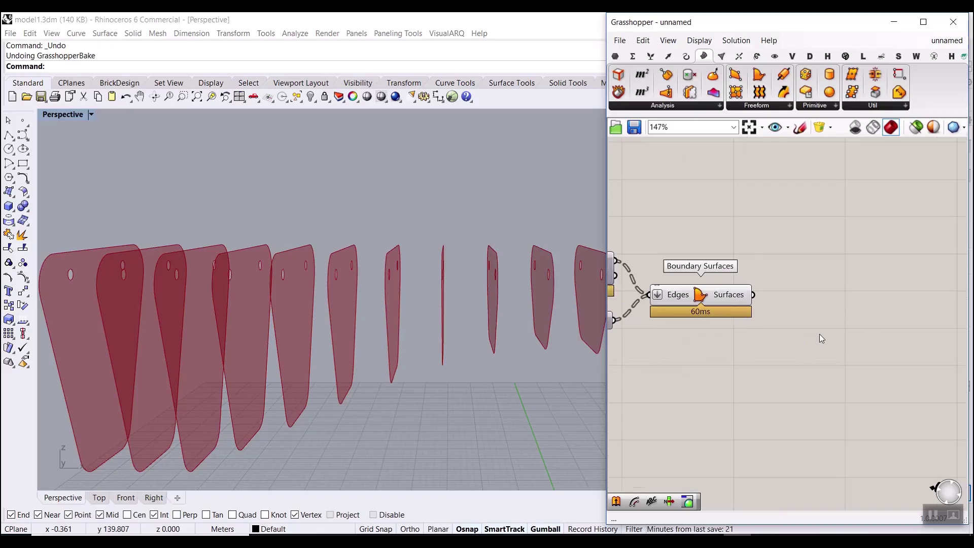
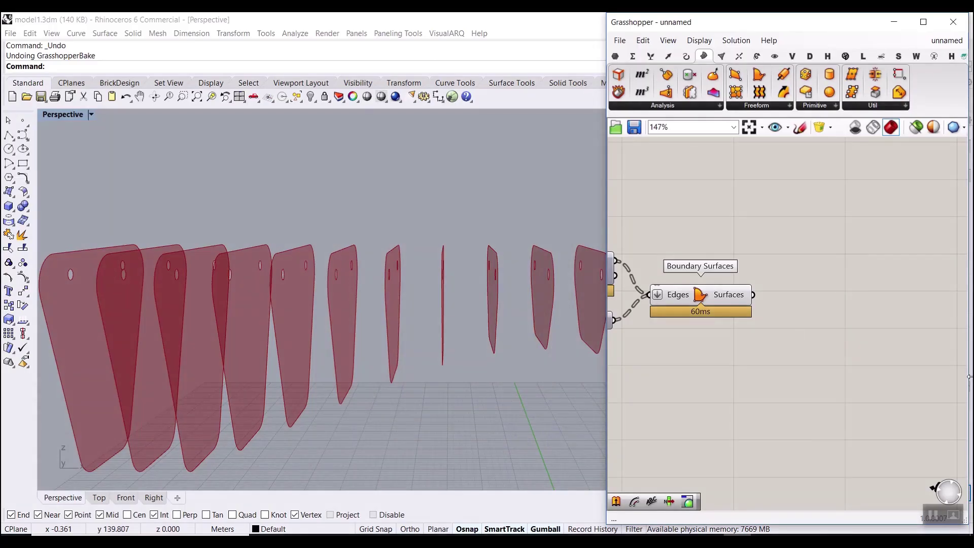
scroll(829, 313, up, 3)
double_click(834, 320)
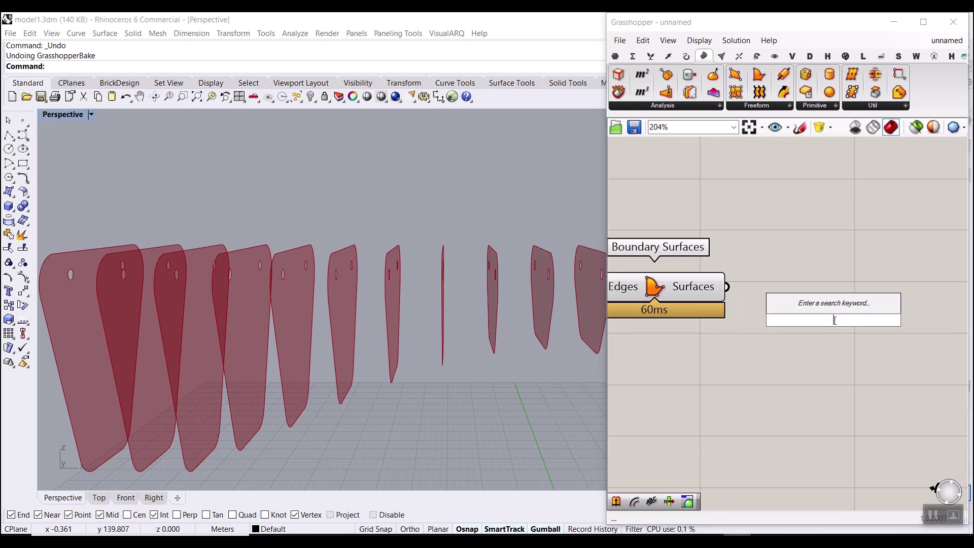
text(move)
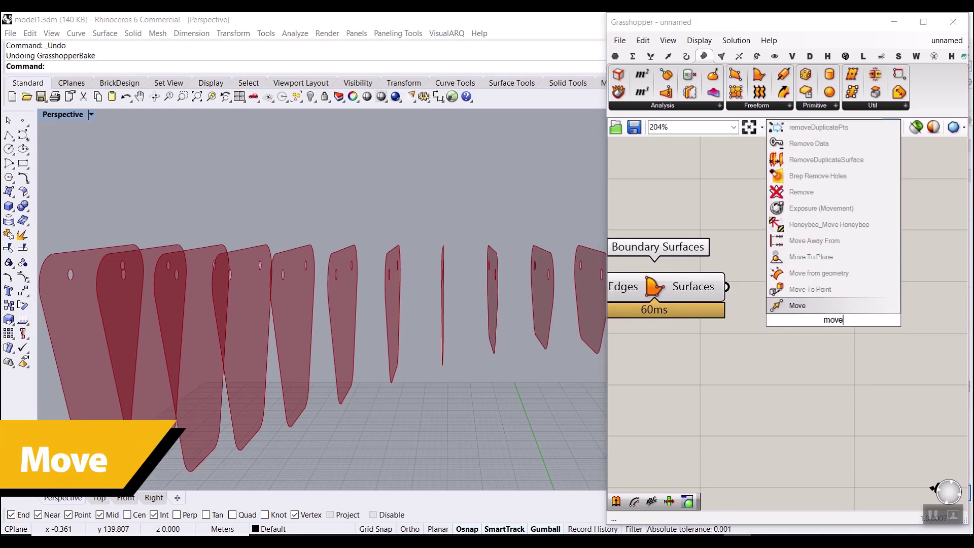
click(815, 306)
drag(730, 288, 755, 309)
right_drag(774, 338, 771, 275)
drag(788, 269, 860, 309)
Step: Add a Unit X vector component and connect its Unit vector output to the Motion input of Move
click(742, 333)
double_click(741, 333)
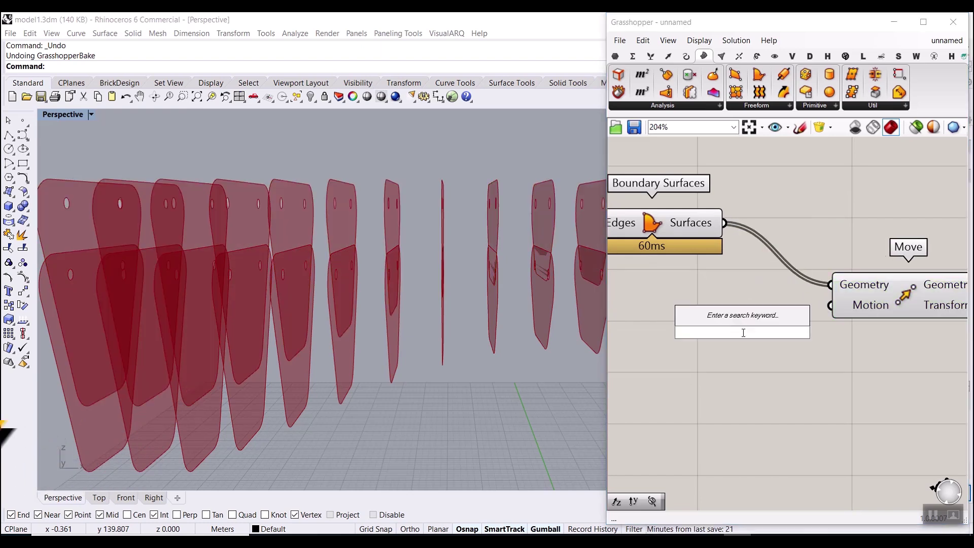
text(unit x)
click(718, 285)
drag(812, 332, 832, 306)
Step: Create a number slider with the value 2.2 and connect it to the Factor input of Unit X
scroll(836, 312, down, 2)
click(892, 251)
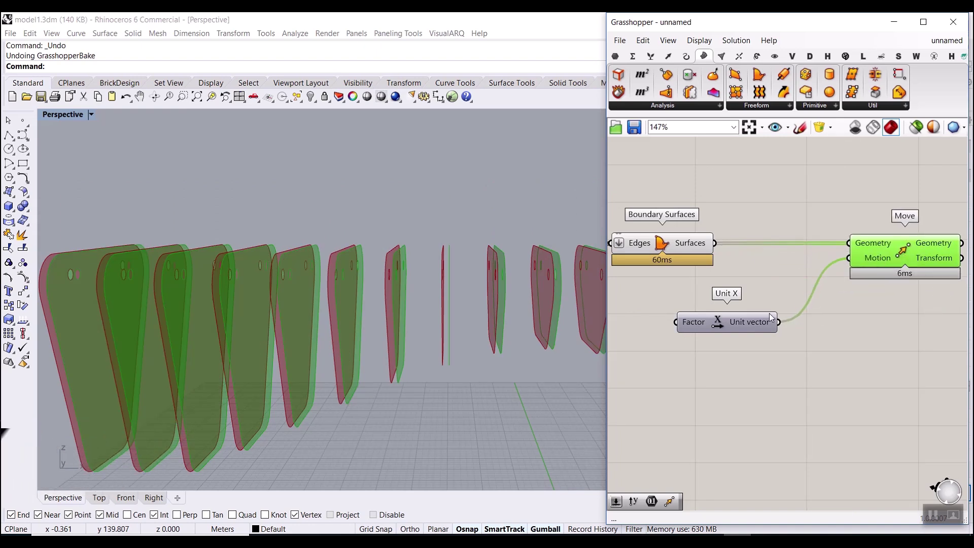
click(770, 317)
scroll(708, 343, up, 4)
double_click(715, 354)
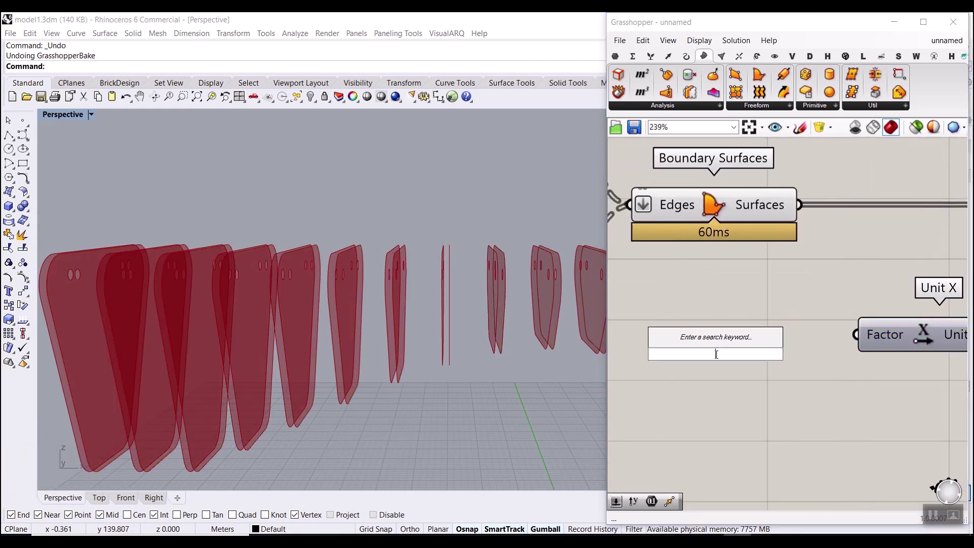
text(2.2)
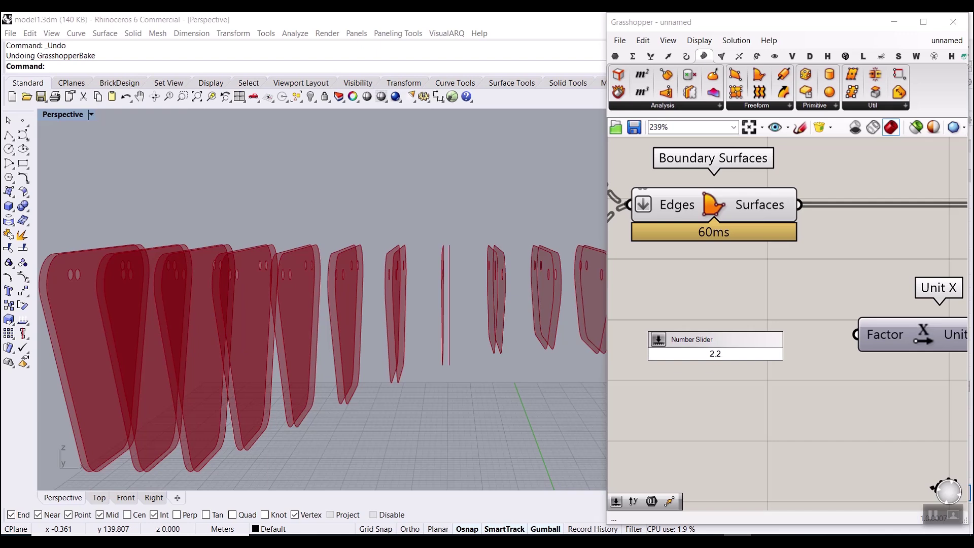
key(Return)
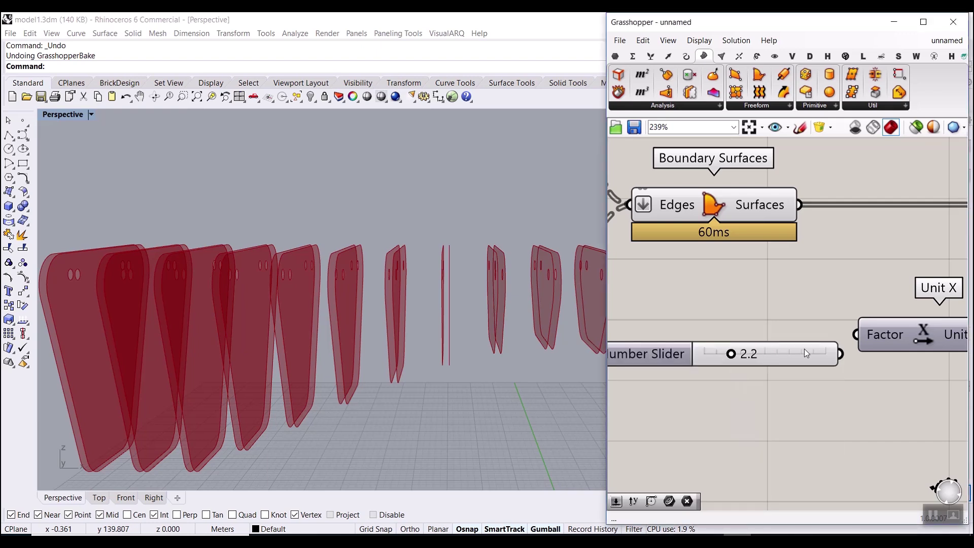
drag(842, 355, 857, 335)
Step: Set the expression x/2 on the Motion input of the Move component
scroll(812, 311, down, 3)
scroll(869, 239, up, 4)
scroll(869, 240, up, 1)
right_click(869, 239)
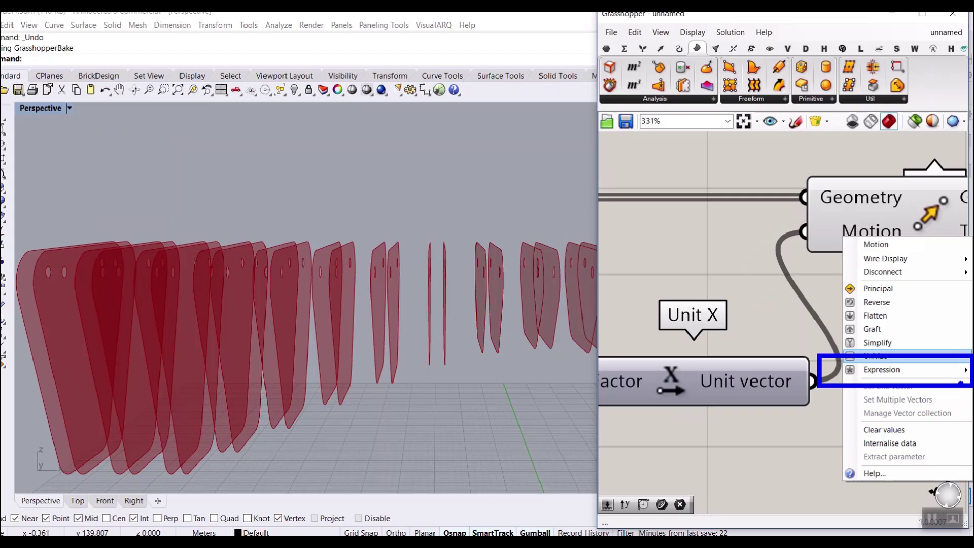
key(Escape)
right_click(847, 239)
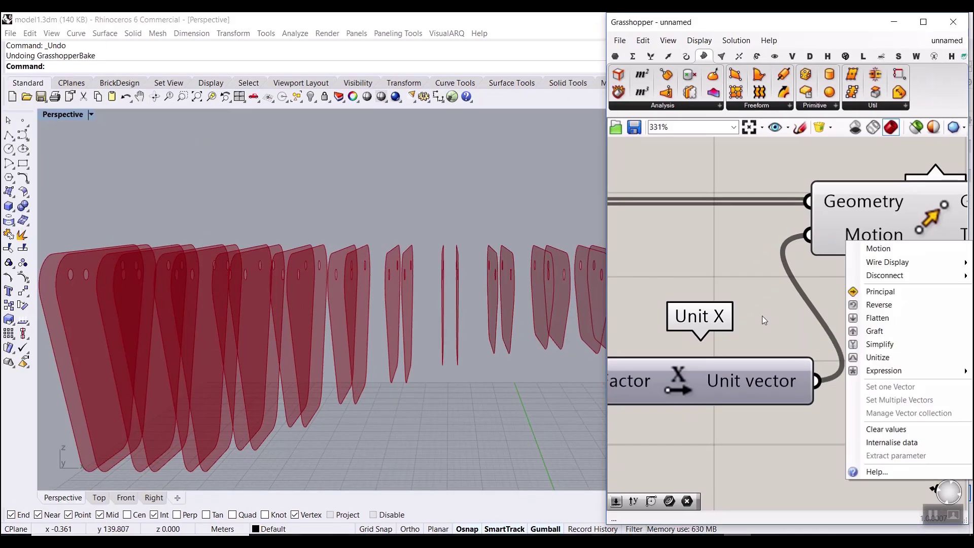
mouse_move(878, 371)
click(782, 385)
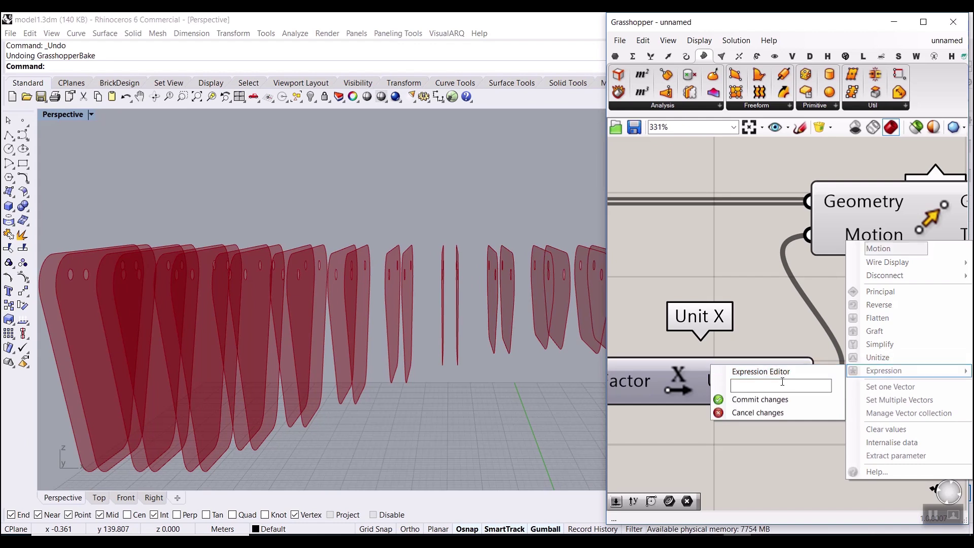
text(x/2)
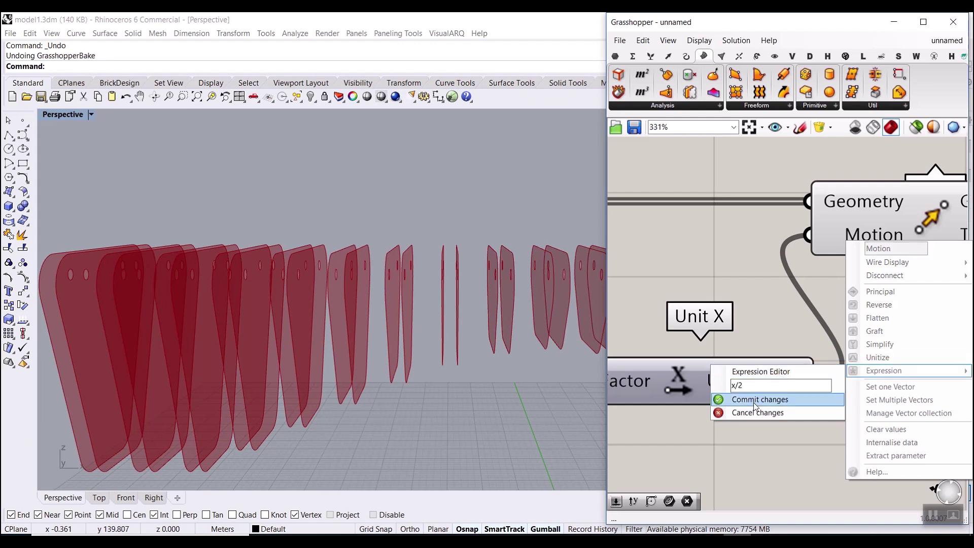
click(753, 400)
Step: Add an Extrude component, wiring the moved Geometry into Base and the Unit X vector into Direction
scroll(793, 294, down, 5)
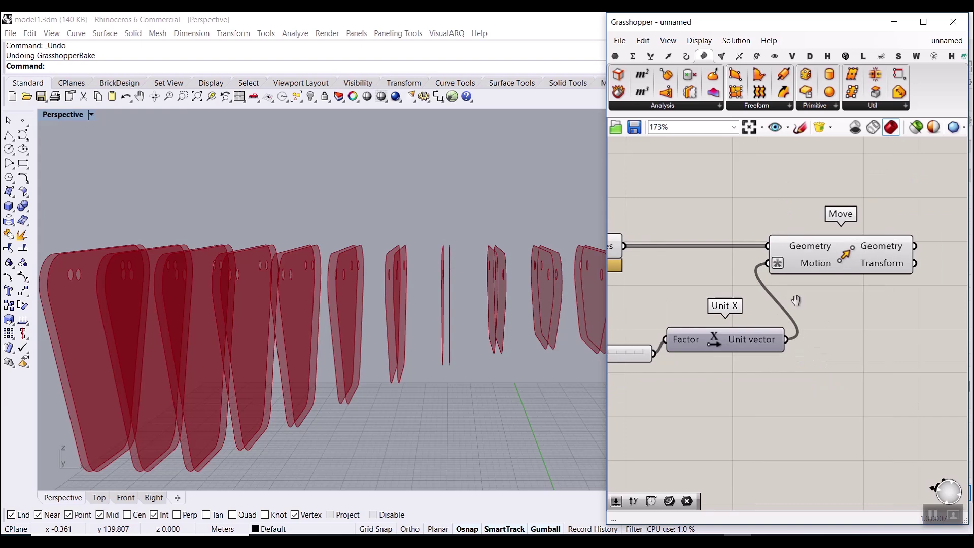
double_click(871, 324)
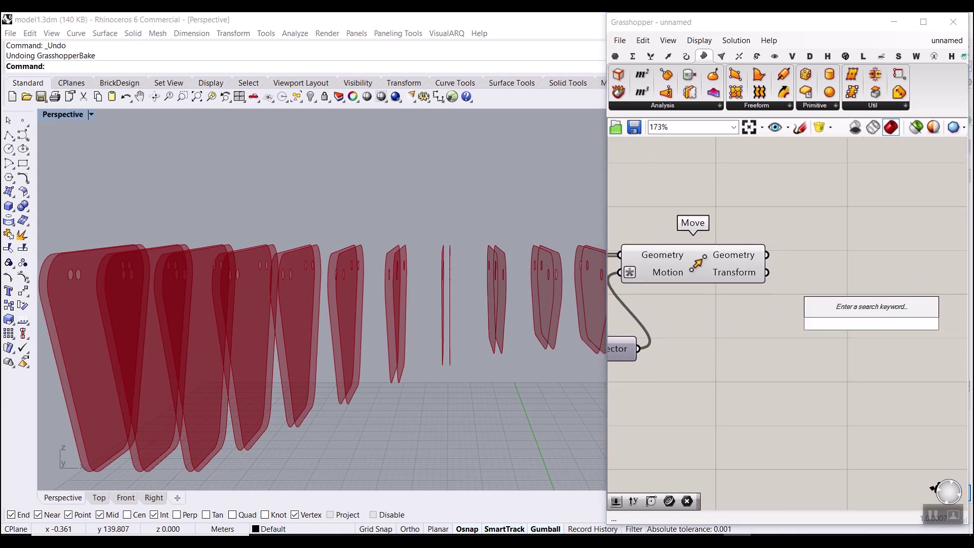
text(extrude)
key(Return)
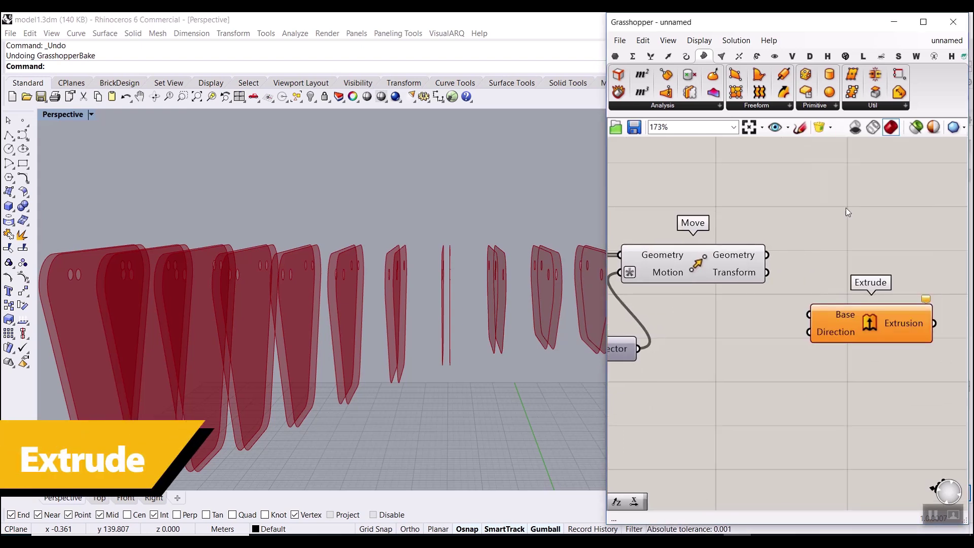
click(778, 103)
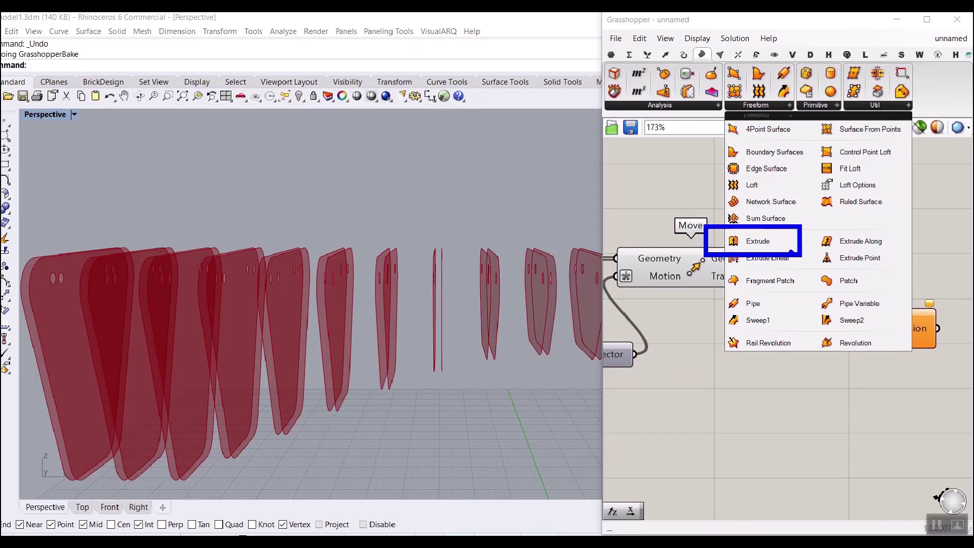
click(731, 100)
drag(767, 255, 809, 315)
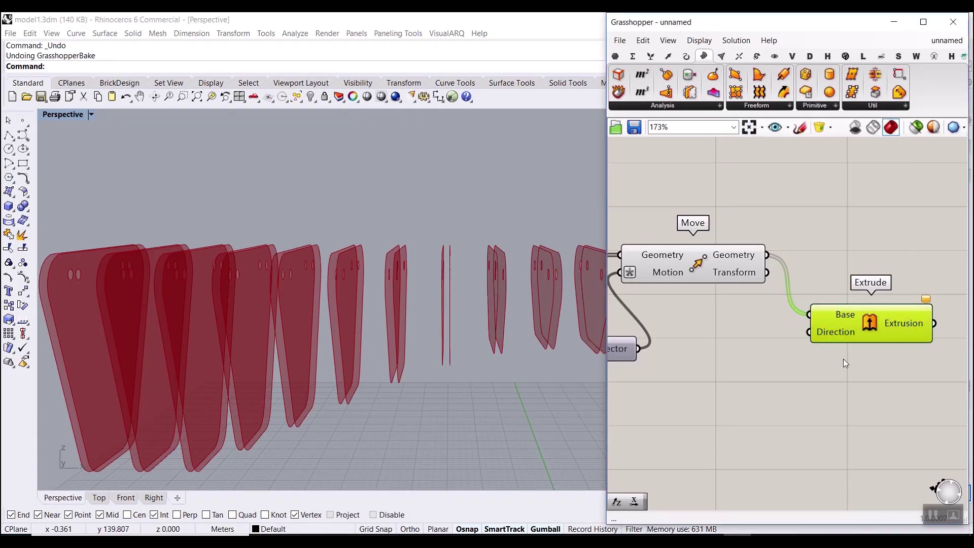
scroll(843, 358, down, 2)
drag(894, 306, 817, 285)
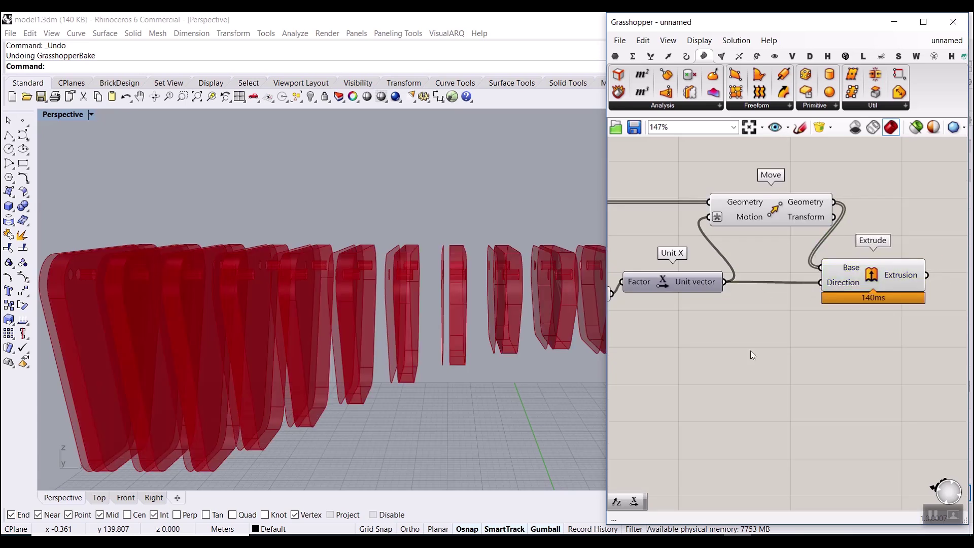
Step: Add a negating expression to the Direction input of Extrude so the panels extrude the opposite way
click(856, 291)
scroll(524, 278, up, 4)
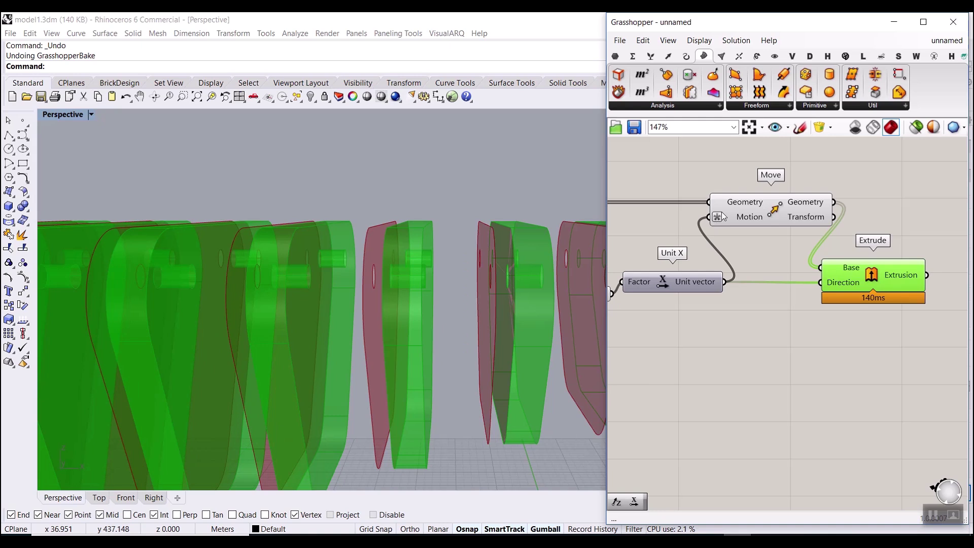
scroll(851, 291, up, 3)
right_click(832, 271)
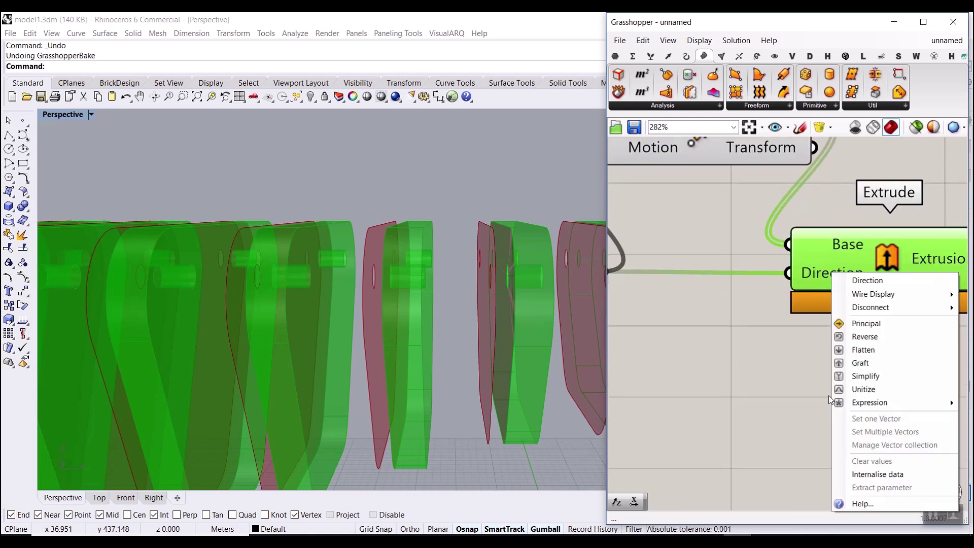
mouse_move(848, 405)
click(774, 415)
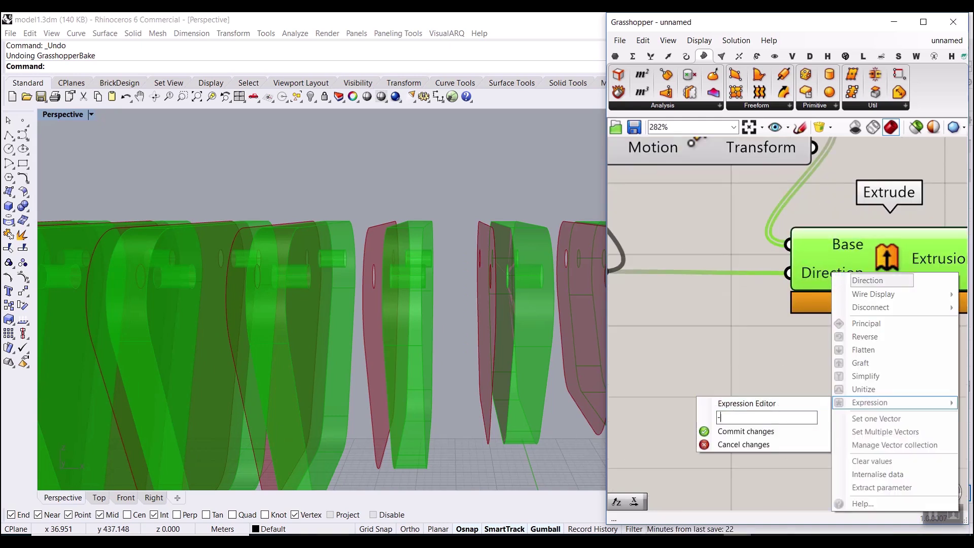
click(744, 432)
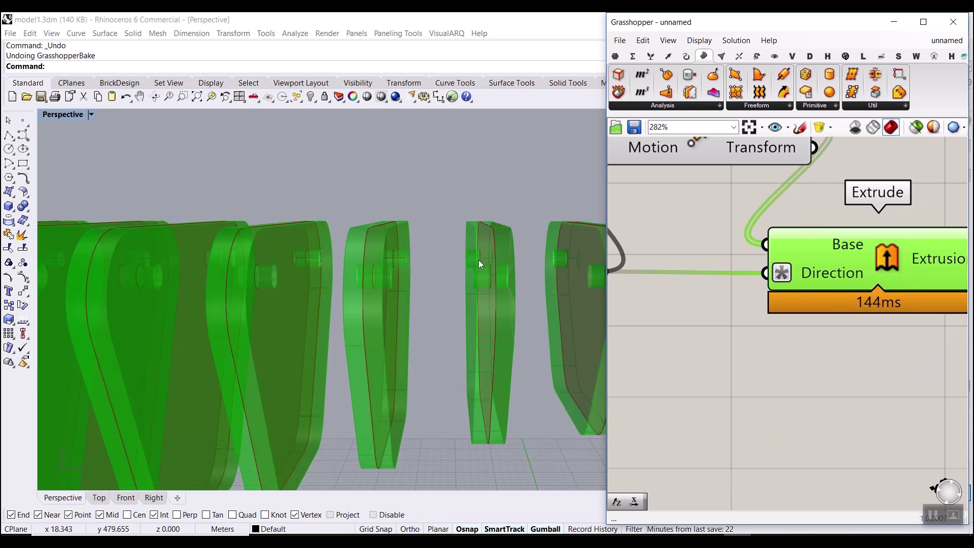
Step: Turn off the preview of the Boundary Surfaces and Move components, leaving the extruded panels shown
scroll(791, 337, down, 3)
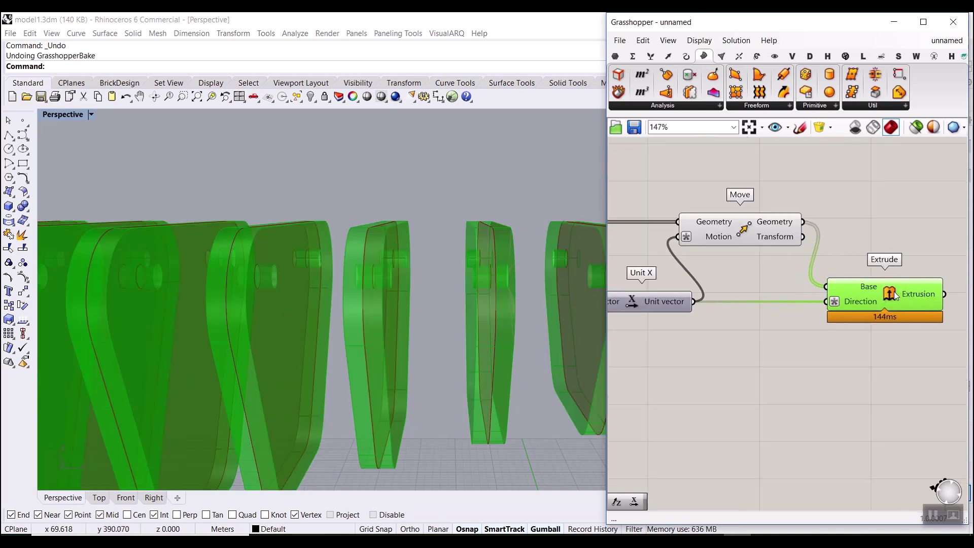
scroll(815, 286, down, 3)
click(668, 256)
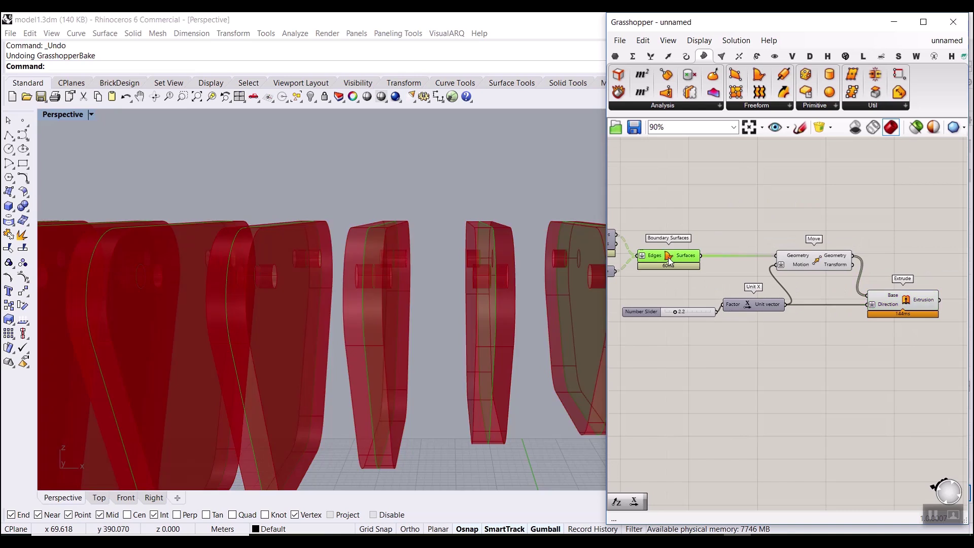
mouse_move(512, 274)
right_down()
mouse_move(439, 304)
mouse_move(522, 261)
mouse_move(521, 272)
right_up()
scroll(517, 276, down, 8)
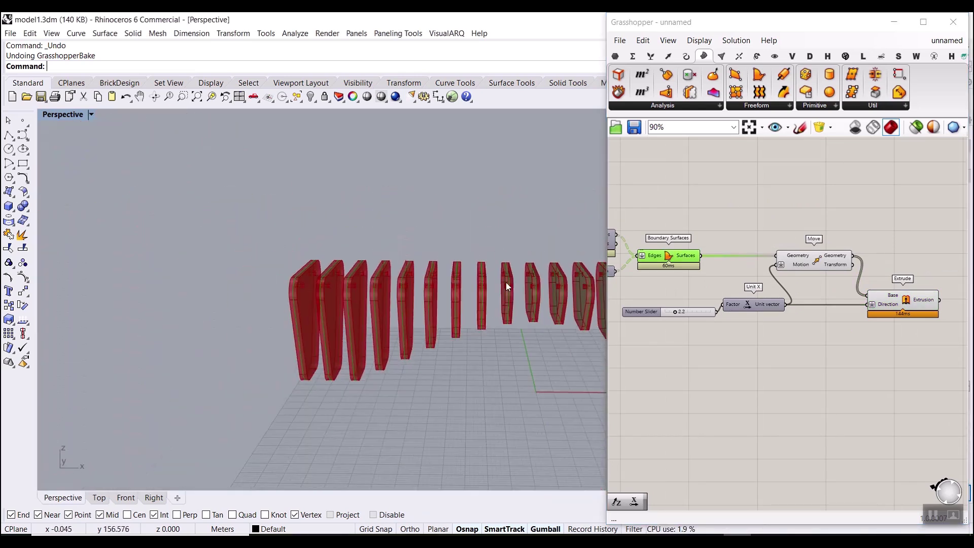
right_drag(368, 298, 386, 345)
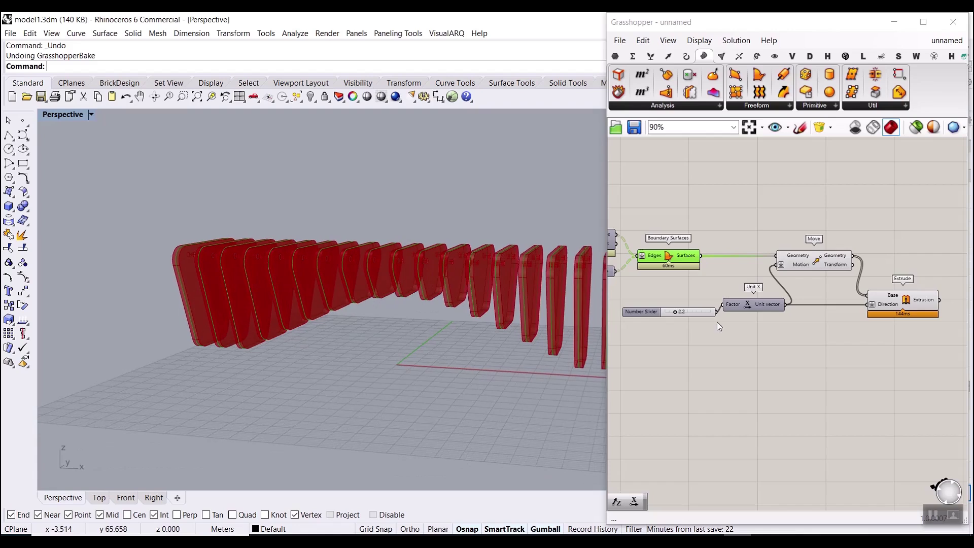
scroll(820, 303, down, 5)
scroll(820, 302, down, 3)
drag(816, 316, 686, 253)
right_click(741, 229)
click(759, 239)
click(786, 263)
Step: Bake the Extrude component's Extrusion output with the default attributes and inspect the solid panels
scroll(769, 313, up, 9)
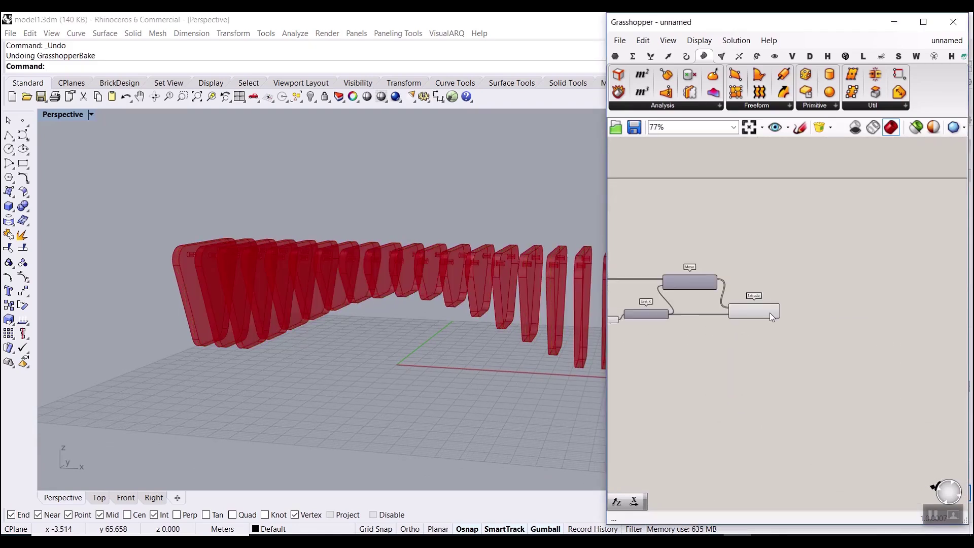
right_click(771, 315)
click(807, 360)
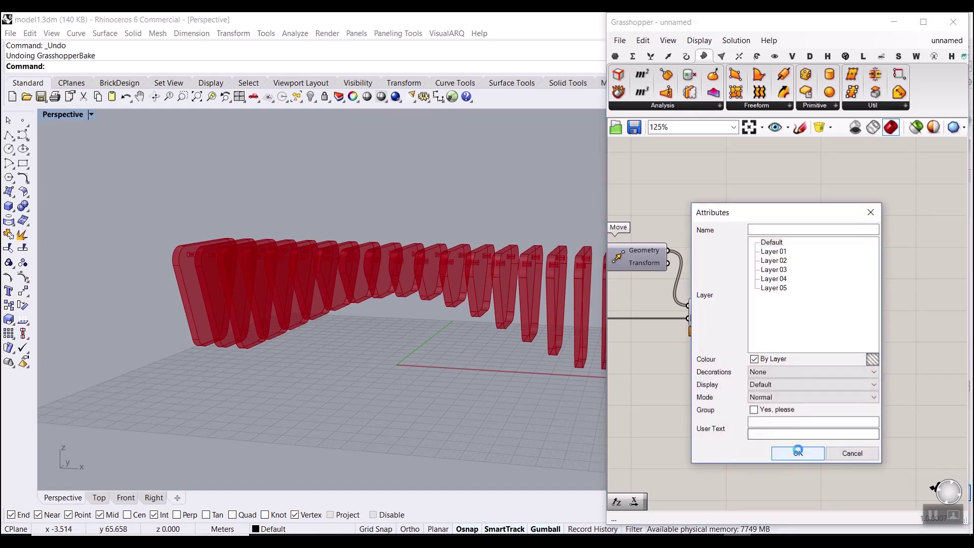
click(798, 449)
mouse_move(524, 308)
right_down()
mouse_move(401, 311)
mouse_move(528, 313)
mouse_move(516, 317)
right_up()
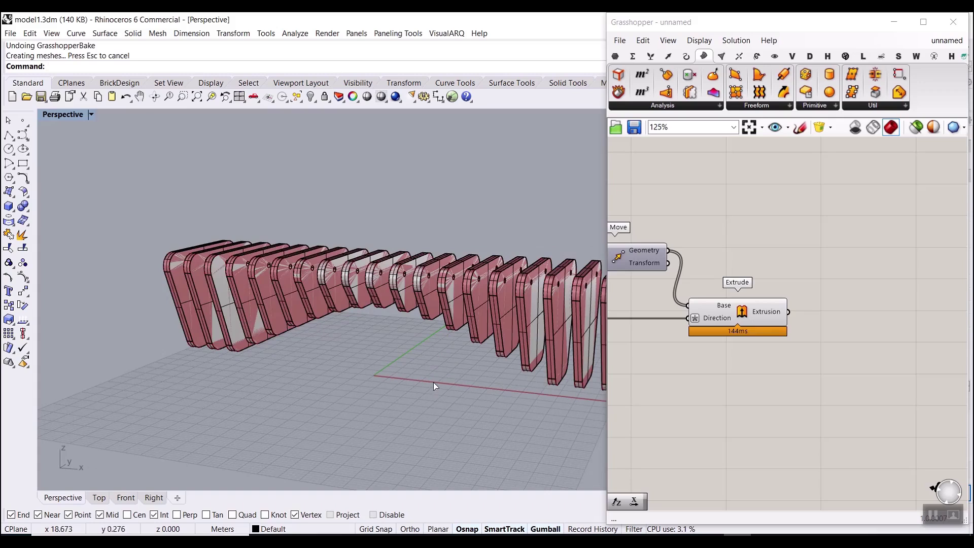
Step: Undo the bake of the extruded panels
key(ctrl+z)
scroll(431, 355, down, 5)
scroll(377, 327, up, 5)
scroll(376, 327, up, 2)
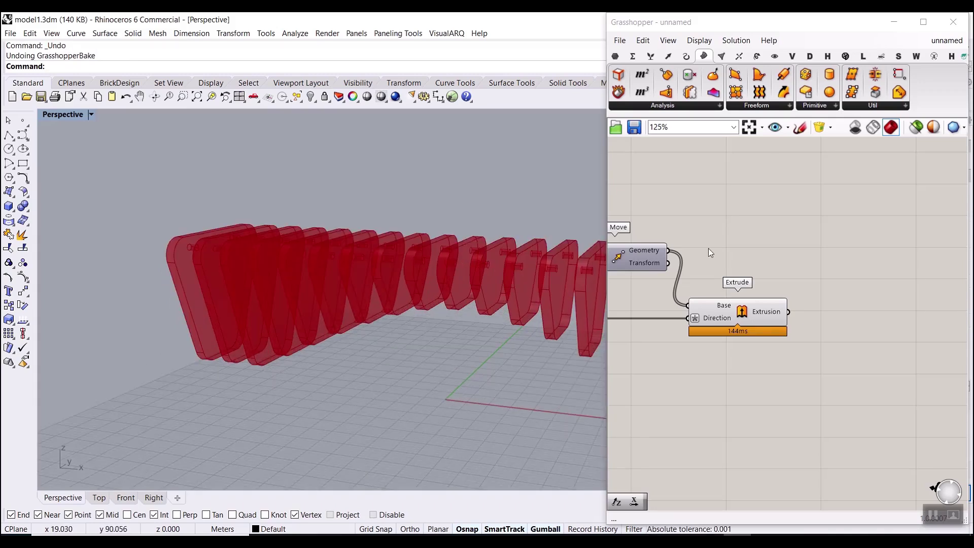
click(708, 248)
scroll(761, 269, down, 3)
right_drag(381, 300, 224, 298)
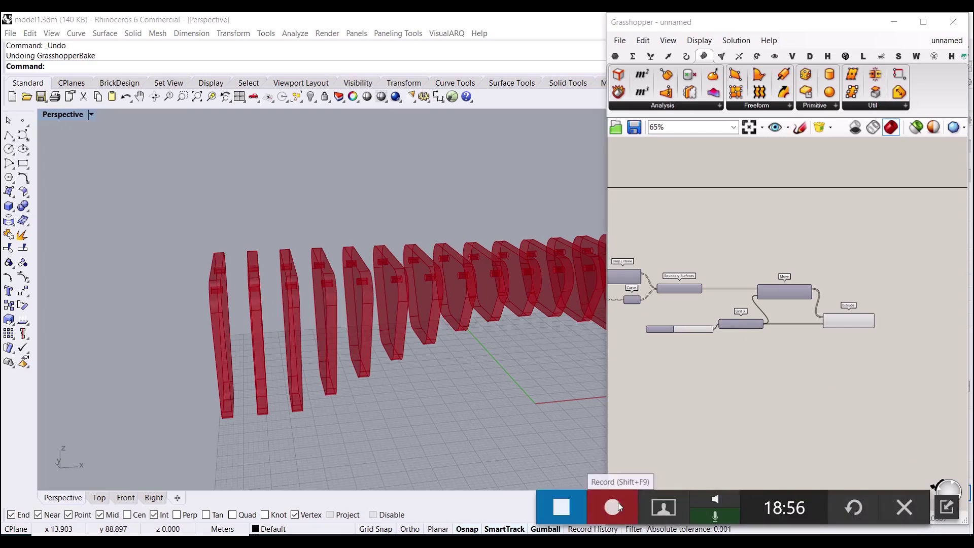
Step: Add a Split with Brep component to the canvas beside the Extrude component
scroll(848, 334, up, 4)
right_drag(369, 277, 335, 269)
right_drag(848, 324, 765, 300)
scroll(765, 300, down, 1)
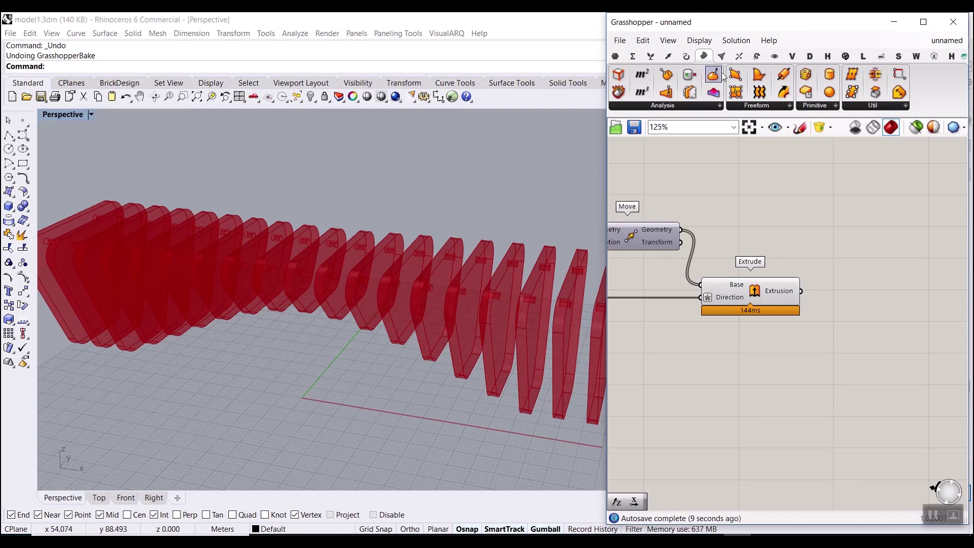
click(739, 57)
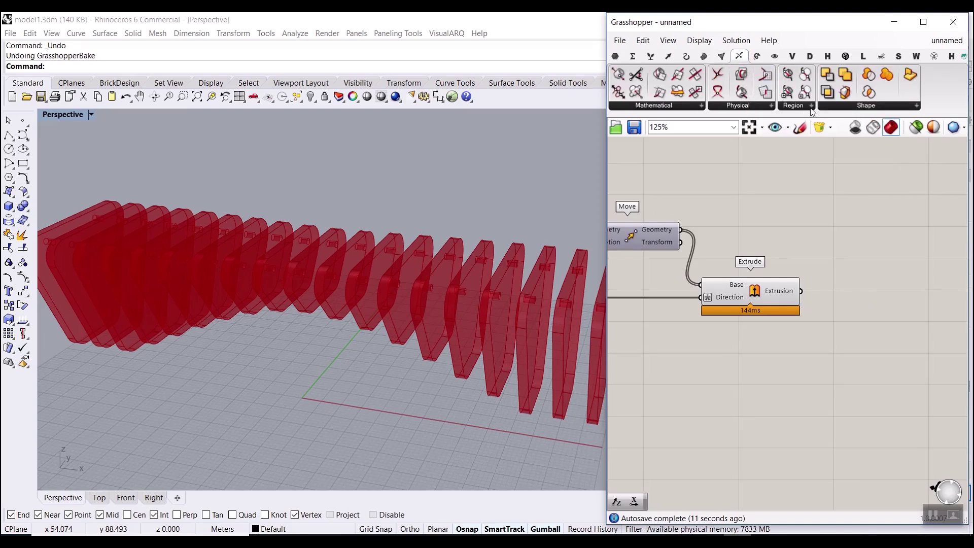
click(795, 106)
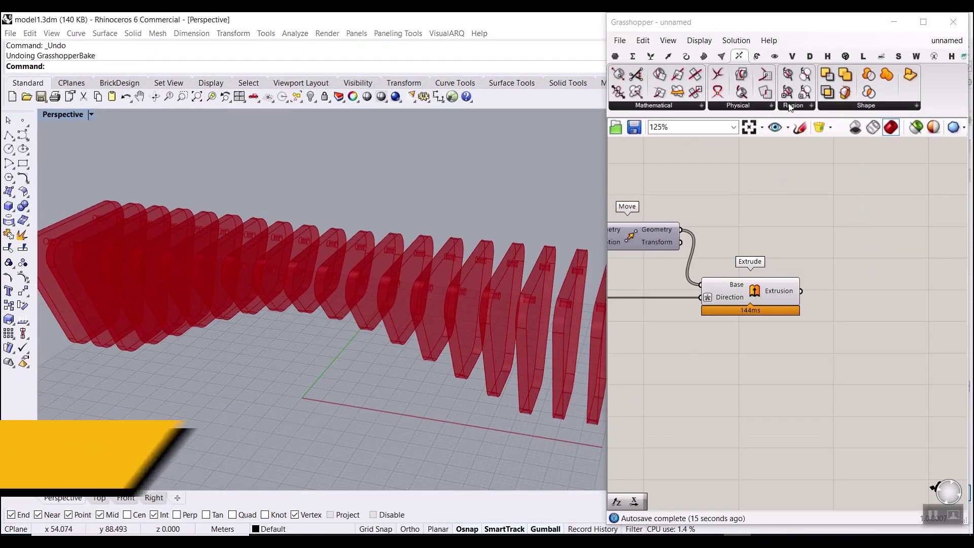
click(809, 132)
click(873, 283)
Step: Select the Extend Curve component and examine its extended lines running through and past the panels
scroll(712, 258, down, 7)
right_drag(614, 272, 832, 276)
scroll(673, 224, up, 5)
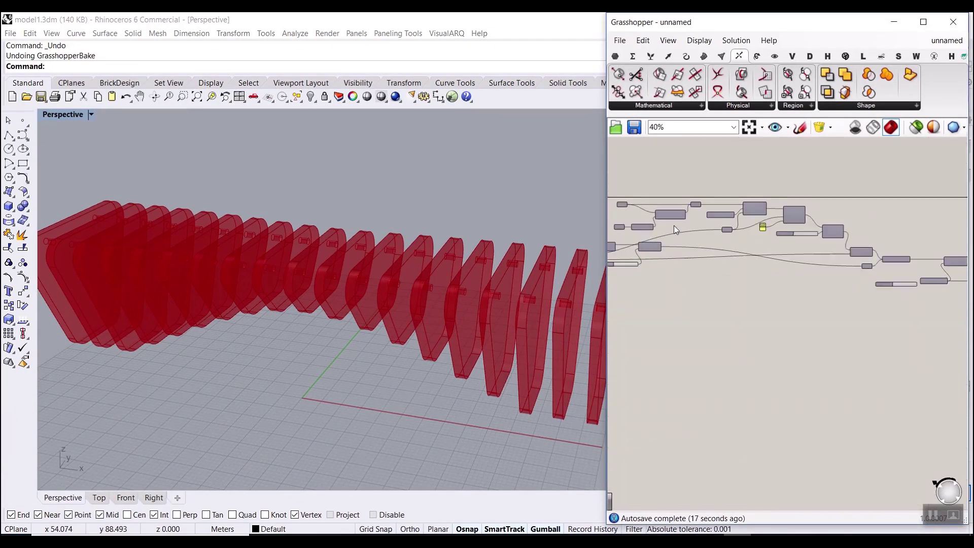
scroll(879, 202, up, 5)
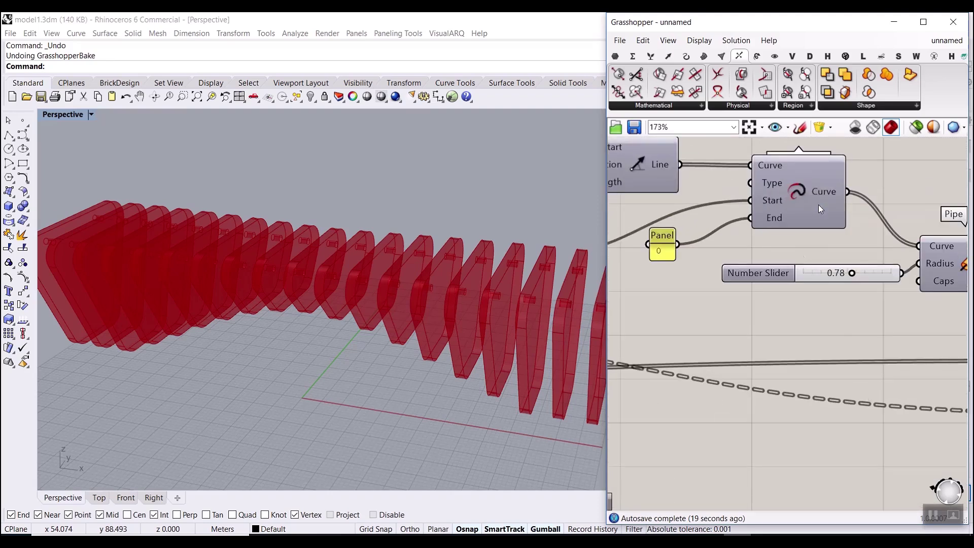
click(818, 205)
scroll(347, 256, down, 7)
scroll(447, 290, up, 6)
right_drag(456, 295, 594, 284)
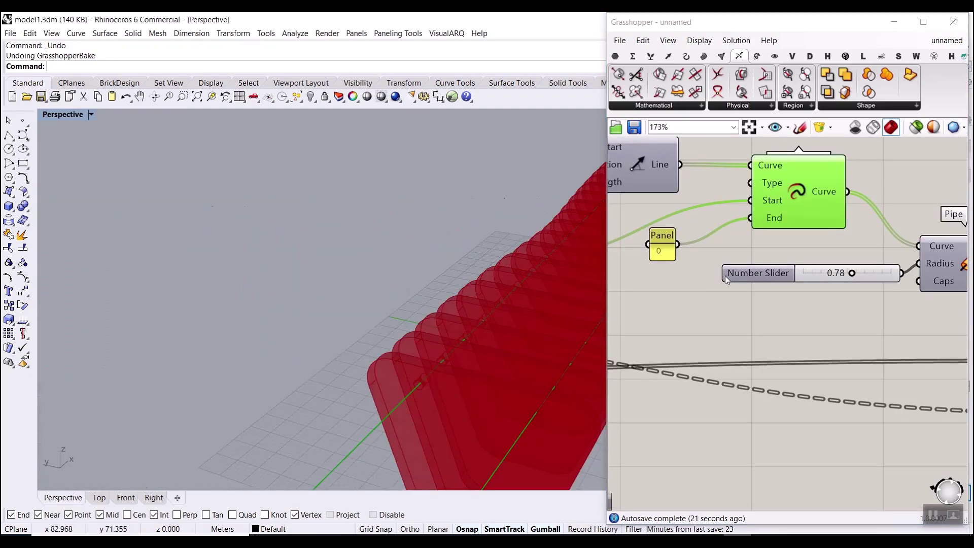
right_drag(721, 276, 650, 275)
right_drag(583, 285, 467, 276)
Step: Turn on the preview of the source Brep parameter and select it to inspect the whole bench solid
right_drag(821, 298, 859, 303)
scroll(858, 303, down, 7)
right_drag(647, 310, 811, 305)
right_drag(620, 303, 759, 303)
scroll(759, 304, up, 7)
right_click(666, 305)
click(702, 318)
click(673, 306)
scroll(502, 254, down, 6)
right_drag(502, 254, 431, 256)
scroll(750, 272, down, 12)
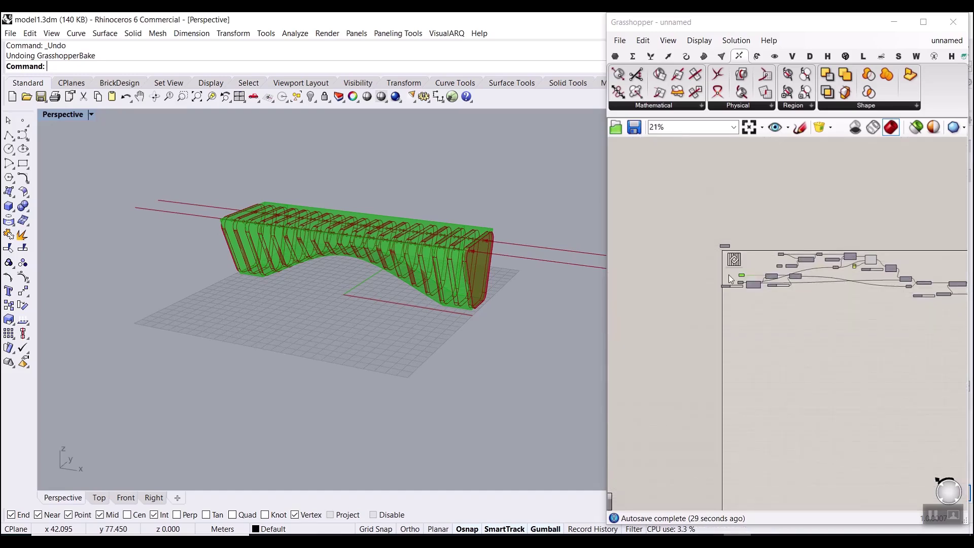
Step: Connect the source bench Brep parameter to the Brep input of Split with Brep
scroll(728, 275, up, 10)
drag(772, 248, 793, 308)
scroll(688, 259, down, 10)
scroll(946, 271, up, 10)
scroll(865, 288, up, 3)
click(827, 314)
Step: Connect the Curve output of Extend Curve to the Curve input of Split with Brep
scroll(860, 313, down, 8)
scroll(880, 302, up, 9)
scroll(869, 342, up, 1)
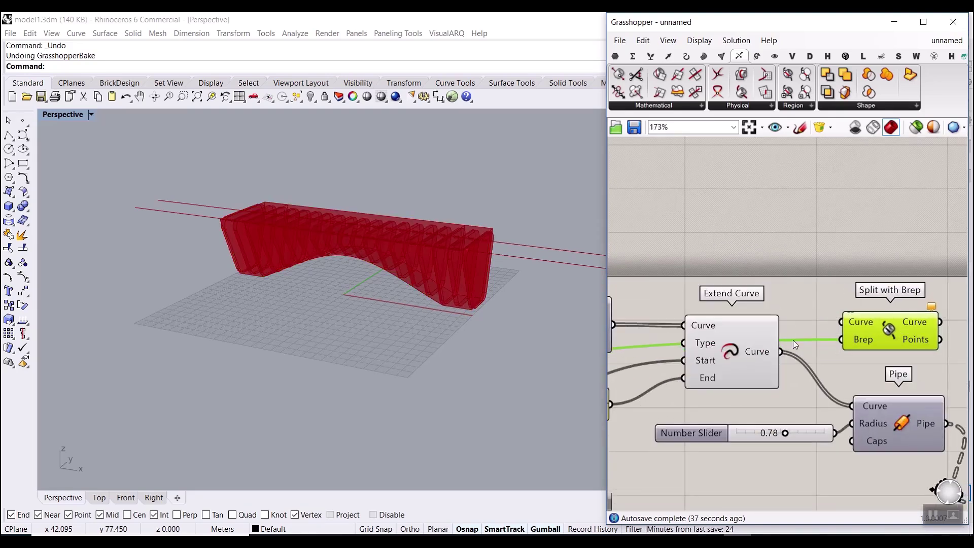
drag(782, 351, 804, 310)
Step: Turn off the preview of all the upstream components at the start of the definition, including the bench solid
scroll(750, 314, down, 11)
scroll(753, 289, down, 3)
drag(761, 285, 668, 351)
right_click(710, 247)
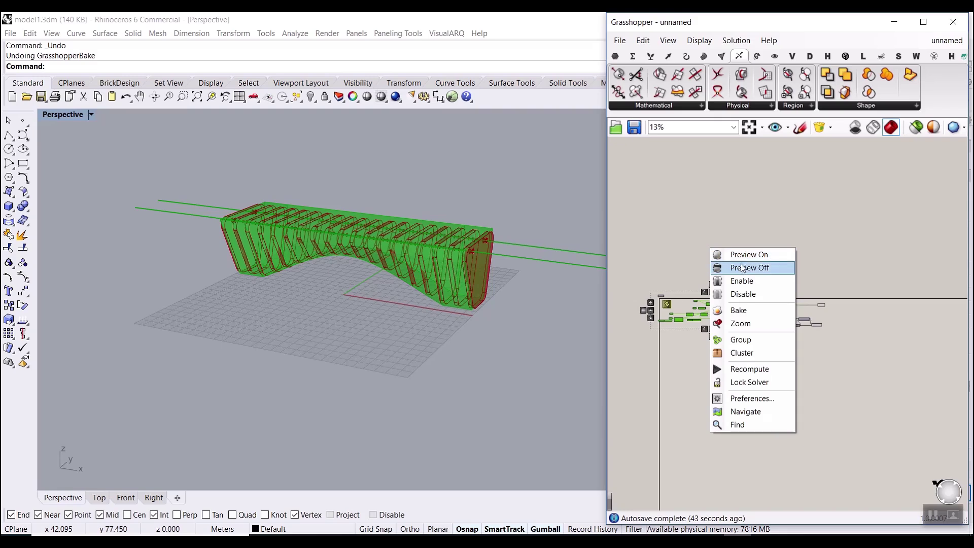
click(741, 268)
scroll(794, 314, up, 12)
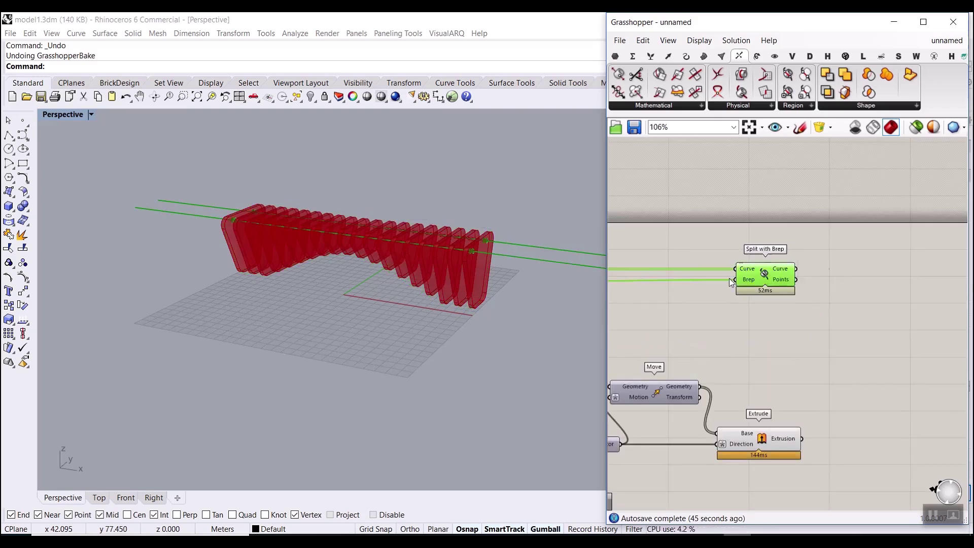
Step: Move Split with Brep closer to the earlier components and inspect the list structure of its Curve output
drag(775, 274, 709, 274)
mouse_move(713, 272)
key(ctrl+1)
click(713, 269)
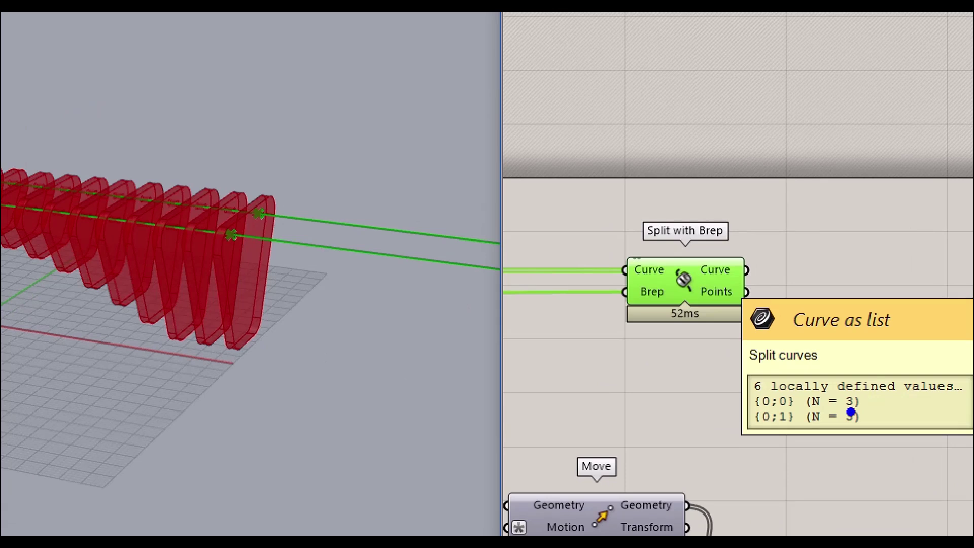
key(Escape)
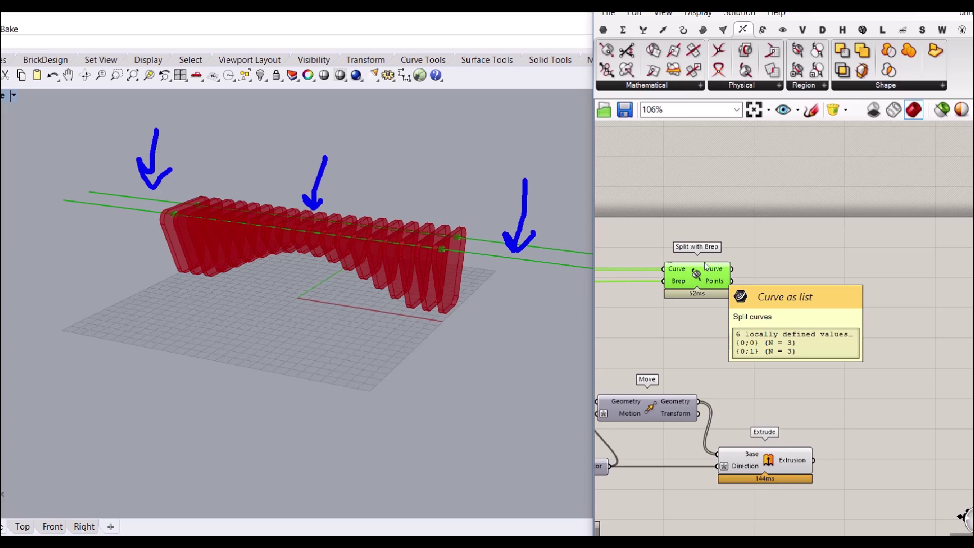
key(Escape)
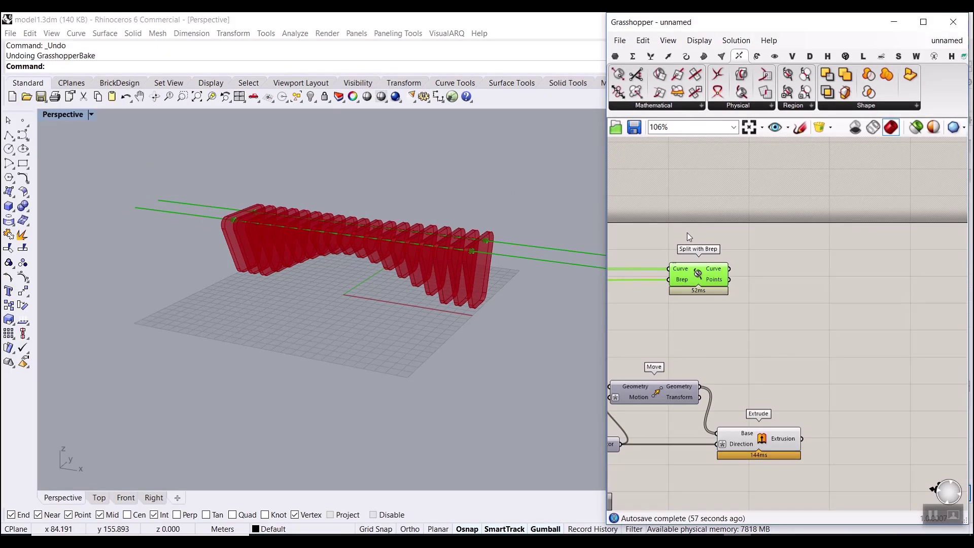
Step: Add a List Item component and connect the Curve output of Split with Brep to its List input
click(649, 56)
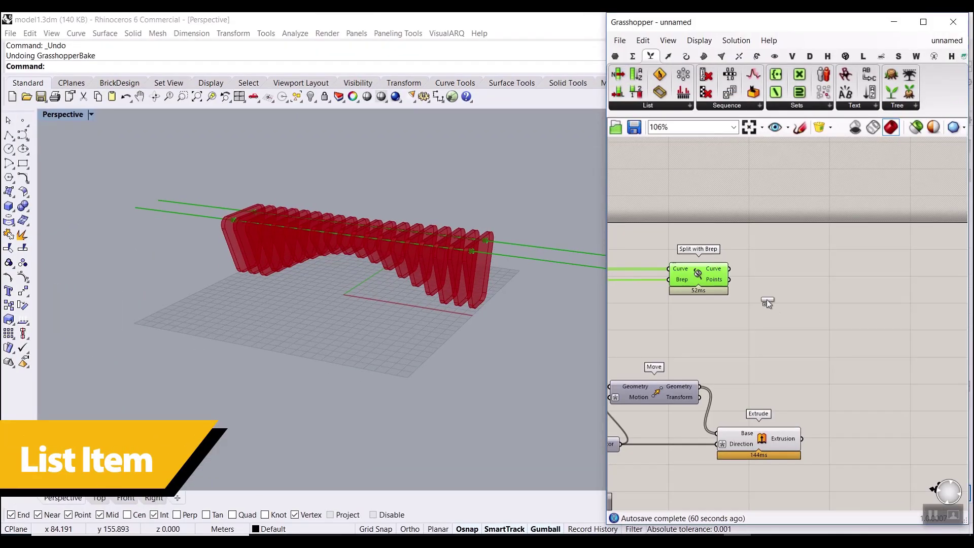
scroll(725, 296, up, 4)
drag(781, 315, 823, 320)
scroll(701, 336, up, 2)
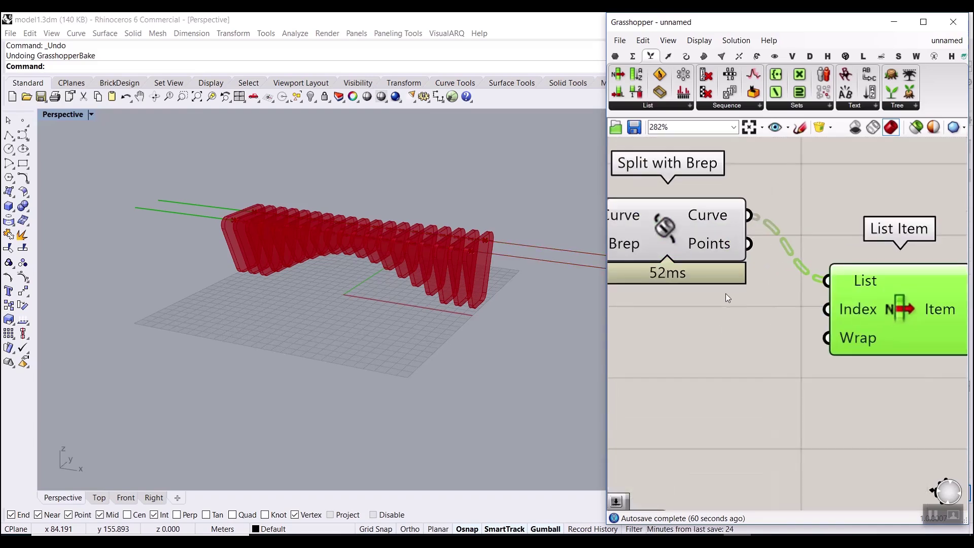
Step: Create a number slider with the value 1 and connect it to the Index input of List Item
double_click(707, 329)
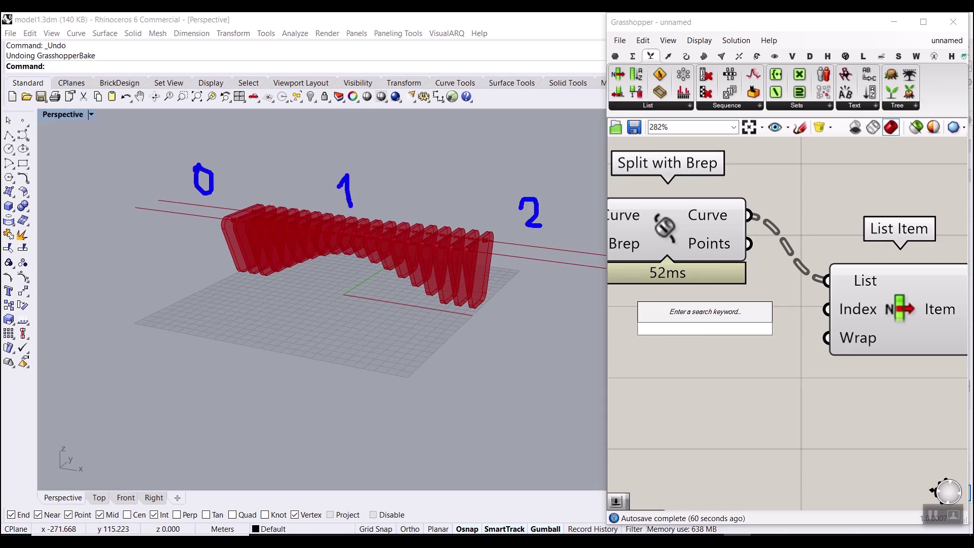
key(Escape)
double_click(710, 335)
text(1)
key(Return)
drag(780, 338, 701, 325)
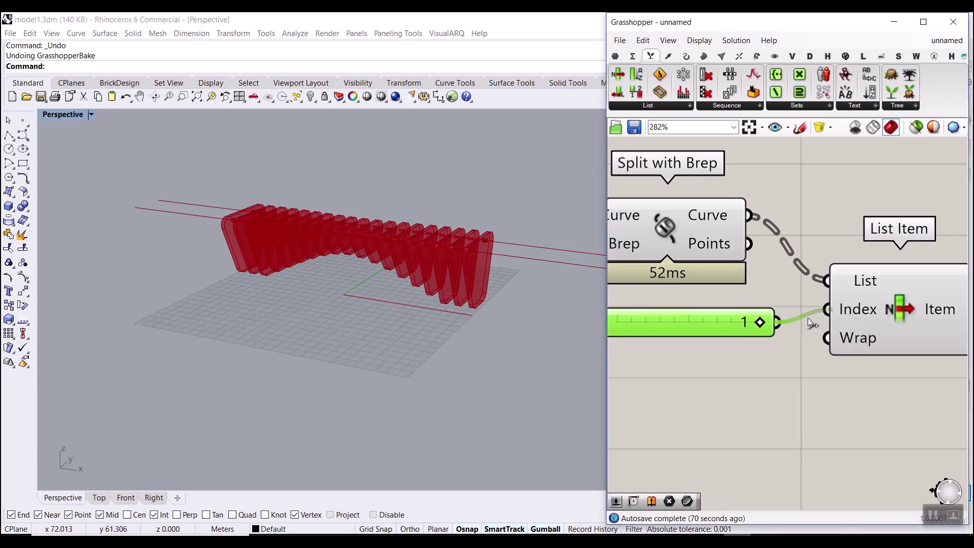
Step: Turn off the preview of Split with Brep and select List Item to inspect the extracted middle segments
right_click(641, 220)
click(686, 241)
scroll(765, 257, down, 5)
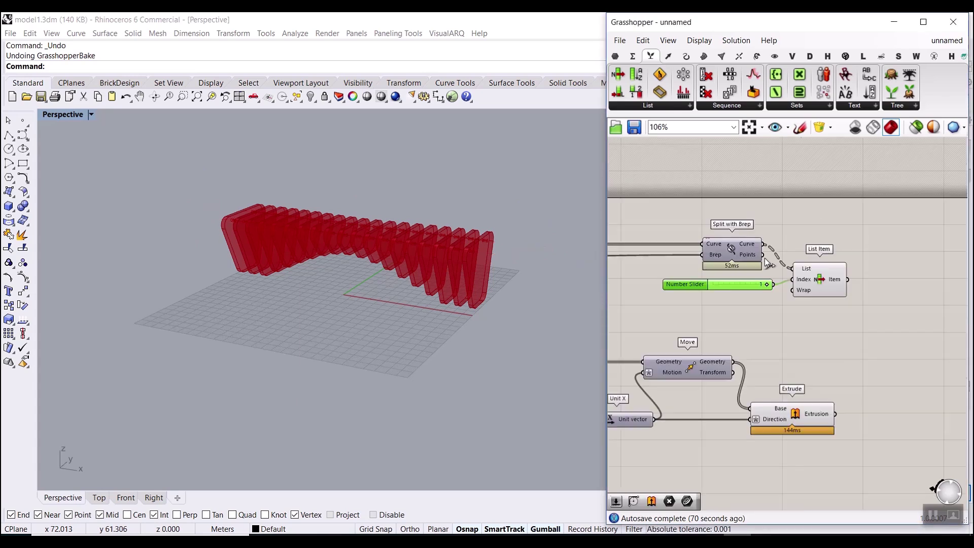
click(822, 281)
scroll(405, 259, up, 10)
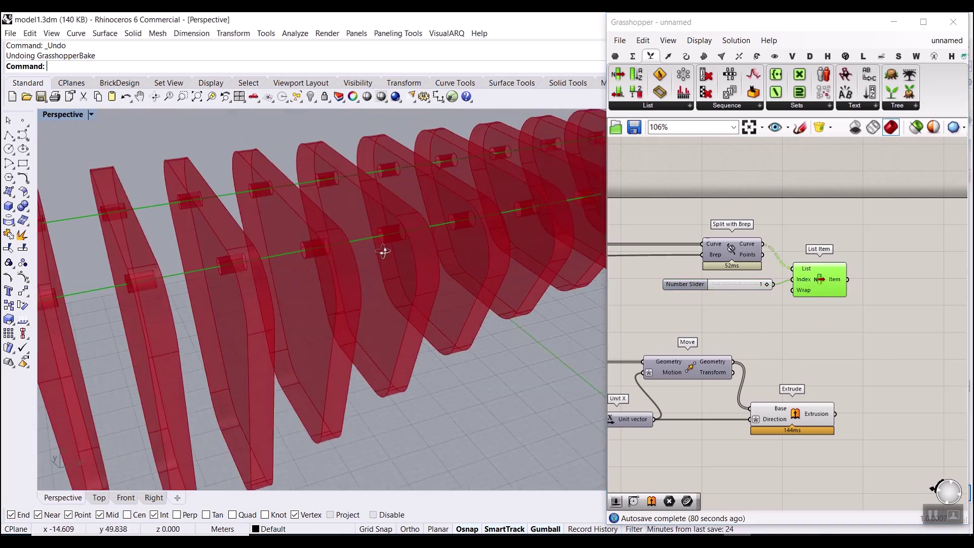
right_drag(393, 249, 401, 248)
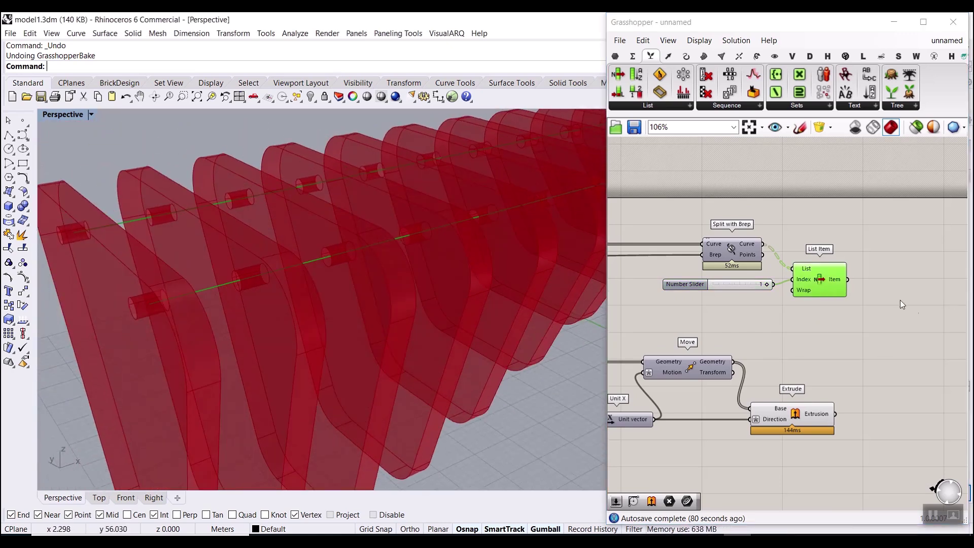
Step: Add a Pipe component and connect the Item output of List Item to its Curve input
scroll(859, 294, up, 3)
double_click(859, 294)
text(pip)
click(815, 264)
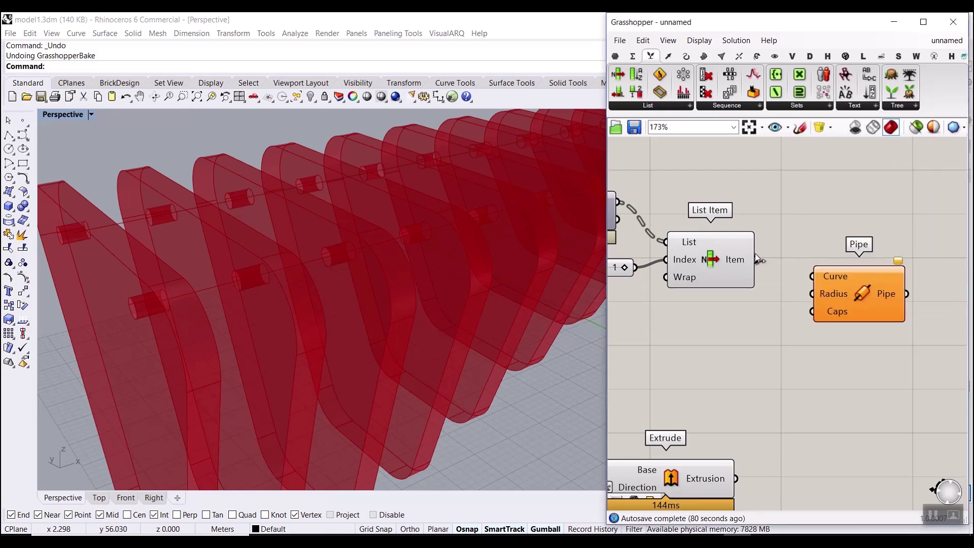
drag(808, 278, 812, 278)
Step: Connect the first Pipe's 0.78 radius slider to the Radius input of the new Pipe component
click(833, 314)
scroll(799, 335, down, 6)
right_drag(743, 335, 851, 319)
scroll(699, 326, up, 1)
scroll(698, 324, up, 4)
right_drag(729, 311, 881, 311)
scroll(880, 311, down, 3)
scroll(805, 280, up, 3)
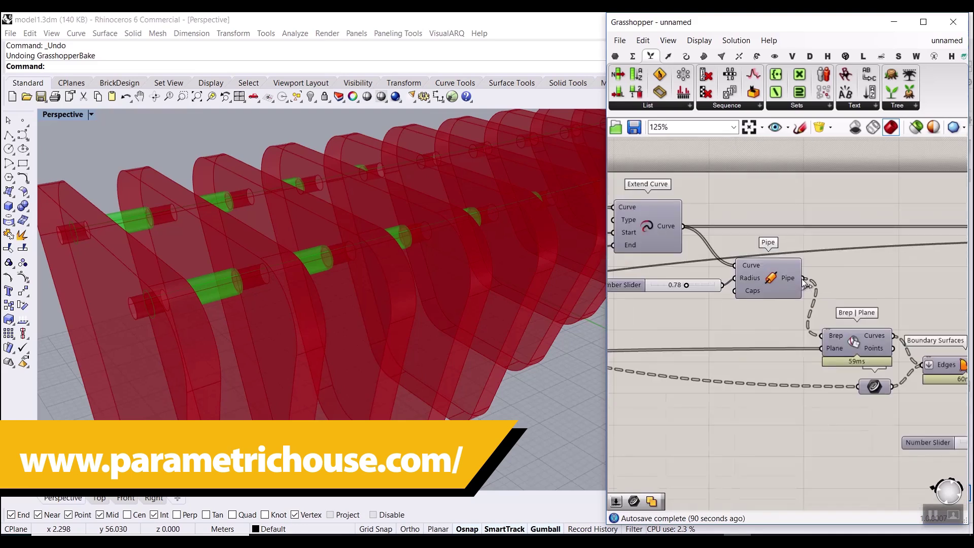
drag(702, 288, 844, 310)
scroll(665, 334, down, 3)
scroll(837, 313, up, 9)
click(903, 308)
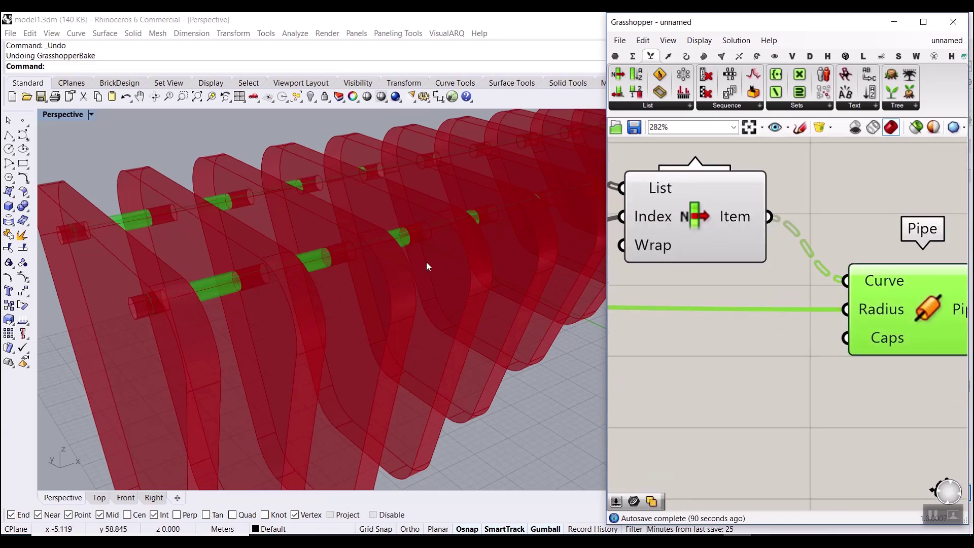
Step: Examine from several angles how the new pipes pass through the holes in the panels
scroll(348, 272, down, 6)
right_drag(348, 273, 414, 218)
scroll(414, 218, up, 5)
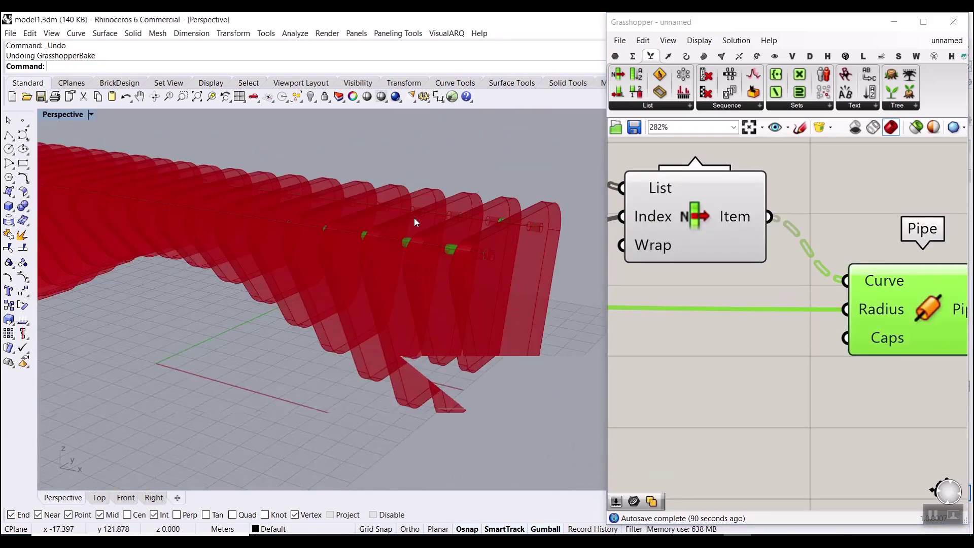
scroll(414, 218, up, 5)
right_drag(387, 272, 498, 268)
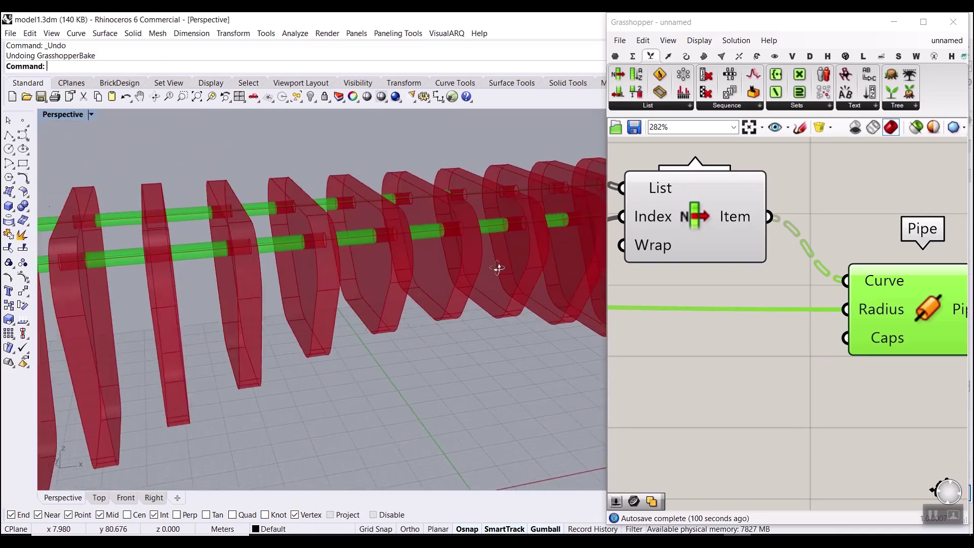
scroll(506, 266, down, 4)
scroll(804, 336, down, 4)
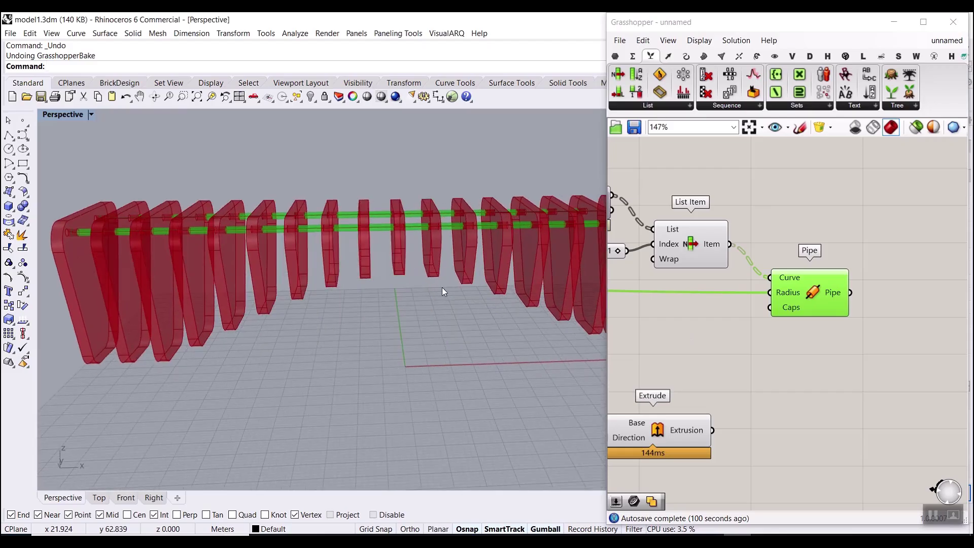
Step: Turn the preview of the Boundary Surfaces component back on and inspect the flat panel surfaces
scroll(667, 388, down, 8)
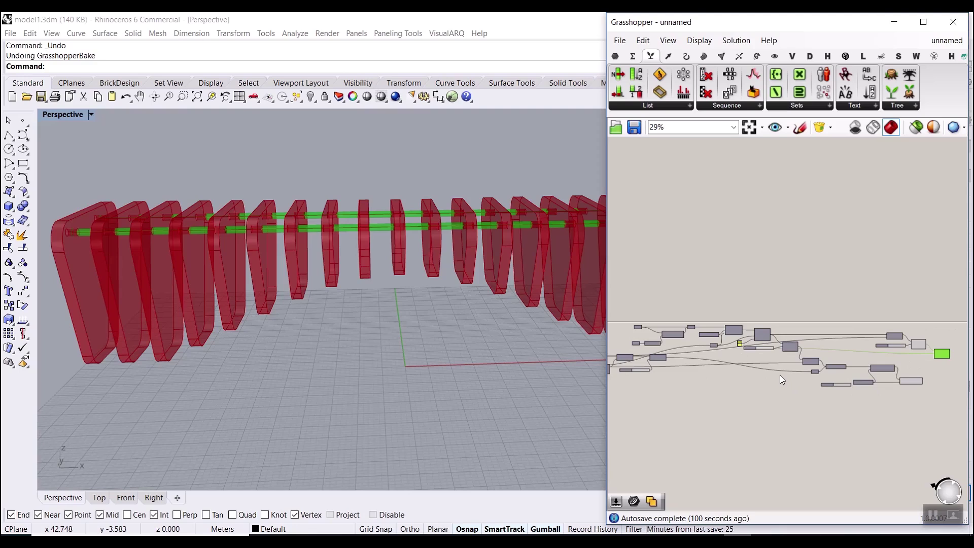
scroll(825, 370, up, 6)
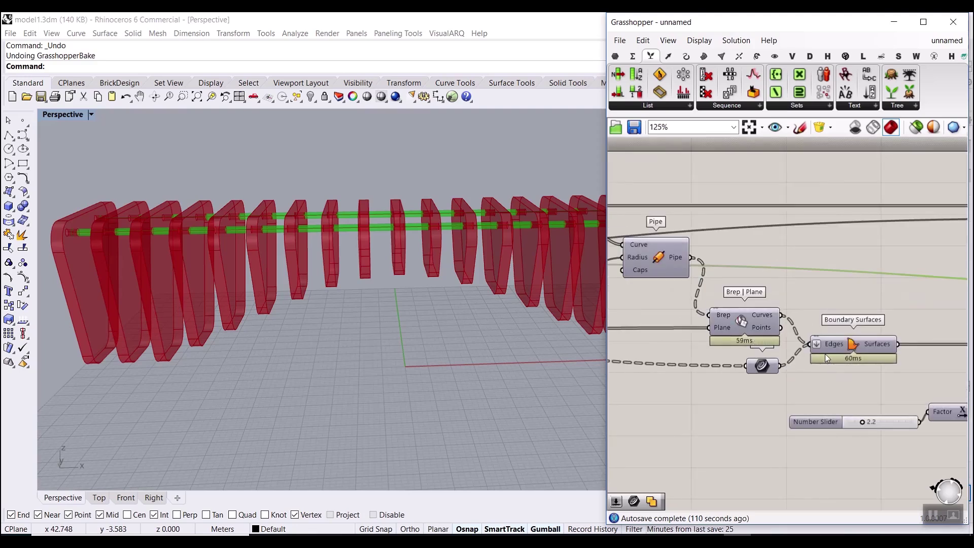
right_click(853, 347)
click(835, 364)
right_drag(416, 350, 530, 289)
scroll(899, 375, up, 1)
right_drag(900, 376, 749, 315)
scroll(837, 391, up, 2)
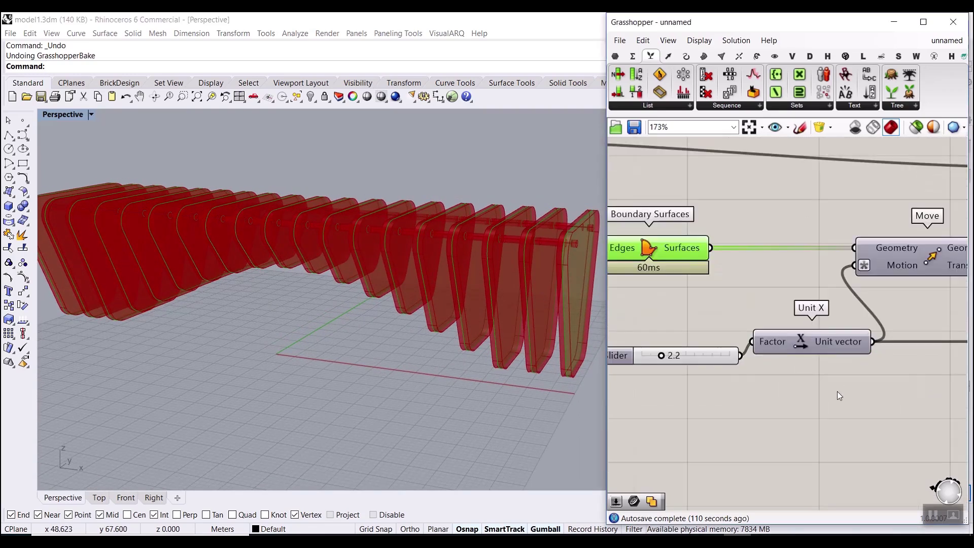
click(821, 413)
double_click(821, 413)
text(ori)
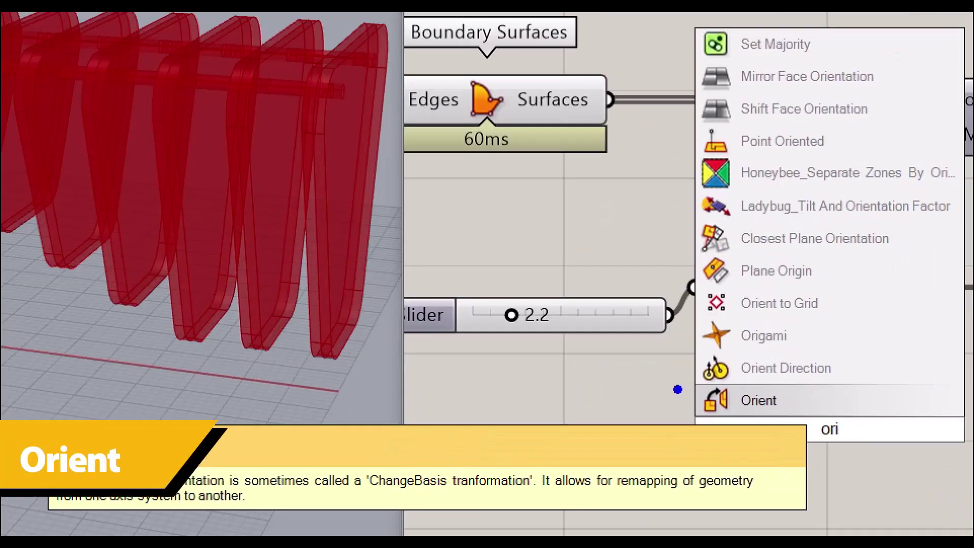
click(765, 403)
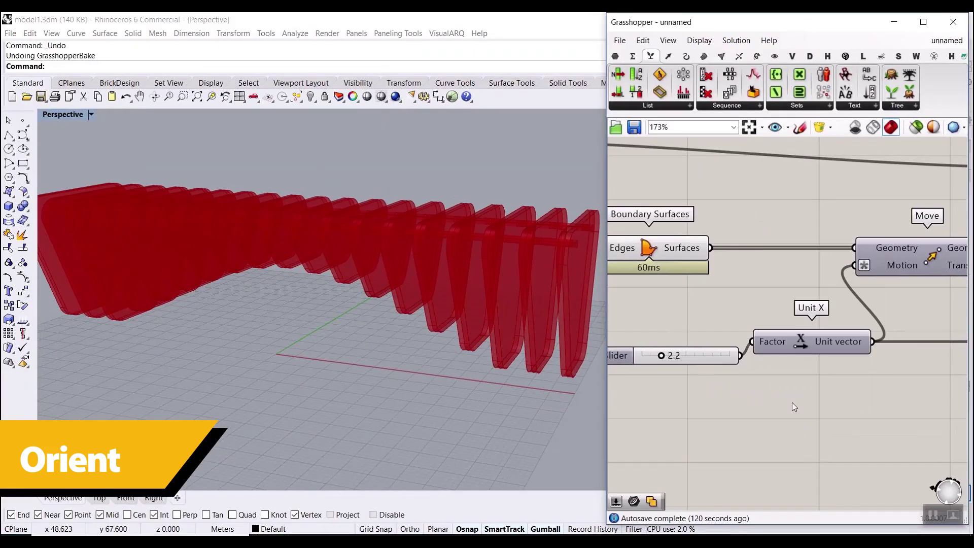
Step: Add an Orient component from the Euclidean transforms below the Unit X component
click(756, 55)
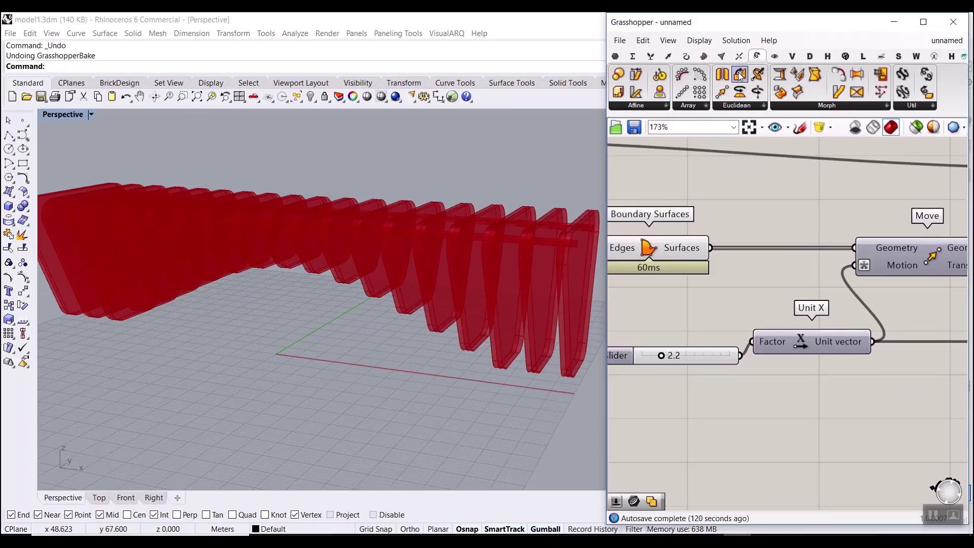
scroll(830, 434, up, 3)
right_drag(800, 438, 805, 330)
scroll(805, 330, up, 2)
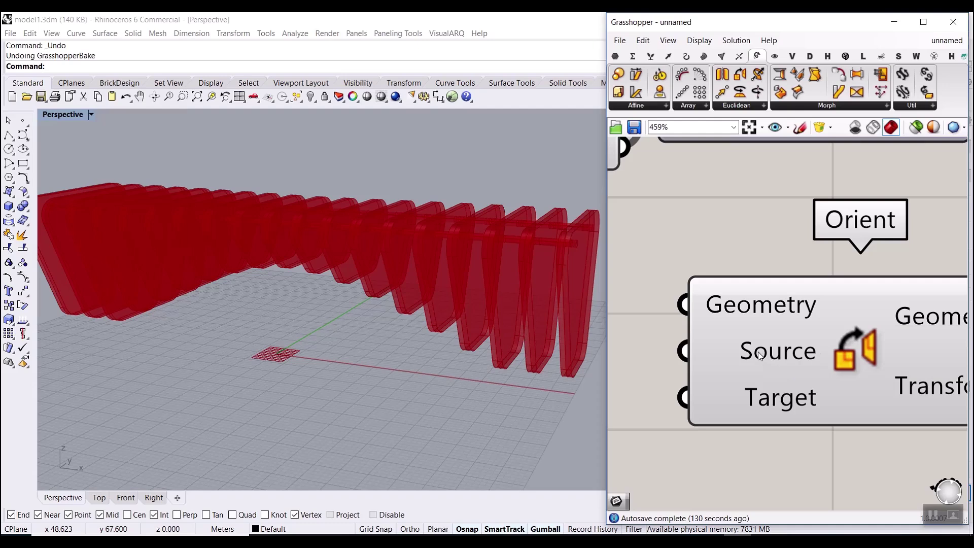
mouse_move(770, 351)
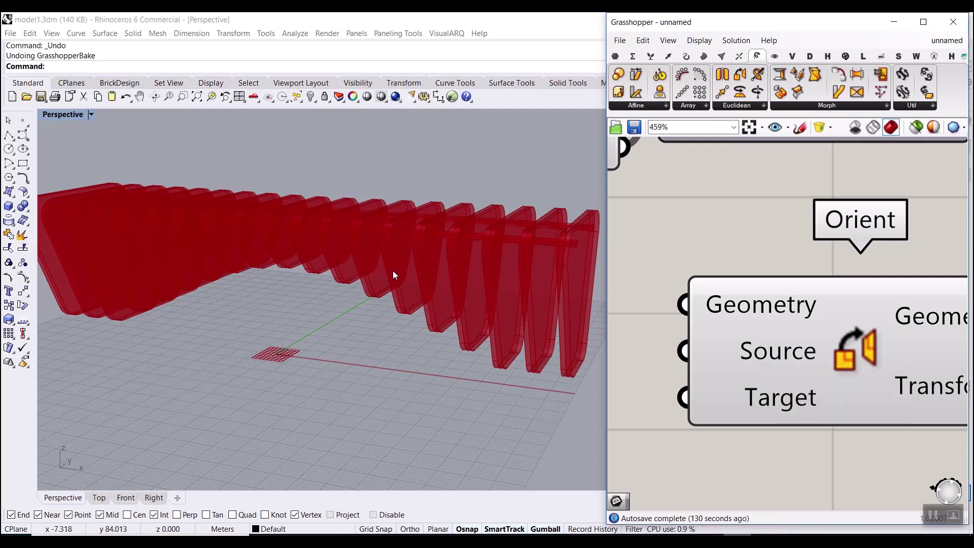
drag(395, 255, 433, 253)
key(Escape)
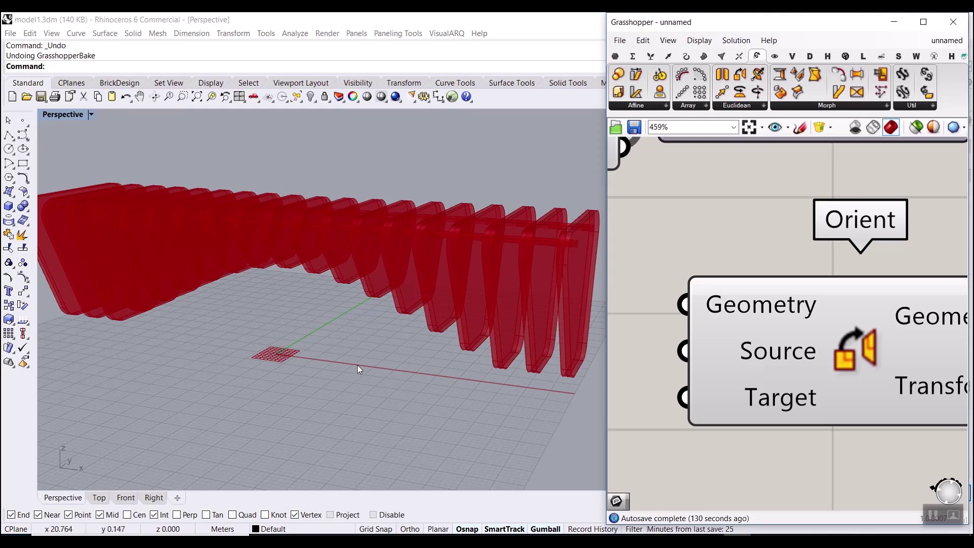
Step: Connect the Surfaces output of Boundary Surfaces to the Geometry input of the Orient component
scroll(823, 386, down, 5)
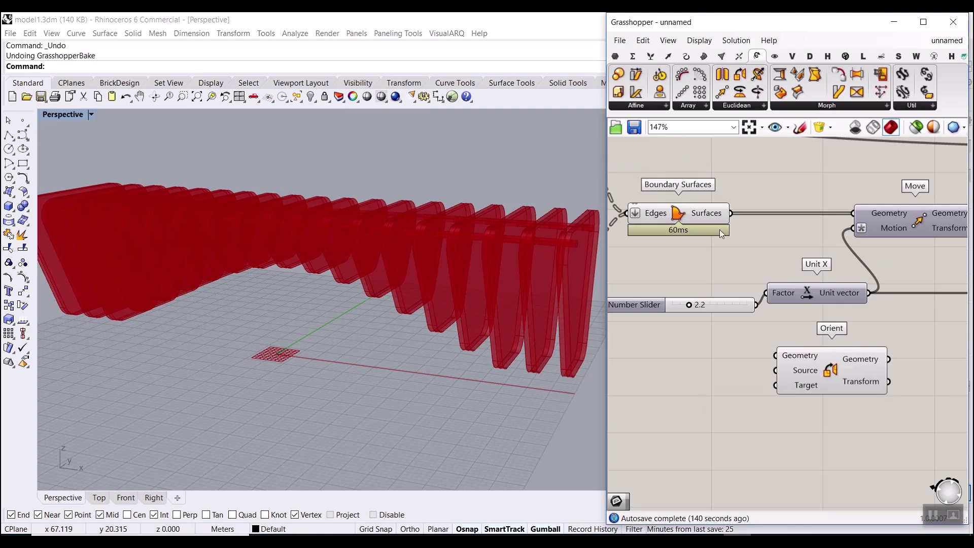
scroll(721, 234, up, 3)
drag(737, 203, 811, 434)
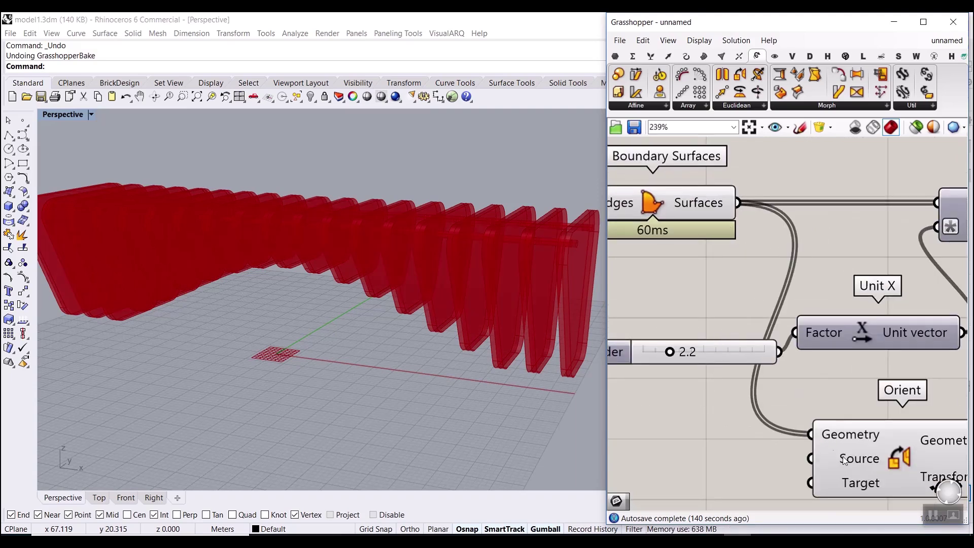
Step: Turn on the preview of the Perp Frames component at the start of the definition
scroll(843, 459, down, 6)
scroll(792, 404, up, 4)
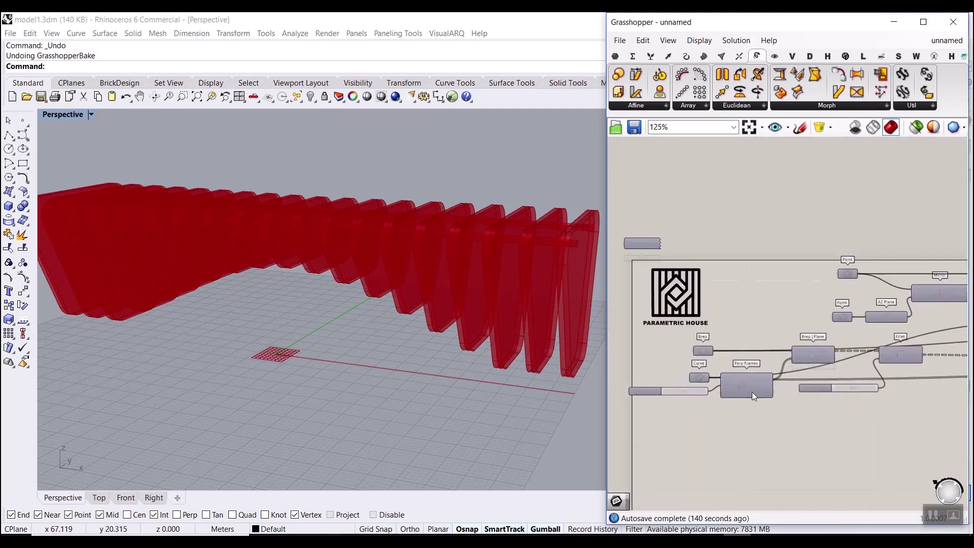
scroll(752, 392, up, 2)
right_click(722, 378)
click(750, 400)
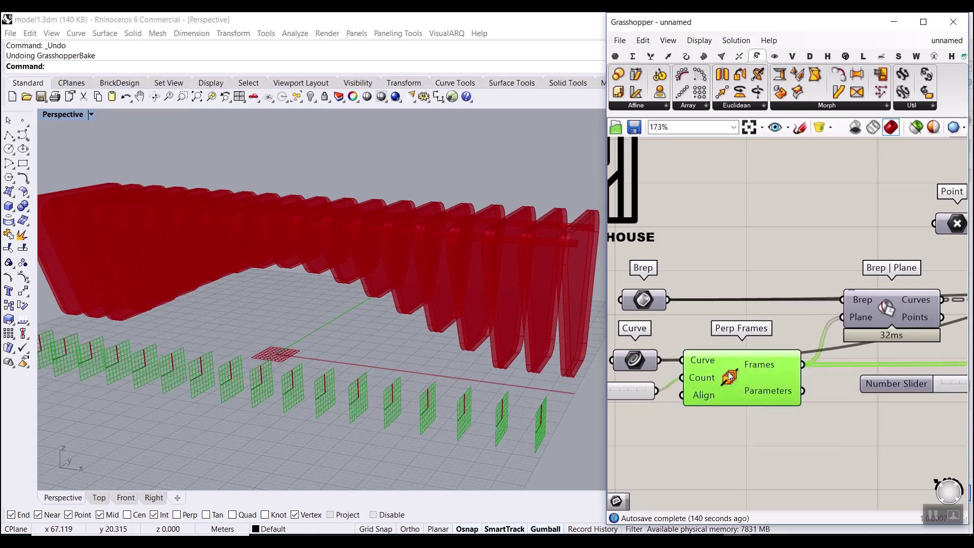
Step: Connect the Frames output of Perp Frames to the Source input of the Orient component
scroll(707, 394, down, 5)
drag(707, 398, 773, 355)
scroll(717, 404, up, 5)
scroll(722, 400, down, 3)
scroll(722, 400, down, 2)
scroll(673, 374, up, 5)
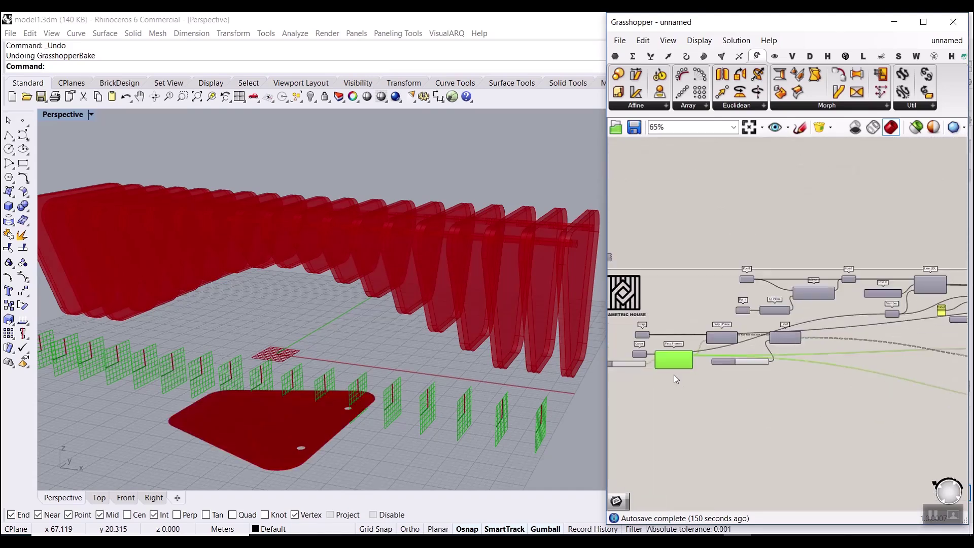
Step: Turn off the preview of the Perp Frames component
right_click(665, 340)
click(670, 360)
scroll(783, 380, down, 4)
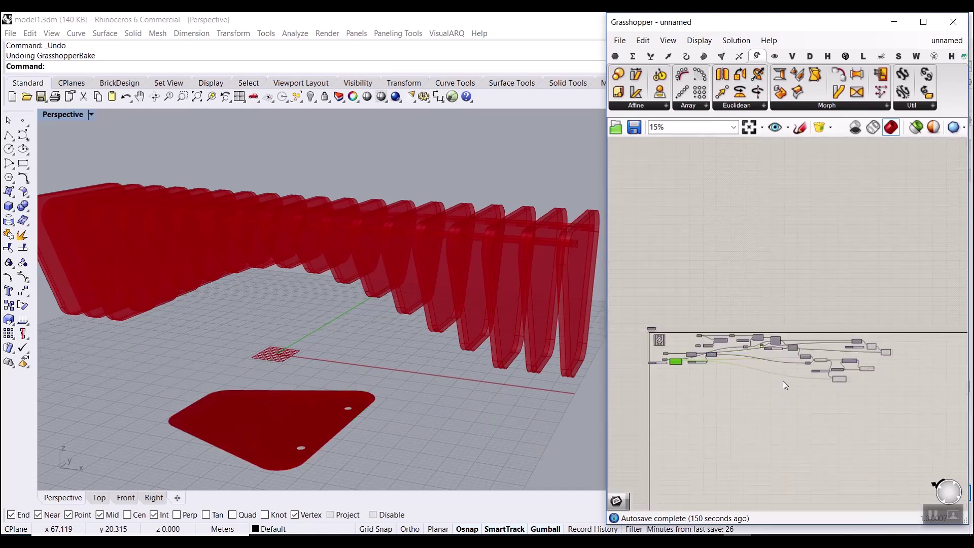
Step: Examine the Orient component and the stacked panel surfaces it lays flat on the ground plane
scroll(750, 357, up, 5)
scroll(750, 356, up, 3)
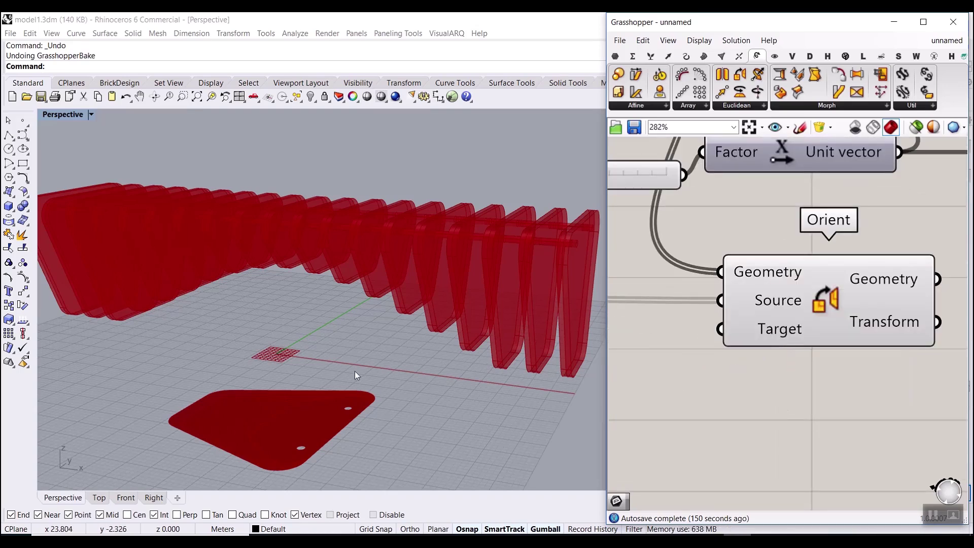
scroll(350, 366, down, 3)
right_drag(348, 364, 404, 427)
scroll(428, 365, down, 8)
right_drag(428, 365, 441, 413)
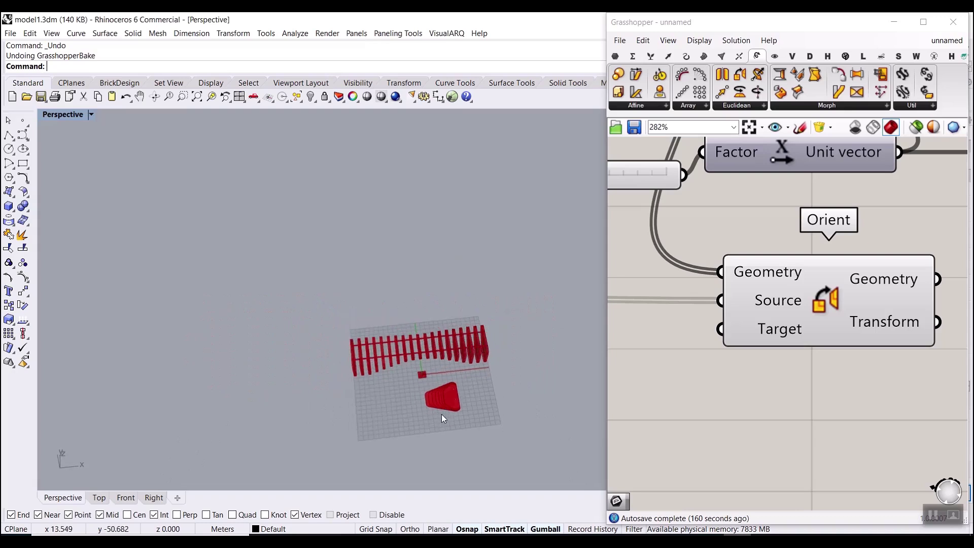
scroll(453, 361, up, 12)
scroll(350, 302, down, 4)
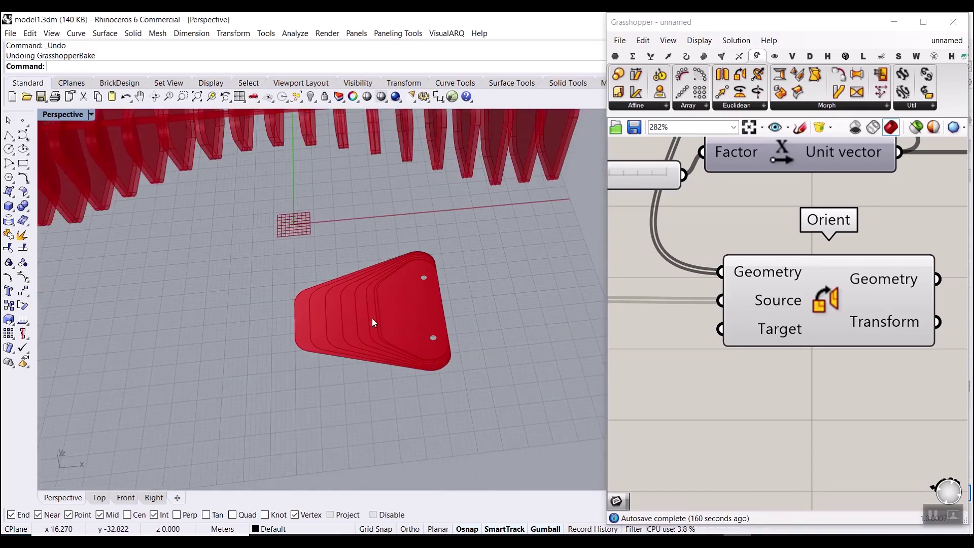
Step: Toggle the preview of the Orient component to check the flattened panel surfaces
right_drag(844, 350, 743, 334)
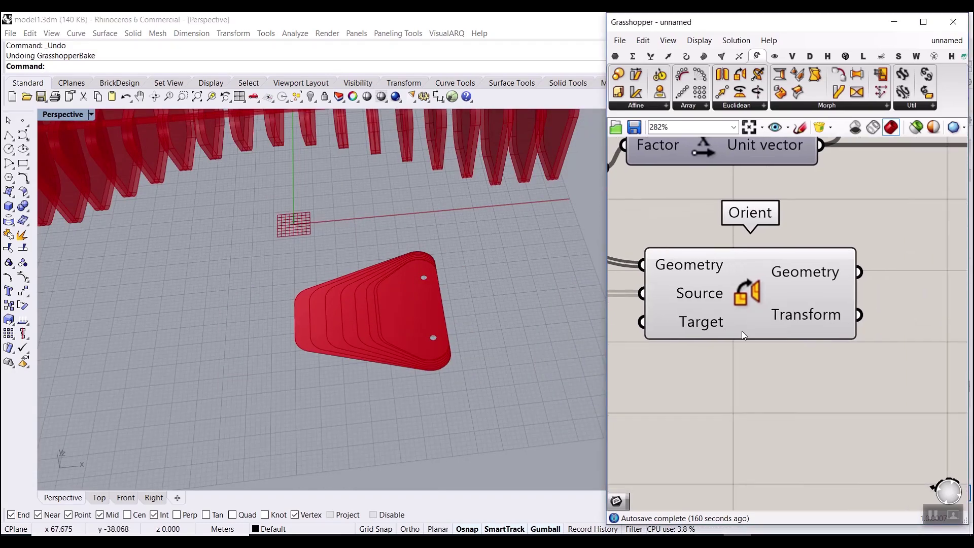
right_click(744, 298)
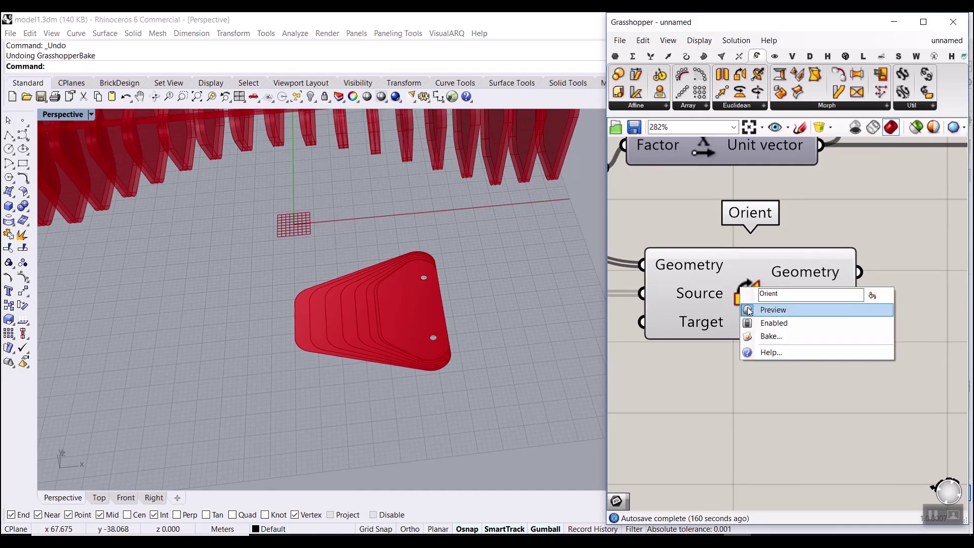
click(748, 309)
scroll(355, 330, down, 3)
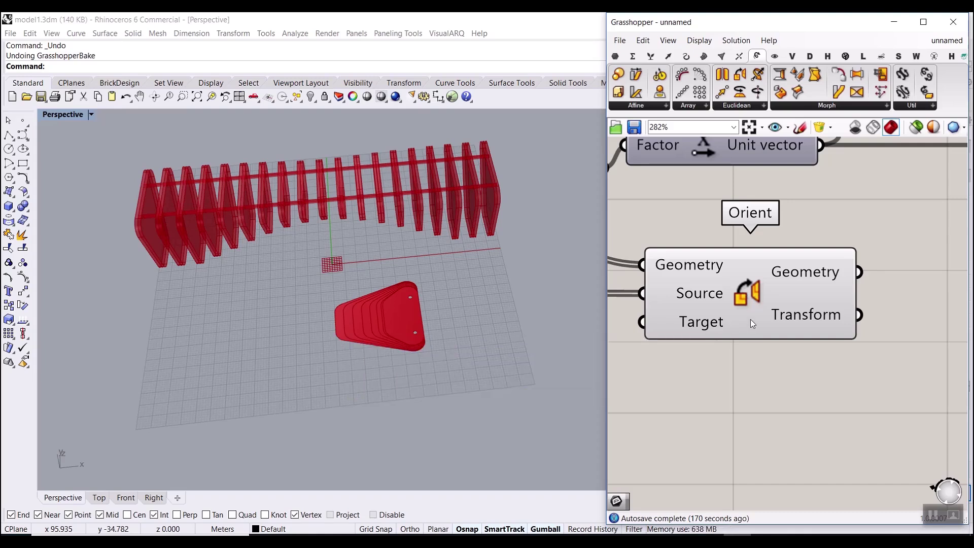
Step: Add a Box parameter beside the Orient component and connect Orient's Geometry output to it
scroll(837, 373, down, 2)
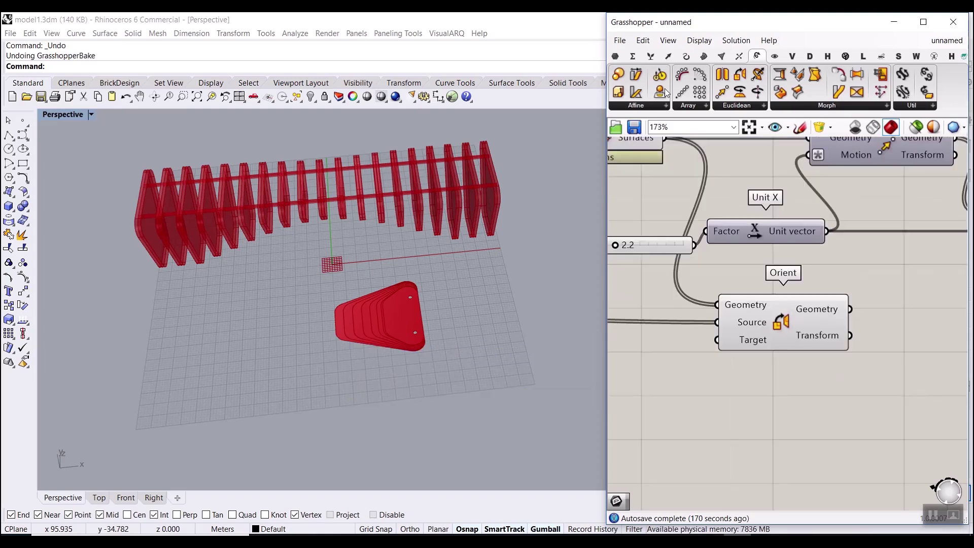
click(615, 56)
drag(701, 74, 901, 347)
scroll(900, 348, up, 2)
drag(744, 308, 833, 319)
click(774, 340)
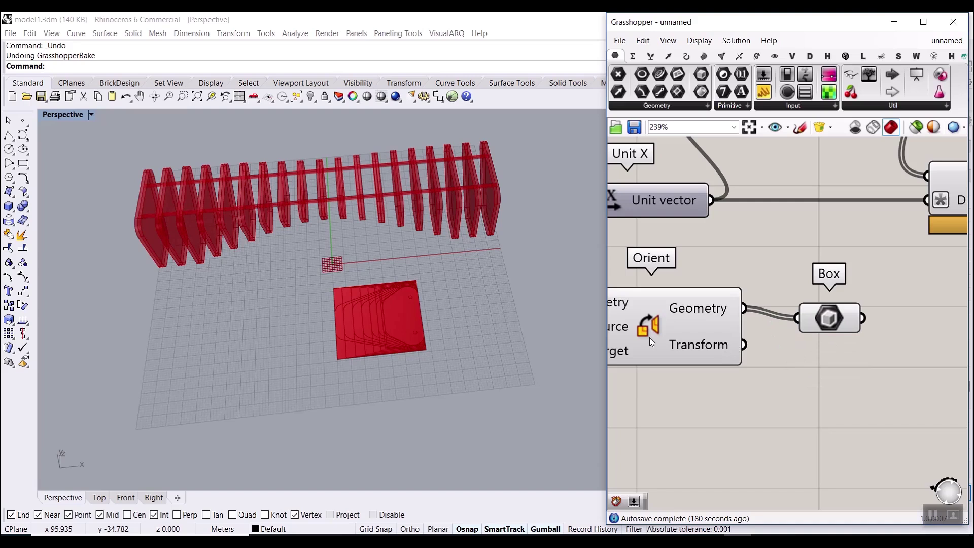
Step: Inspect the bounding boxes around the flat panels and reposition the Box parameter beside and below the Orient component
drag(651, 341, 600, 356)
click(829, 321)
drag(829, 322, 786, 340)
scroll(467, 339, up, 3)
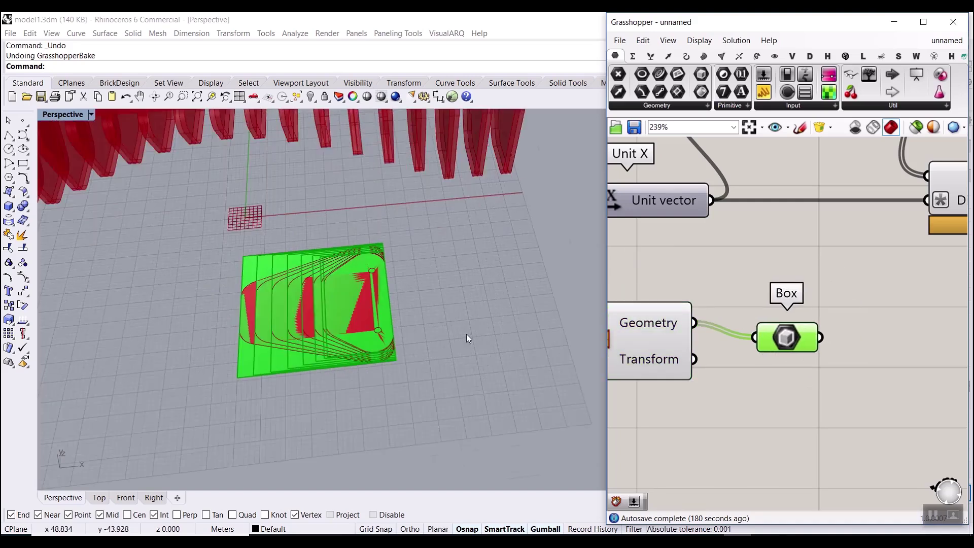
scroll(467, 335, up, 2)
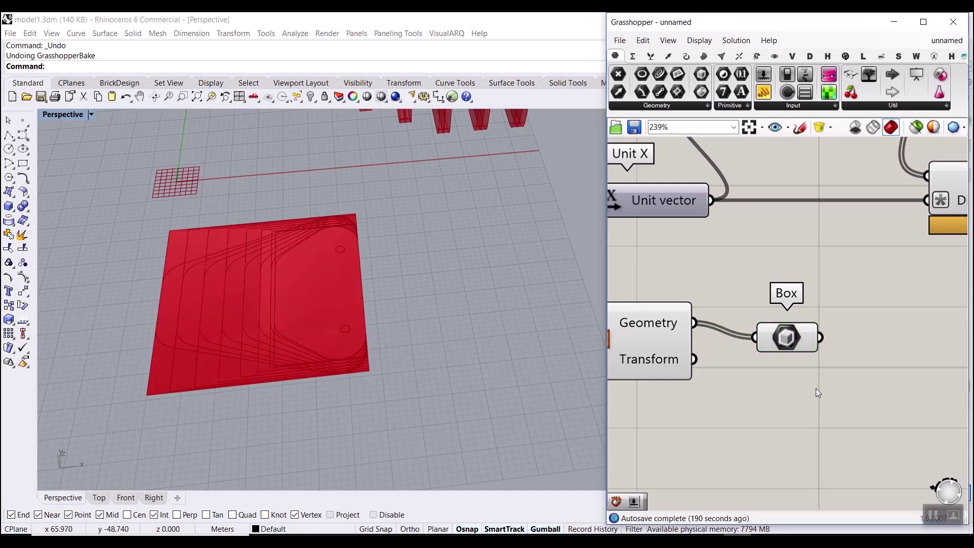
right_drag(801, 373, 762, 275)
drag(746, 241, 734, 342)
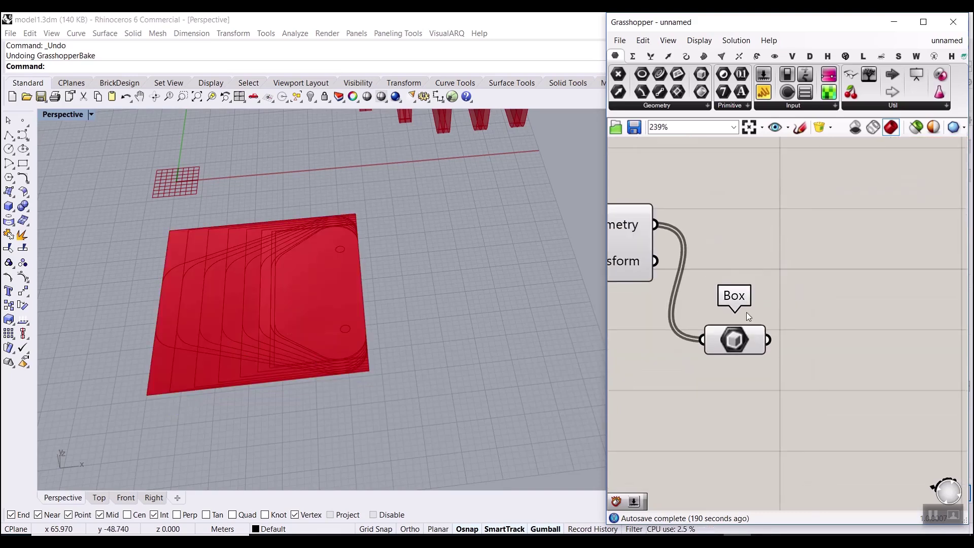
Step: Add a Deconstruct Brep component and connect the Box parameter to its Brep input
click(708, 58)
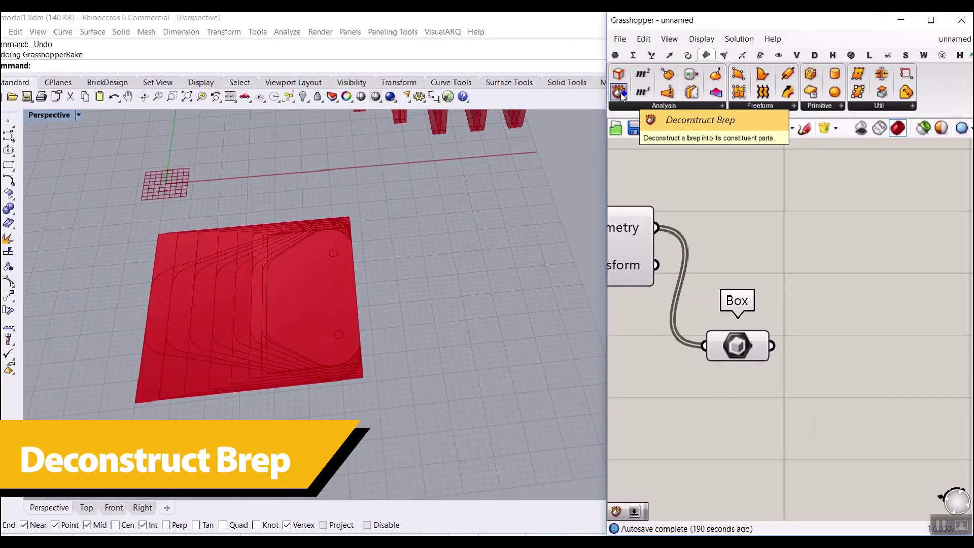
click(620, 93)
click(868, 341)
drag(771, 346, 808, 343)
right_drag(783, 338, 677, 314)
drag(758, 312, 739, 332)
Step: Add a List Item component, feed it the Edges output of Deconstruct Brep, and inspect the extracted box edges
mouse_move(790, 337)
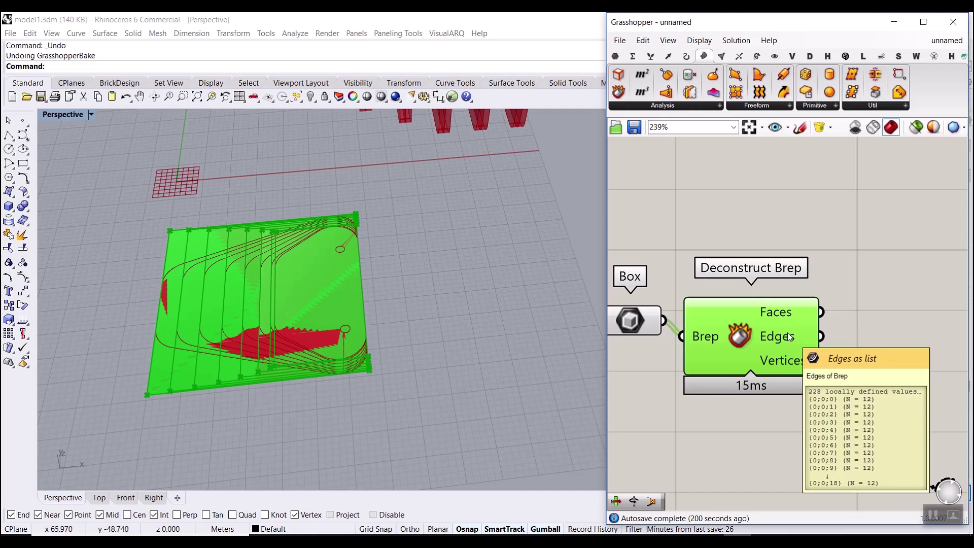
click(651, 56)
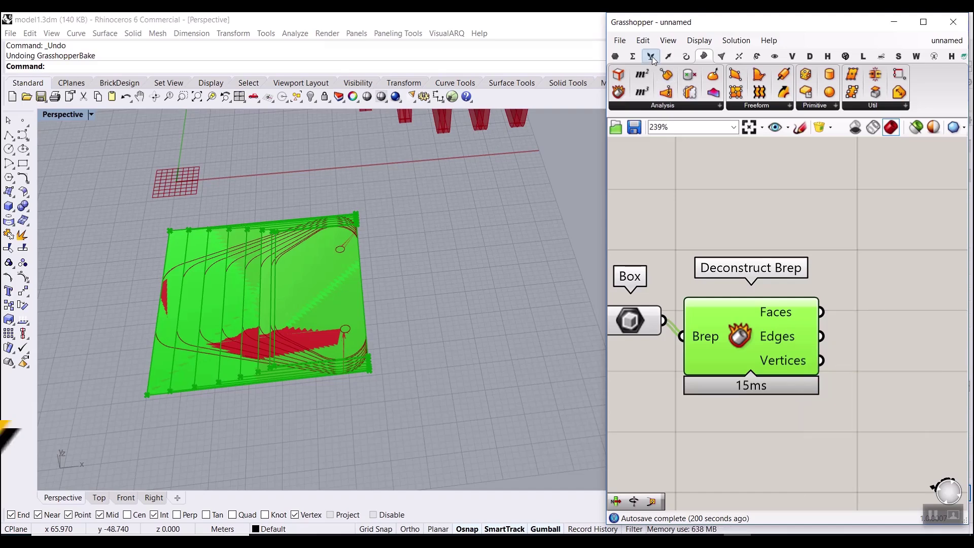
drag(635, 75, 834, 349)
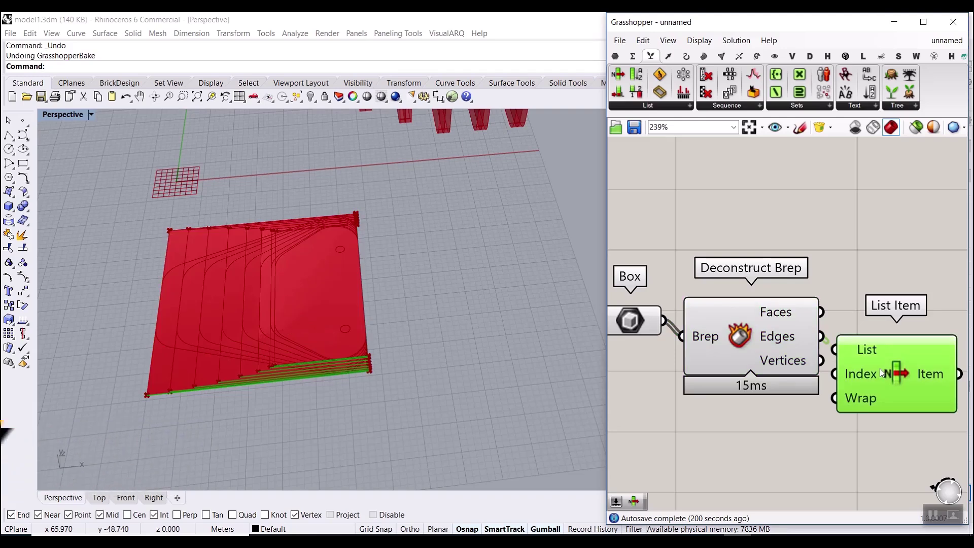
scroll(152, 406, up, 4)
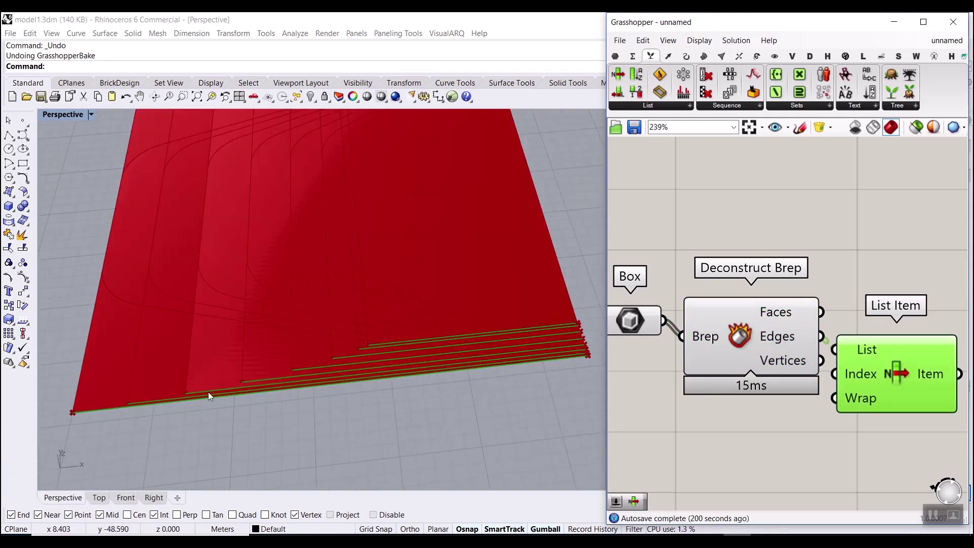
Step: Turn off the preview of the Box and Deconstruct Brep components
scroll(378, 363, down, 5)
scroll(748, 317, down, 2)
drag(763, 279, 681, 356)
right_click(704, 259)
click(731, 280)
scroll(738, 311, up, 3)
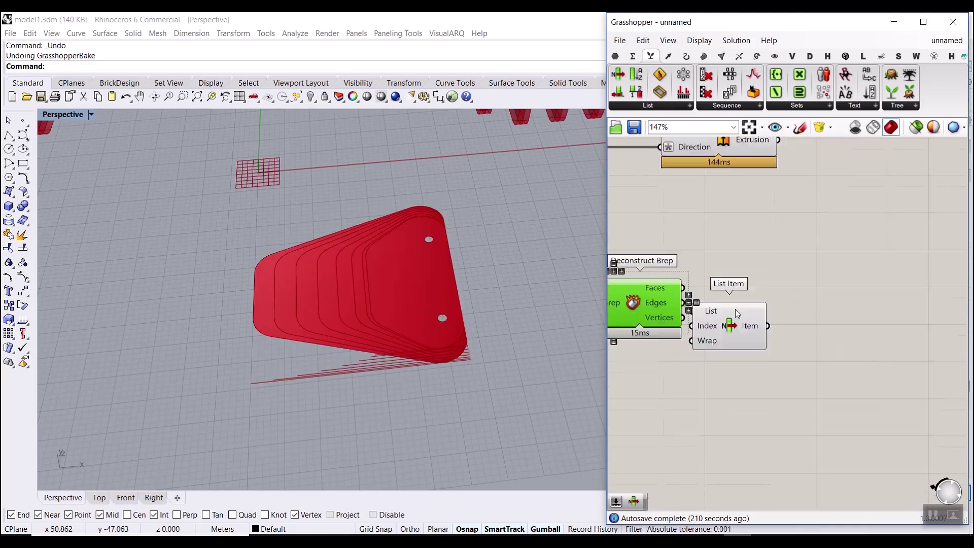
click(818, 369)
Step: Add a Number parameter beside List Item, connect the Item output to it, and align it with that output
scroll(821, 299, up, 3)
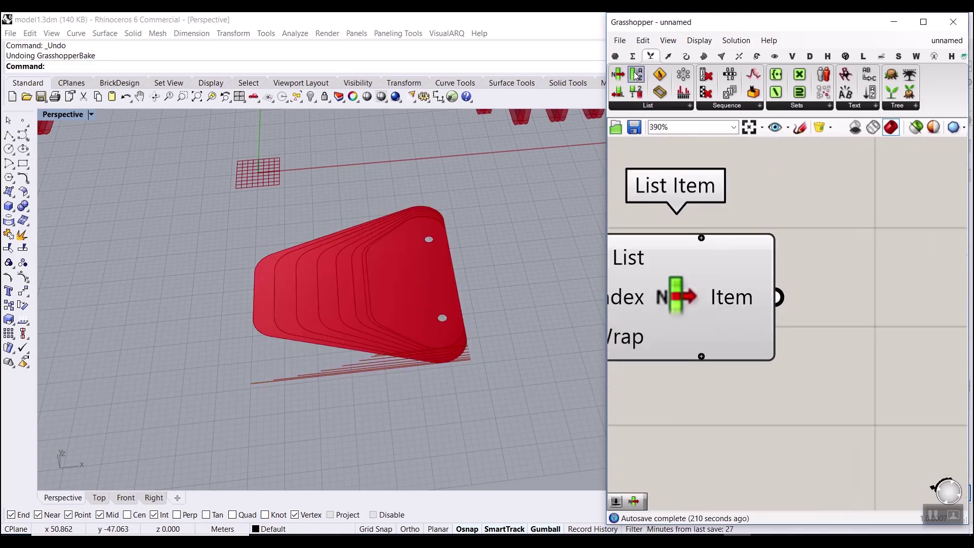
click(616, 57)
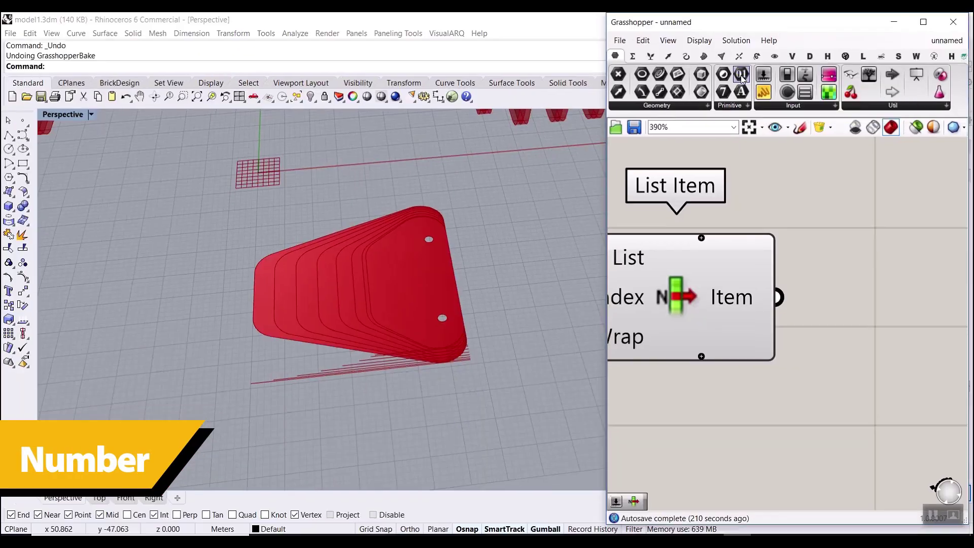
click(741, 78)
click(881, 313)
drag(778, 297, 829, 312)
drag(867, 314, 869, 298)
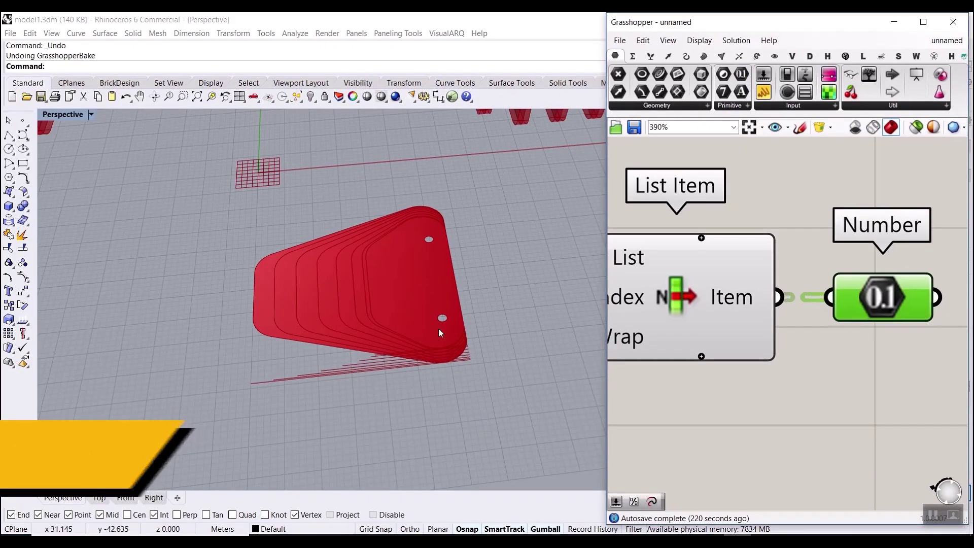
Step: Add a Mass Addition component beside the Number parameter and connect the Number output to its Input
scroll(446, 366, down, 5)
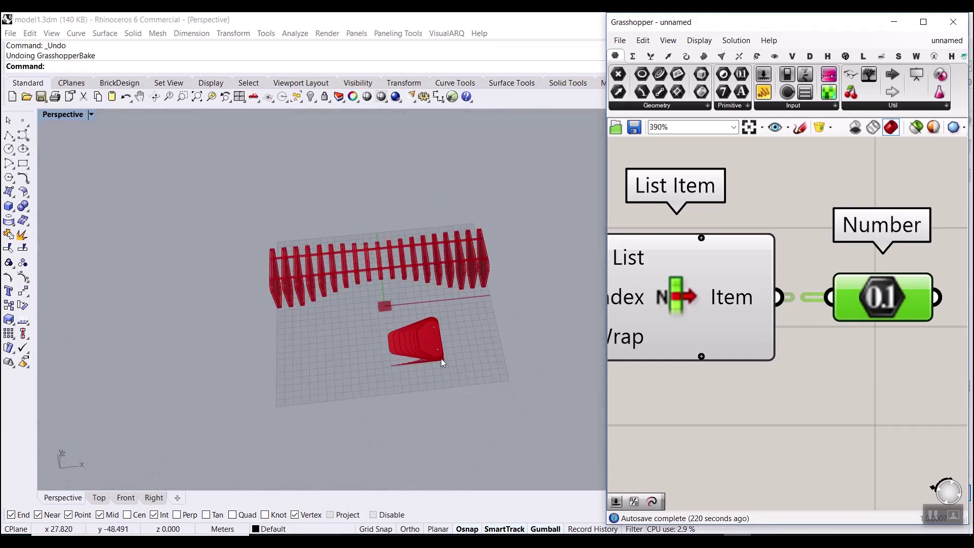
scroll(728, 324, down, 5)
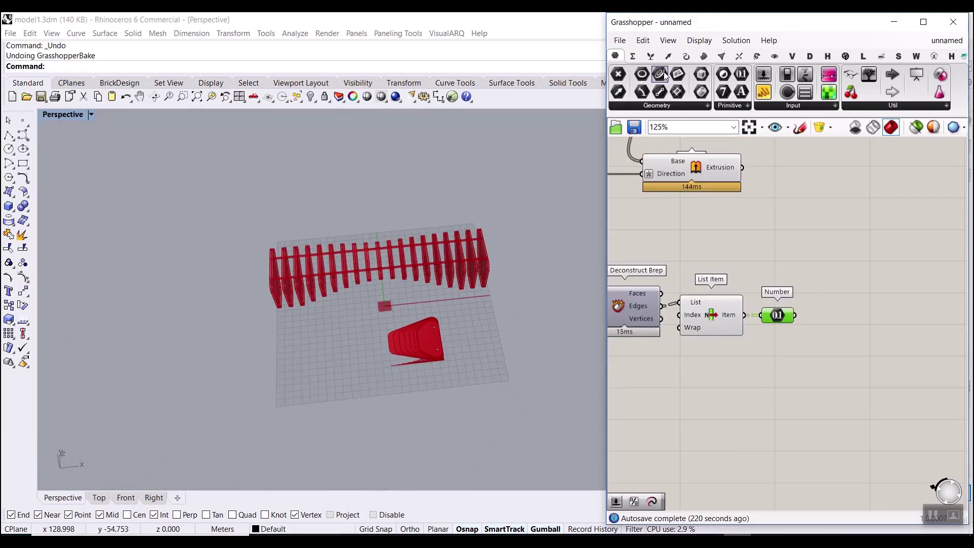
click(633, 56)
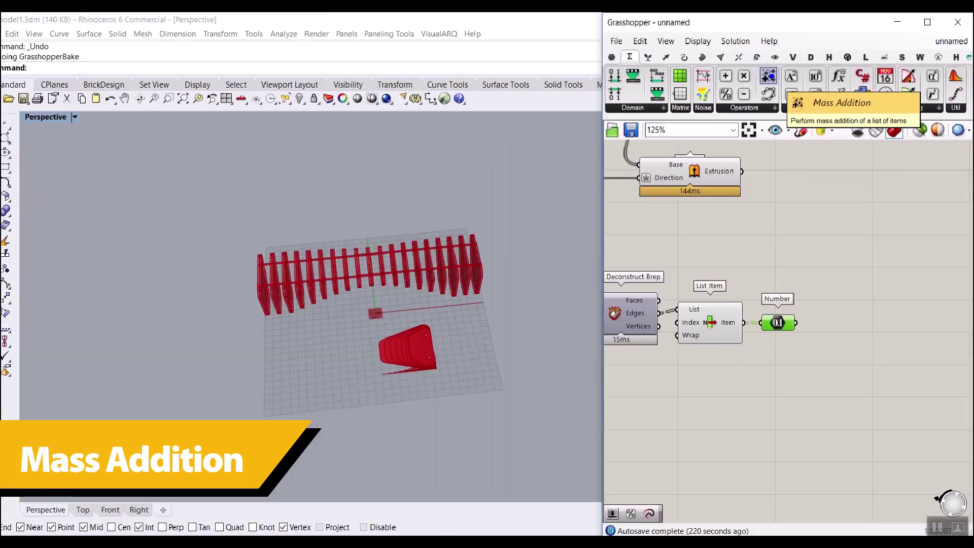
drag(767, 75, 858, 342)
scroll(819, 332, up, 4)
right_drag(805, 323, 741, 278)
scroll(712, 269, up, 2)
drag(705, 251, 829, 248)
Step: Flatten the Input of the Mass Addition component and check its list of edge lengths
click(811, 328)
right_click(795, 235)
click(814, 324)
mouse_move(774, 231)
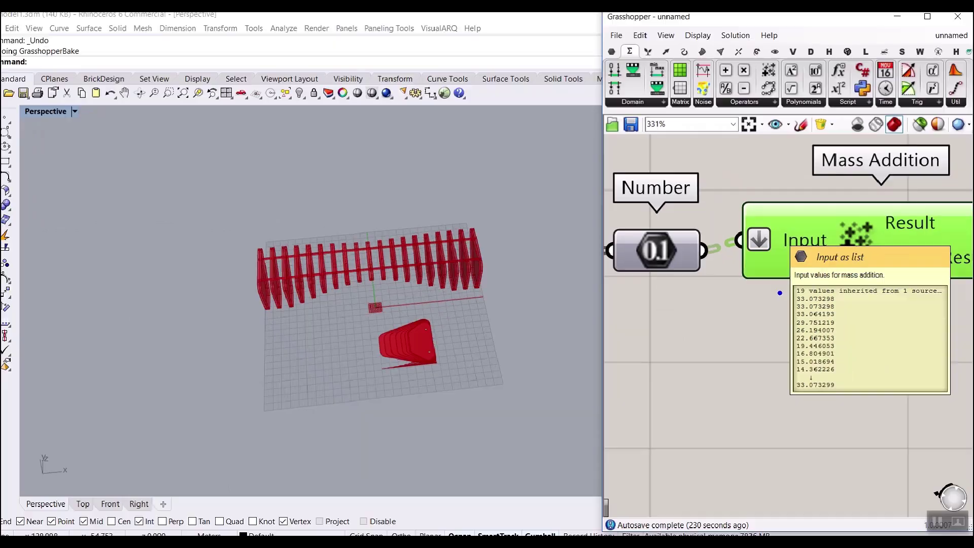
right_drag(891, 275, 811, 266)
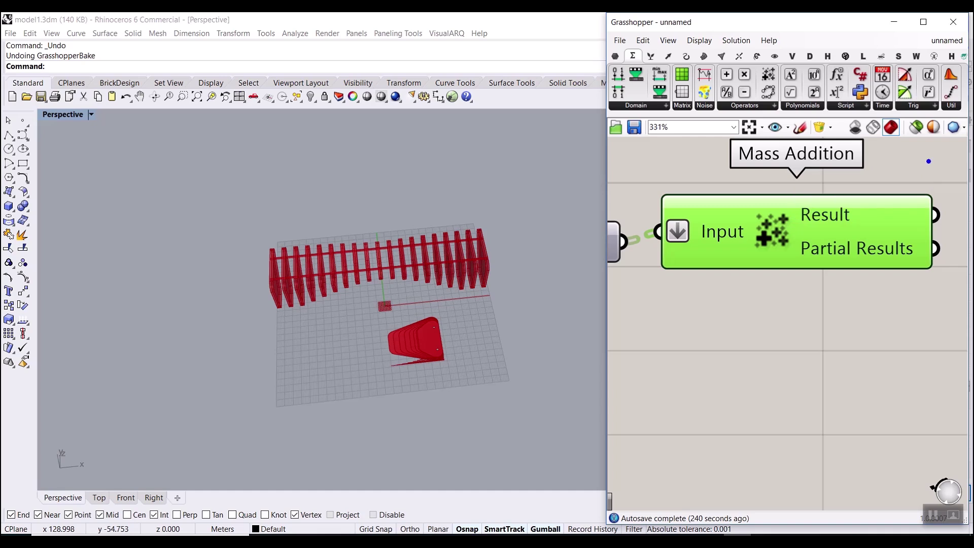
drag(926, 161, 942, 82)
key(Escape)
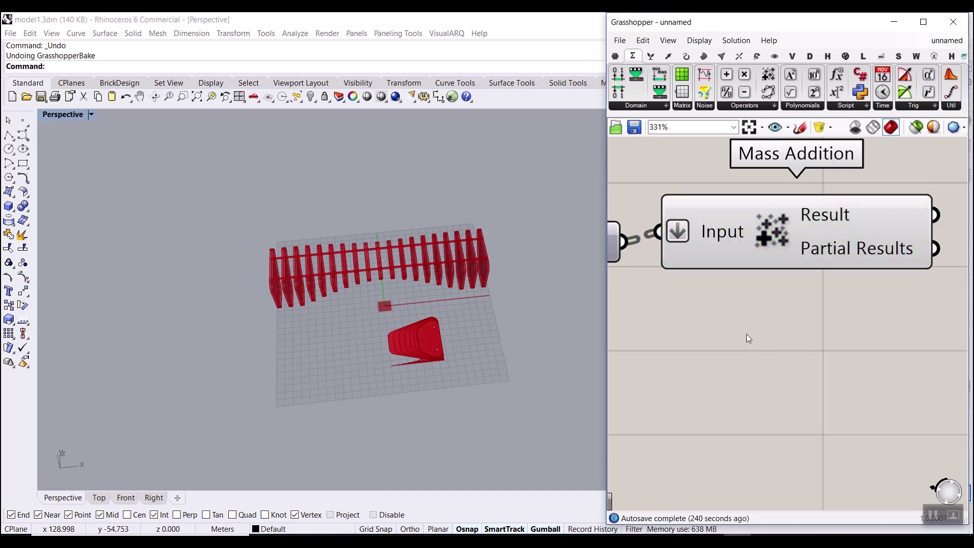
Step: Add a Move component above and beyond the Mass Addition component by searching for it on the canvas
scroll(739, 316, down, 3)
right_drag(800, 283, 721, 229)
mouse_move(722, 229)
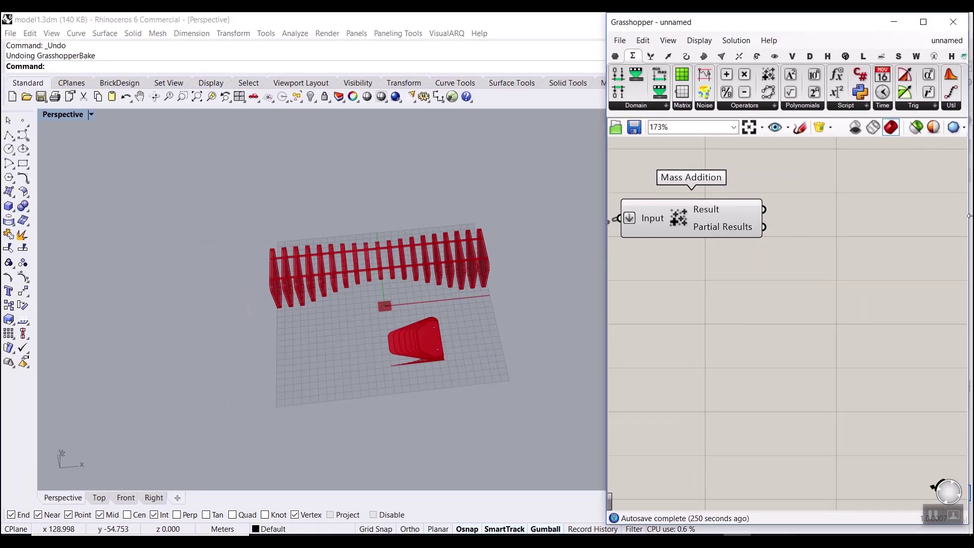
right_drag(859, 235, 859, 241)
double_click(865, 269)
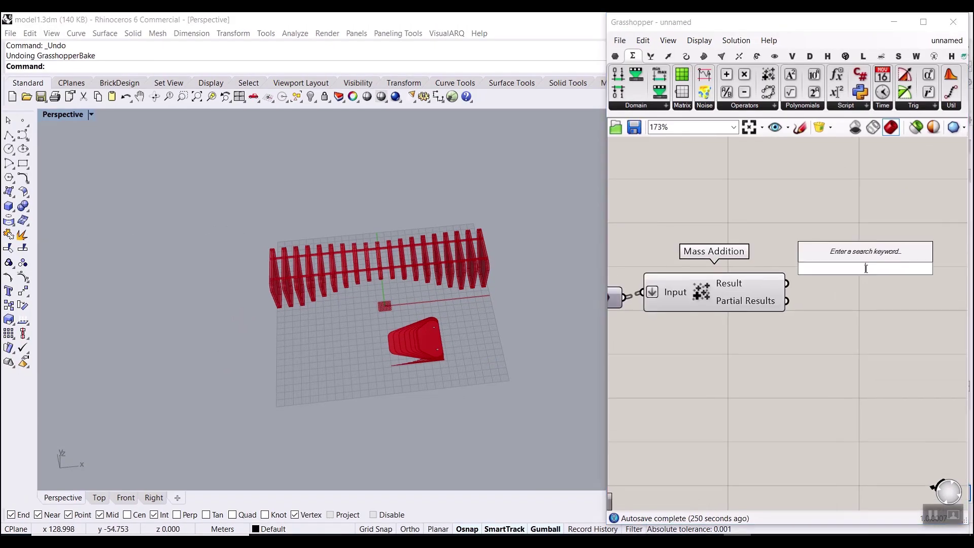
text(mv)
click(832, 196)
drag(815, 280, 815, 229)
Step: Connect Orient's Geometry output to the Geometry input of the new Move component and place Move beside Mass Addition
scroll(791, 243, down, 2)
right_drag(789, 245, 878, 255)
right_drag(639, 276, 838, 276)
drag(689, 219, 893, 243)
scroll(687, 229, down, 4)
right_drag(908, 237, 859, 233)
scroll(860, 233, up, 1)
drag(894, 242, 854, 228)
scroll(854, 227, up, 5)
scroll(843, 248, down, 1)
right_drag(880, 242, 816, 235)
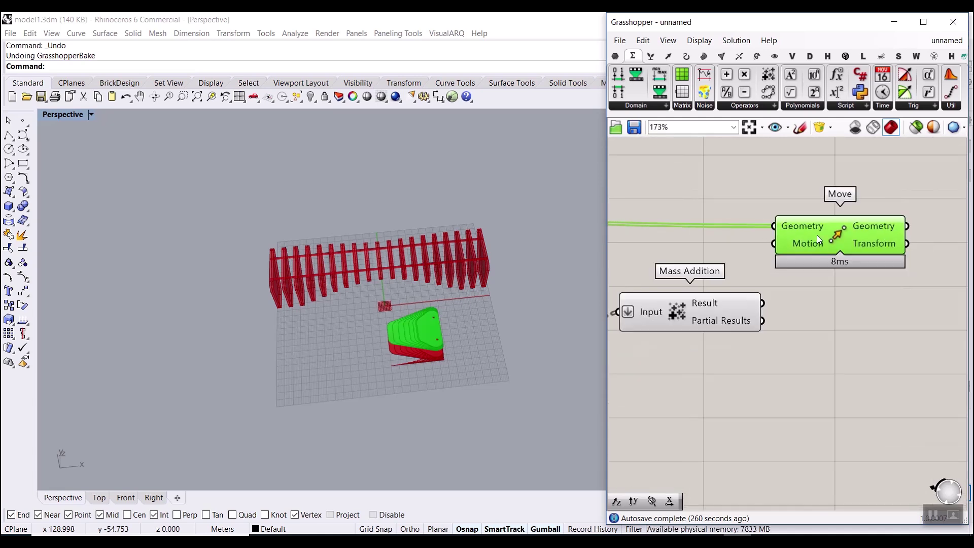
Step: Add a Unit X component before Move, connect its Unit vector output to Move's Motion input, and shift Move farther along the canvas
drag(817, 236, 915, 206)
double_click(766, 237)
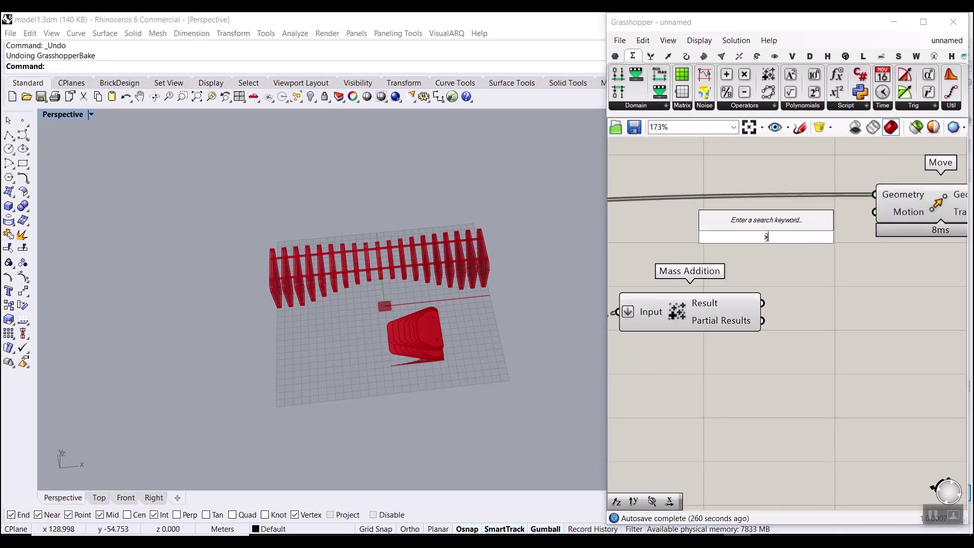
text(x)
click(751, 194)
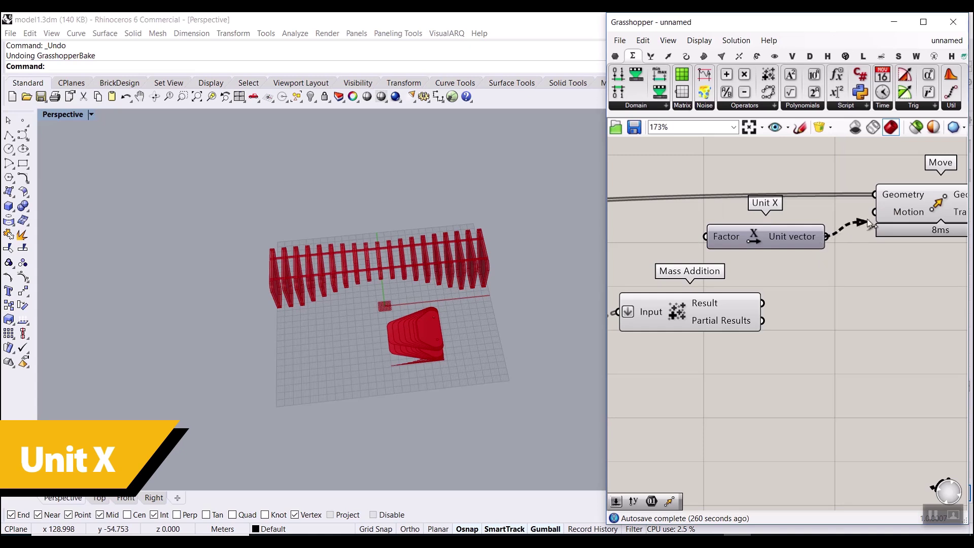
drag(867, 219, 874, 213)
right_drag(880, 244, 789, 244)
scroll(793, 242, down, 2)
drag(834, 219, 910, 208)
Step: Place Unit X beside Mass Addition and connect Mass Addition's Partial Results output to Unit X's Factor input
drag(699, 240, 779, 279)
scroll(707, 299, up, 3)
drag(707, 295, 766, 265)
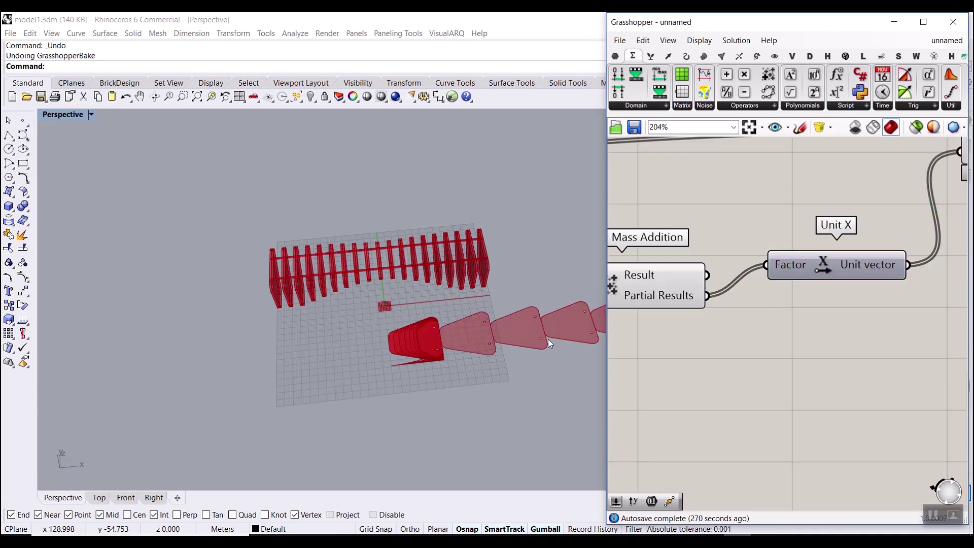
Step: Turn off the preview of the Orient component that holds the stacked flat panels
scroll(803, 310, down, 10)
drag(798, 317, 693, 284)
right_click(824, 245)
click(845, 261)
scroll(406, 350, down, 3)
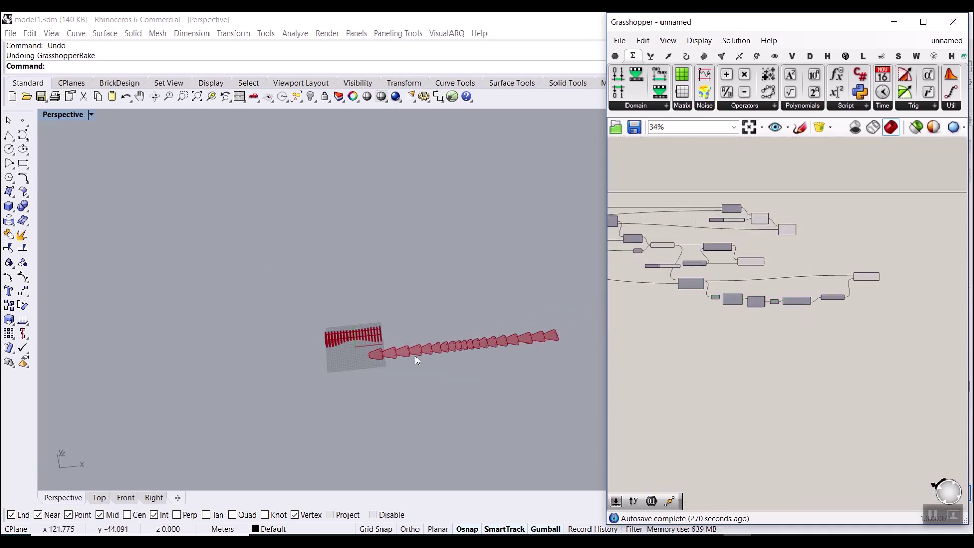
Step: Examine the row of flat panels up close, checking the spacing where neighbouring panels meet
scroll(412, 356, up, 10)
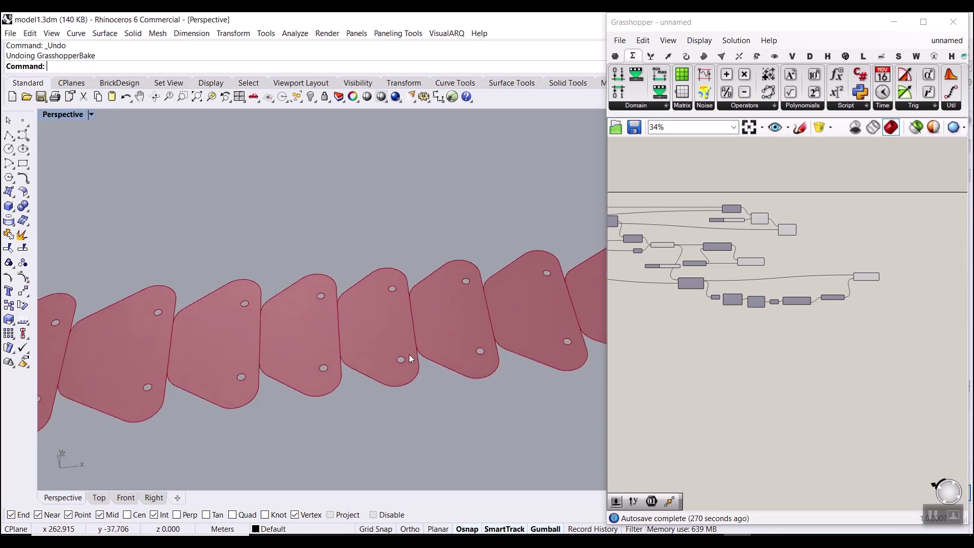
scroll(391, 363, down, 6)
scroll(324, 358, up, 4)
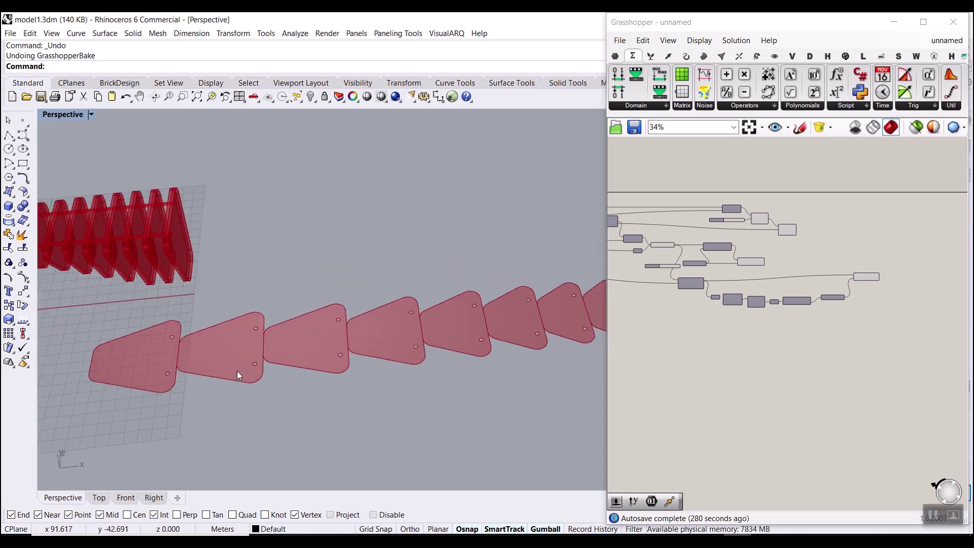
scroll(257, 356, up, 6)
scroll(257, 356, down, 3)
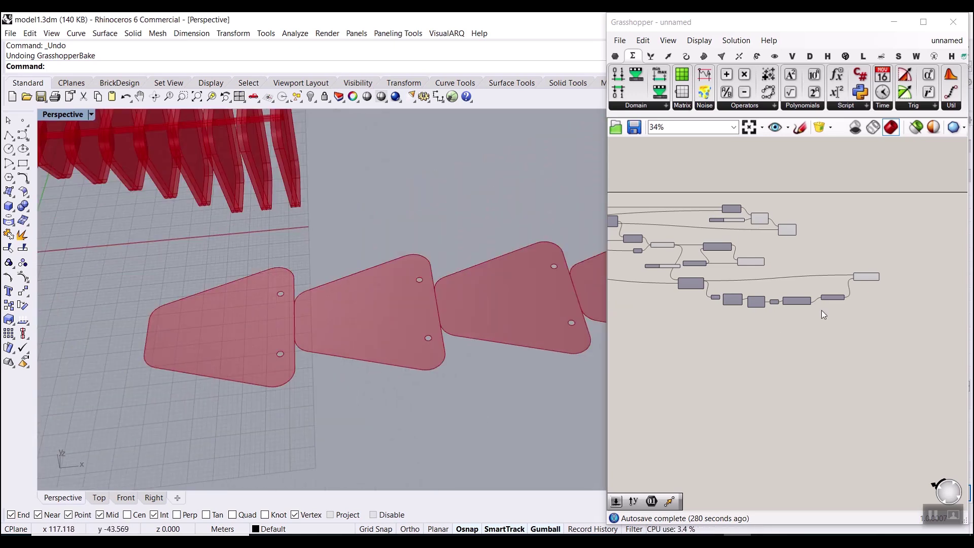
scroll(821, 309, up, 6)
key(ctrl+a)
click(844, 334)
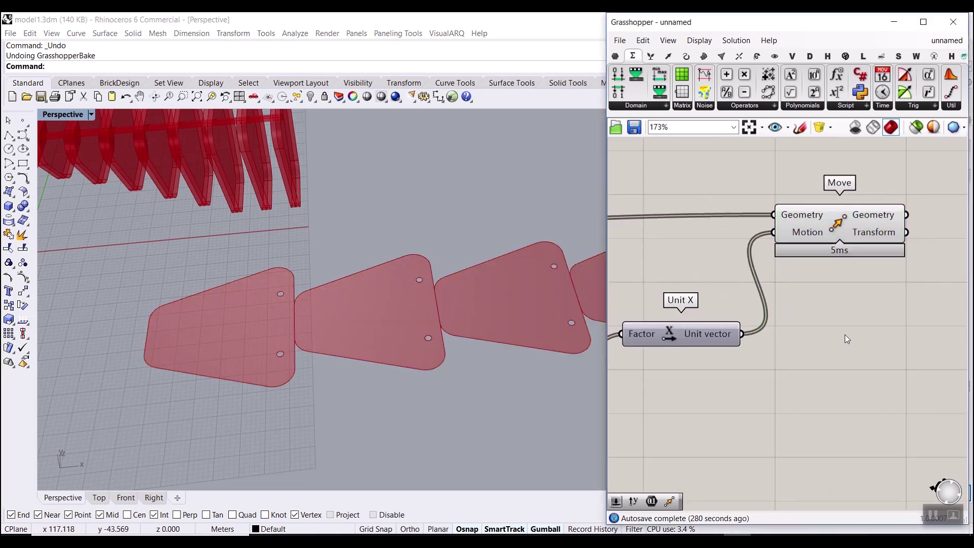
scroll(823, 369, down, 4)
right_drag(570, 363, 379, 347)
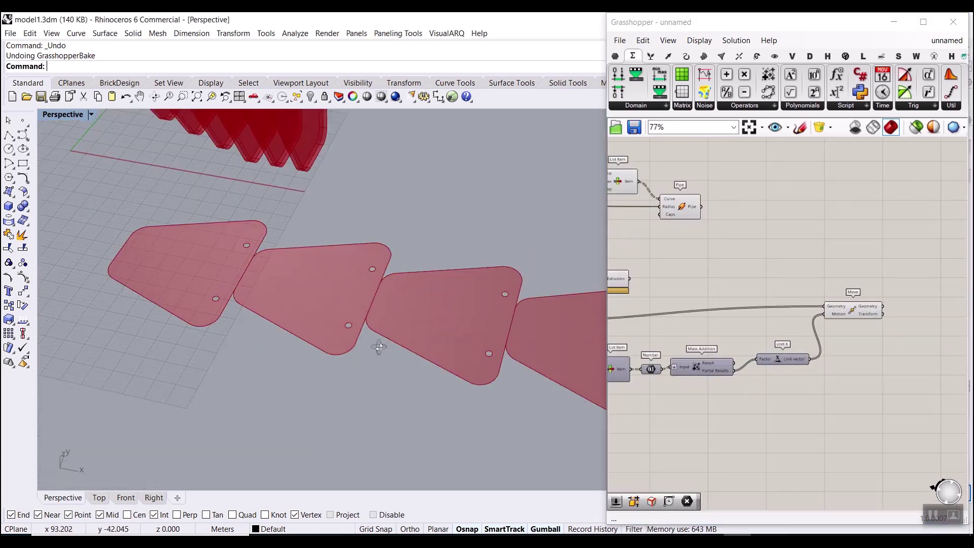
scroll(359, 314, down, 3)
scroll(359, 315, up, 6)
scroll(389, 314, down, 3)
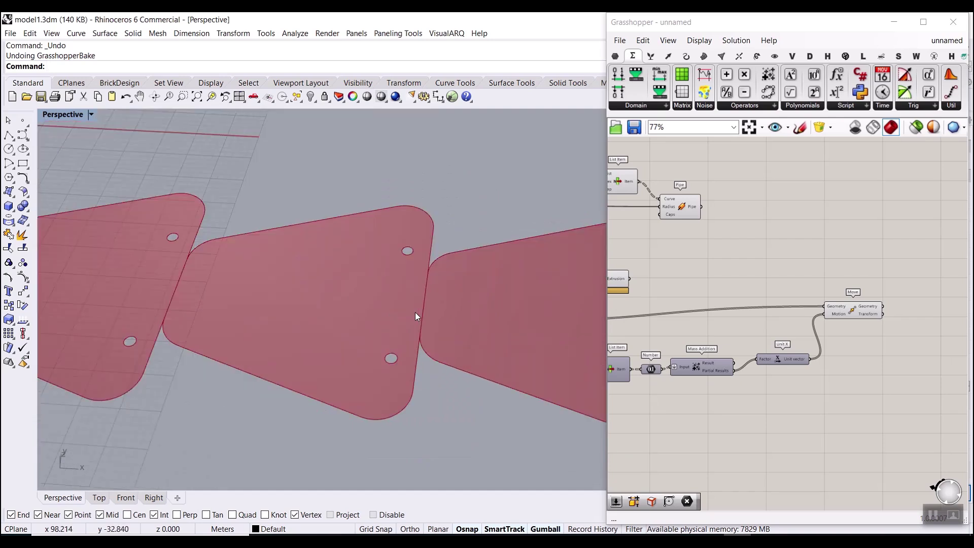
scroll(423, 317, up, 2)
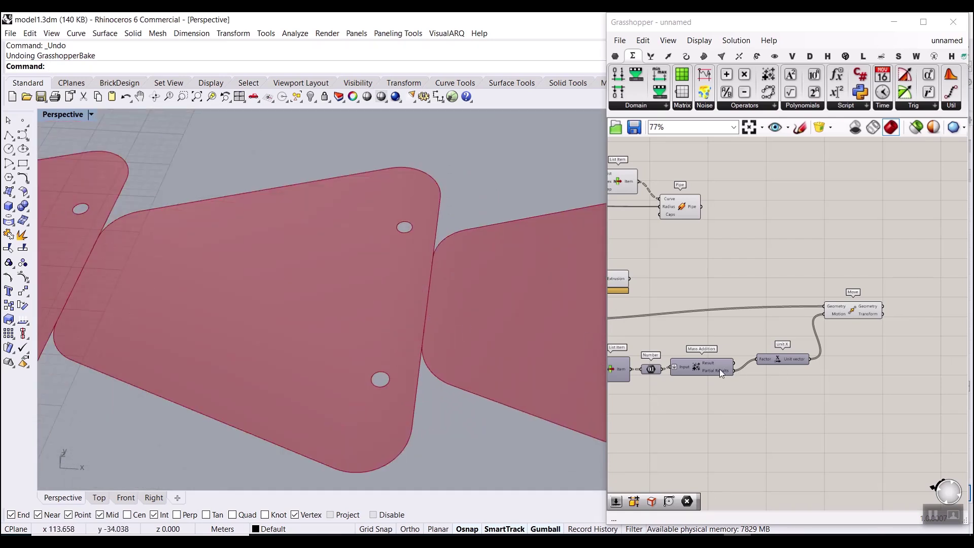
Step: Try an Addition component with Mass Addition's Partial Results connected to its A input, and undo it
scroll(719, 369, up, 3)
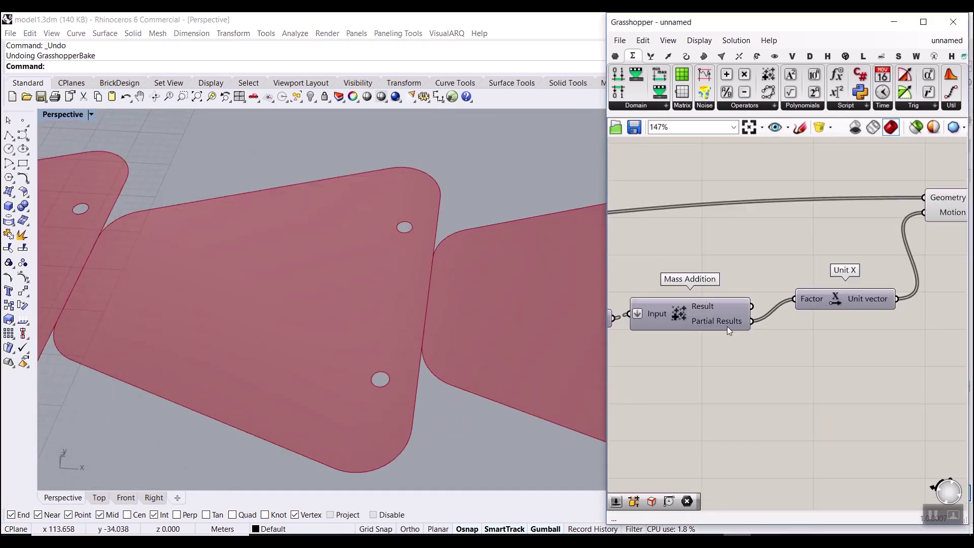
scroll(745, 298, up, 2)
mouse_move(747, 278)
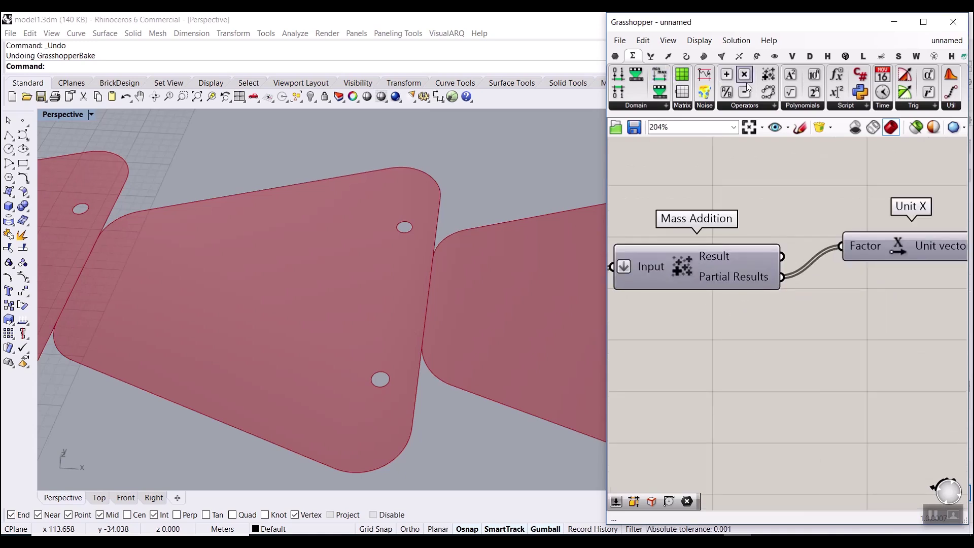
drag(833, 331, 885, 373)
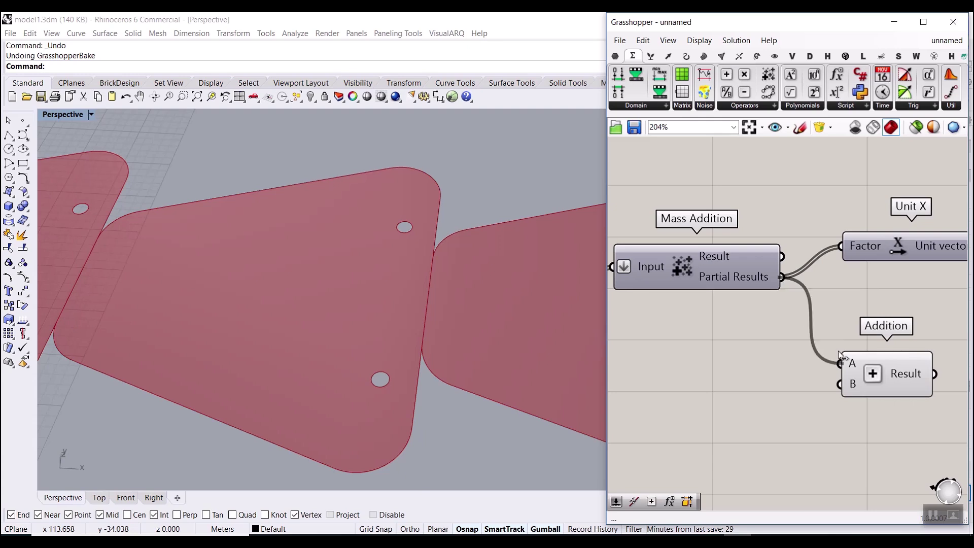
key(ctrl+z)
Step: Add a Multiplication component, feed Partial Results into its A input, and connect its Result to Unit X's Factor input
scroll(693, 430, down, 5)
scroll(795, 327, up, 2)
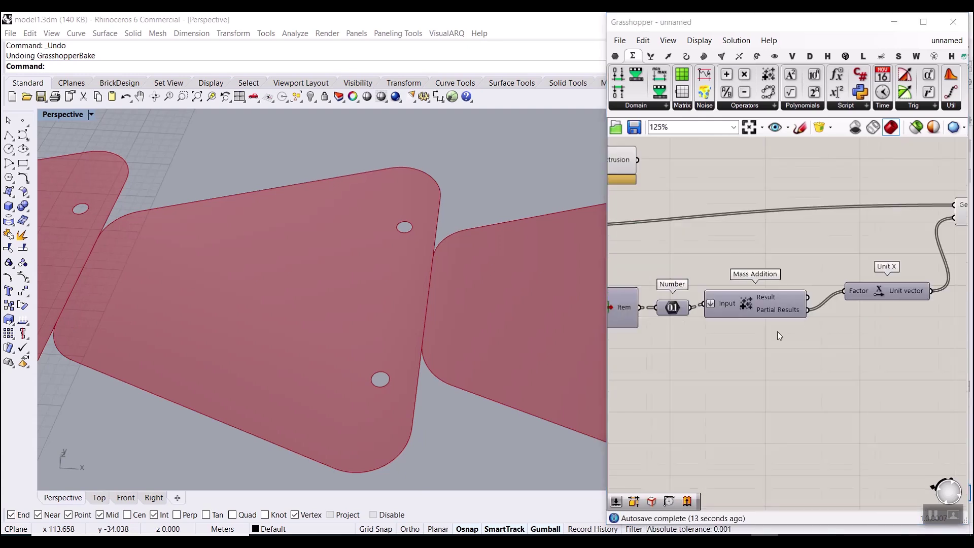
scroll(779, 336, up, 1)
scroll(422, 290, down, 5)
scroll(477, 310, up, 2)
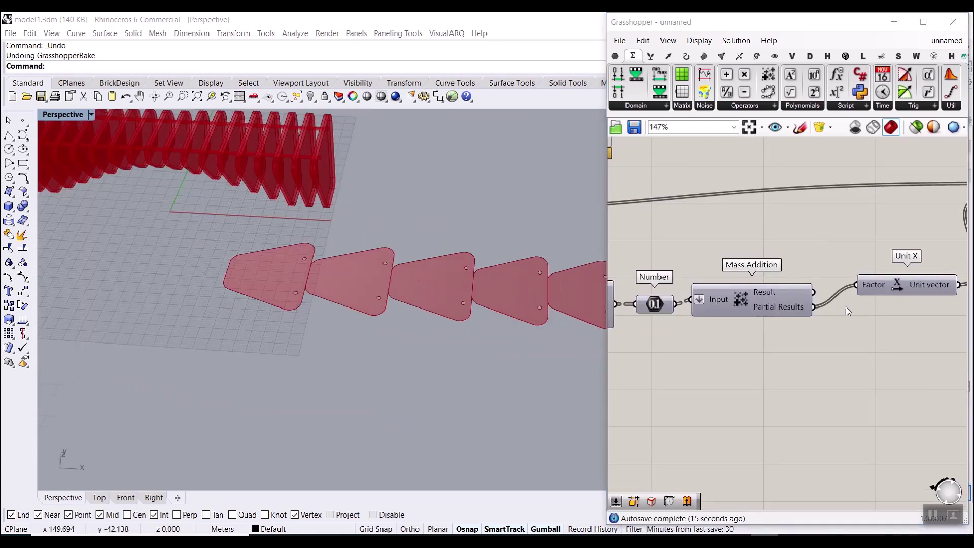
right_drag(846, 311, 758, 307)
scroll(737, 323, up, 3)
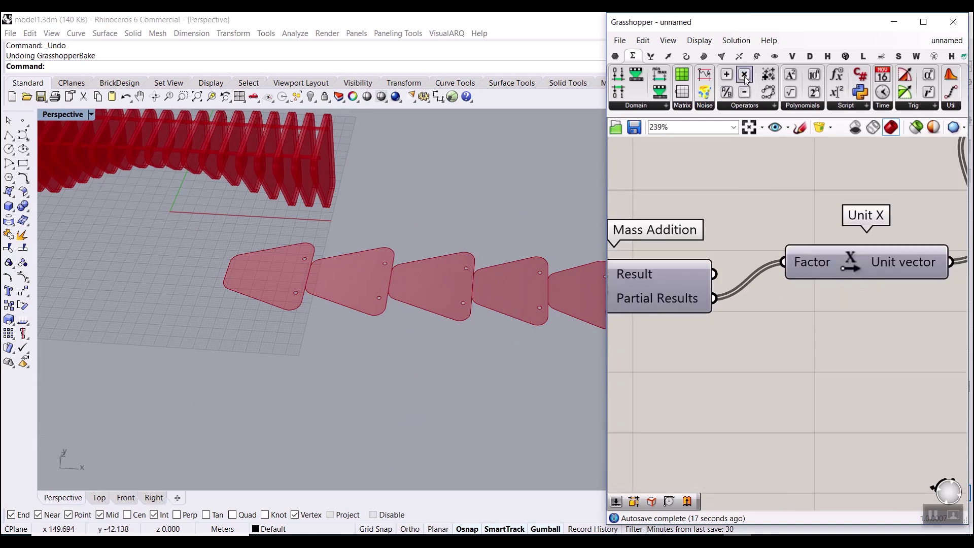
drag(745, 79, 771, 354)
scroll(771, 354, up, 2)
drag(692, 290, 695, 335)
drag(829, 304, 789, 240)
Step: Create a number slider with the value 1.2 and connect it to Multiplication's B input
right_drag(647, 385, 737, 363)
double_click(717, 368)
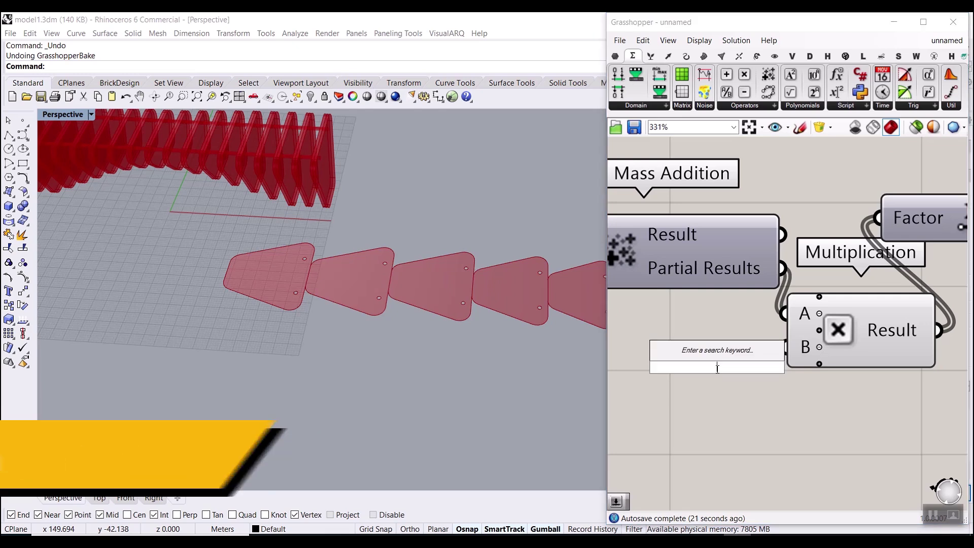
text(1.2)
key(Return)
drag(810, 373, 689, 355)
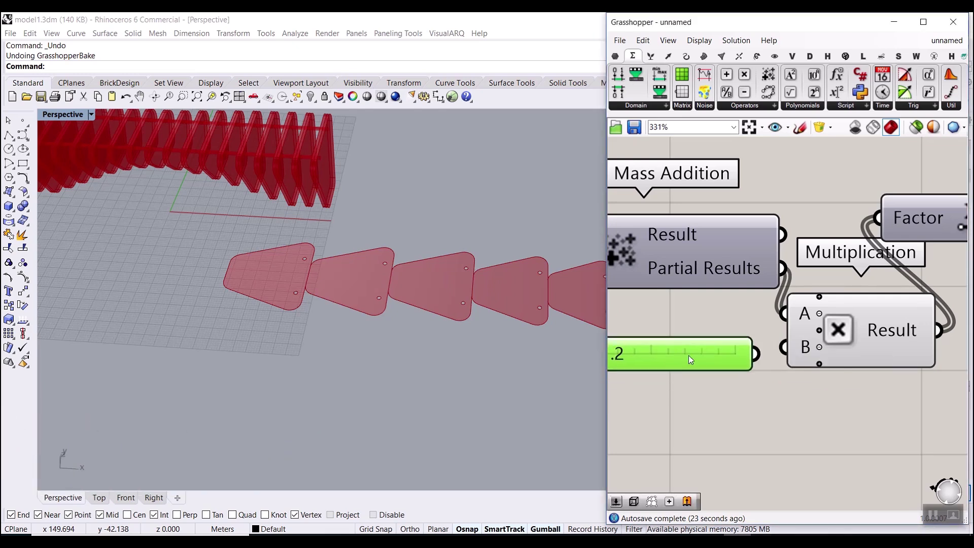
drag(755, 354, 774, 354)
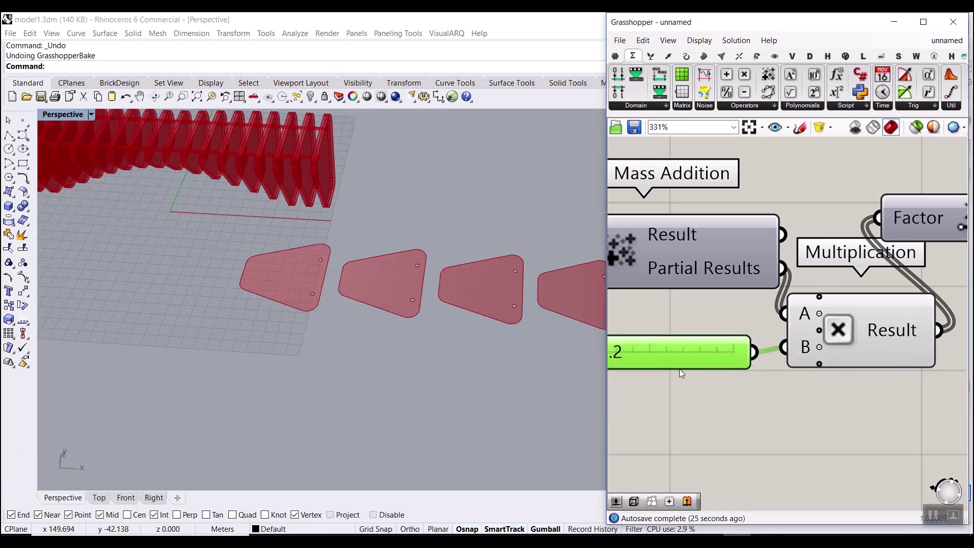
Step: Try a slider value of 0.3 to test its effect on the panel spacing
scroll(679, 371, down, 3)
scroll(715, 373, up, 3)
drag(722, 372, 710, 376)
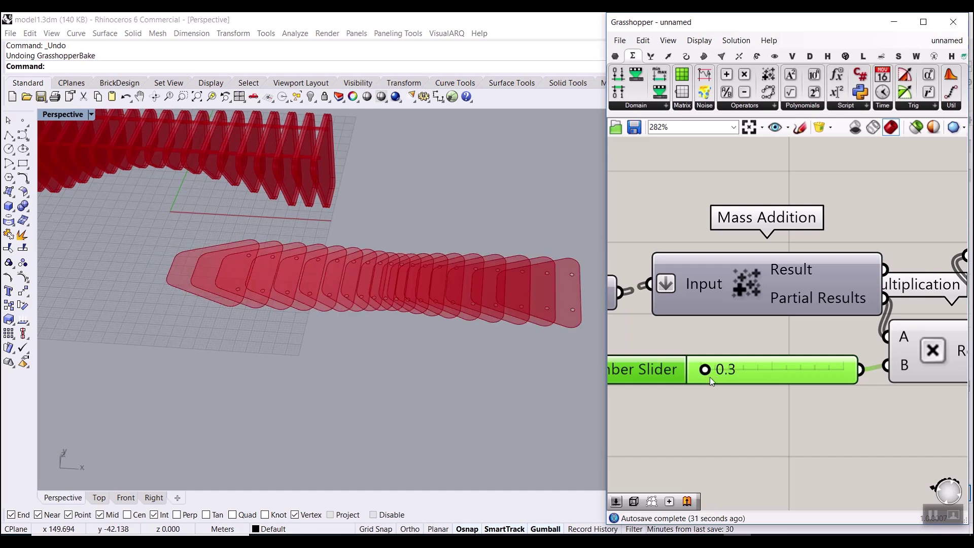
Step: Set the spacing slider's numeric domain to a minimum of 1 and a maximum of 2
double_click(680, 373)
double_click(750, 393)
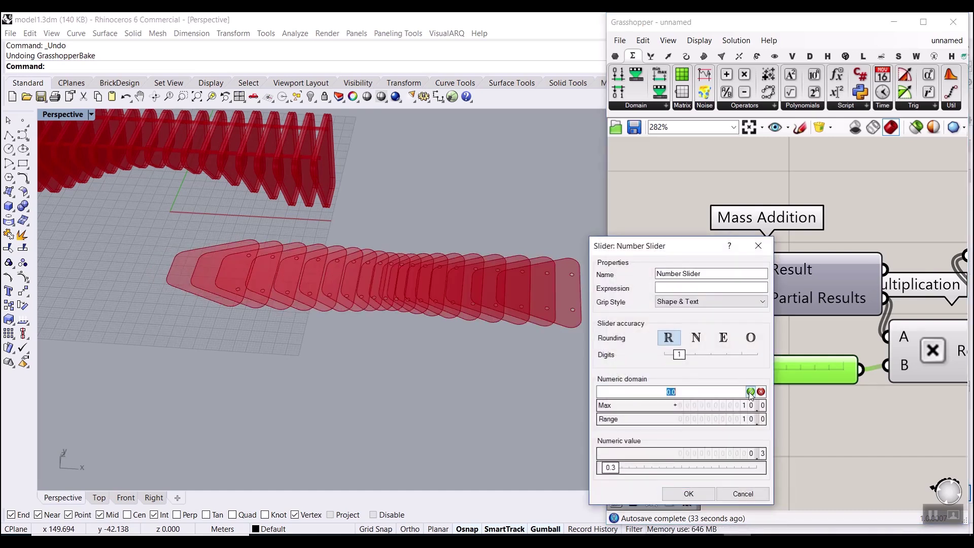
text(1)
click(750, 392)
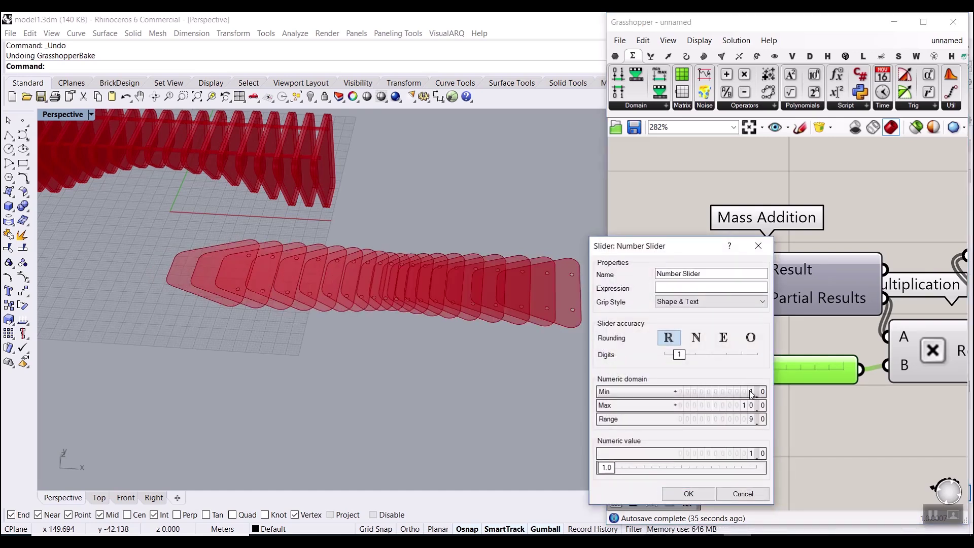
double_click(744, 405)
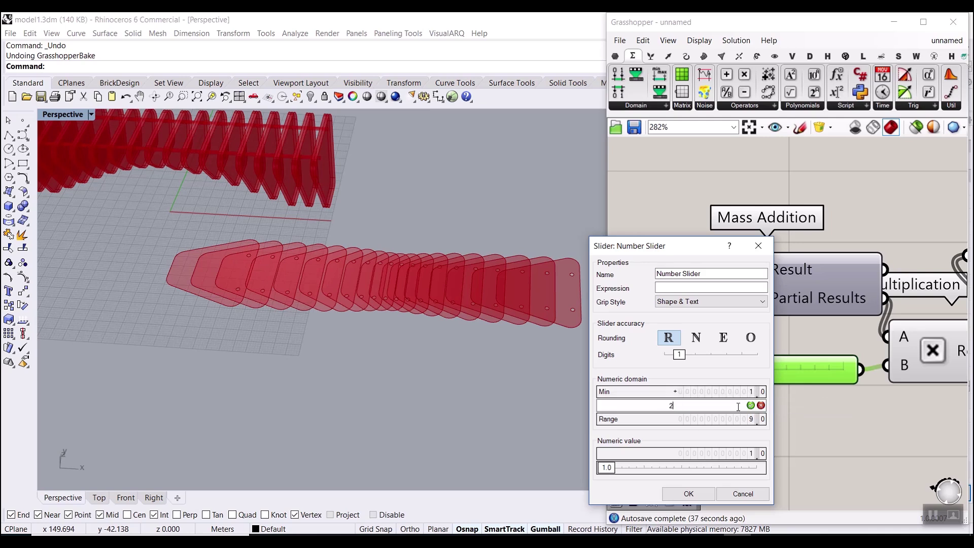
click(708, 491)
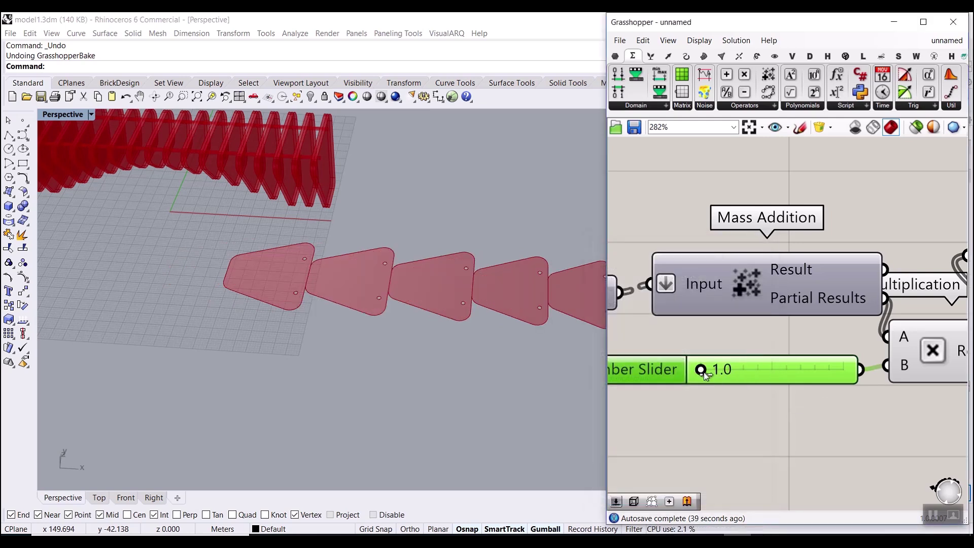
Step: Set the spacing slider to 1.1 and review the gaps along the row of panels
drag(704, 374, 715, 369)
scroll(396, 349, down, 5)
scroll(424, 341, up, 3)
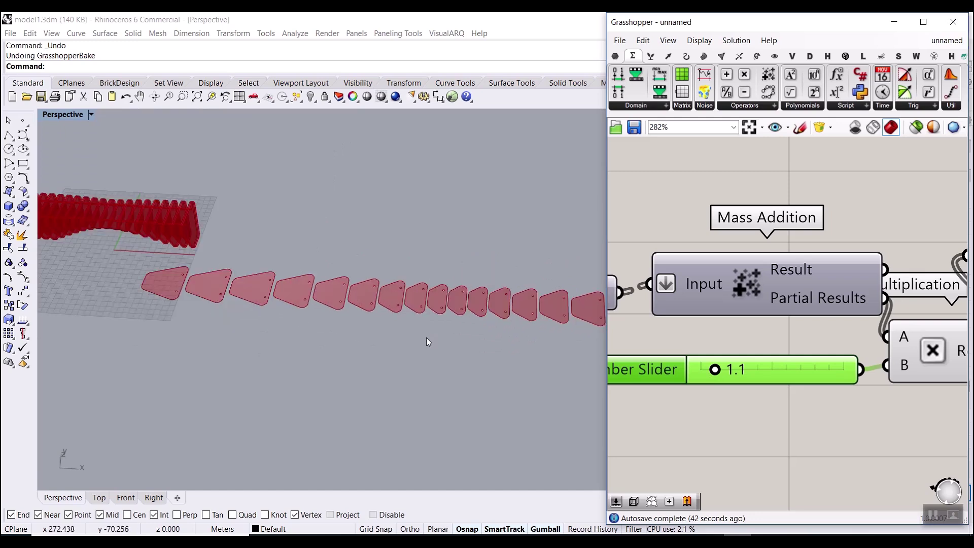
right_drag(552, 358, 513, 319)
scroll(791, 285, down, 4)
scroll(789, 242, up, 3)
Step: Add a Brep Wireframe component beside Move and connect Move's Geometry output to its Brep input
click(770, 276)
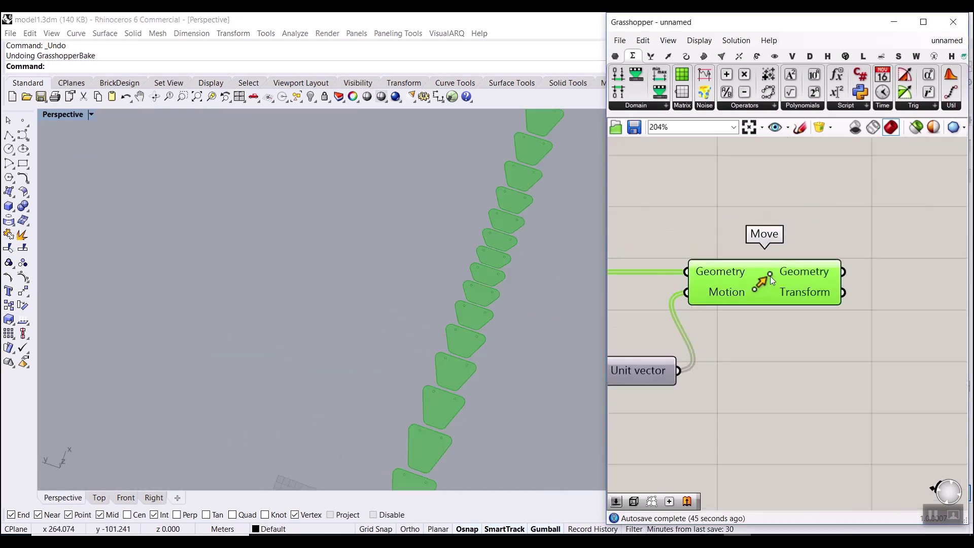
click(869, 260)
right_drag(869, 261, 797, 260)
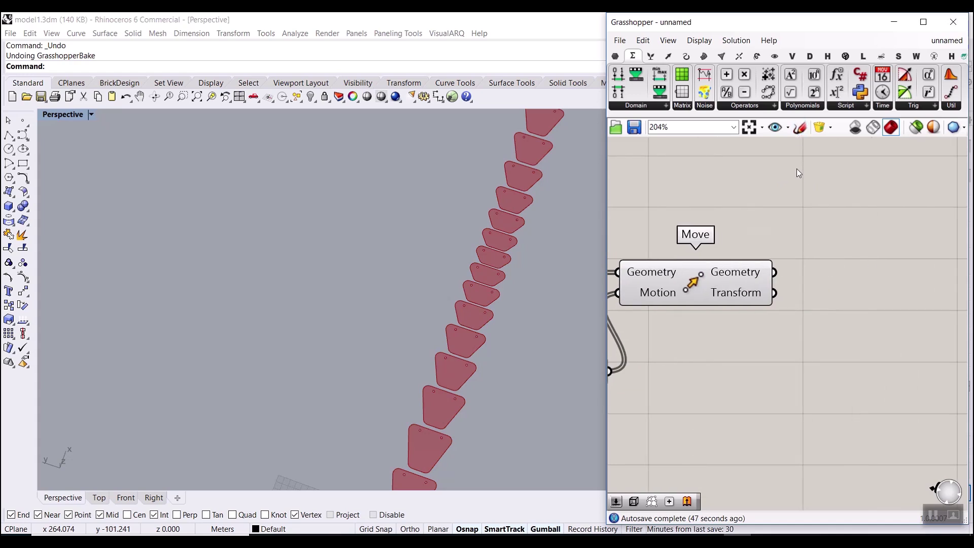
click(703, 60)
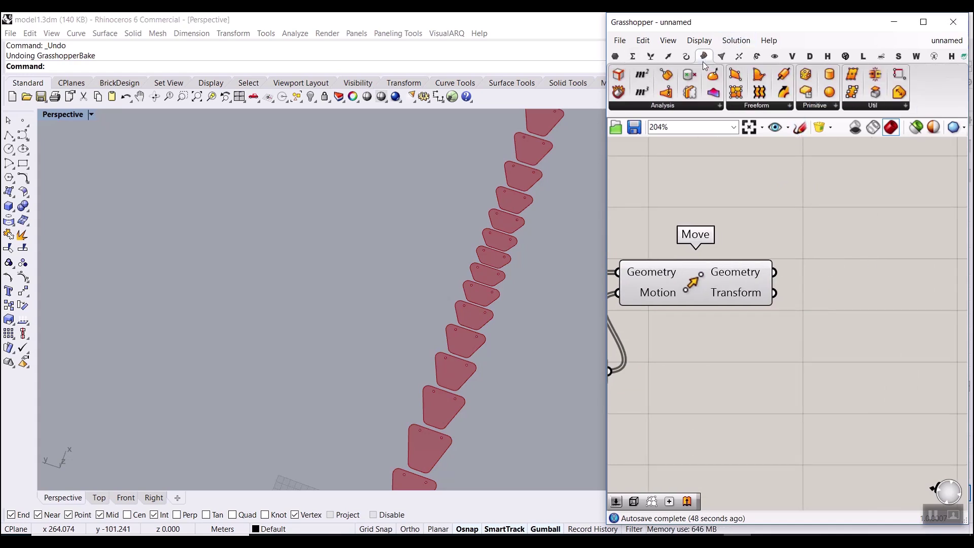
click(661, 105)
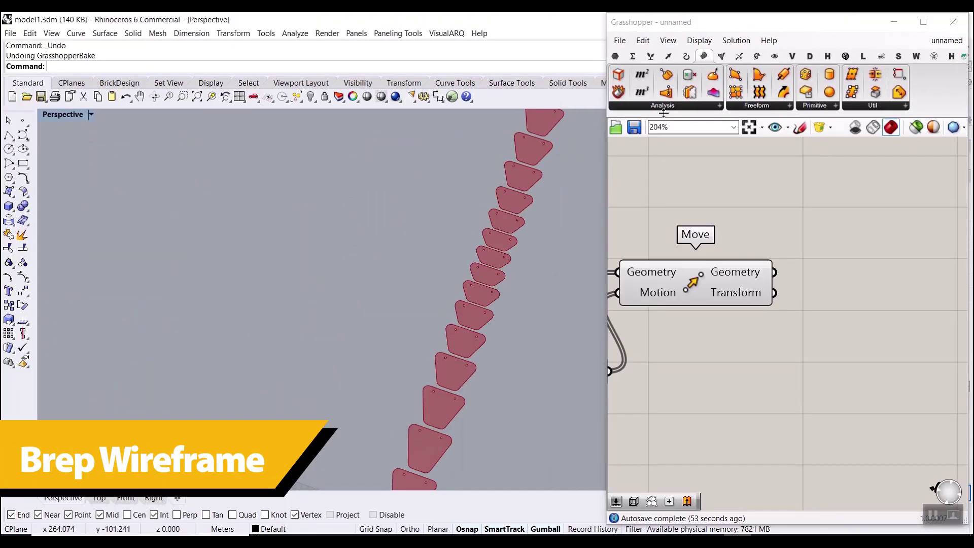
click(662, 105)
click(655, 187)
click(861, 286)
drag(774, 272, 857, 288)
Step: Turn off the preview of the Move component and inspect the wireframe outlines of the panels
right_click(686, 283)
click(706, 303)
scroll(397, 254, up, 5)
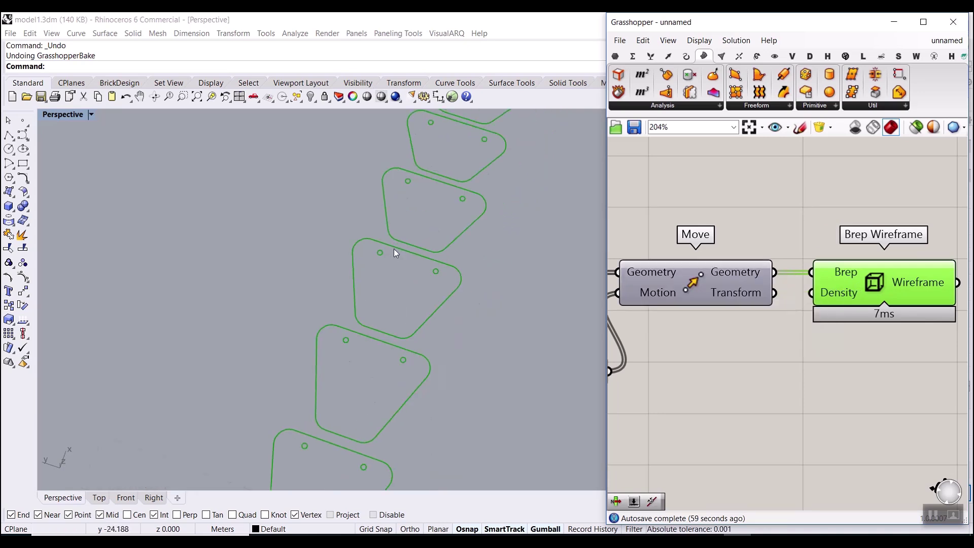
scroll(397, 254, up, 2)
right_drag(896, 283, 784, 260)
mouse_move(784, 261)
scroll(784, 261, up, 1)
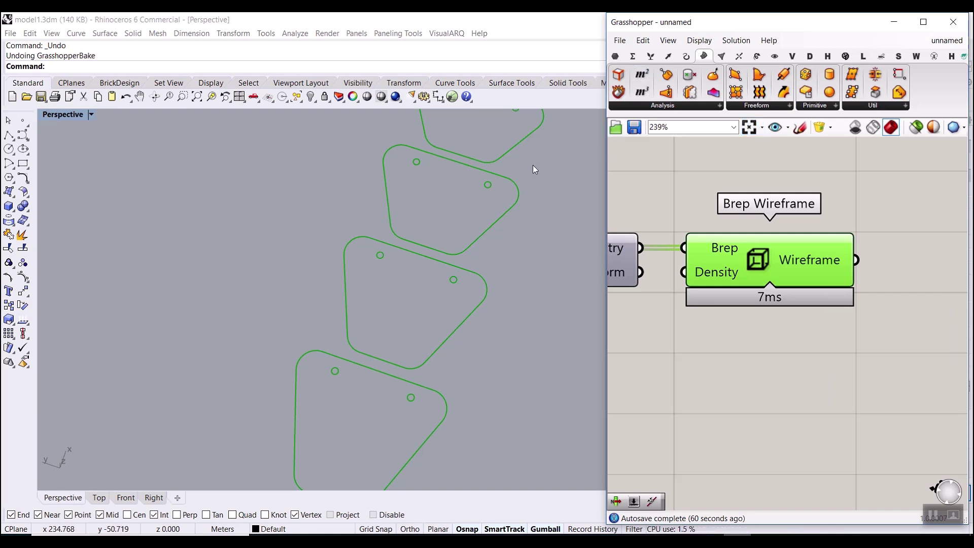
Step: Add a Join Curves component and connect Brep Wireframe's Wireframe output to its Curves input
click(687, 56)
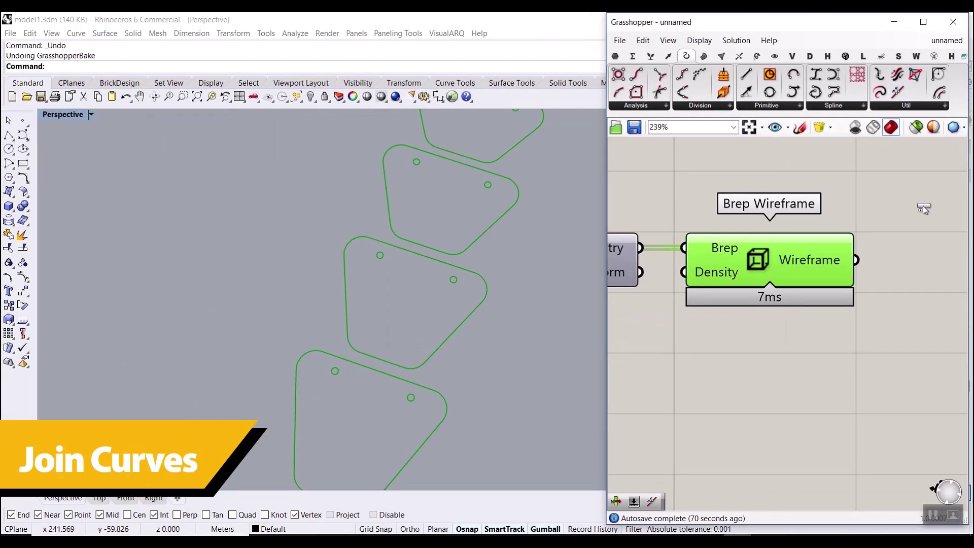
drag(923, 208, 953, 332)
right_drag(849, 262, 749, 235)
drag(755, 235, 781, 290)
click(744, 363)
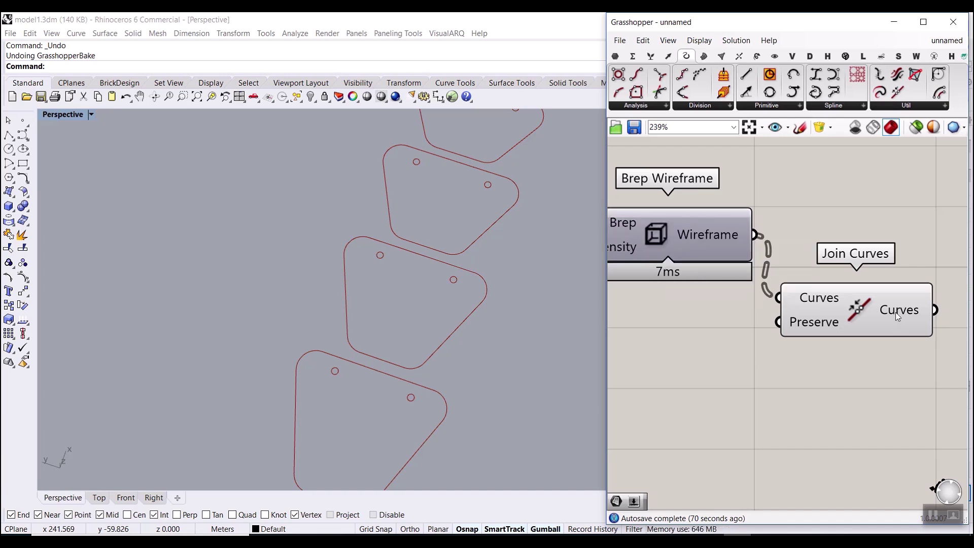
right_drag(896, 312, 787, 272)
mouse_move(786, 271)
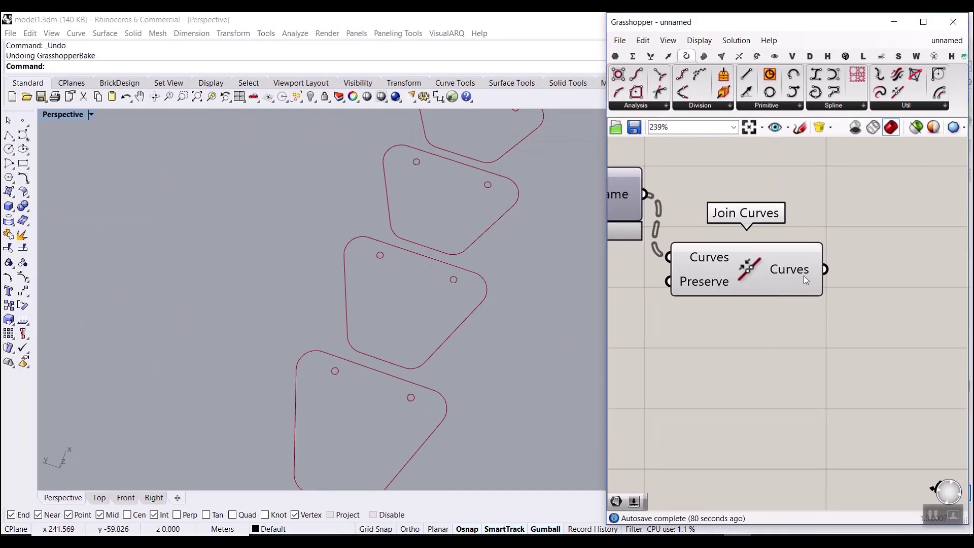
Step: Bake the Join Curves output, select the two baked hole curves of one panel to check them, and undo the bake
right_click(803, 276)
click(809, 284)
click(806, 405)
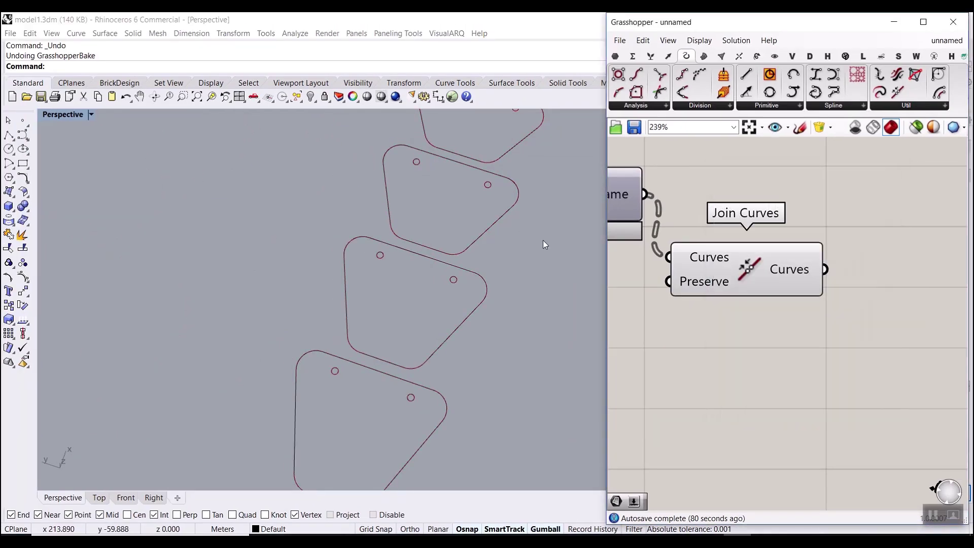
click(498, 215)
click(425, 170)
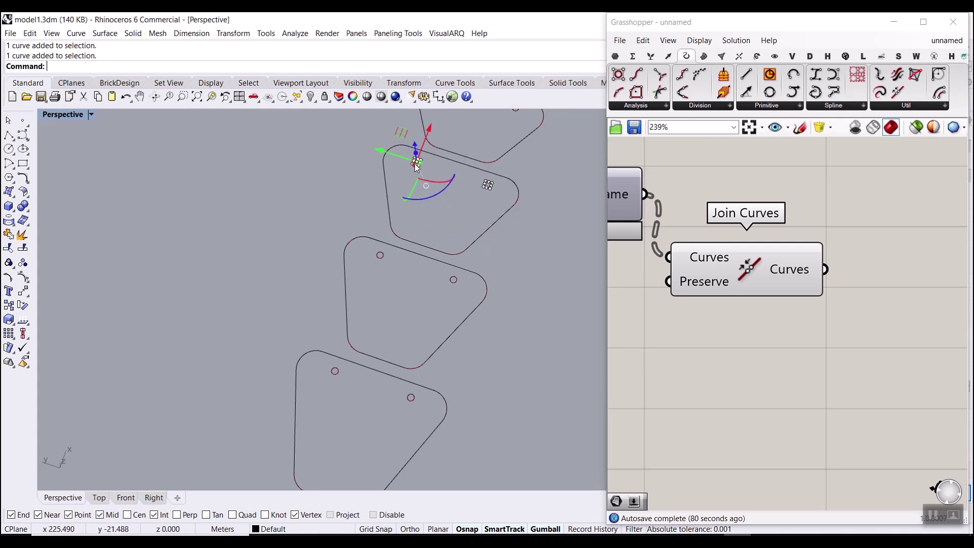
scroll(470, 283, down, 5)
scroll(471, 283, down, 3)
right_drag(484, 323, 425, 294)
key(ctrl+z)
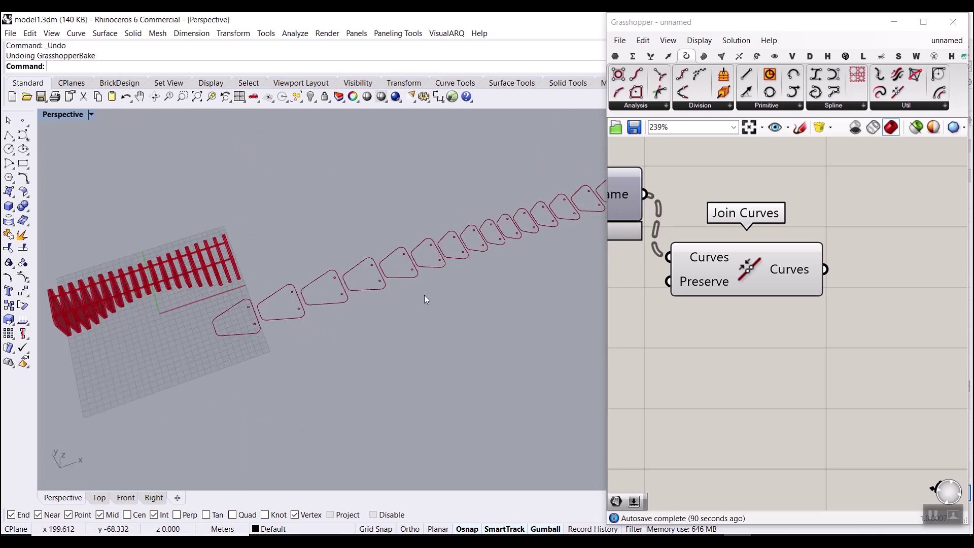
Step: Add a Box parameter beside Join Curves, connect the Curves output to it, and inspect the boxes around the panels
scroll(810, 318, down, 3)
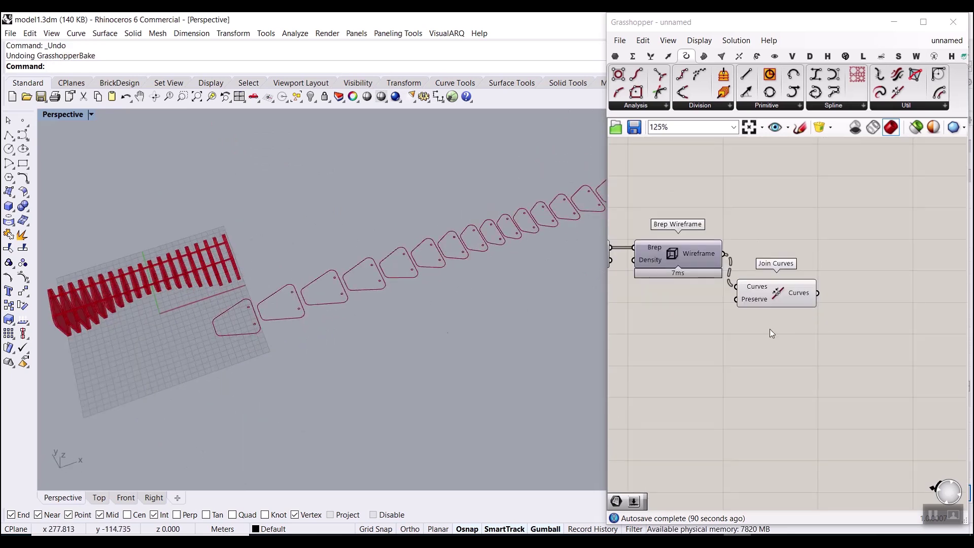
scroll(393, 326, down, 3)
right_drag(358, 324, 421, 375)
scroll(866, 314, down, 4)
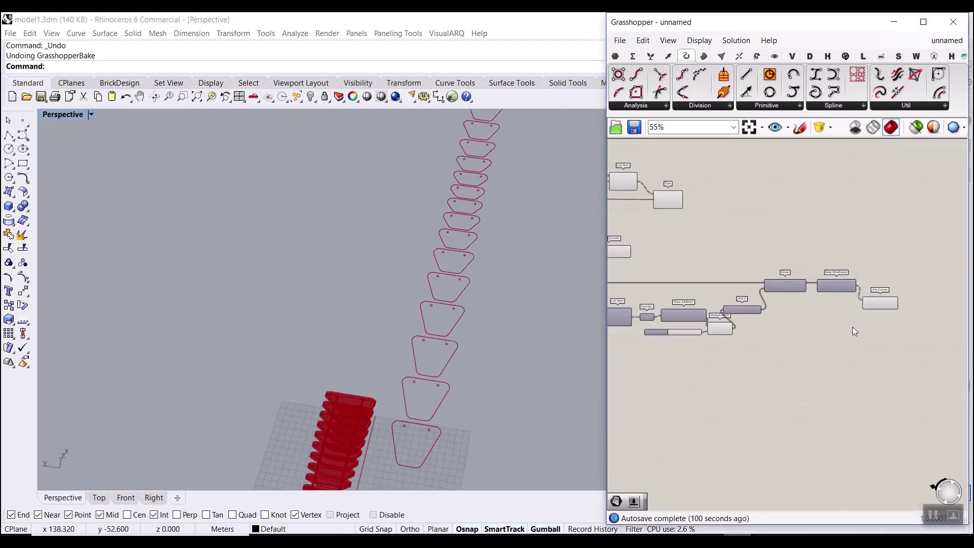
scroll(852, 327, up, 4)
click(614, 56)
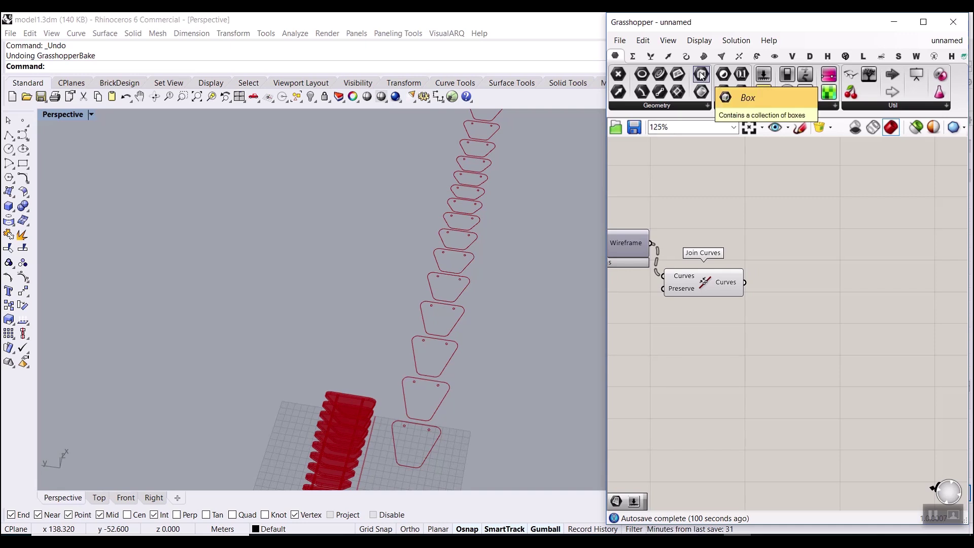
drag(701, 75, 754, 335)
scroll(754, 335, up, 3)
drag(736, 249, 738, 347)
click(751, 347)
right_drag(538, 284, 368, 381)
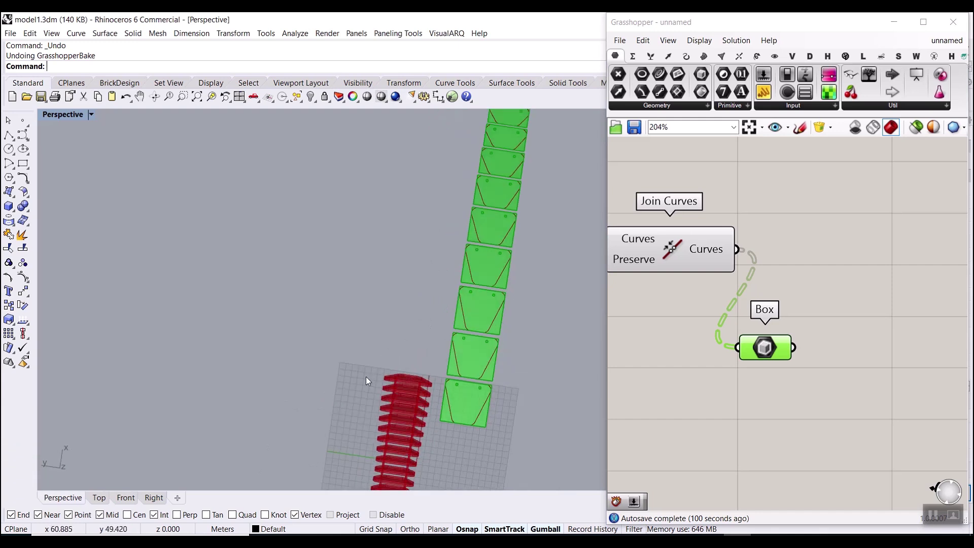
scroll(538, 301, up, 5)
Step: Add an Evaluate Box component and connect the Box parameter's output to its Box input
click(710, 59)
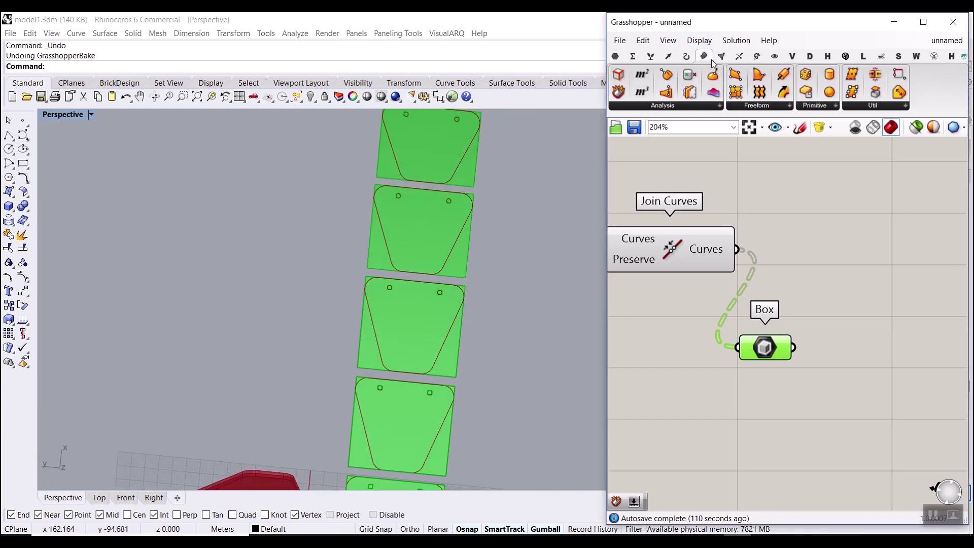
click(836, 106)
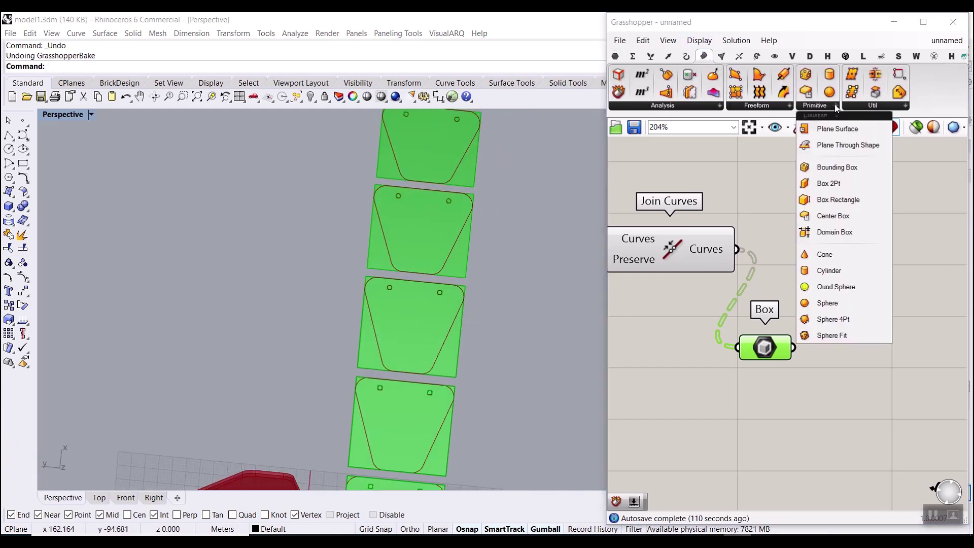
click(867, 105)
click(694, 105)
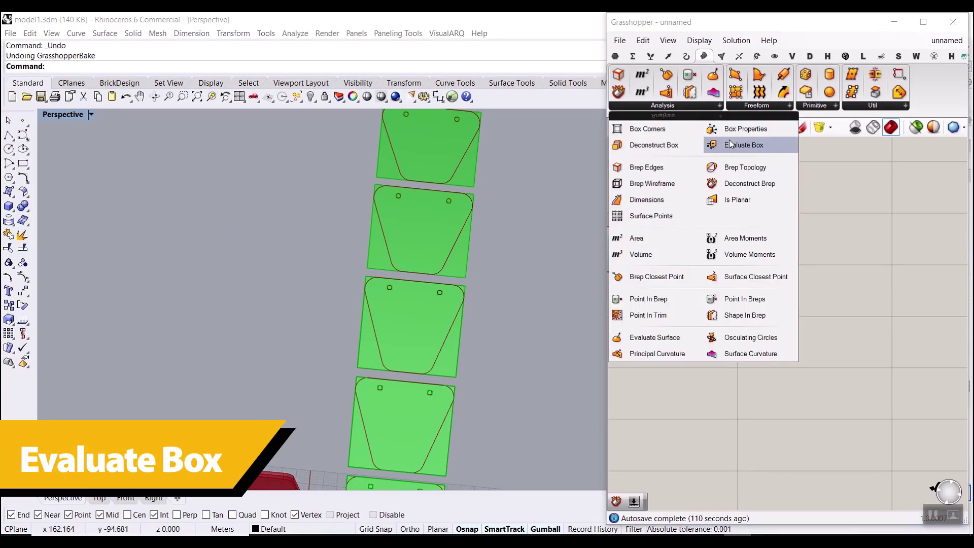
click(730, 144)
click(868, 371)
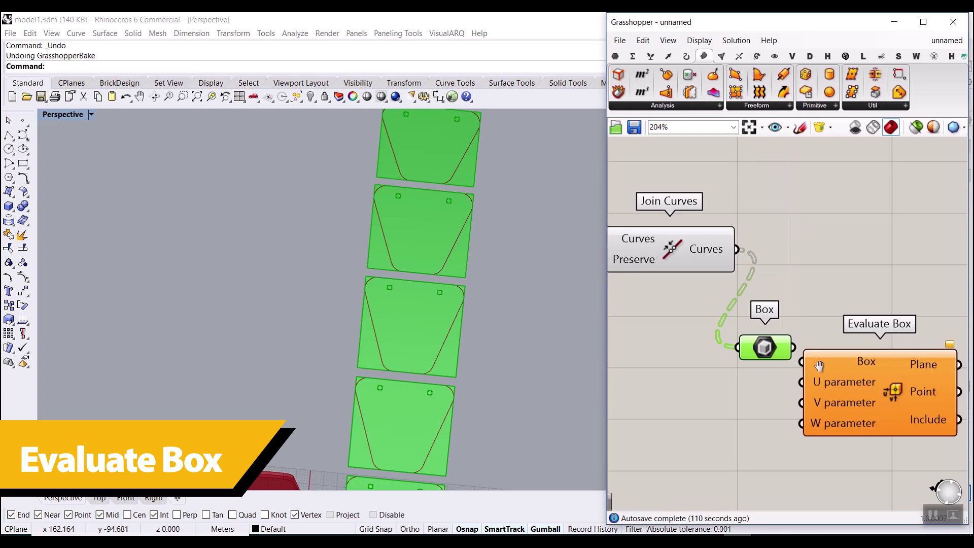
scroll(798, 340, up, 3)
drag(798, 341, 882, 332)
click(692, 334)
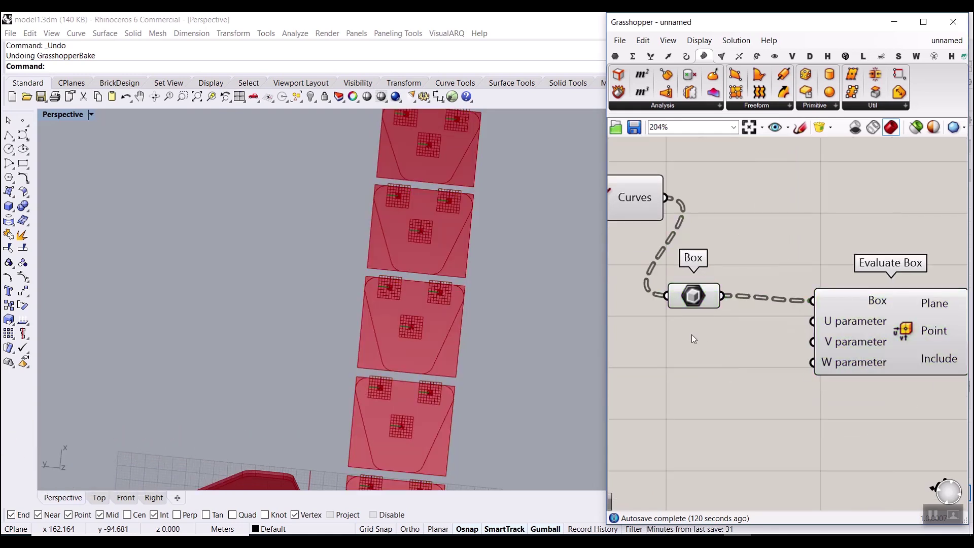
Step: Inspect the planes placed on one panel and its holes, and delete the Box parameter
right_drag(664, 279, 797, 301)
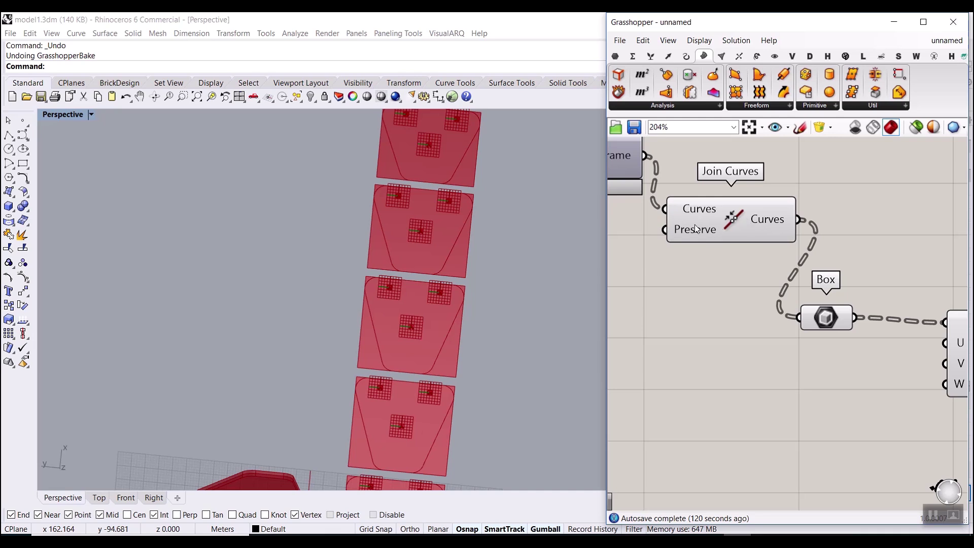
scroll(415, 220, up, 8)
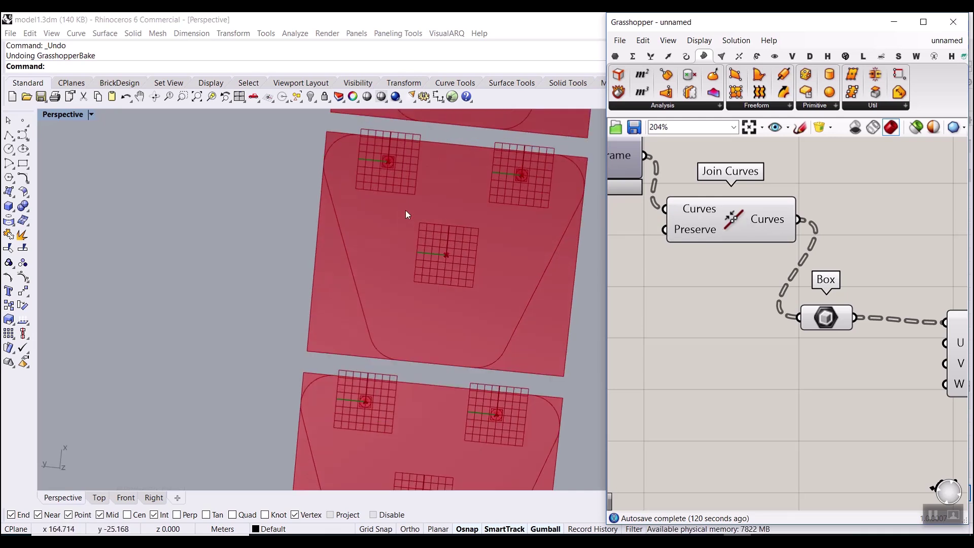
scroll(386, 158, down, 3)
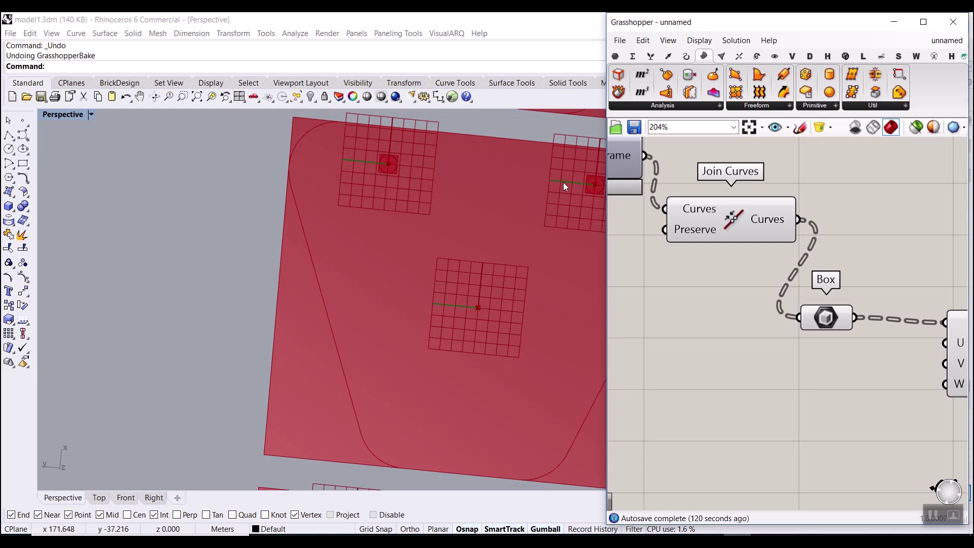
click(827, 318)
key(Delete)
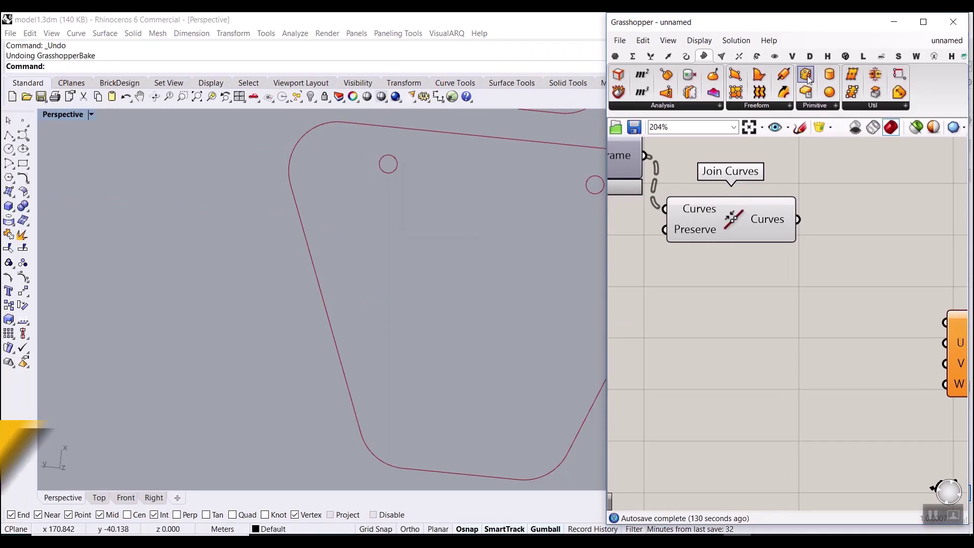
Step: Add a Bounding Box component, connect Join Curves' Curves output to its Content input, and switch it to Union Box
click(808, 77)
click(856, 325)
drag(798, 220, 806, 318)
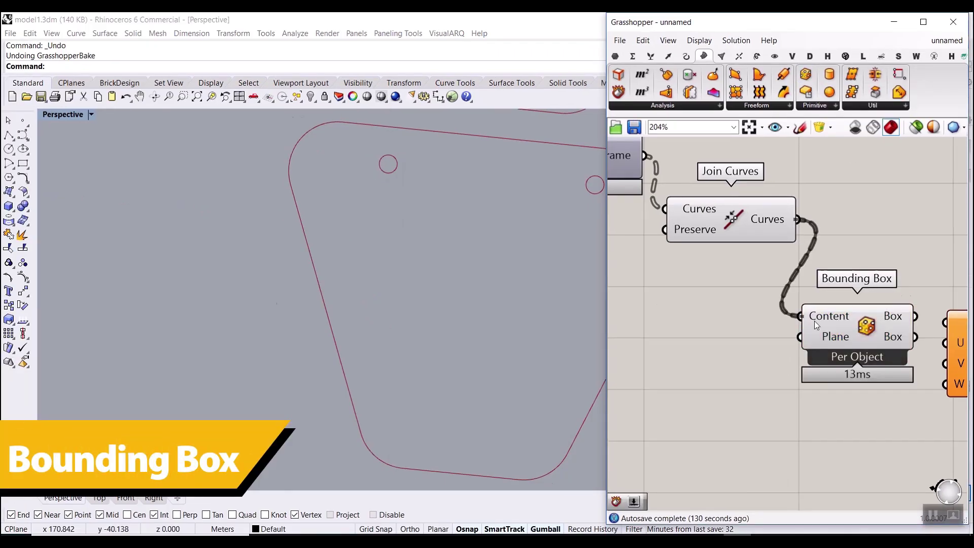
right_click(862, 326)
click(874, 388)
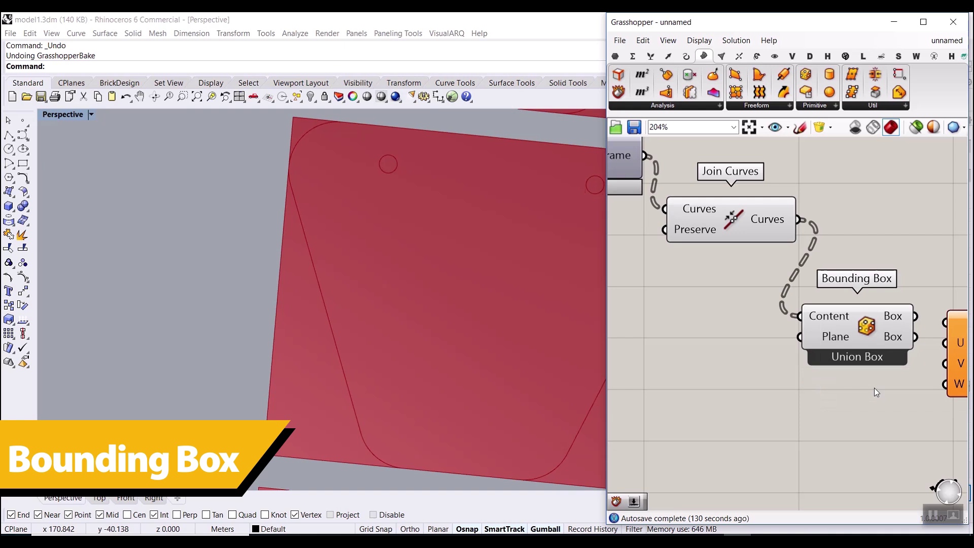
click(867, 324)
scroll(314, 272, down, 6)
scroll(367, 263, up, 4)
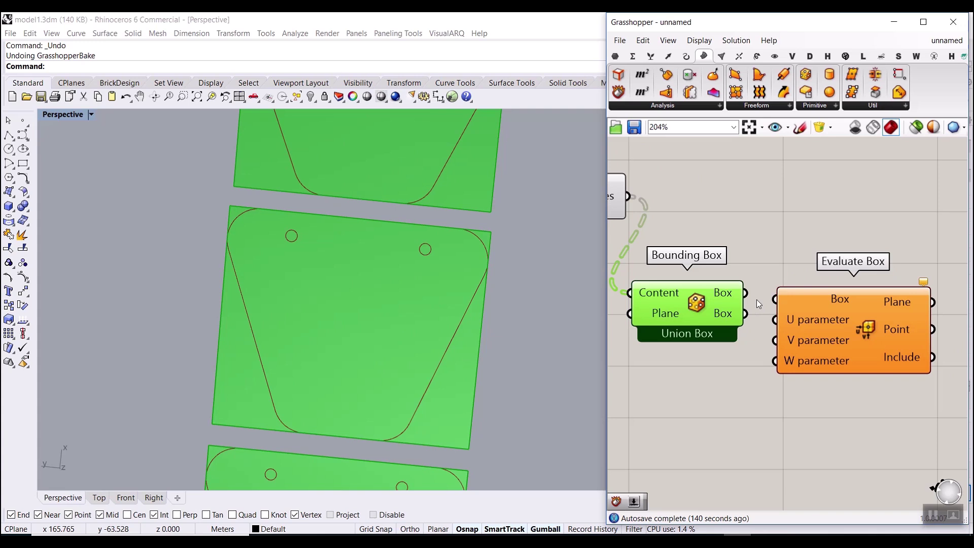
Step: Connect Bounding Box's first Box output to Evaluate Box's Box input and move Bounding Box up, clear of Evaluate Box
drag(756, 299, 775, 299)
drag(699, 310, 745, 235)
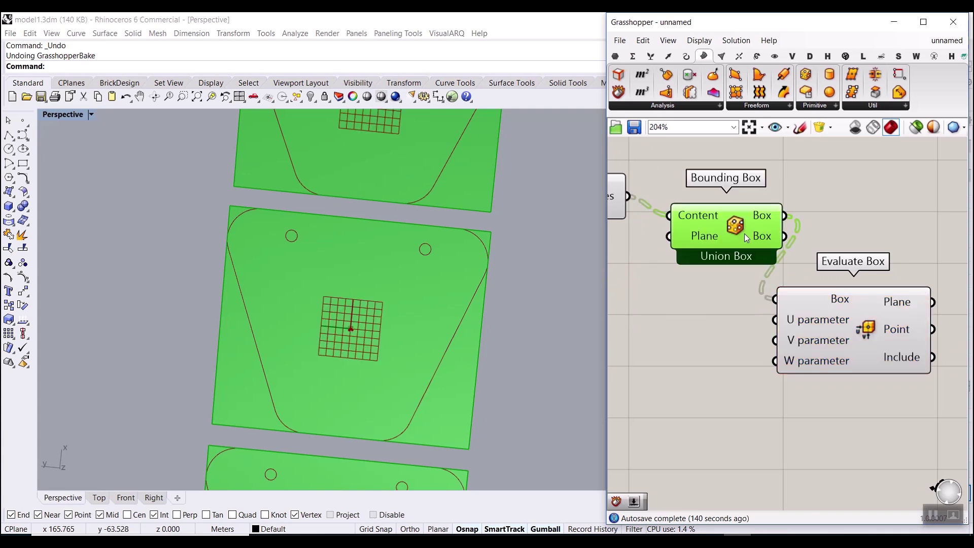
click(730, 308)
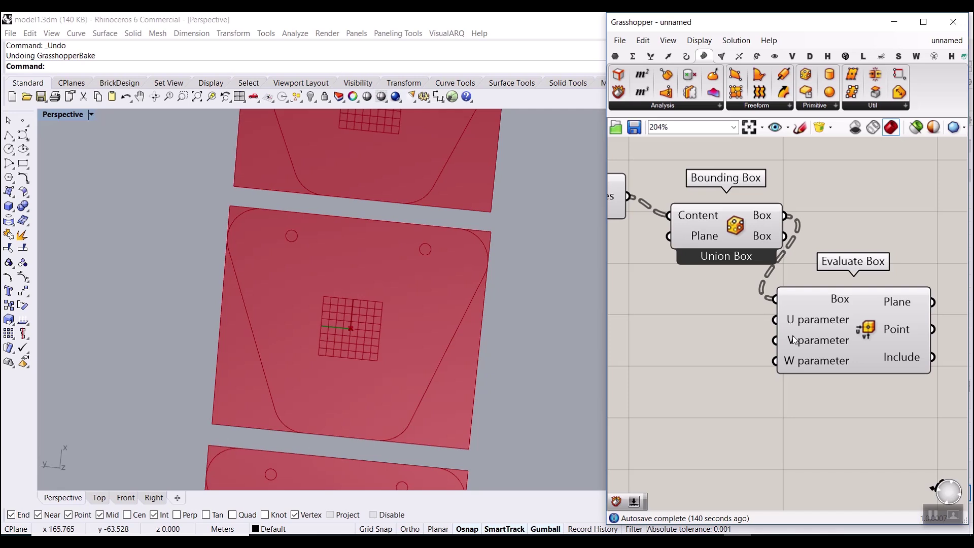
Step: Add a 0.25 number slider, connect it to Evaluate Box's U parameter, and lower its value to 0.17
right_drag(427, 309, 315, 226)
scroll(354, 282, down, 7)
scroll(373, 277, up, 5)
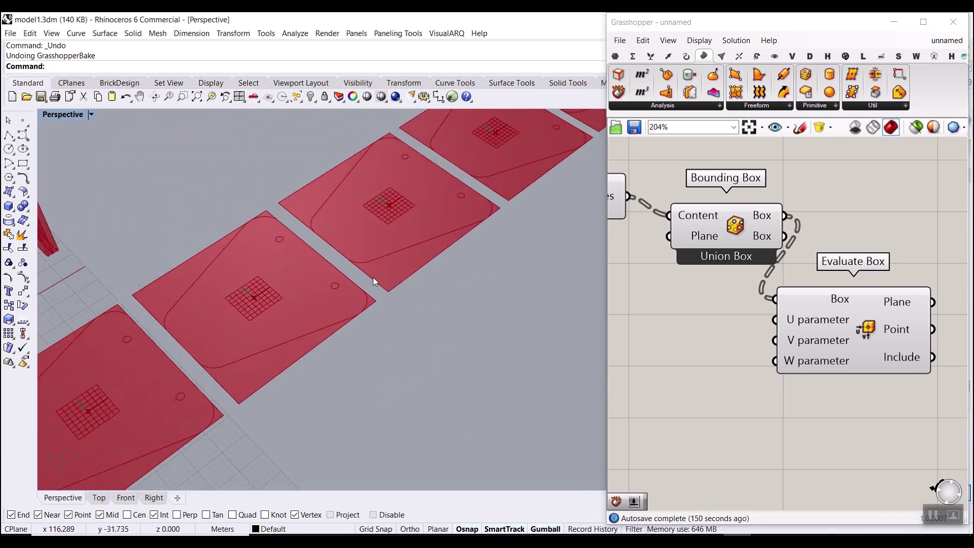
double_click(665, 309)
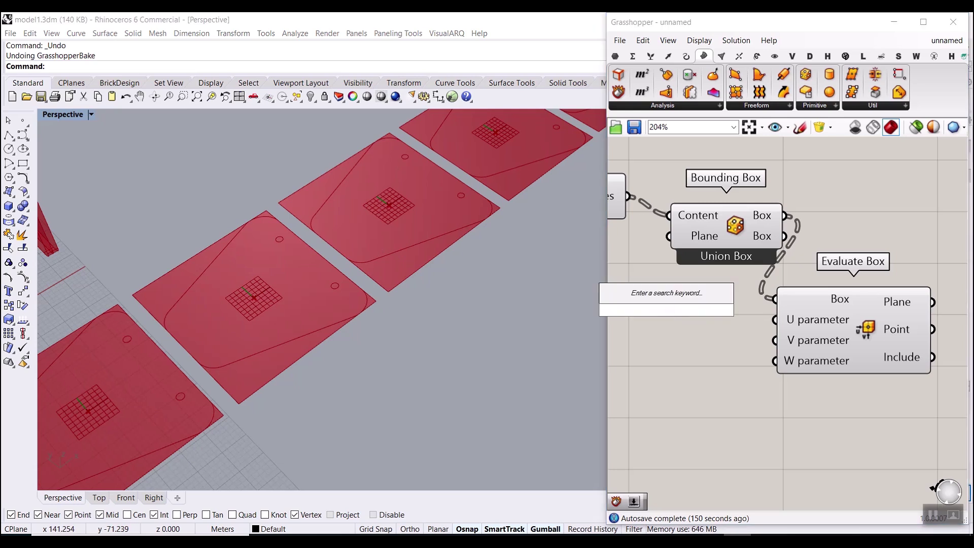
text(0.25)
key(Return)
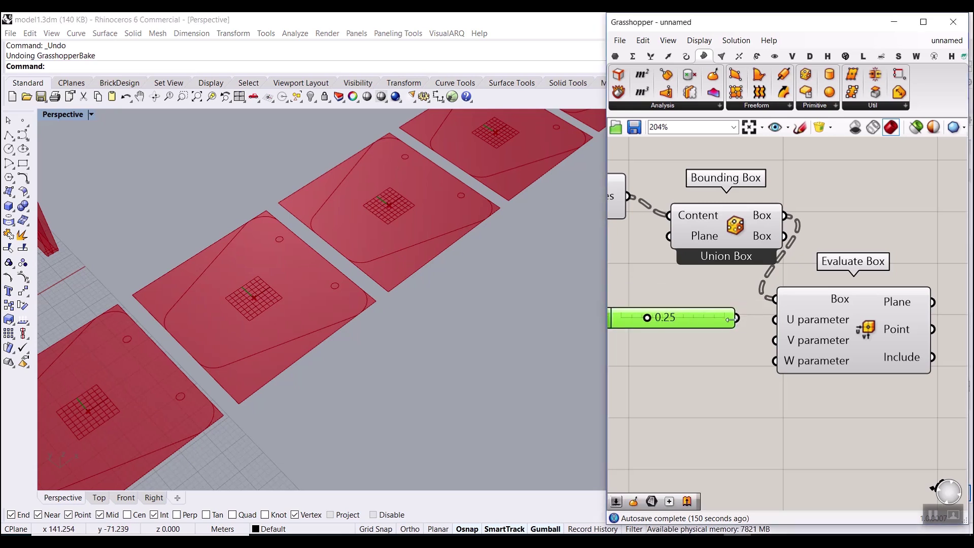
mouse_move(649, 319)
mouse_down()
mouse_move(676, 321)
mouse_move(638, 327)
mouse_up()
right_drag(355, 304, 455, 315)
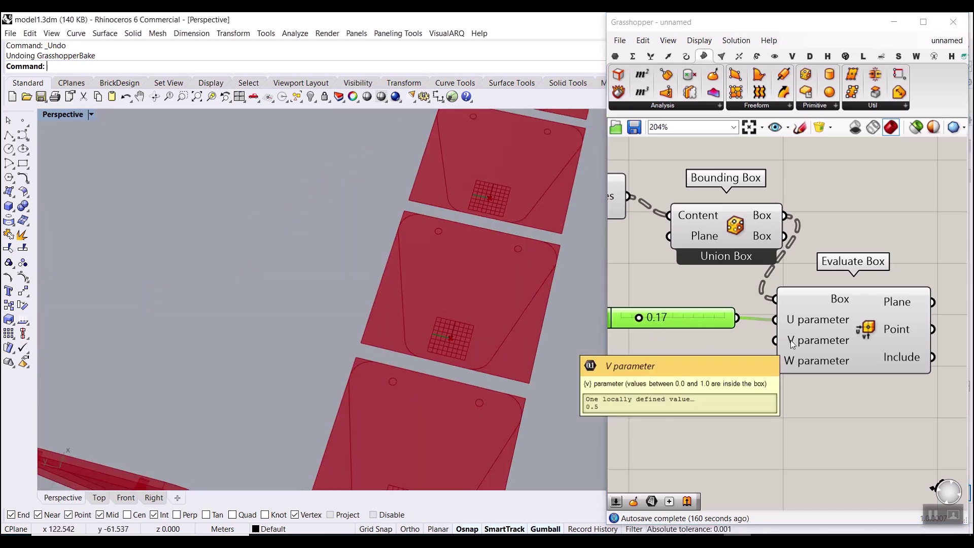
Step: Connect a new 0.5 number slider to Evaluate Box's V parameter and test both sliders against the plane positions along the row
double_click(676, 357)
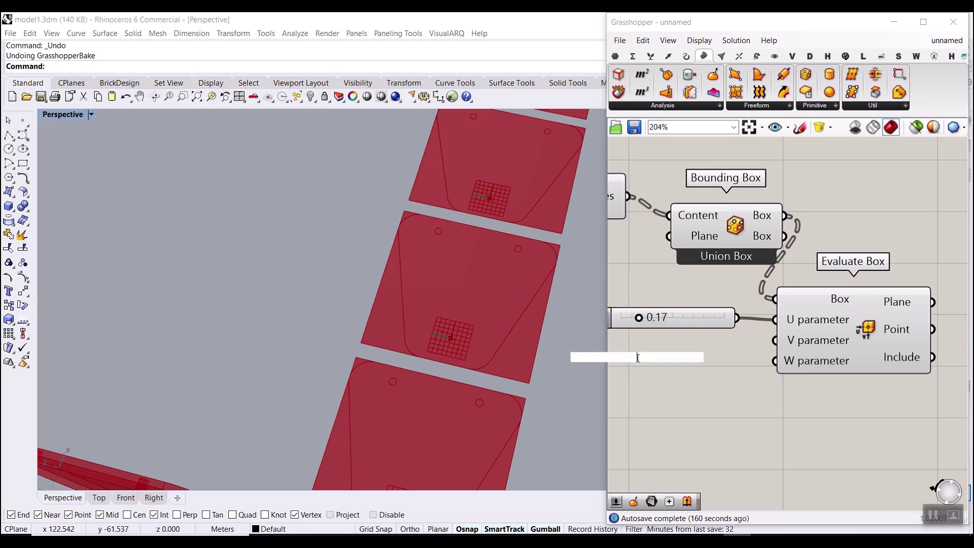
text(0.5)
key(Return)
drag(743, 357, 767, 348)
mouse_move(682, 363)
mouse_down()
mouse_move(658, 363)
mouse_move(682, 370)
mouse_up()
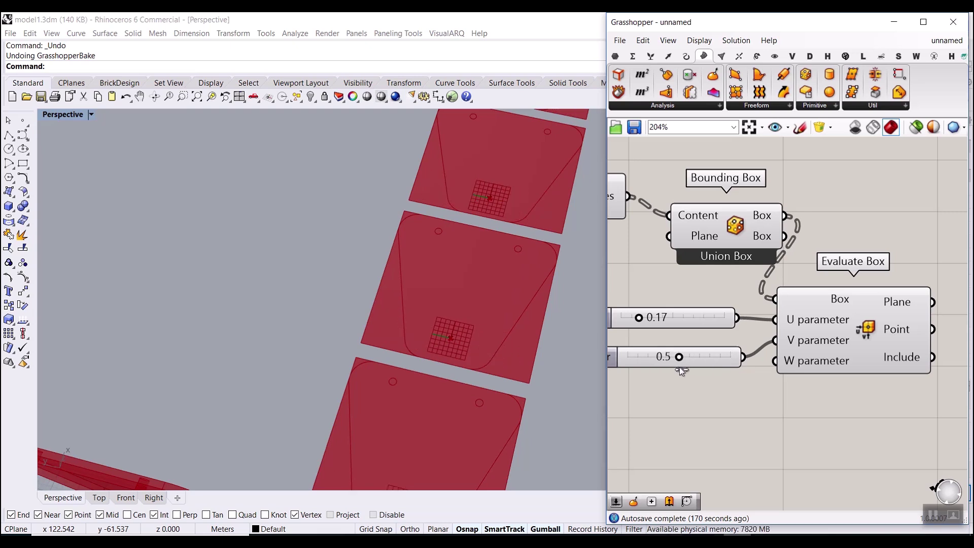
drag(639, 318, 635, 338)
scroll(672, 316, down, 2)
scroll(672, 315, down, 2)
scroll(440, 269, down, 3)
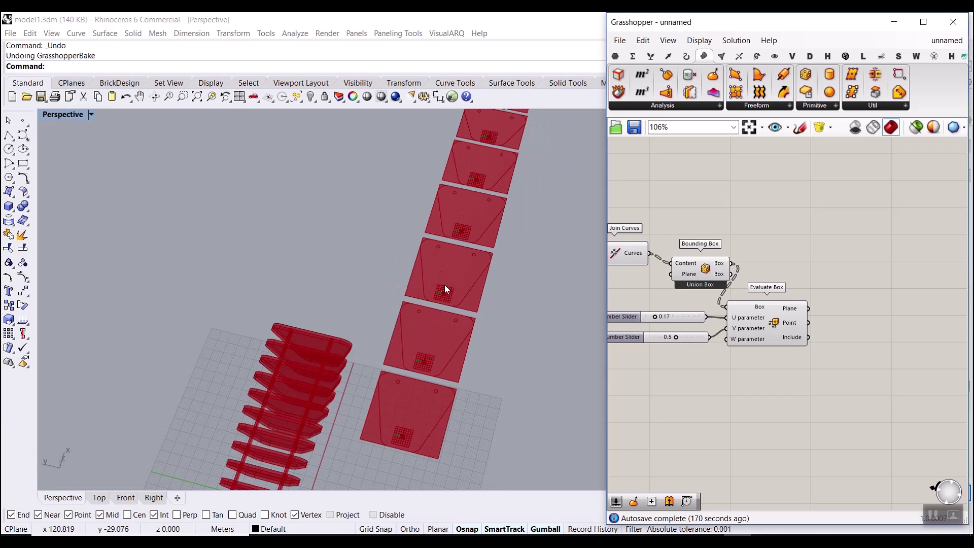
scroll(449, 297, up, 6)
scroll(480, 262, down, 5)
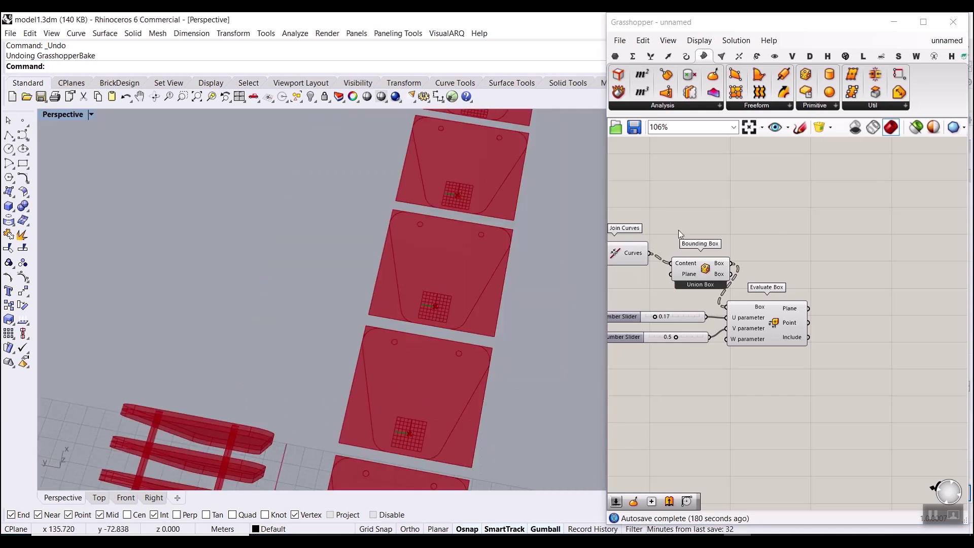
Step: Add a Text Tag 3D component beside Evaluate Box and connect the Plane output to its Location input
click(774, 56)
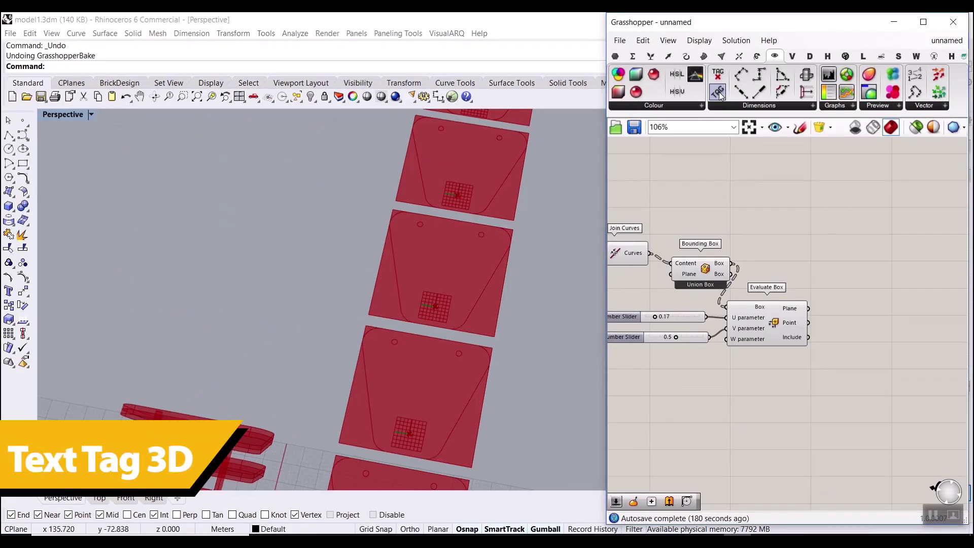
click(720, 92)
scroll(836, 359, down, 2)
scroll(832, 357, up, 4)
click(780, 300)
scroll(680, 280, up, 2)
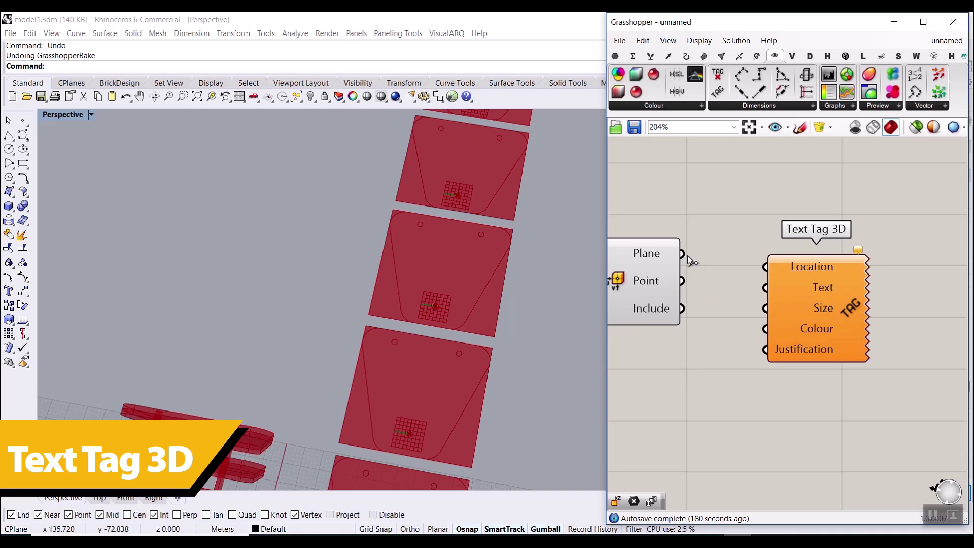
drag(709, 259, 766, 267)
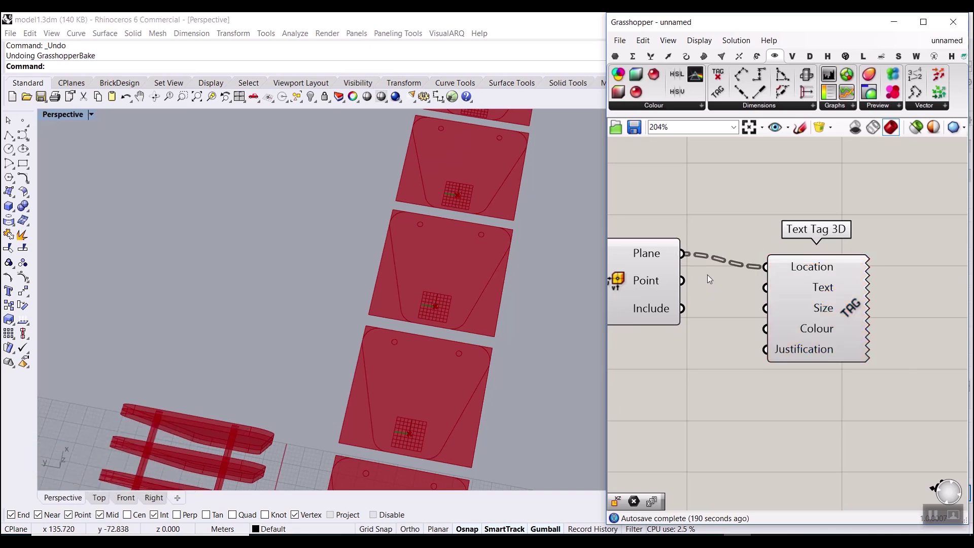
drag(798, 325, 806, 368)
Step: Inspect the evaluated plane on one panel and flatten Evaluate Box's Plane output
scroll(447, 315, up, 6)
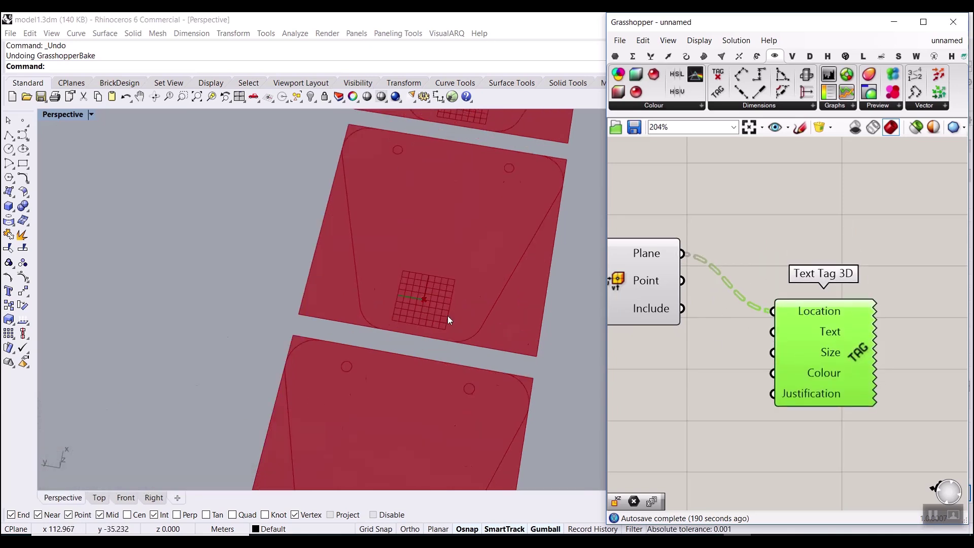
scroll(829, 336, down, 3)
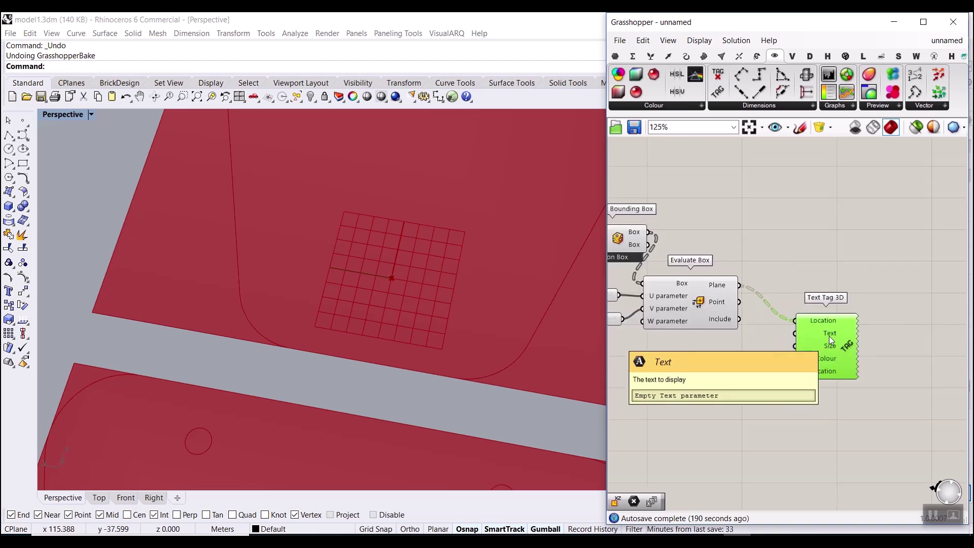
scroll(781, 309, up, 2)
right_click(724, 287)
click(756, 333)
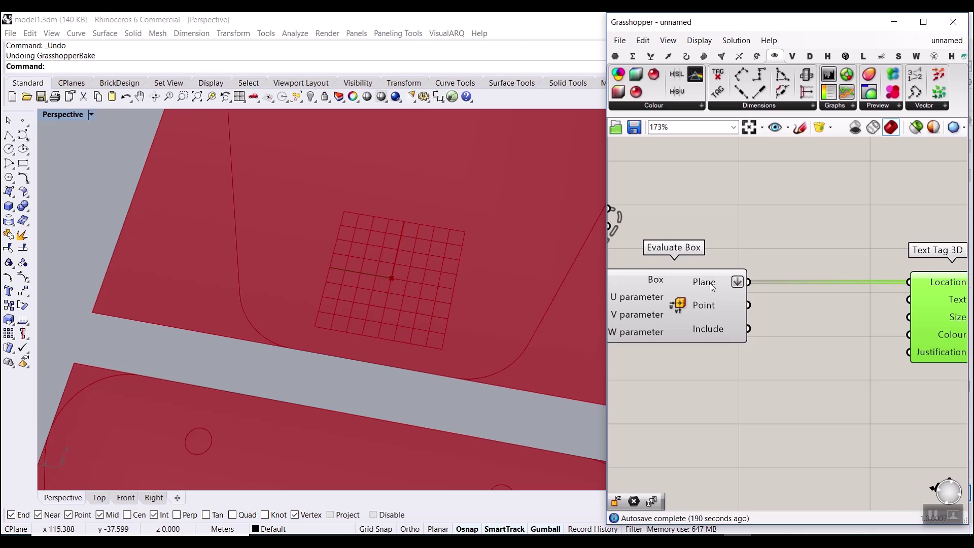
Step: Add a Series component below Evaluate Box to generate the panel numbers
mouse_move(707, 280)
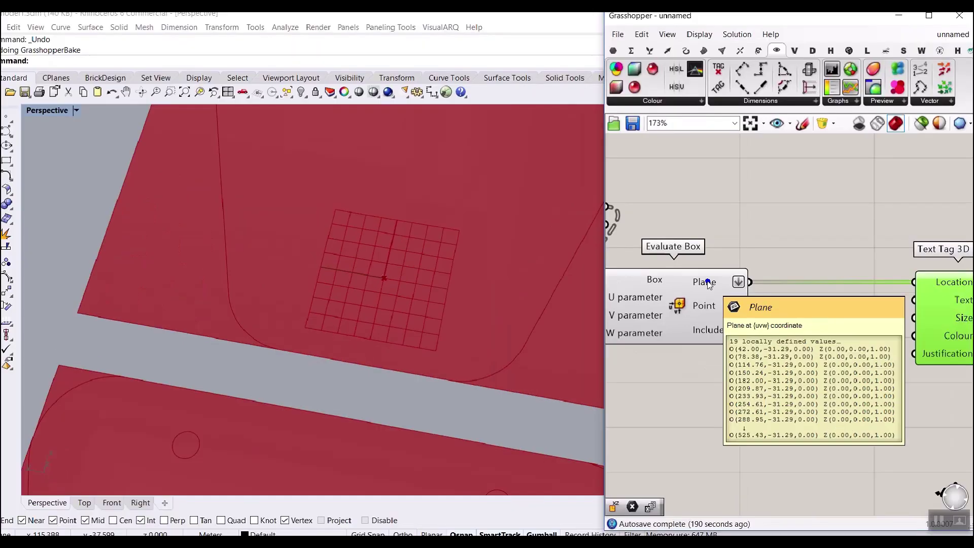
double_click(701, 397)
text(ser)
click(700, 379)
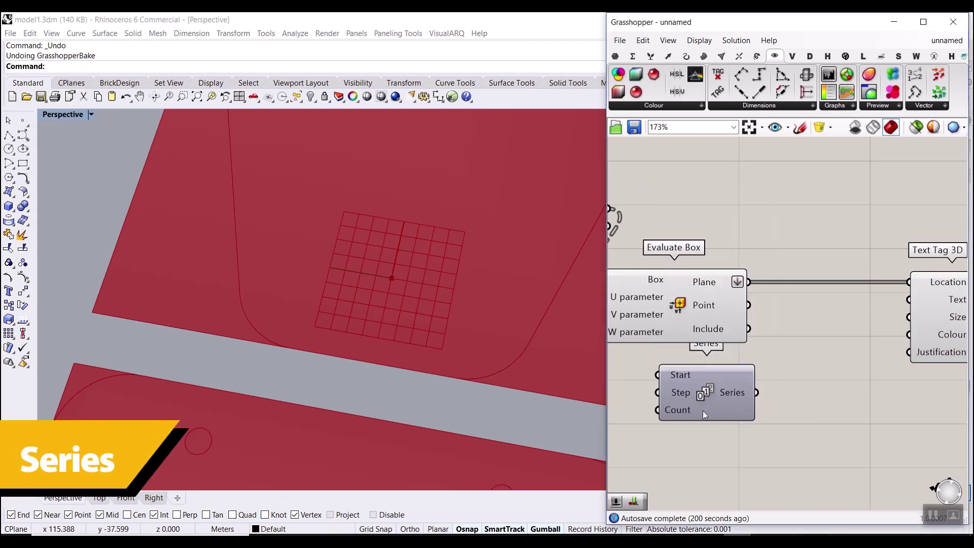
right_drag(702, 410, 818, 375)
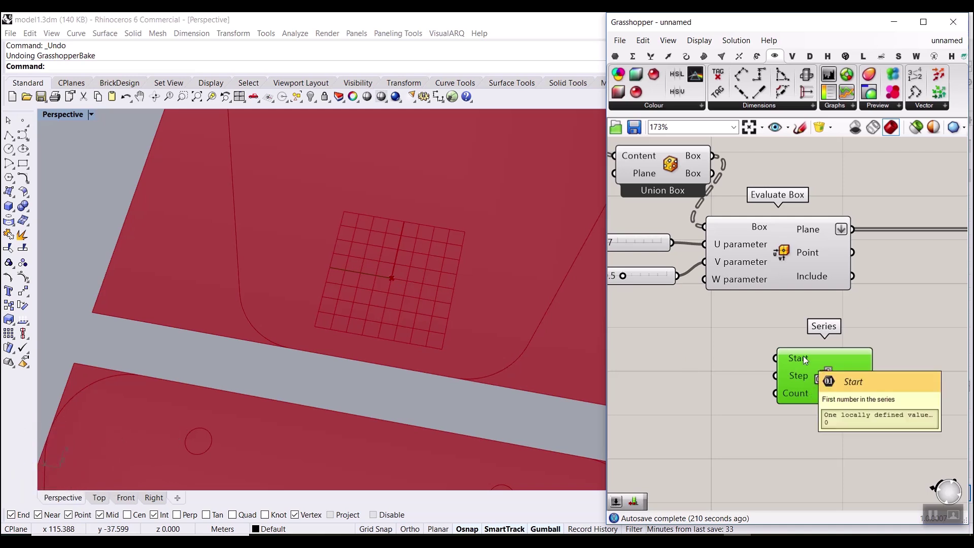
mouse_move(804, 394)
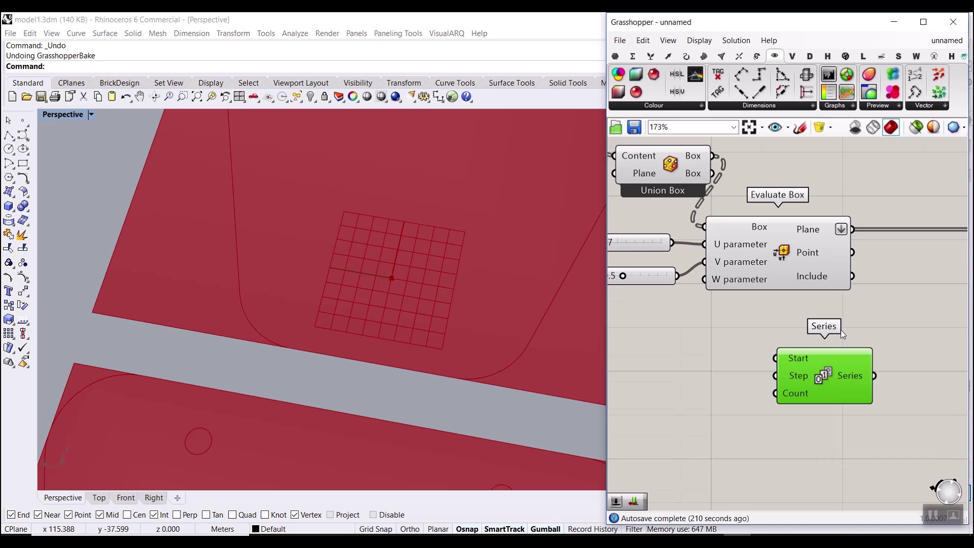
Step: Connect the number slider that drives the Perp Frames count to the Count input of Series
scroll(832, 325, down, 3)
right_drag(693, 309, 687, 267)
scroll(797, 274, up, 2)
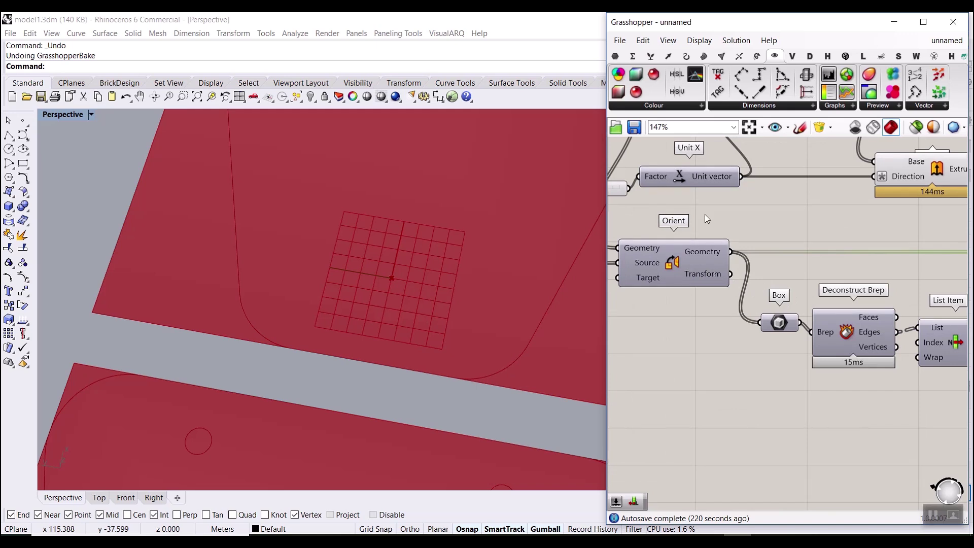
scroll(735, 217, down, 5)
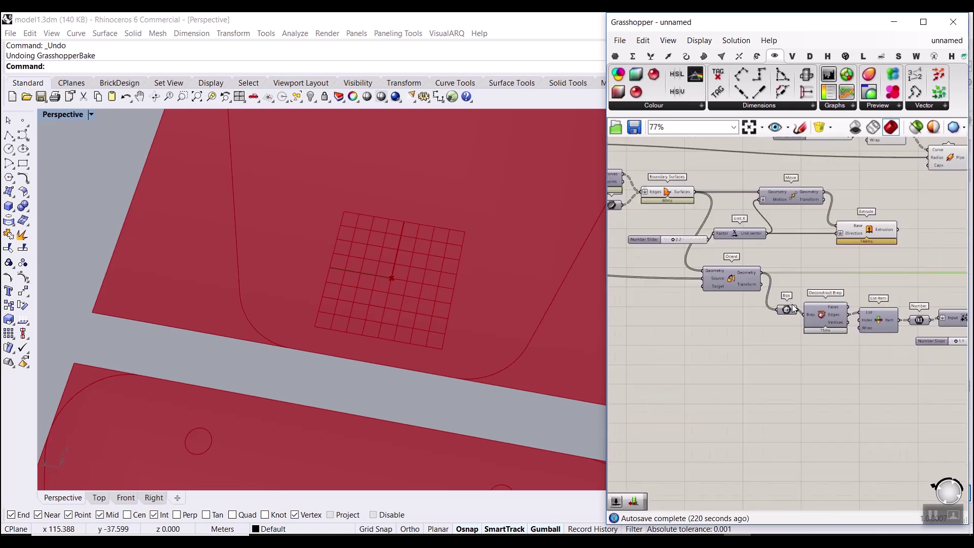
scroll(790, 284, up, 4)
scroll(734, 316, up, 3)
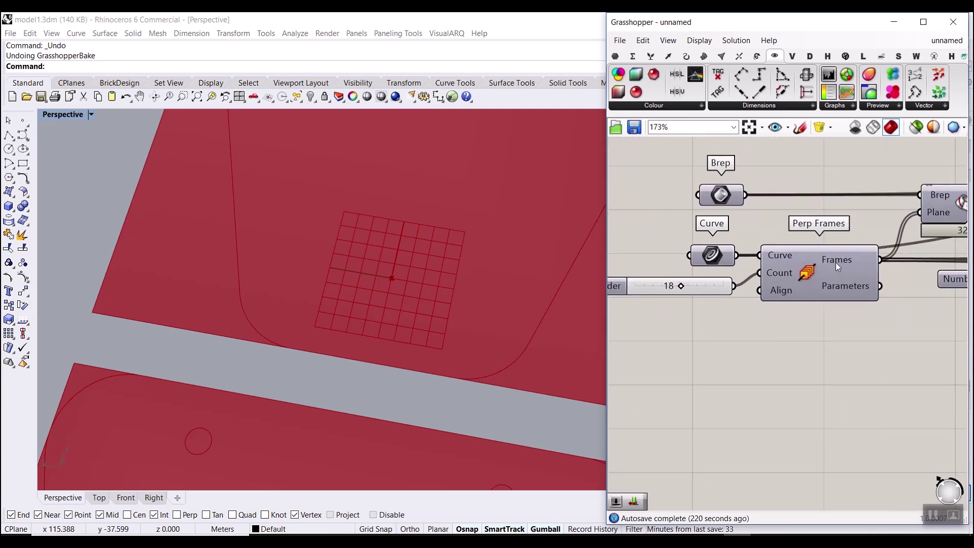
mouse_move(828, 261)
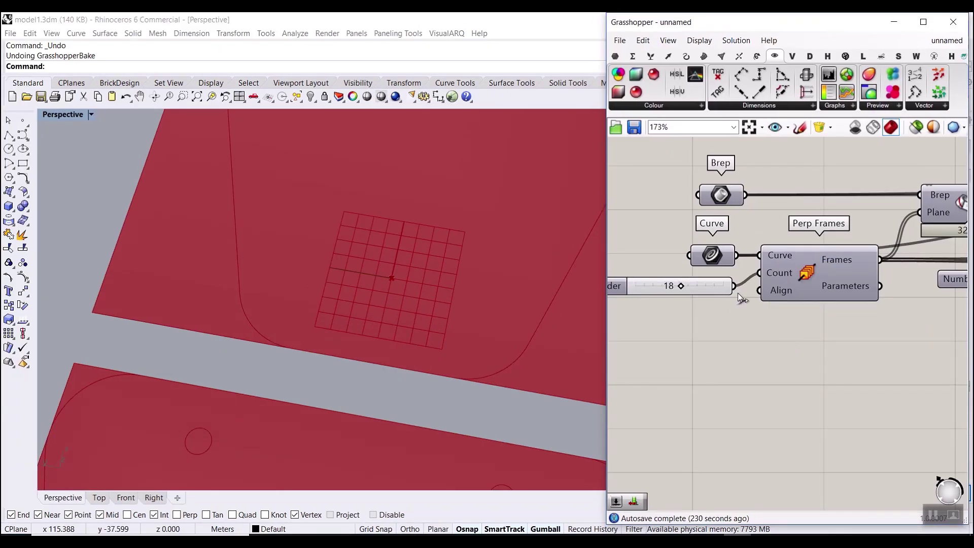
scroll(647, 322, down, 10)
scroll(647, 322, up, 10)
drag(719, 369, 798, 327)
scroll(794, 361, up, 4)
Step: Give the Count input of Series an expression that adds one to x
right_click(818, 315)
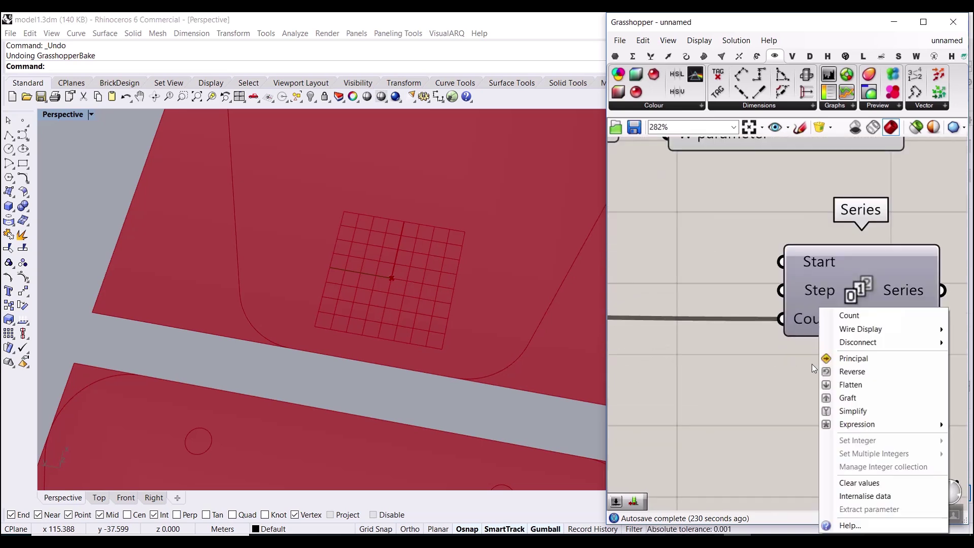
mouse_move(842, 425)
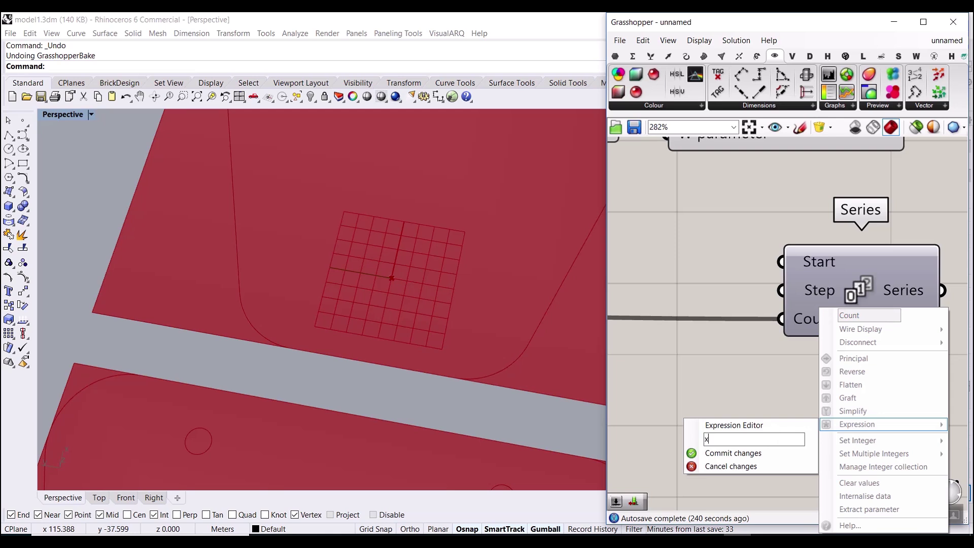
click(732, 453)
right_drag(908, 278, 745, 205)
mouse_move(745, 205)
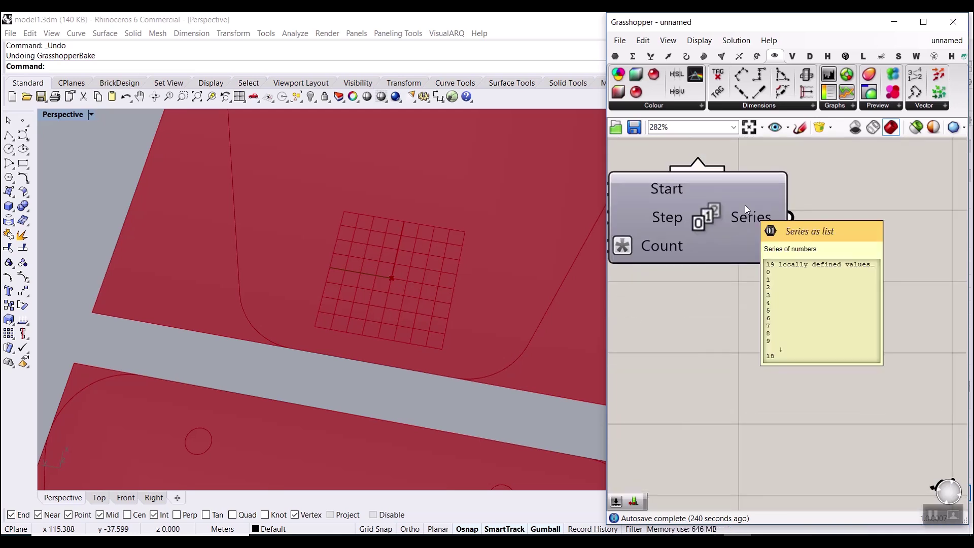
Step: Connect the Series output to the Text input of Text Tag 3D and check the number on one panel
scroll(751, 239, down, 3)
scroll(730, 256, up, 2)
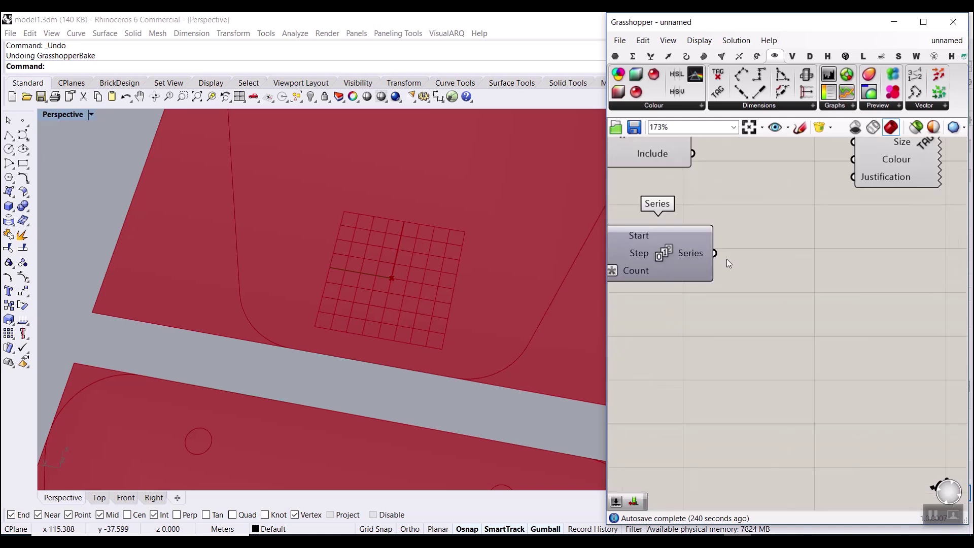
right_drag(727, 262, 788, 220)
scroll(777, 230, down, 2)
scroll(778, 225, up, 2)
drag(770, 227, 821, 188)
scroll(821, 189, up, 2)
right_drag(324, 284, 349, 285)
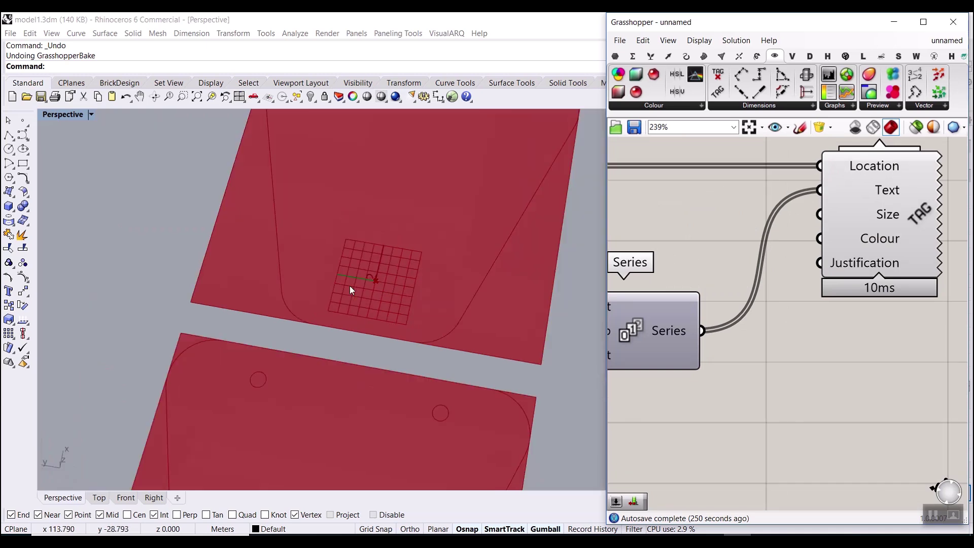
scroll(351, 290, up, 5)
right_drag(294, 197, 316, 246)
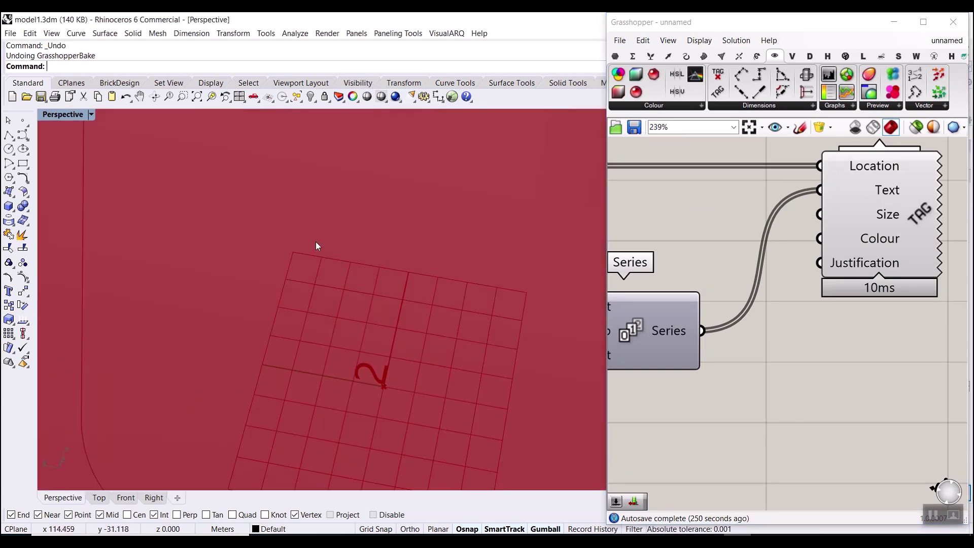
scroll(755, 229, down, 1)
Step: Insert a Rotate Plane component between Evaluate Box's Plane output and Text Tag 3D's Location input, with its Angle in degrees
drag(856, 261, 912, 260)
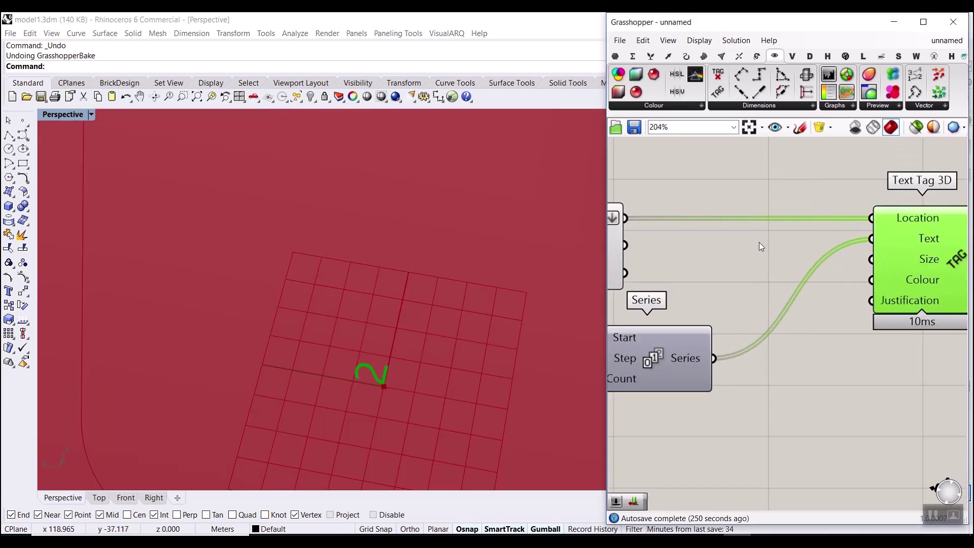
double_click(754, 248)
text(rot)
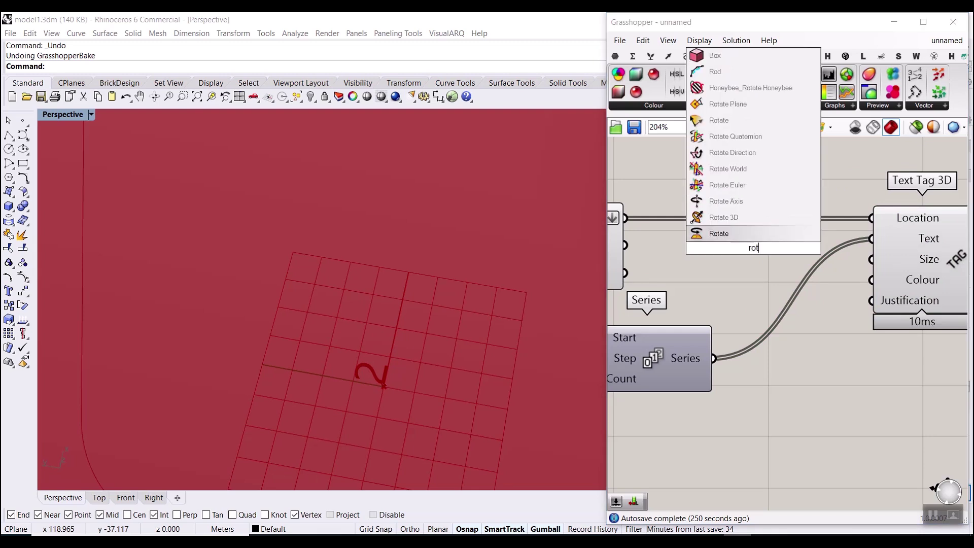
click(753, 106)
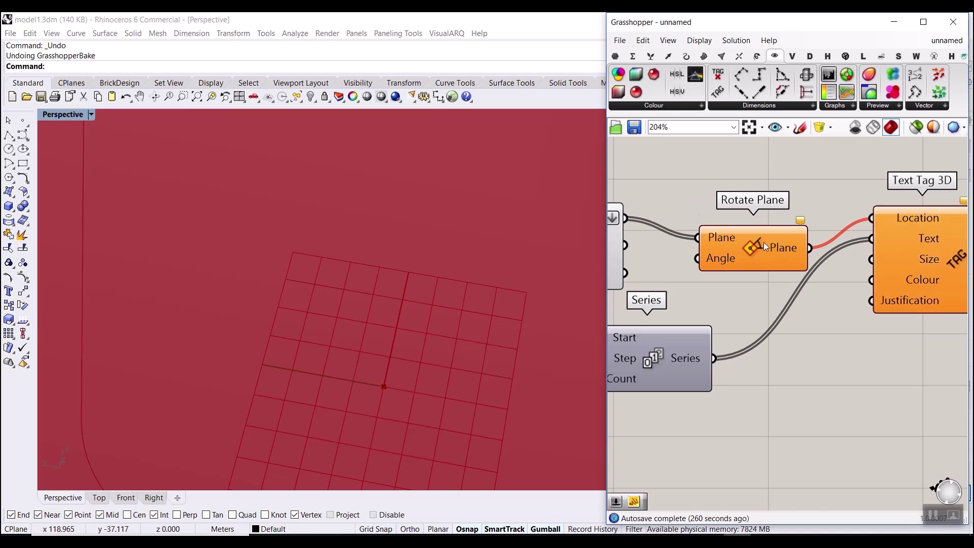
right_click(730, 227)
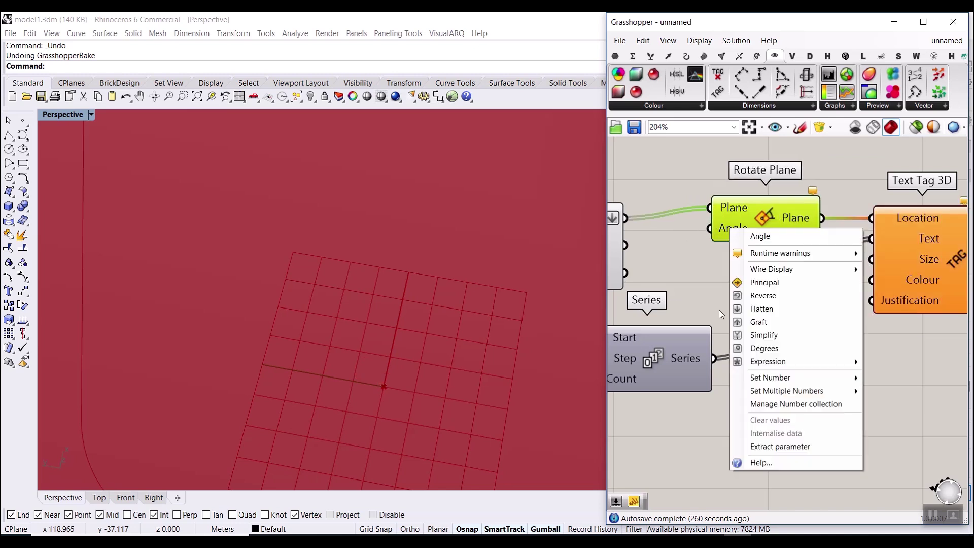
click(751, 345)
Step: Set the Rotate Plane angle to 90 degrees
right_click(736, 234)
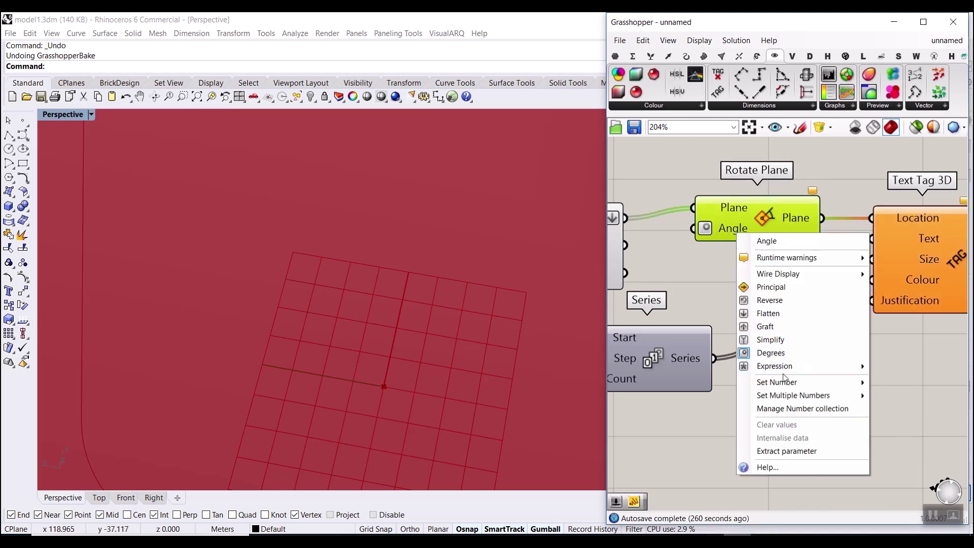
mouse_move(783, 382)
click(698, 382)
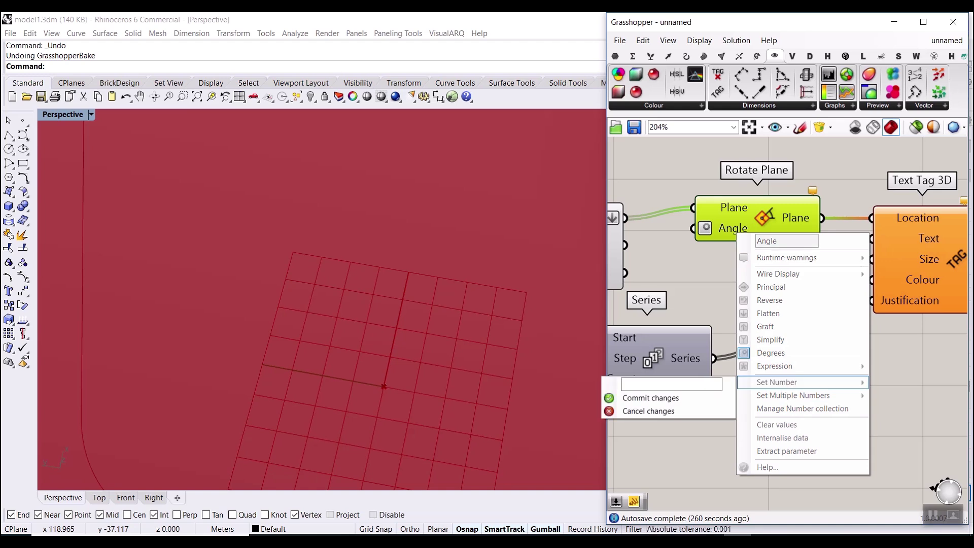
text(90)
click(692, 397)
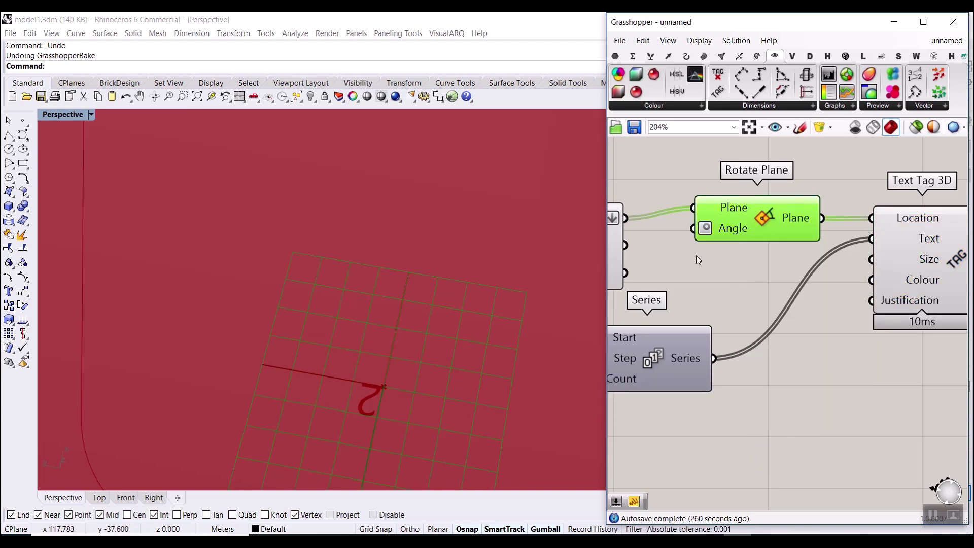
Step: Set the Rotate Plane angle to -90 degrees and check the number's orientation on its plane
right_click(731, 230)
mouse_move(763, 361)
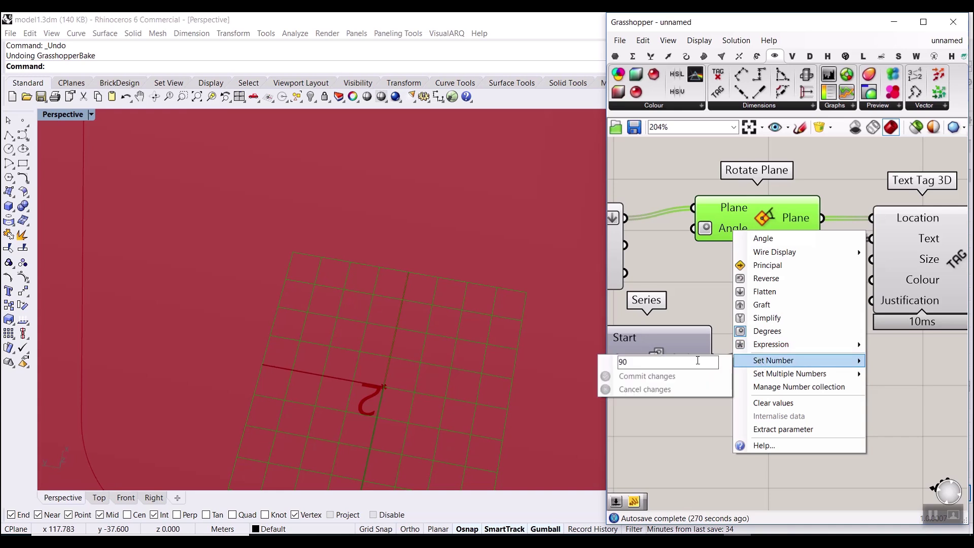
click(697, 361)
text(-90)
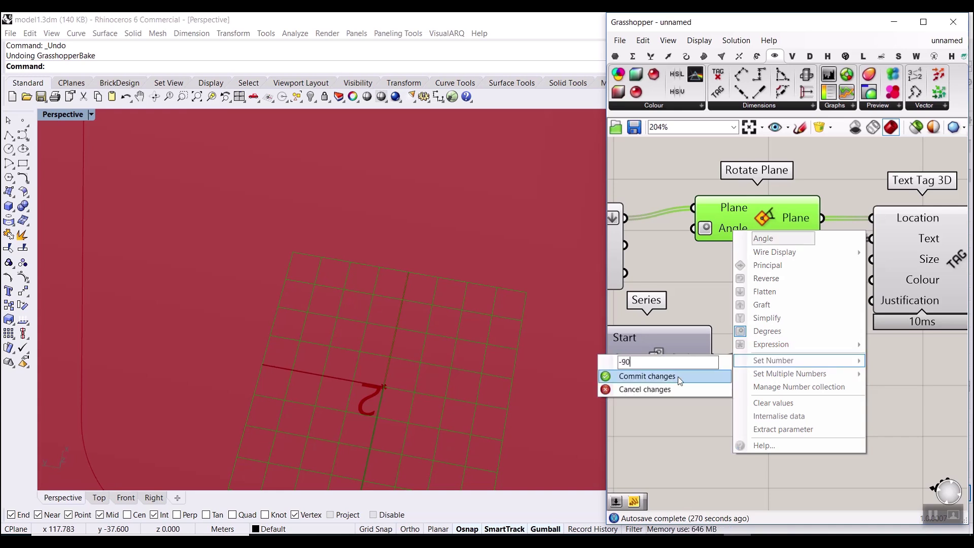
click(677, 376)
scroll(395, 325, up, 5)
scroll(348, 345, down, 5)
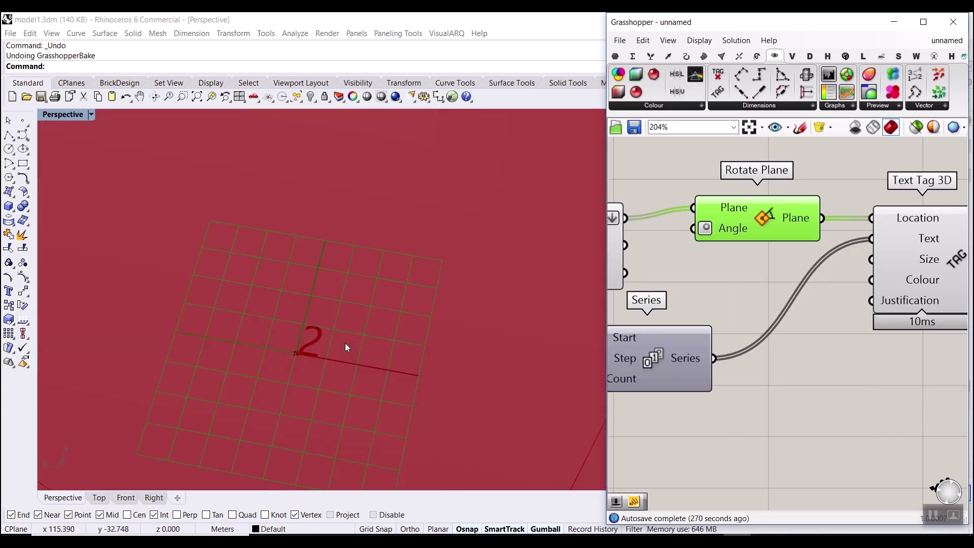
Step: Change the Justification of Text Tag 3D so the numbers are centred on their planes
scroll(784, 274, up, 4)
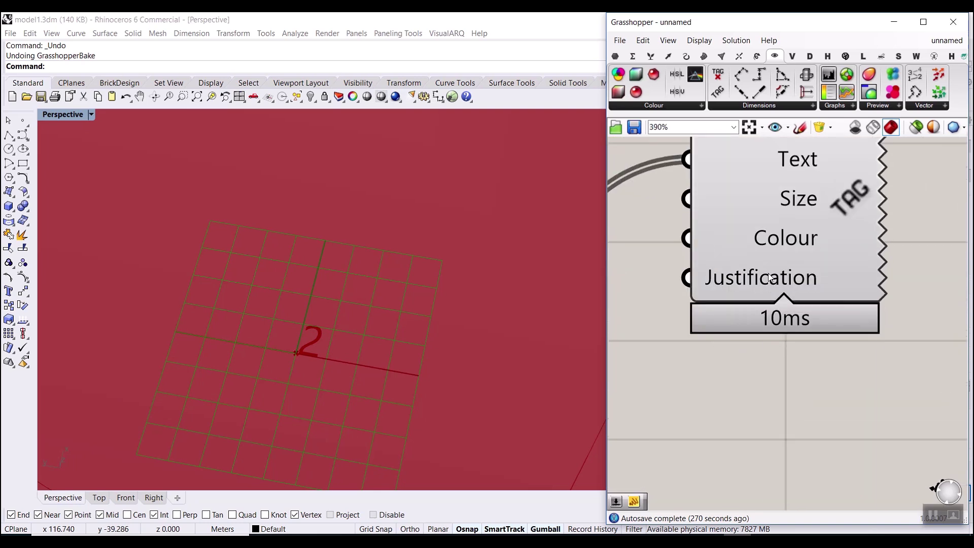
right_click(769, 277)
click(839, 414)
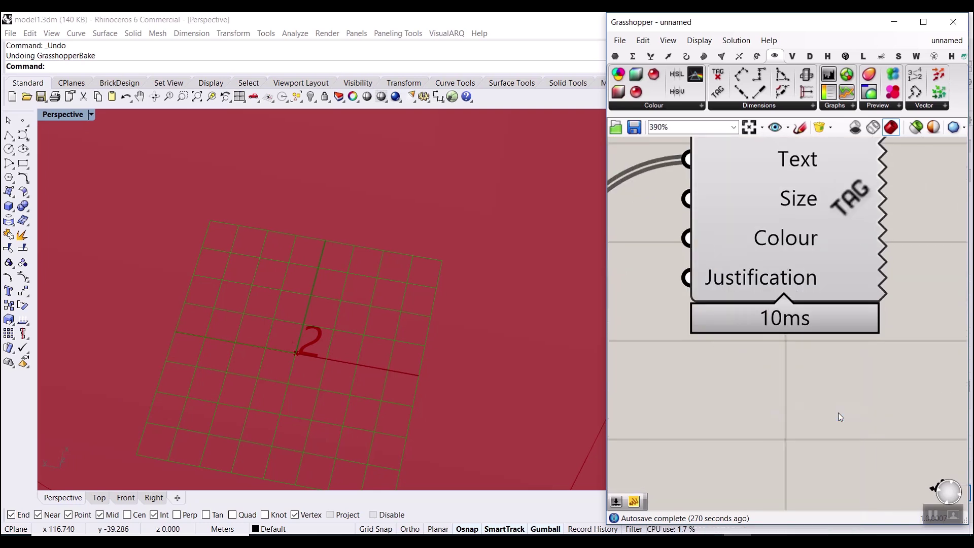
Step: Turn off the preview of all tagging components from Brep Wireframe to Rotate Plane and Series, leaving Text Tag 3D visible
scroll(907, 312, down, 6)
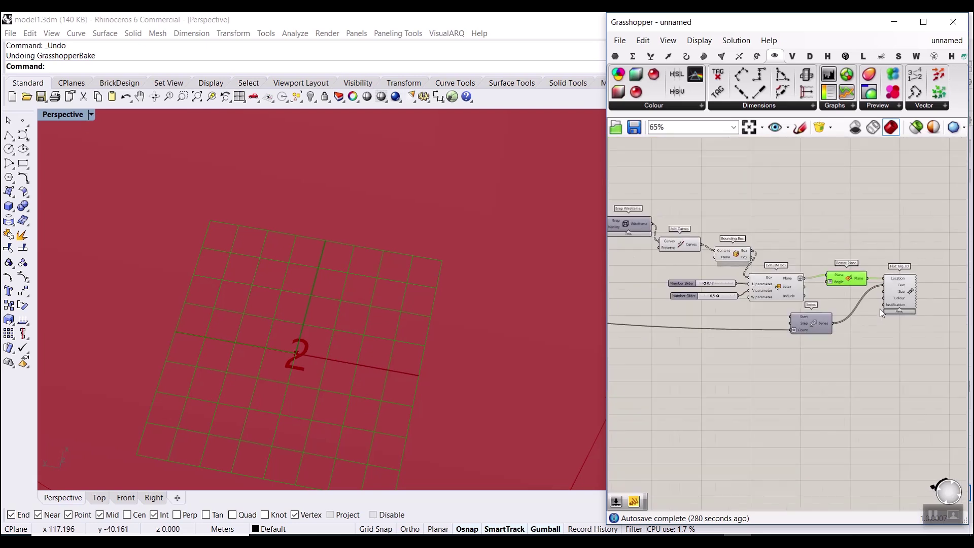
drag(866, 349, 685, 234)
right_click(769, 180)
click(800, 199)
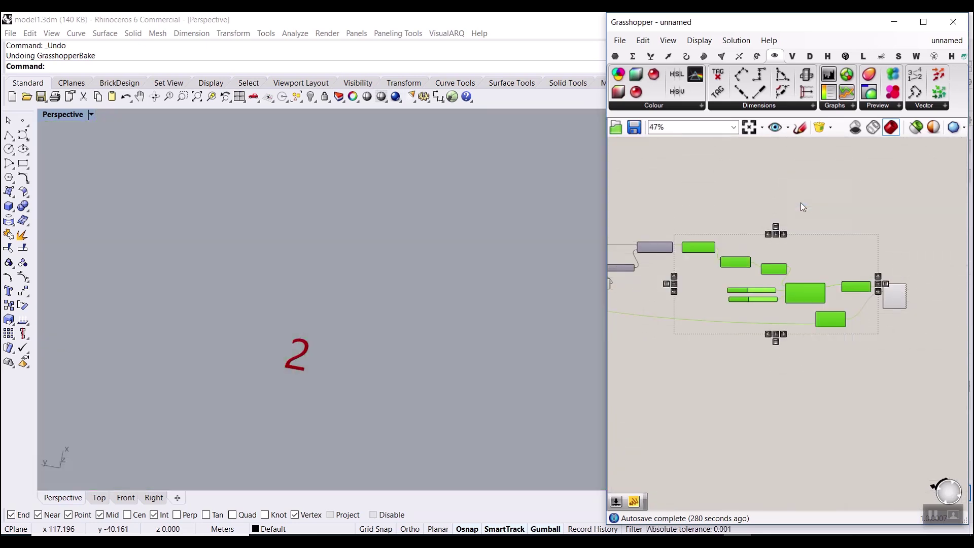
click(835, 232)
Step: Turn the Join Curves preview back on and view the panel outlines along the row
scroll(705, 262, up, 5)
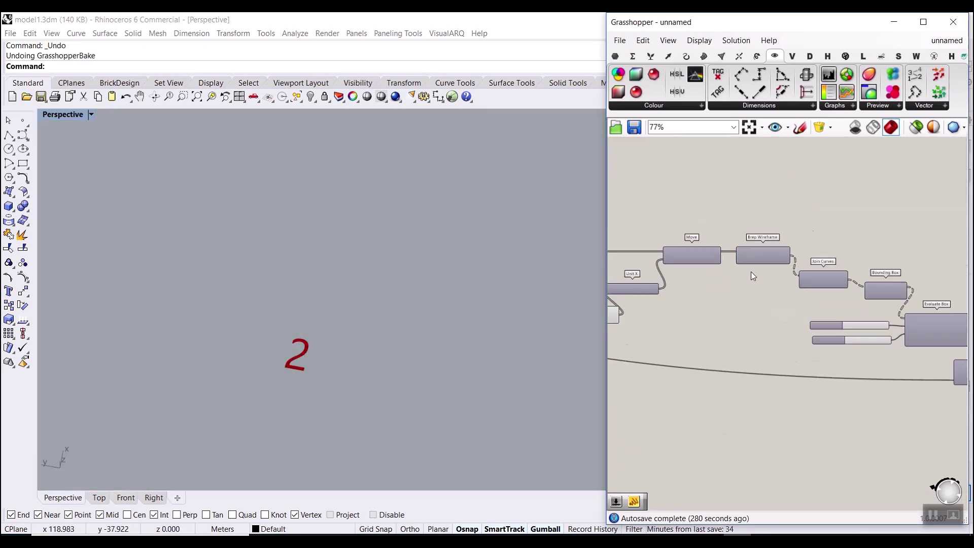
right_click(872, 280)
click(852, 302)
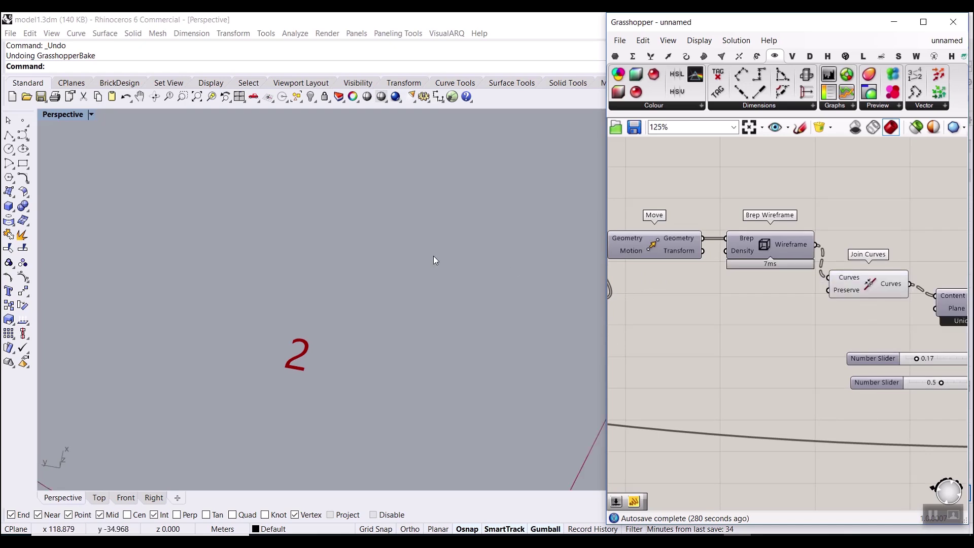
scroll(438, 279, down, 2)
scroll(442, 174, up, 8)
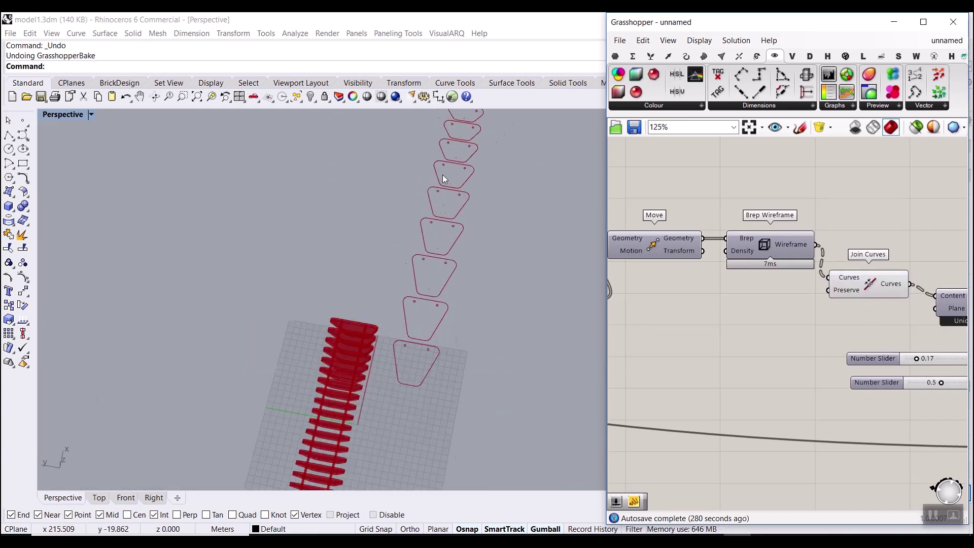
Step: Add a 2.25 number slider, connect it to Text Tag 3D's Size input, and raise its value to about 4.91
right_drag(878, 314, 822, 304)
drag(827, 264, 866, 320)
scroll(736, 381, up, 3)
double_click(713, 394)
text(2.25)
key(Return)
drag(850, 316, 859, 307)
drag(715, 393, 743, 392)
scroll(465, 264, down, 5)
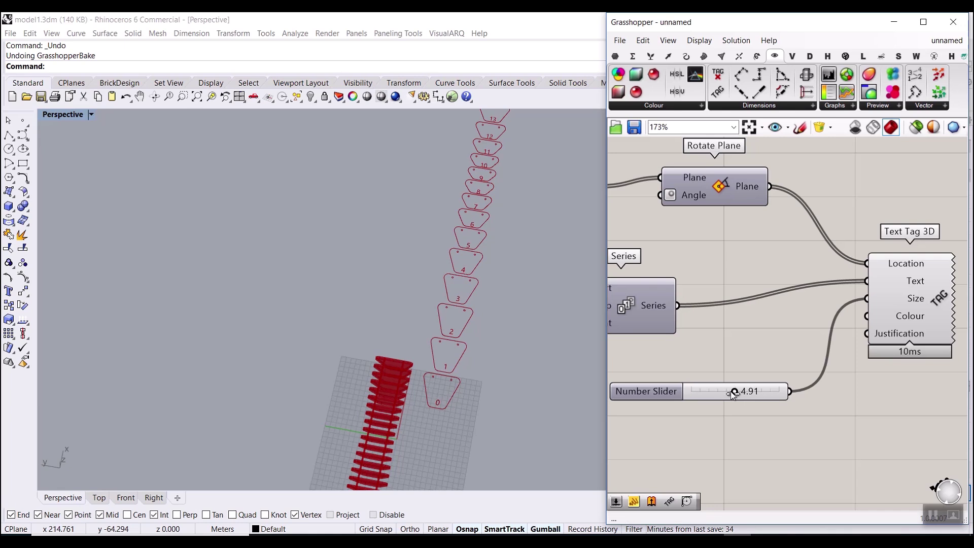
Step: Raise Evaluate Box's U parameter slider to 0.20 to shift the numbers on the panels
right_drag(746, 353, 746, 318)
scroll(703, 303, up, 5)
mouse_move(690, 301)
mouse_down()
mouse_move(713, 296)
mouse_move(693, 296)
mouse_up()
scroll(467, 239, up, 5)
scroll(389, 333, down, 5)
scroll(387, 333, down, 2)
Step: Set the Perp Frames count slider to 14 and review the updated bench and numbered panel outlines
right_drag(386, 334, 298, 226)
scroll(319, 252, up, 8)
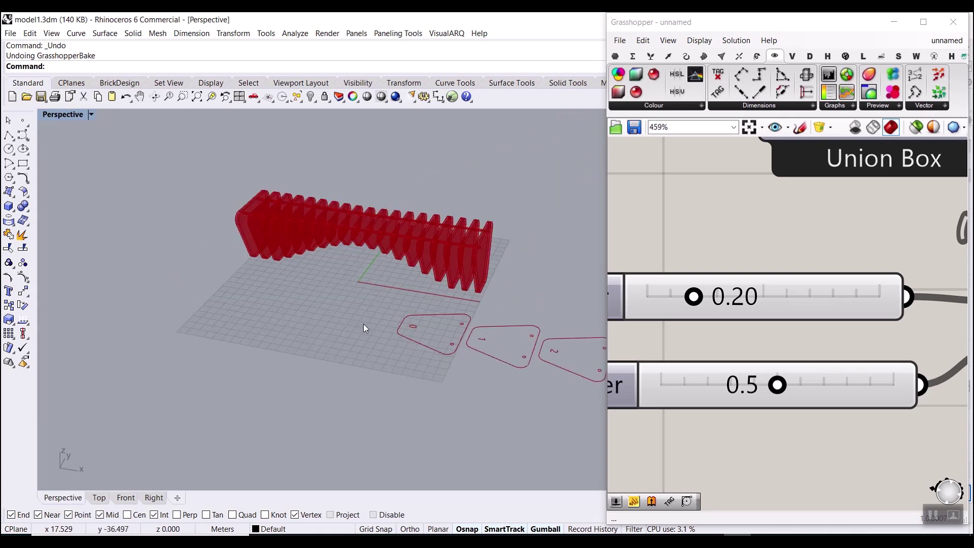
right_drag(363, 323, 505, 301)
scroll(851, 309, down, 4)
scroll(851, 311, down, 10)
right_drag(664, 297, 827, 308)
scroll(775, 300, up, 8)
scroll(770, 322, up, 5)
drag(756, 334, 732, 336)
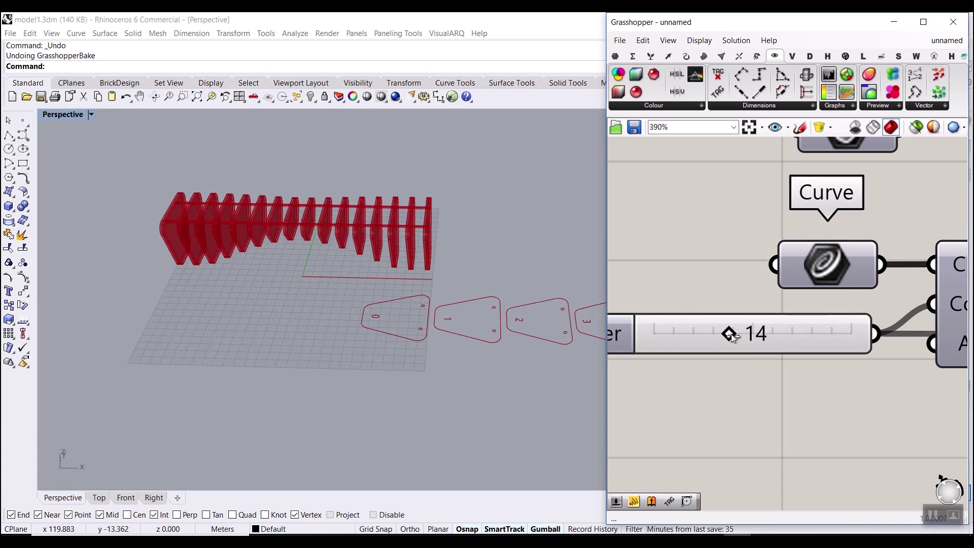
scroll(330, 352, down, 5)
scroll(328, 343, up, 2)
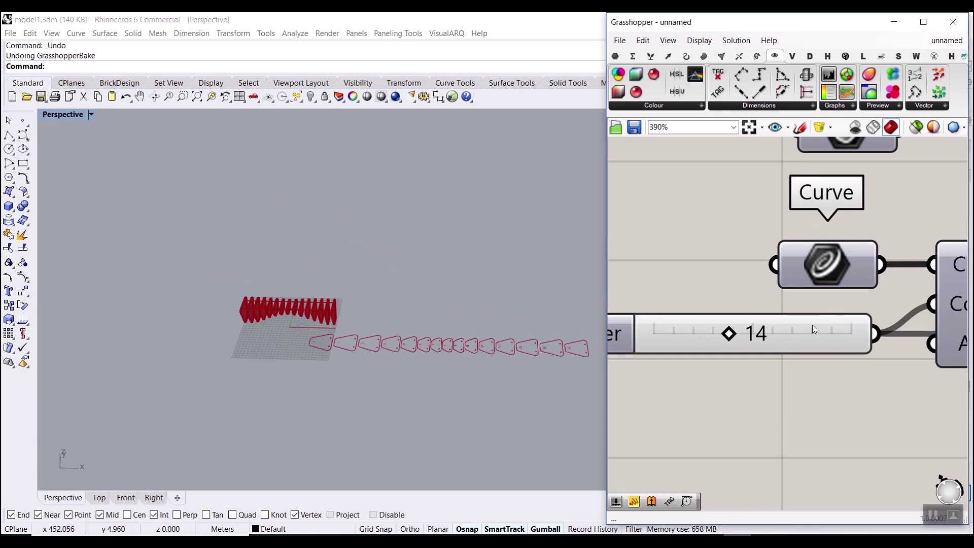
Step: Lower the Perp Frames count slider to 11 and increase the Pipe component's Radius slider to thicken the bench's connecting pipes
drag(728, 333, 709, 334)
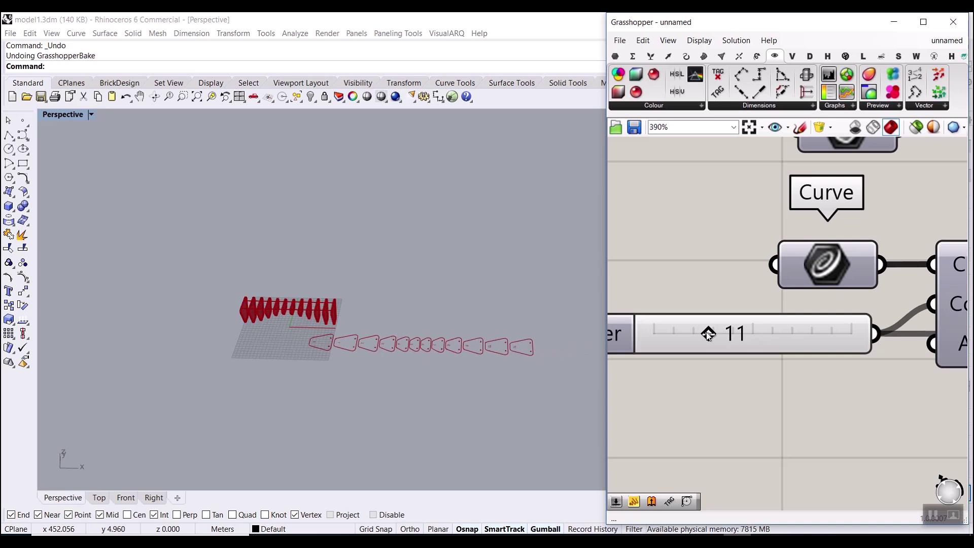
scroll(709, 334, down, 10)
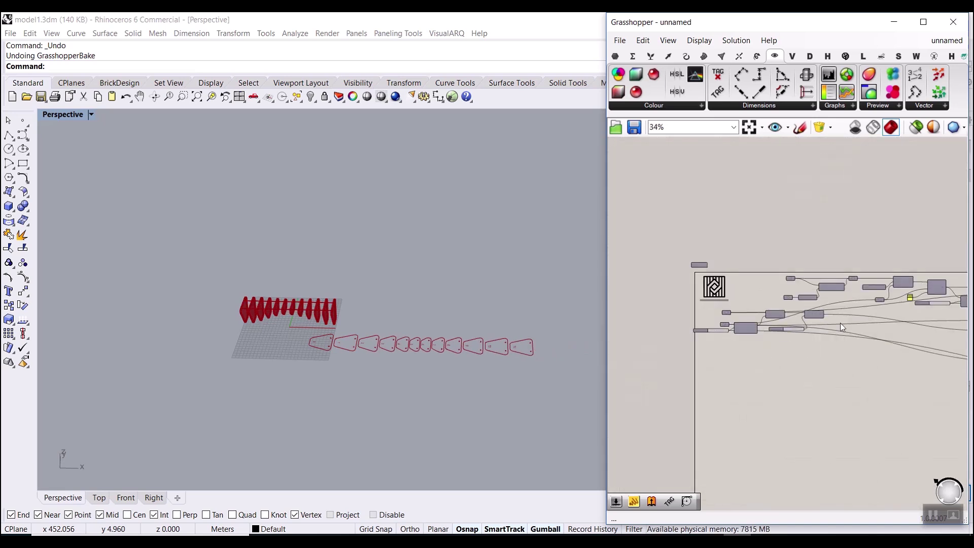
scroll(690, 291, up, 8)
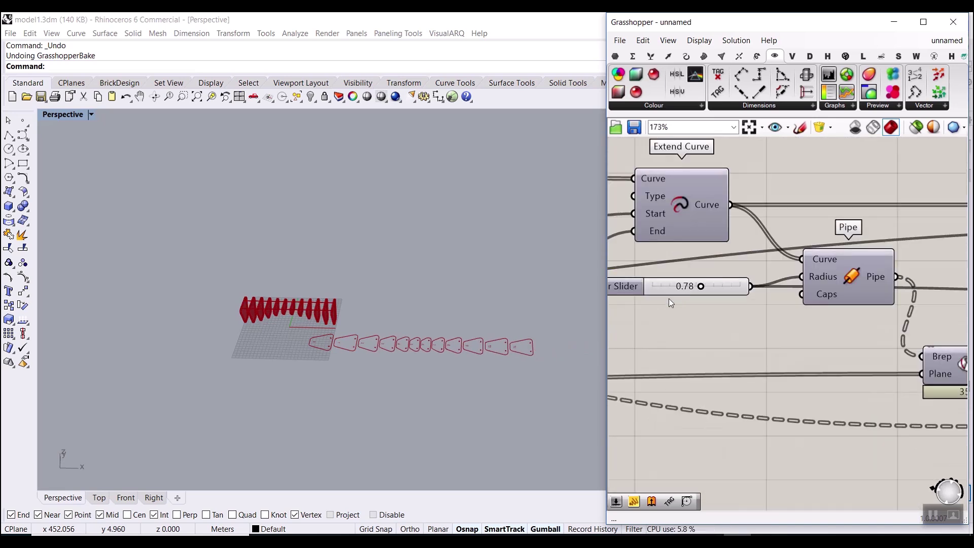
right_drag(233, 377, 270, 343)
scroll(221, 367, up, 11)
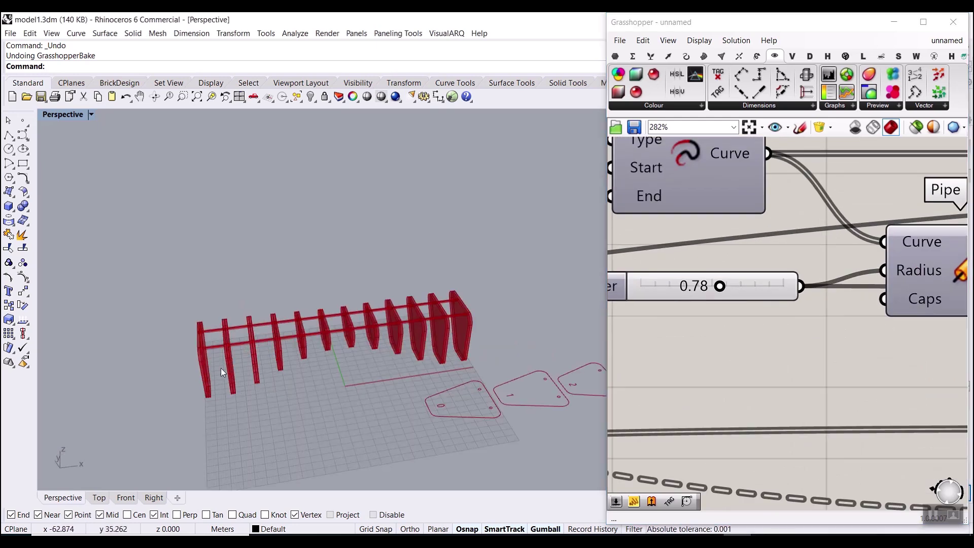
drag(721, 286, 749, 291)
Step: Set the Unit X Factor slider to 5.0 to thicken the panels, and review the bench and numbered panel outlines
scroll(729, 311, down, 10)
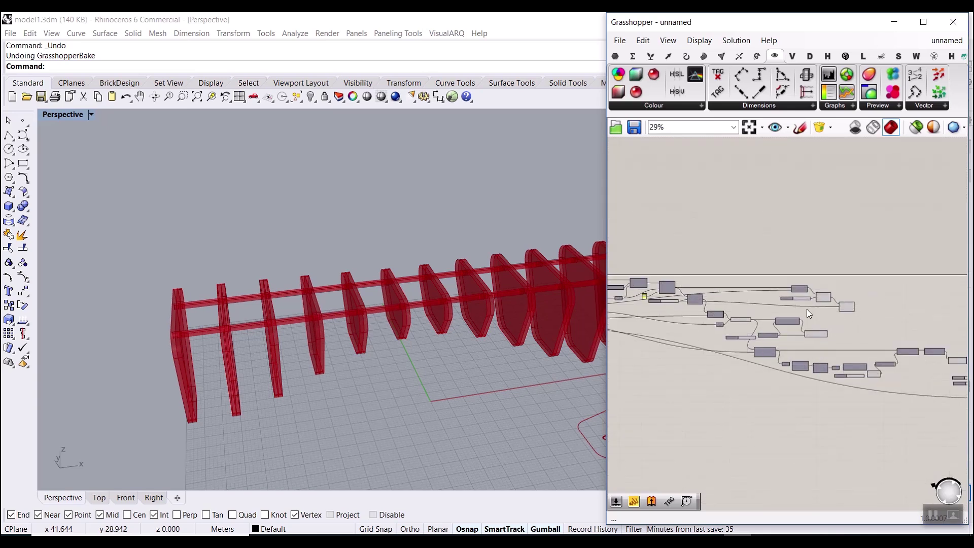
scroll(806, 309, up, 5)
scroll(698, 352, up, 4)
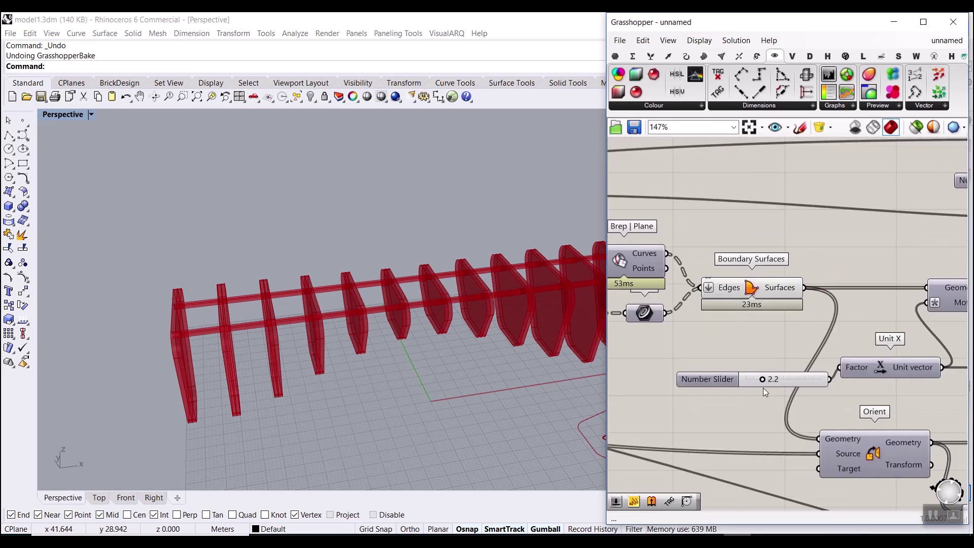
drag(778, 380, 786, 381)
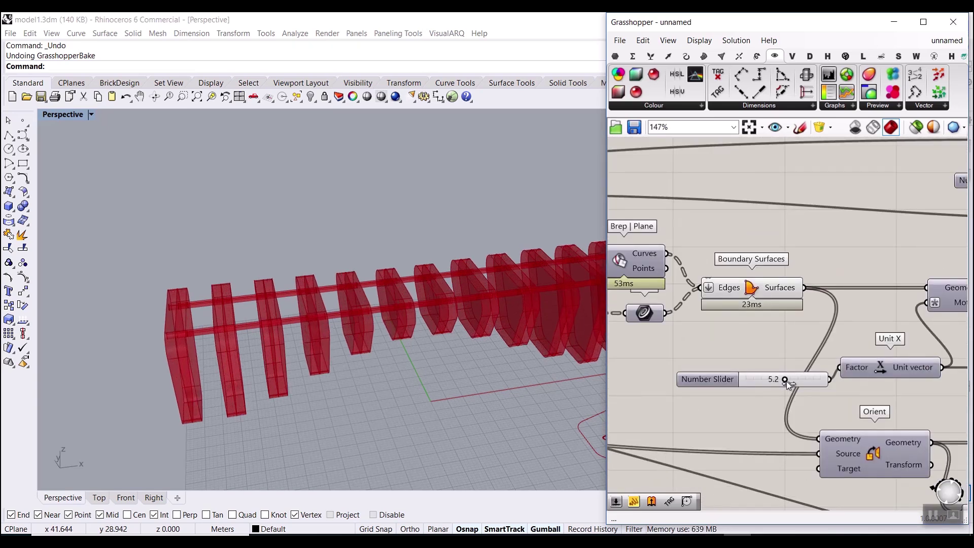
scroll(452, 348, down, 5)
scroll(421, 337, up, 6)
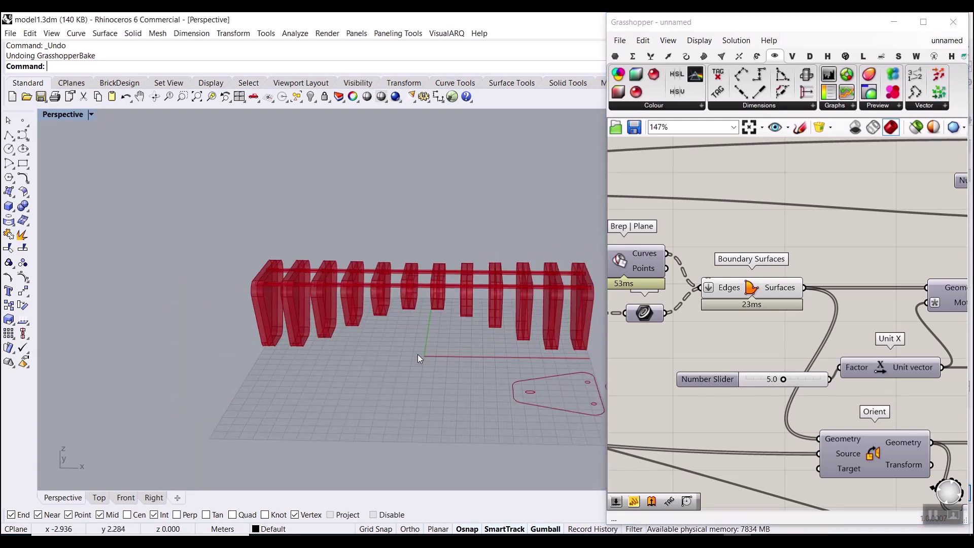
right_drag(465, 337, 477, 315)
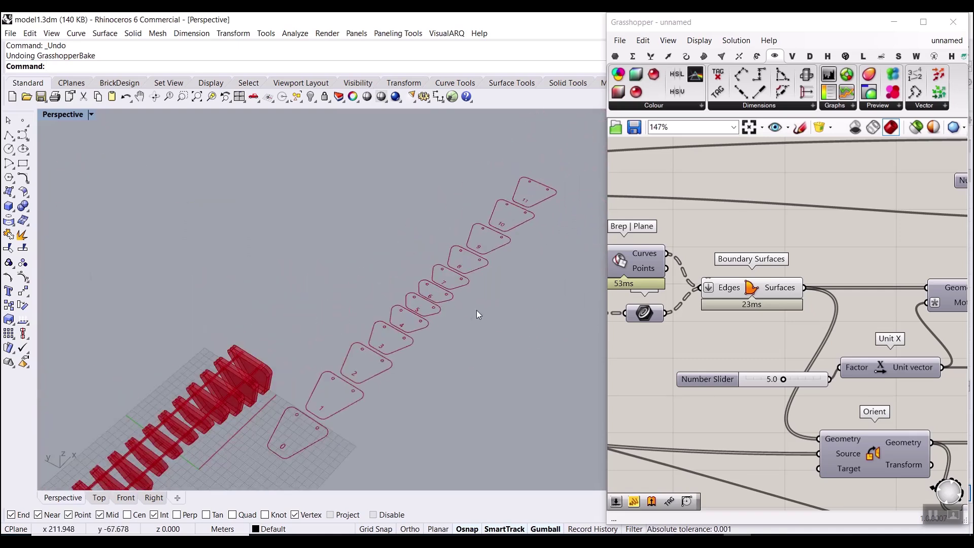